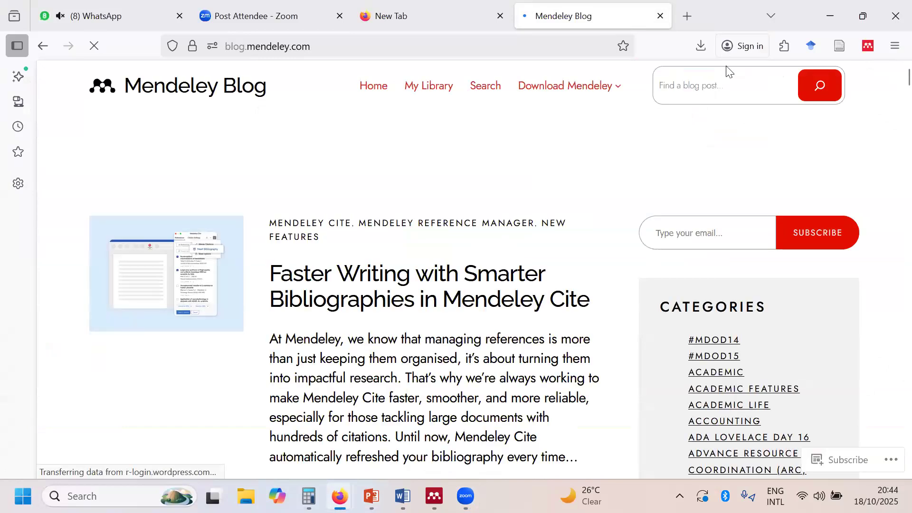
# Open the blog post "Mendeley Desktop is Here to Stay" and follow its download link to the Mendeley Desktop 1.19.8 installers page.
pyautogui.scroll(-18, 571, 163)
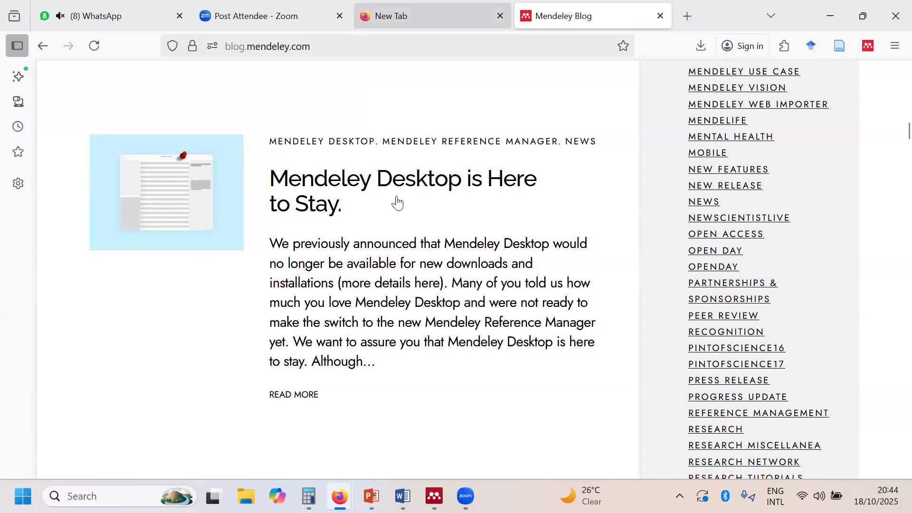
pyautogui.click(337, 184)
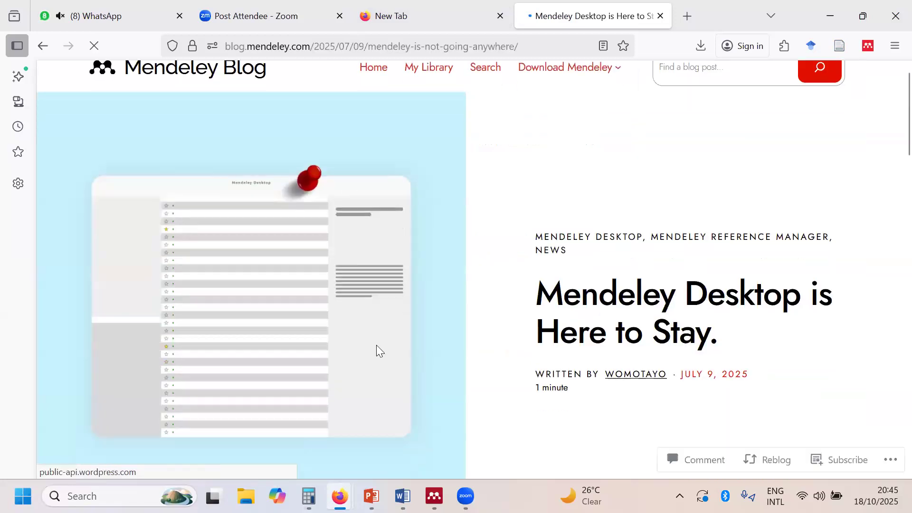
pyautogui.scroll(-10, 376, 344)
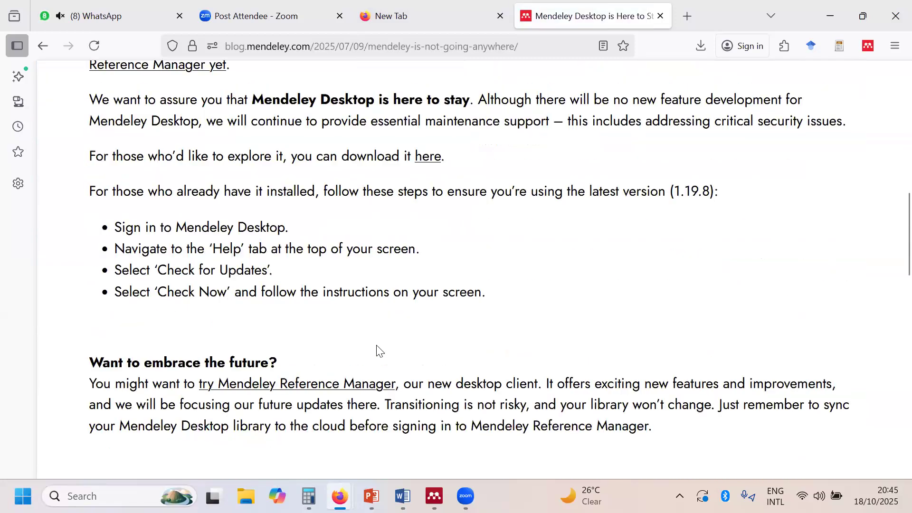
pyautogui.scroll(3, 382, 350)
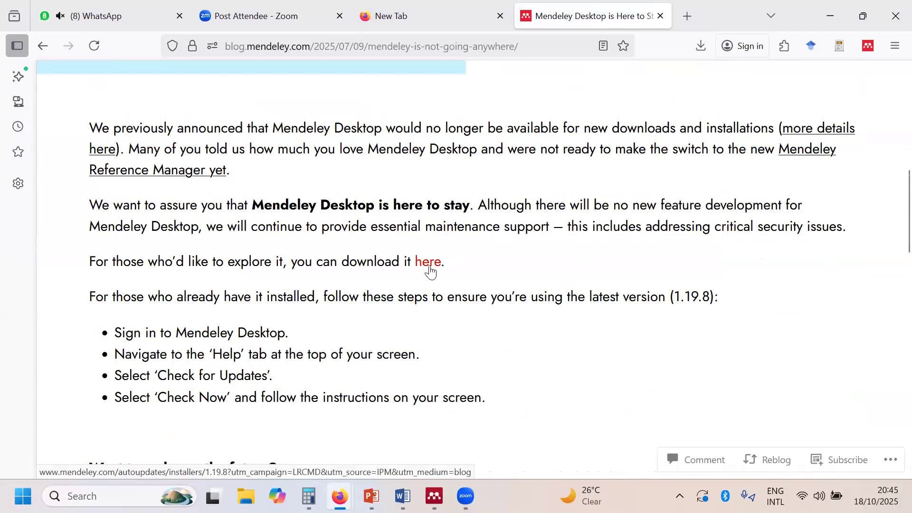
pyautogui.click(430, 269)
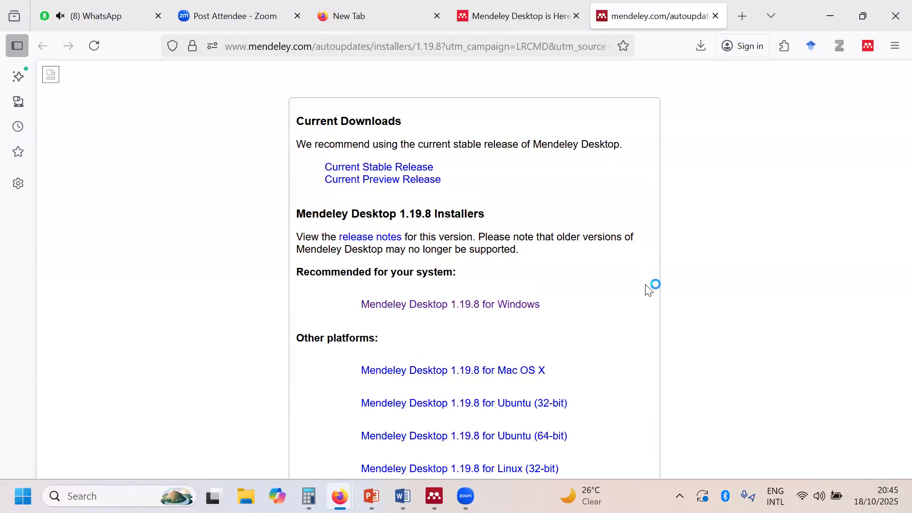
pyautogui.scroll(-2, 648, 290)
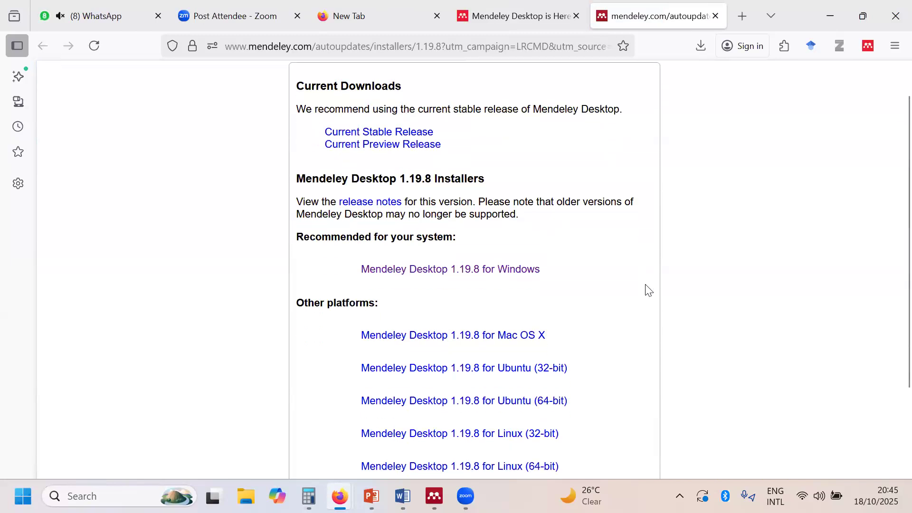
pyautogui.scroll(2, 649, 289)
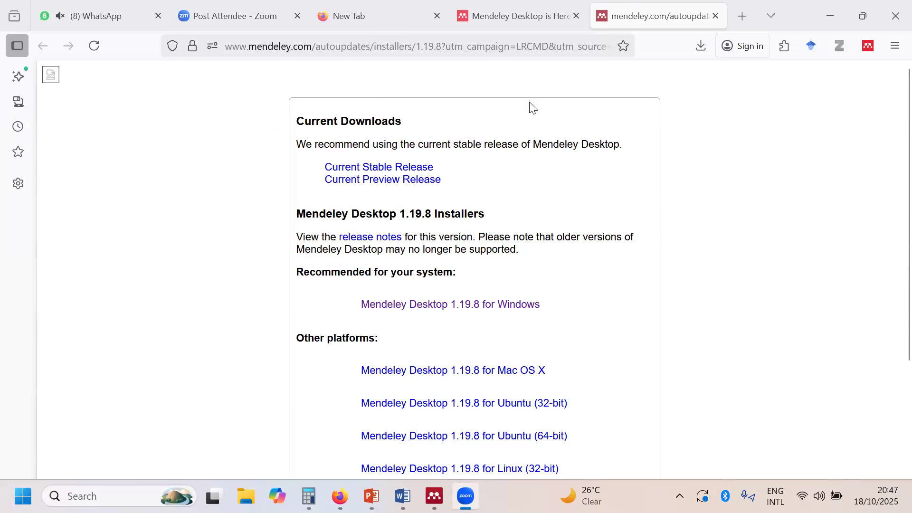
# Return to the blog article and go back through the Mendeley Blog listing to the Mendeley search page.
pyautogui.click(550, 24)
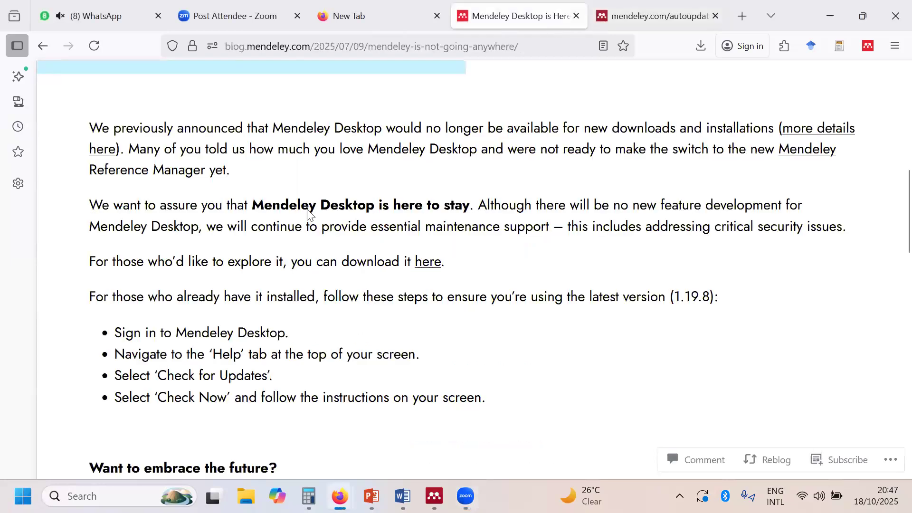
pyautogui.scroll(8, 308, 212)
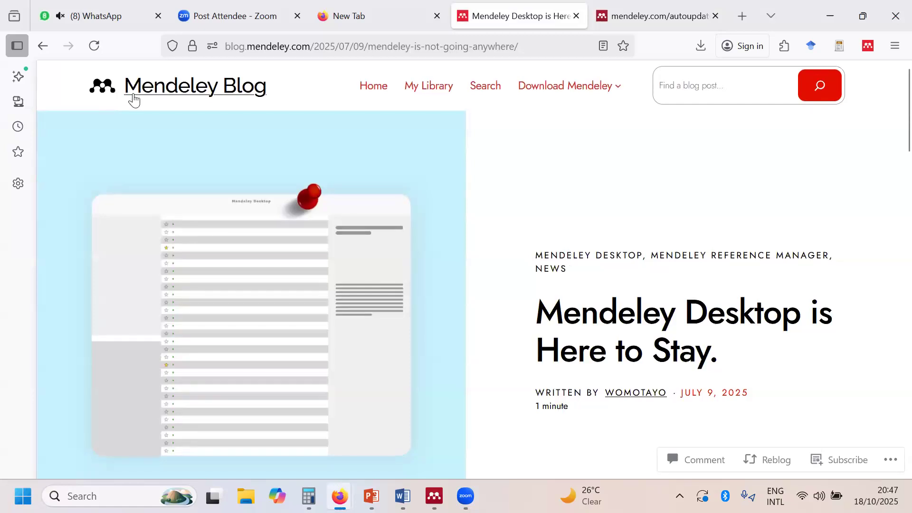
pyautogui.click(43, 49)
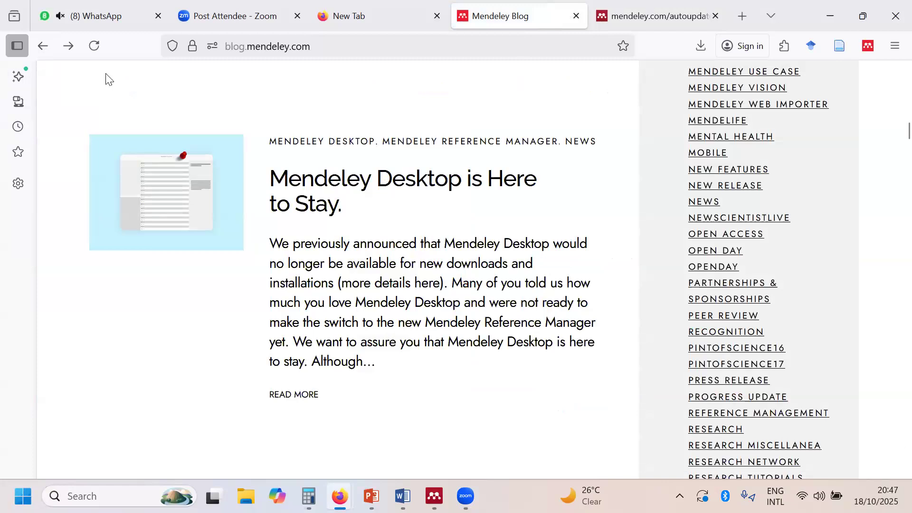
pyautogui.click(43, 46)
pyautogui.scroll(6, 567, 166)
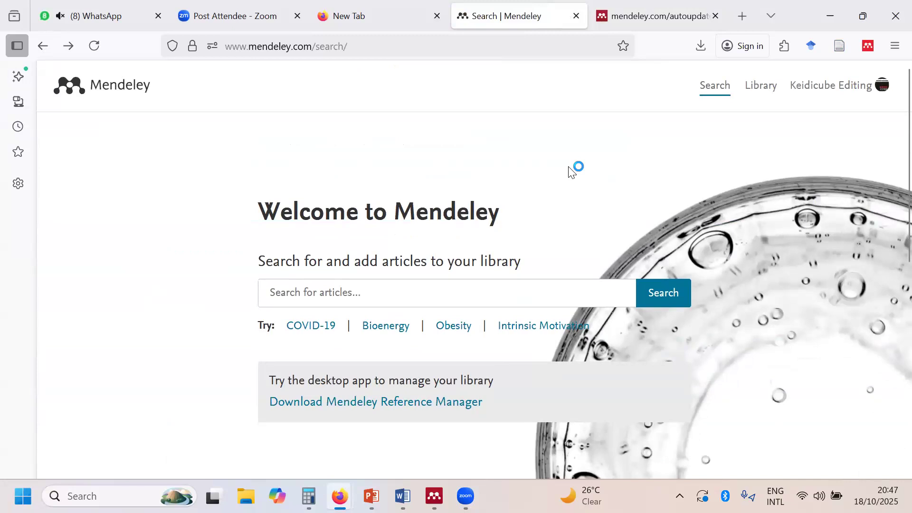
# Open the Blog from the page footer and reopen the post "Mendeley Desktop is Here to Stay".
pyautogui.scroll(-3, 484, 291)
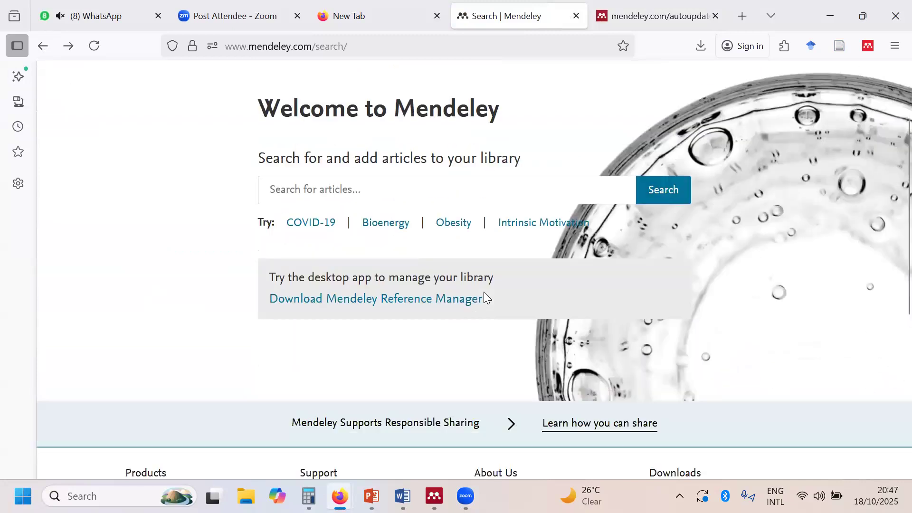
pyautogui.scroll(-5, 484, 292)
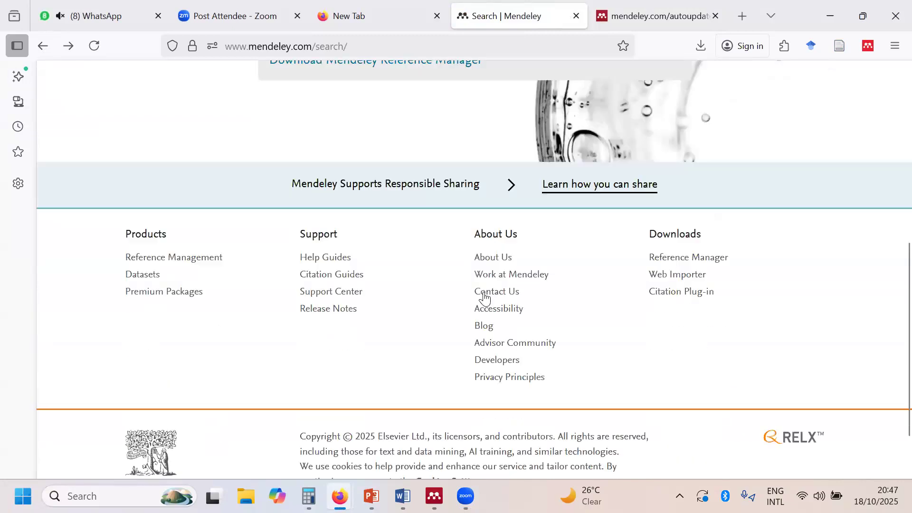
pyautogui.click(489, 326)
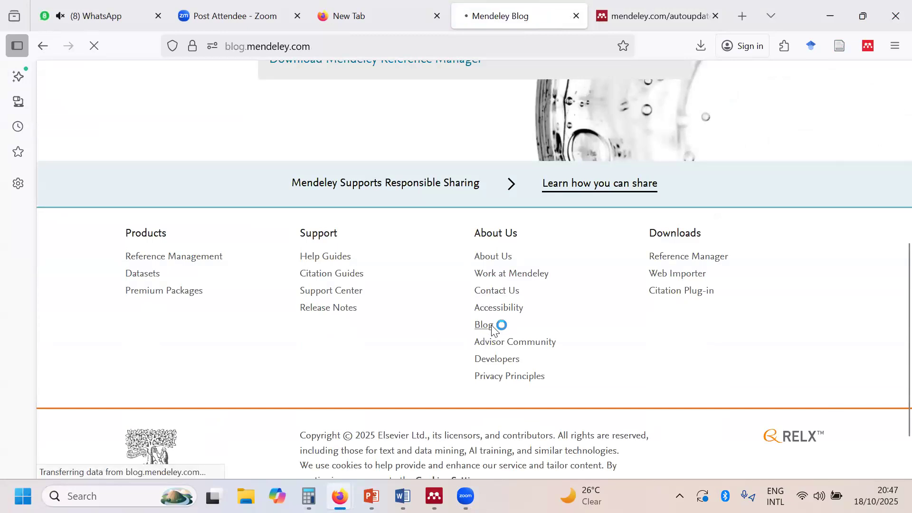
pyautogui.scroll(-12, 492, 328)
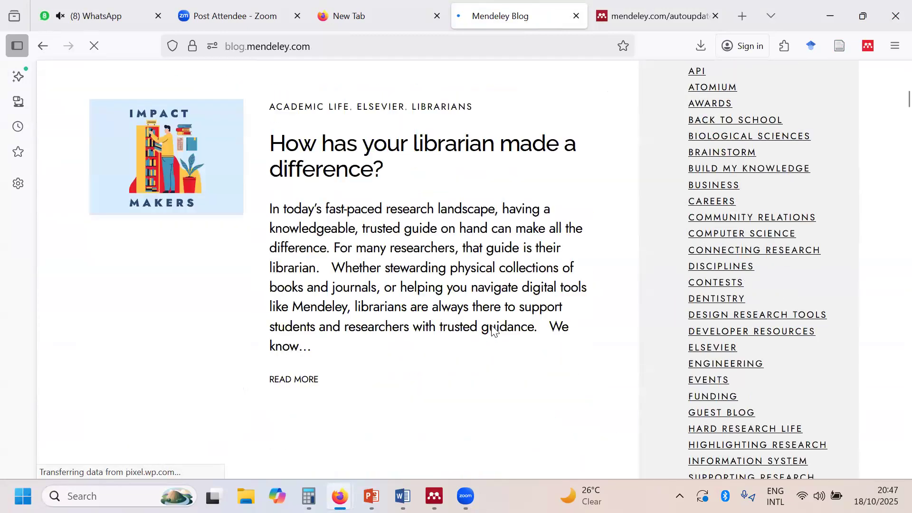
pyautogui.scroll(-10, 491, 328)
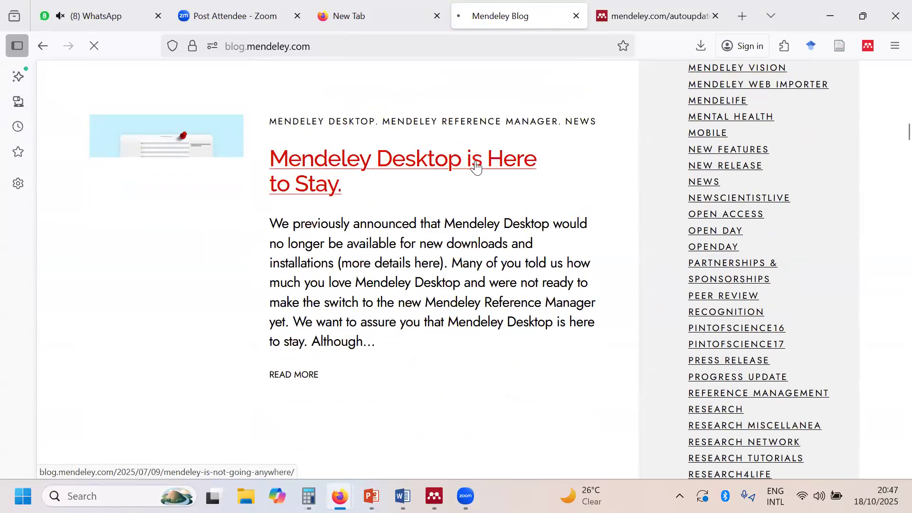
pyautogui.click(477, 166)
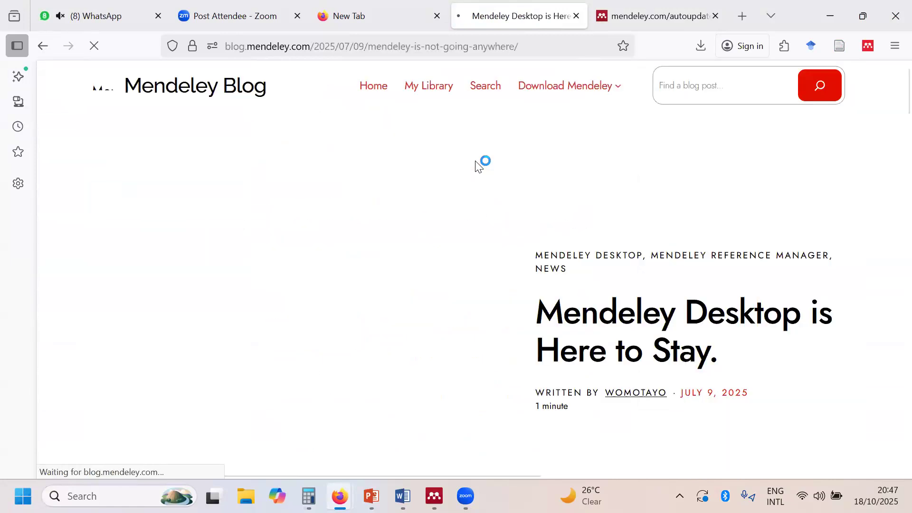
# Open the Mendeley Desktop 1.19.8 installers page through the "here" download link in the article.
pyautogui.scroll(-10, 435, 316)
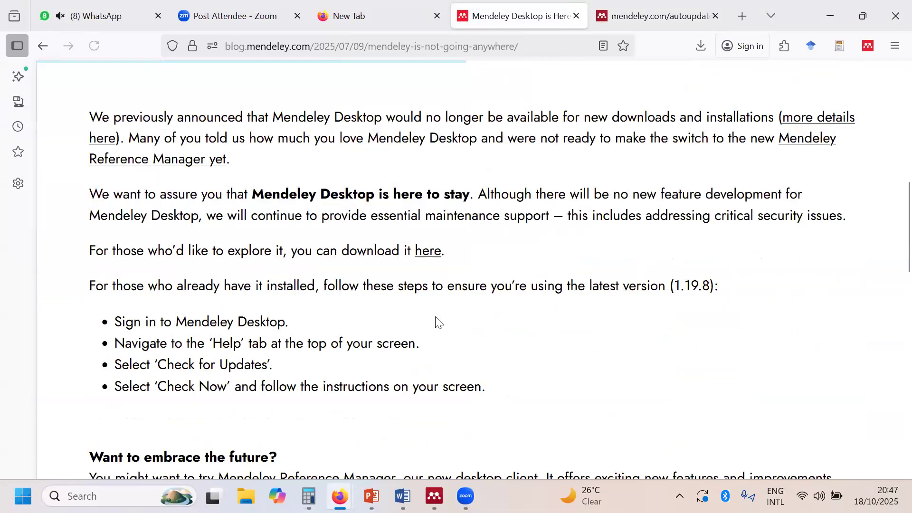
pyautogui.scroll(-1, 432, 235)
pyautogui.click(432, 234)
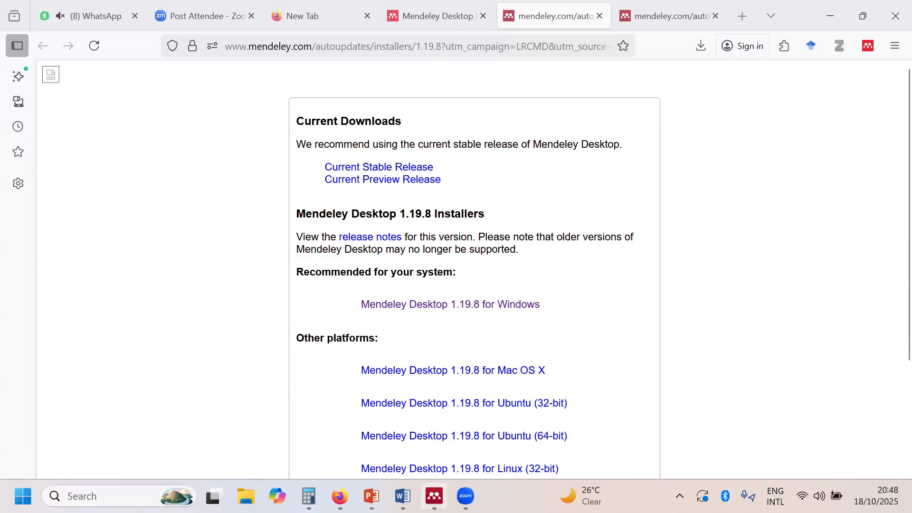
# View the Downloads folder in File Explorer, then minimize its window.
pyautogui.moveTo(434, 496)
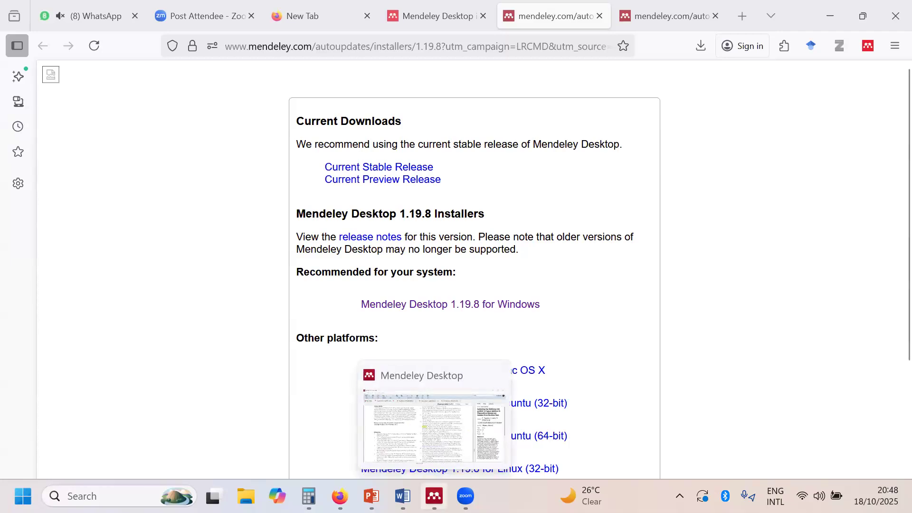
pyautogui.moveTo(371, 496)
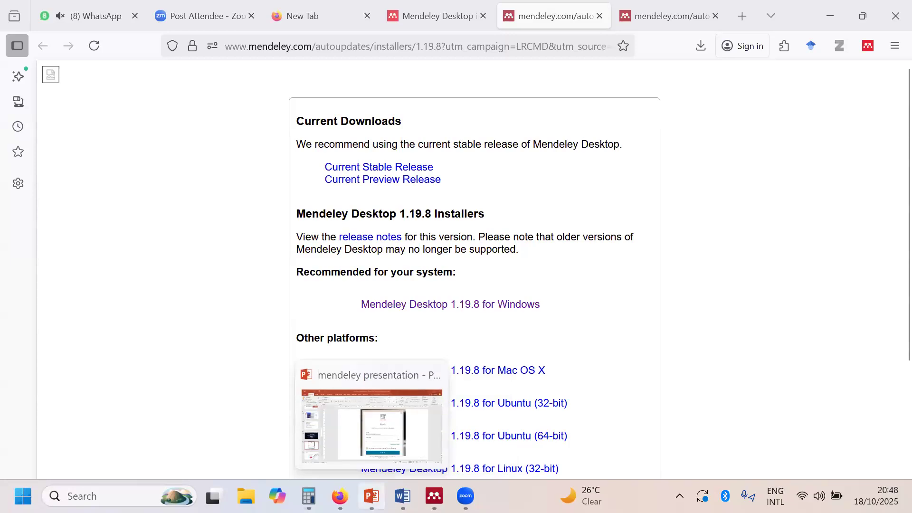
pyautogui.moveTo(339, 495)
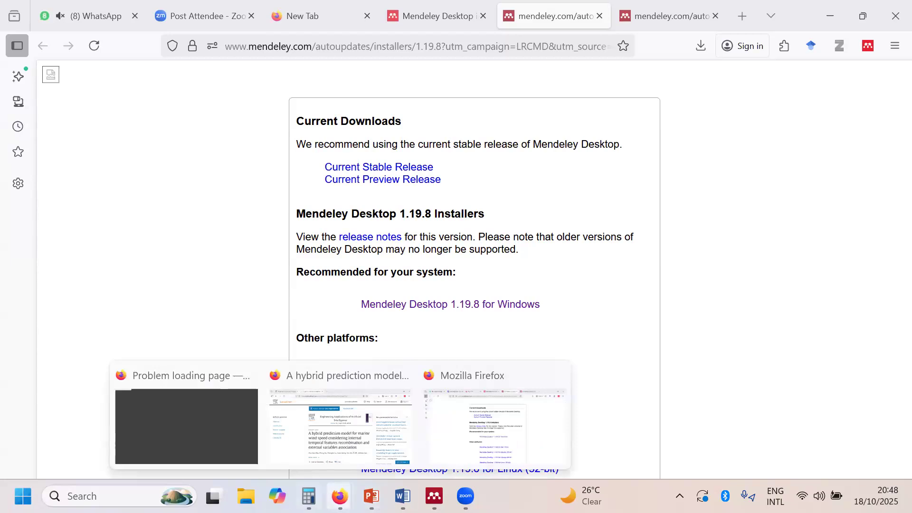
pyautogui.click(246, 496)
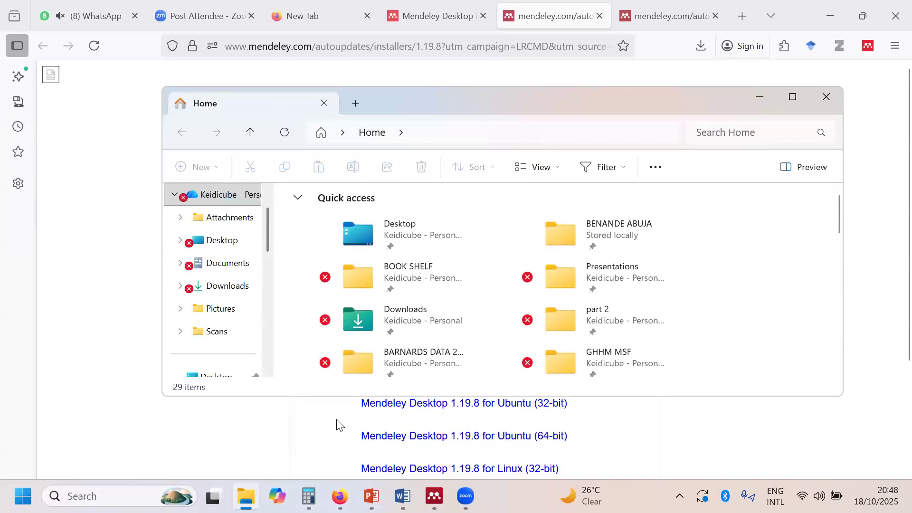
pyautogui.click(406, 321)
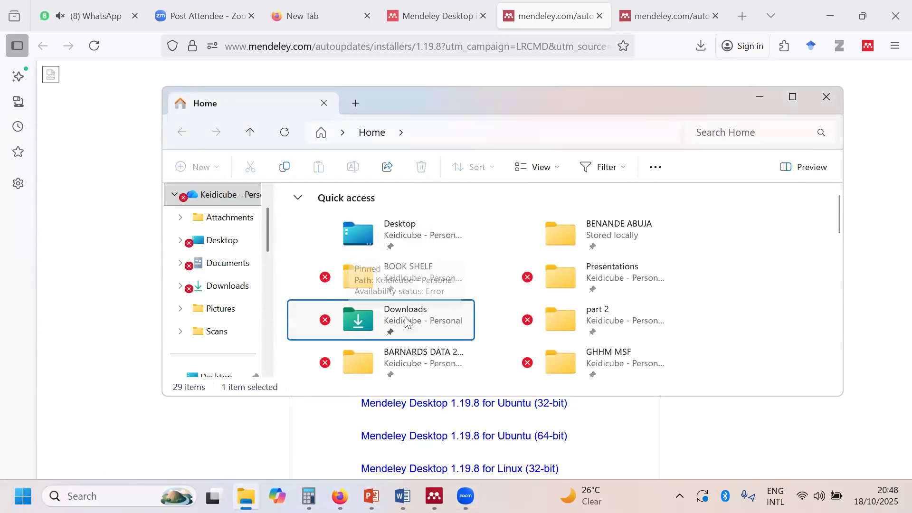
pyautogui.click(247, 284)
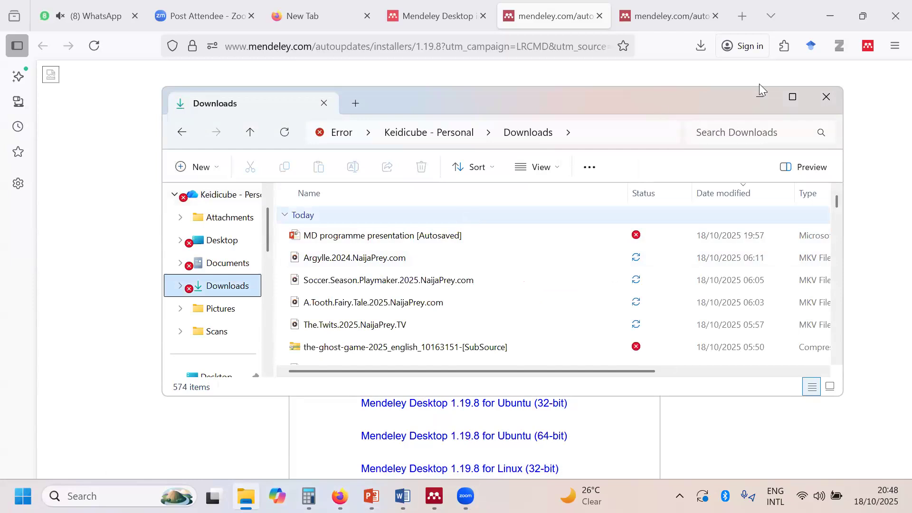
pyautogui.click(759, 98)
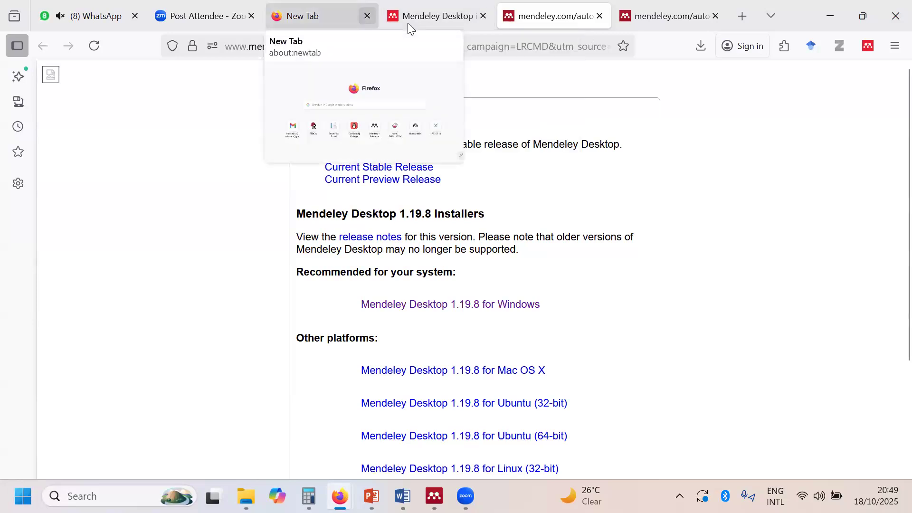
# Close the blank new browser tab and switch to the Mendeley Desktop 1.19.8 installers page.
pyautogui.click(335, 16)
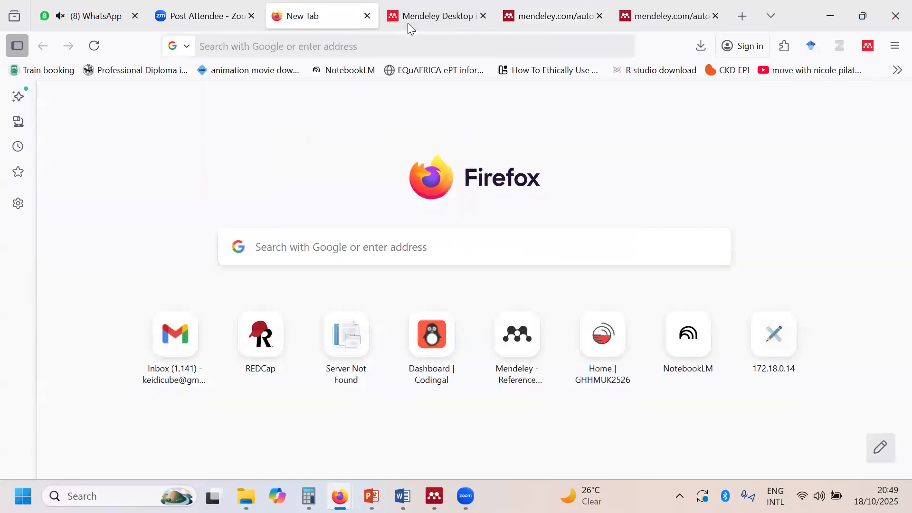
pyautogui.hotkey('ctrl', 'w')
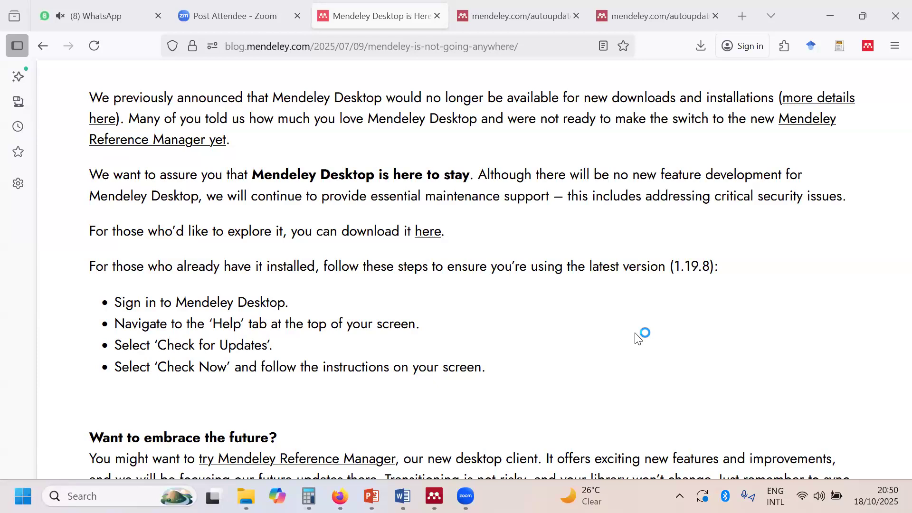
pyautogui.click(541, 18)
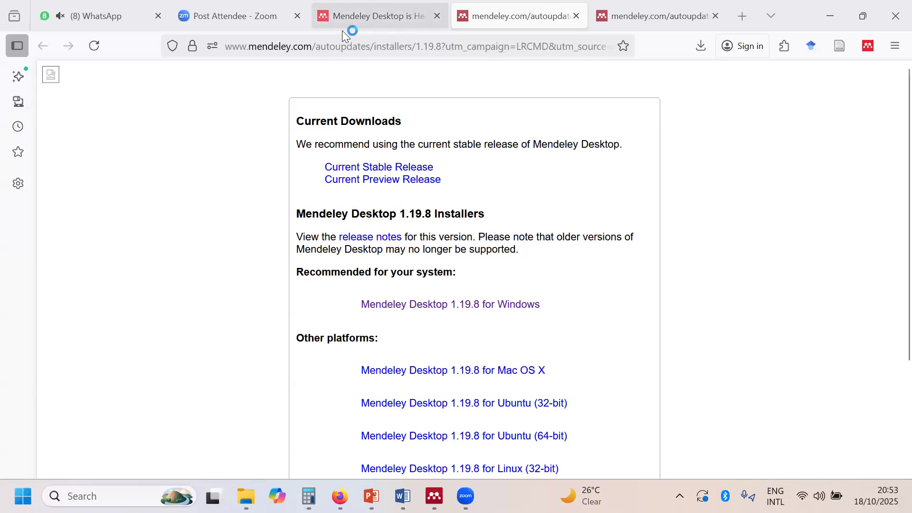
# Go back from the blog article to the Mendeley search page and bring up its footer links.
pyautogui.click(360, 21)
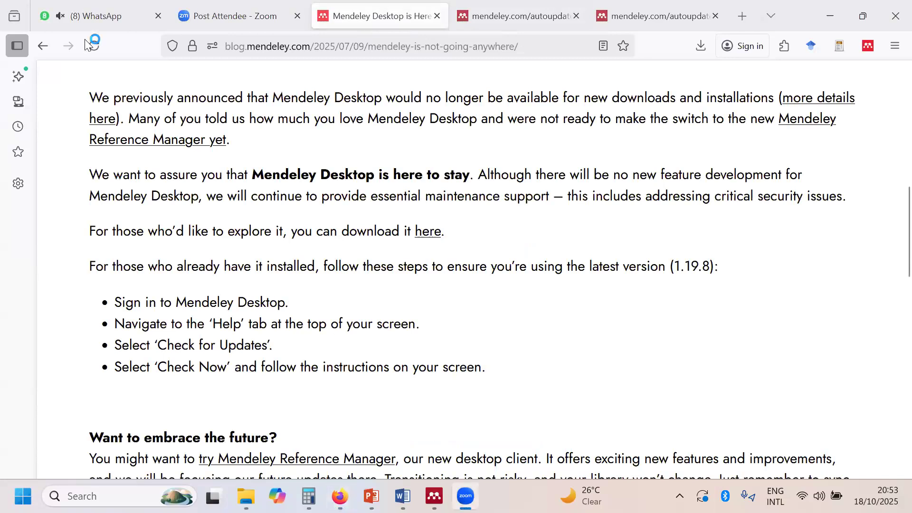
pyautogui.click(43, 48)
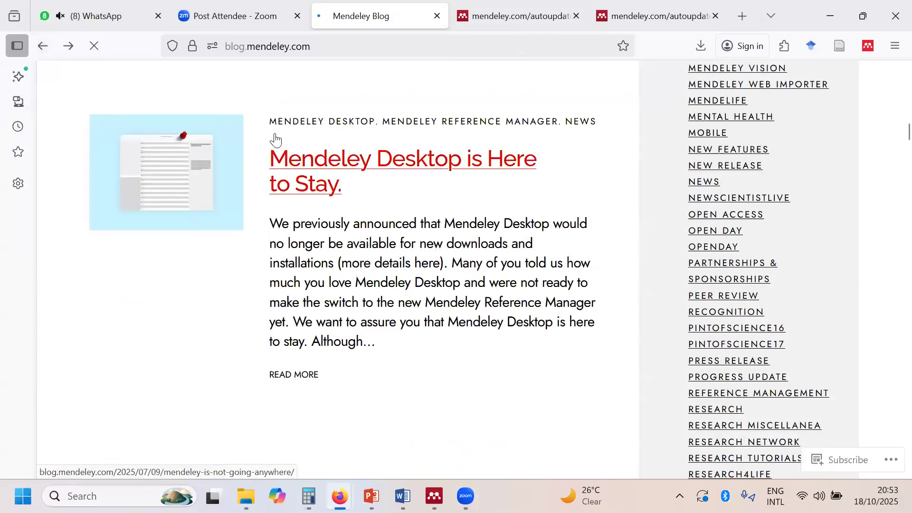
pyautogui.click(43, 48)
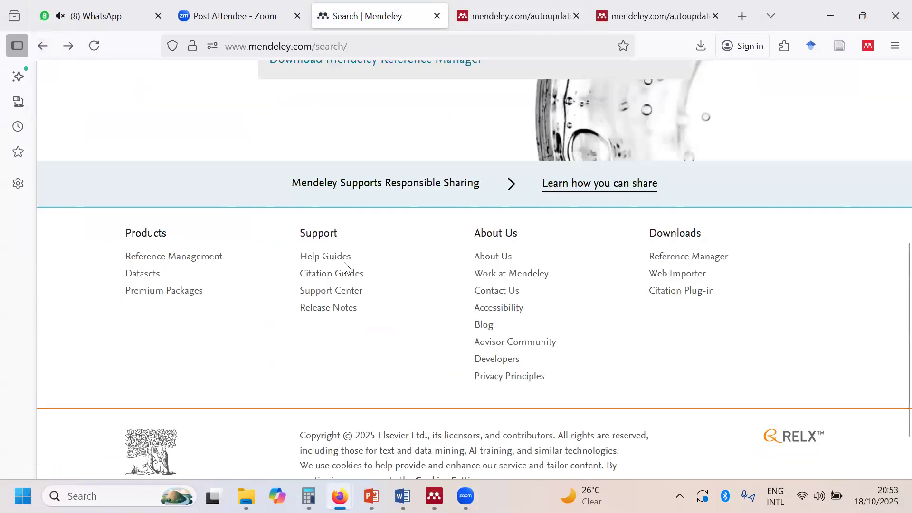
pyautogui.scroll(7, 558, 269)
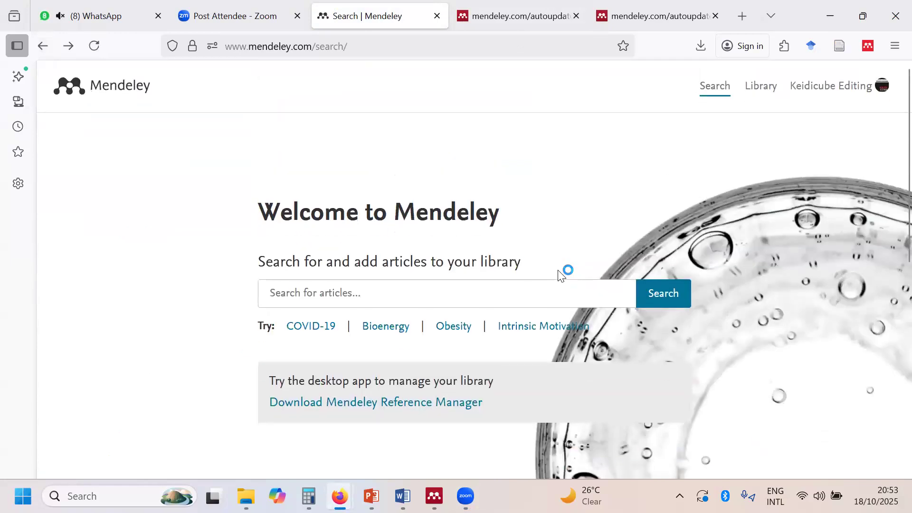
pyautogui.scroll(-3, 557, 270)
pyautogui.scroll(-2, 557, 270)
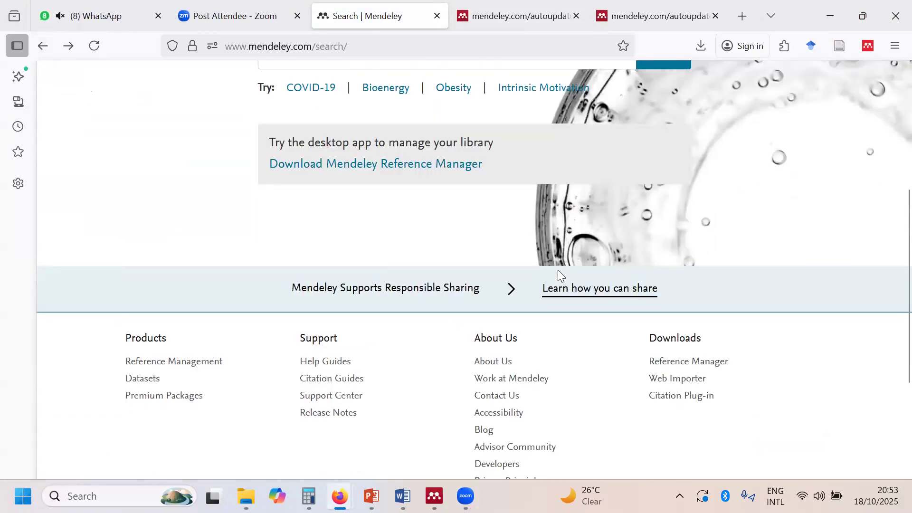
pyautogui.scroll(-2, 557, 269)
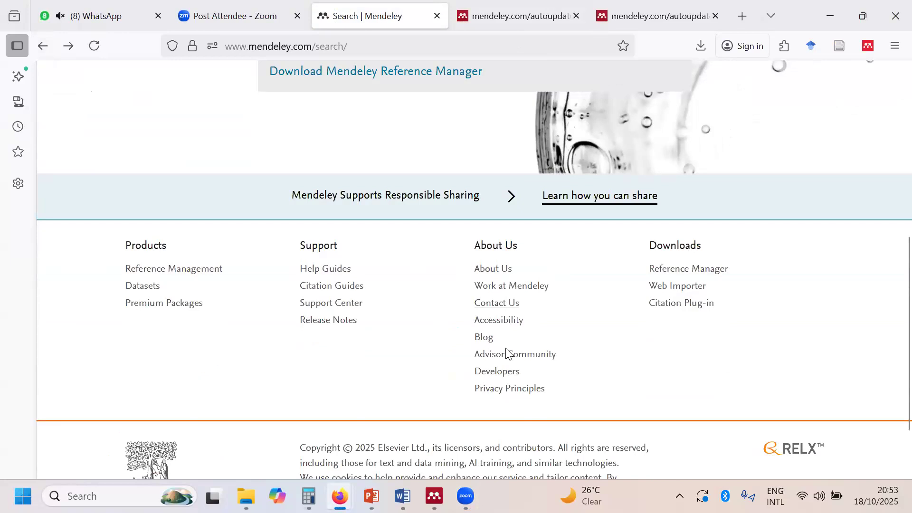
# Open the Mendeley Blog and go to the download paragraph of the "Mendeley Desktop is Here to Stay" article.
pyautogui.click(479, 341)
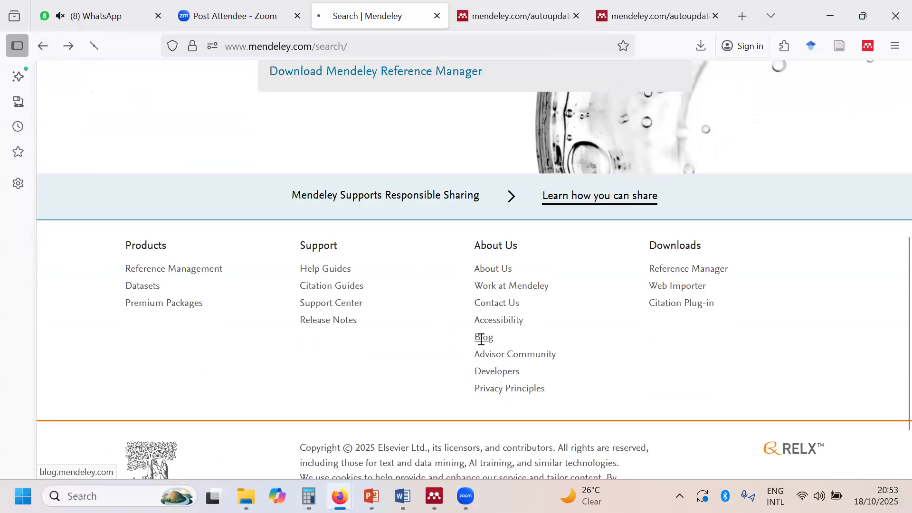
pyautogui.scroll(-20, 295, 294)
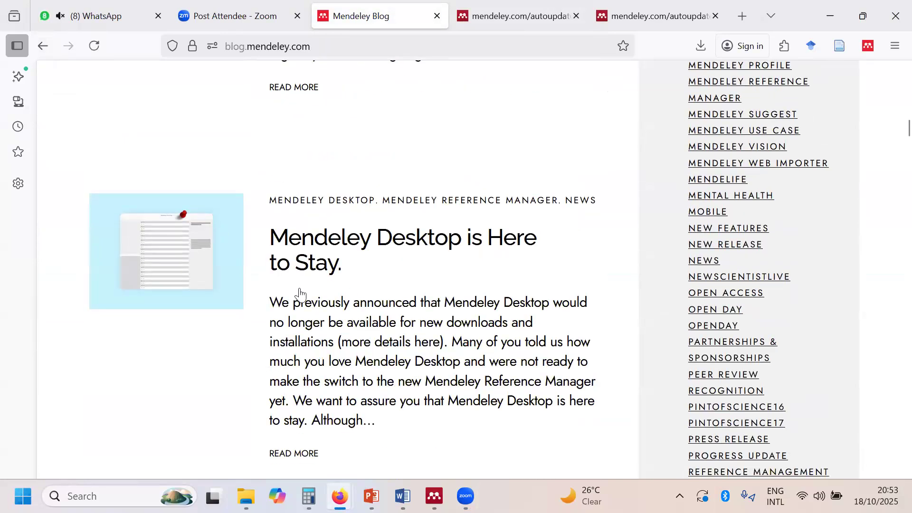
pyautogui.click(311, 256)
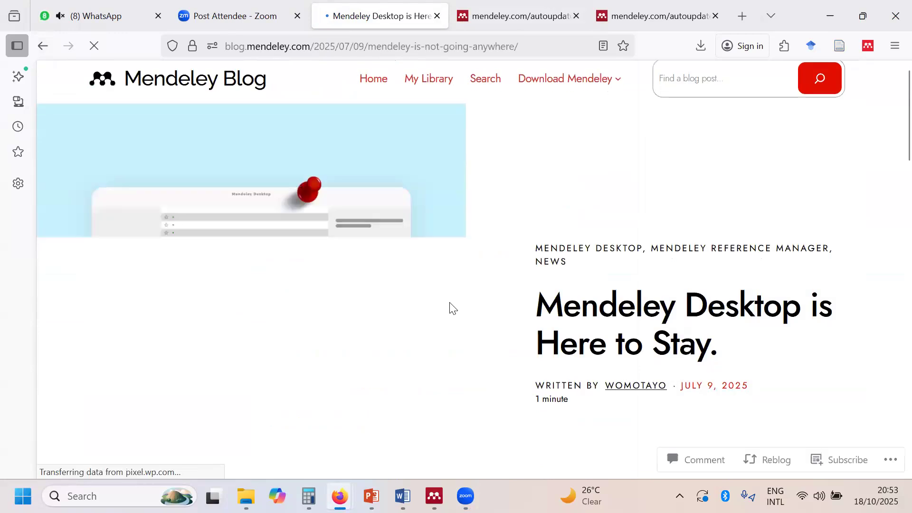
pyautogui.scroll(-9, 477, 324)
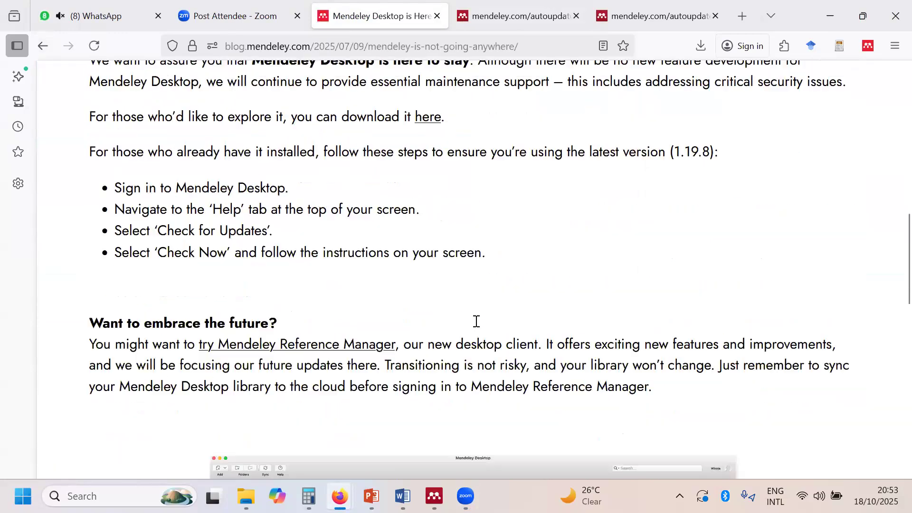
pyautogui.scroll(3, 477, 322)
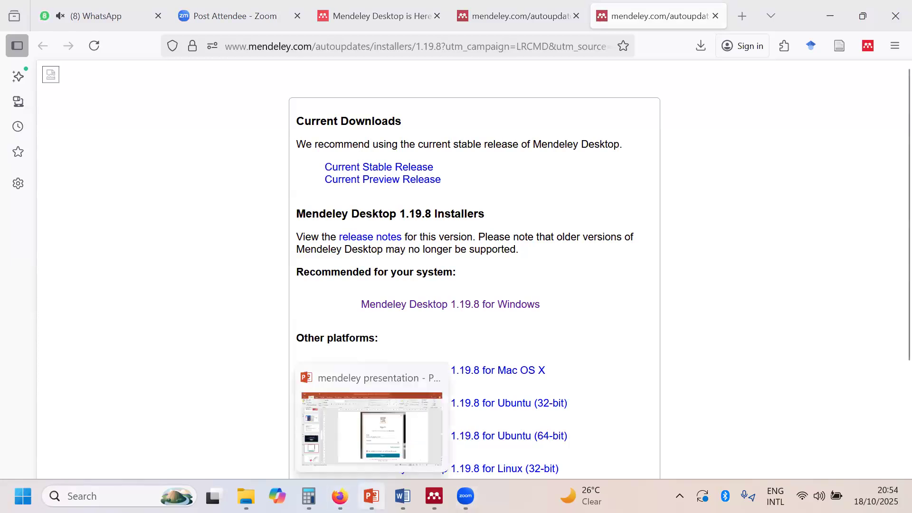
# Switch to the PowerPoint file "mendeley presentation" and display slide 17 with the Welcome to Mendeley page.
pyautogui.click(373, 479)
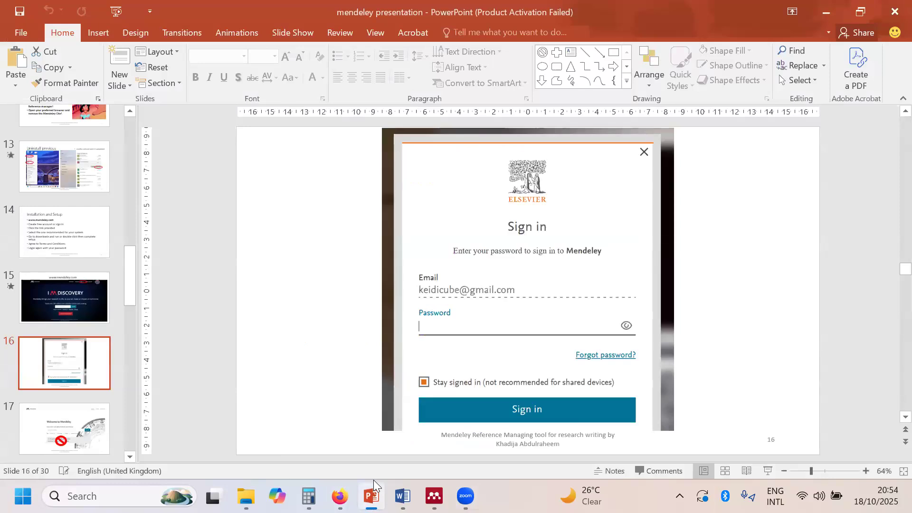
pyautogui.click(63, 415)
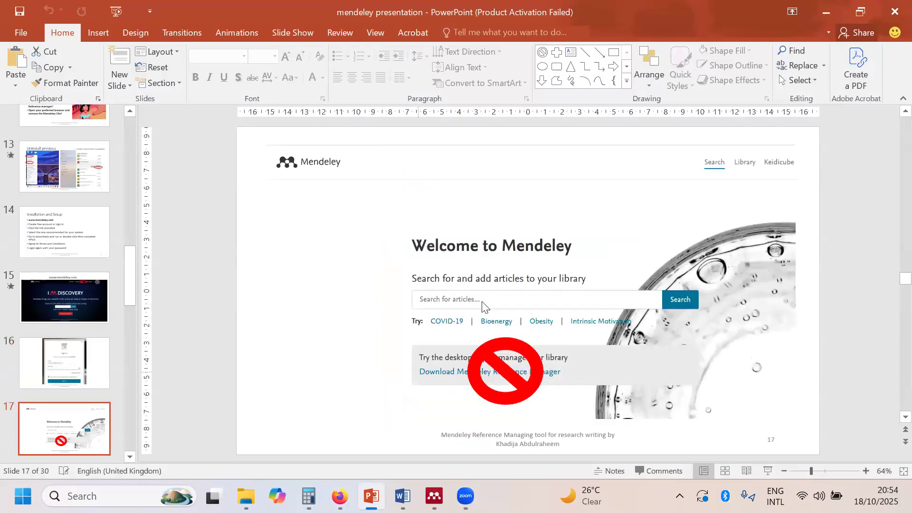
pyautogui.scroll(-1, 50, 368)
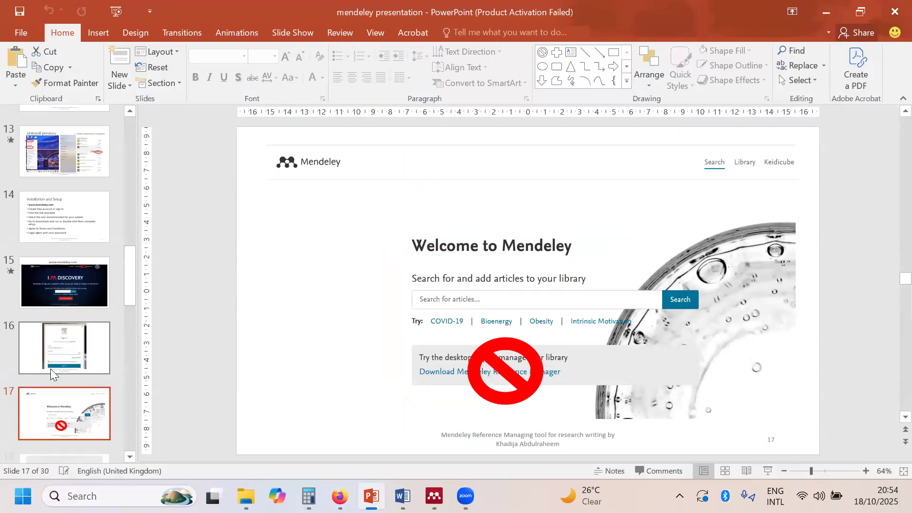
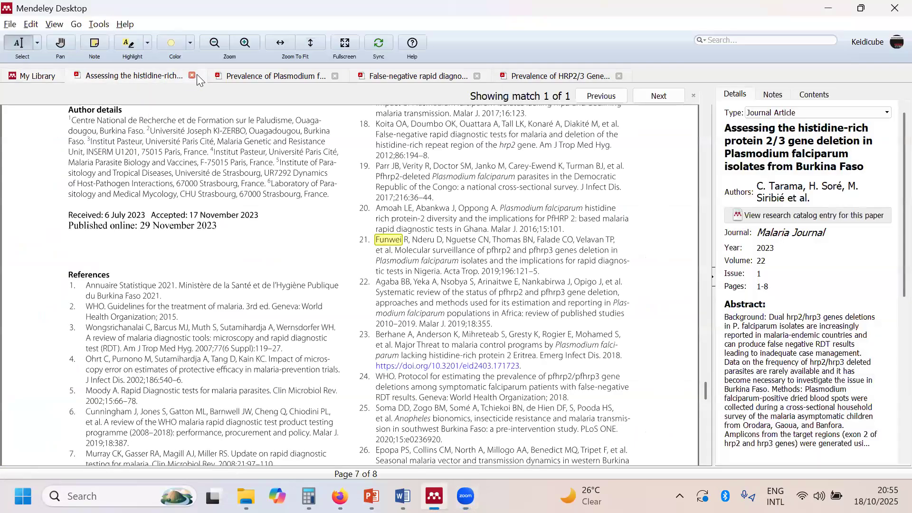
# Close all four open PDF articles in Mendeley Desktop to return to the library view.
pyautogui.click(196, 75)
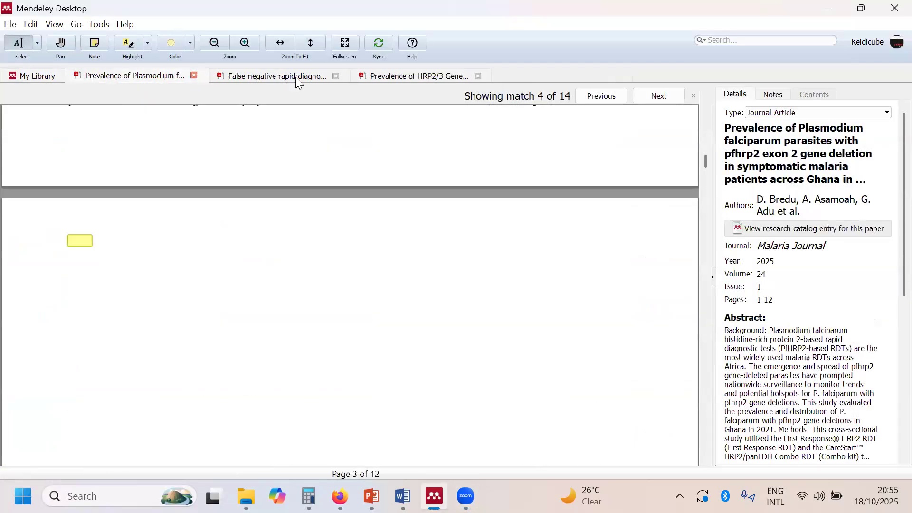
pyautogui.click(477, 76)
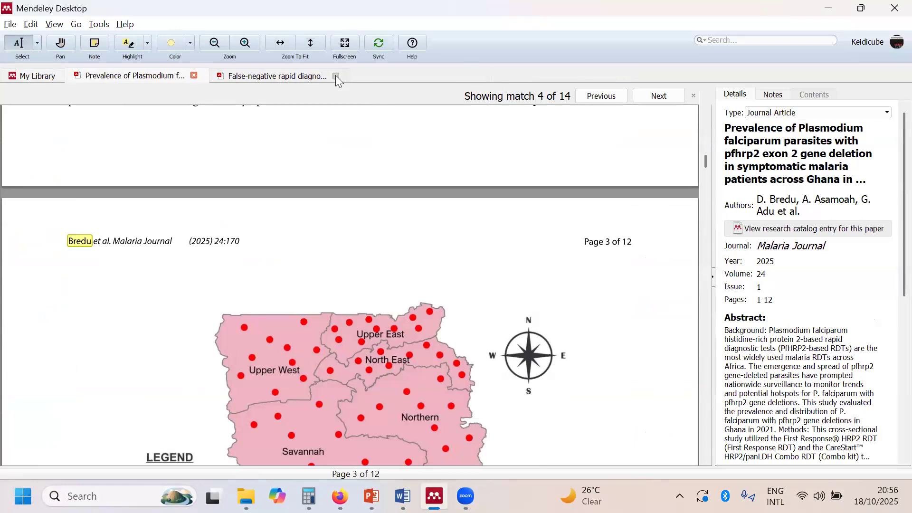
pyautogui.click(336, 76)
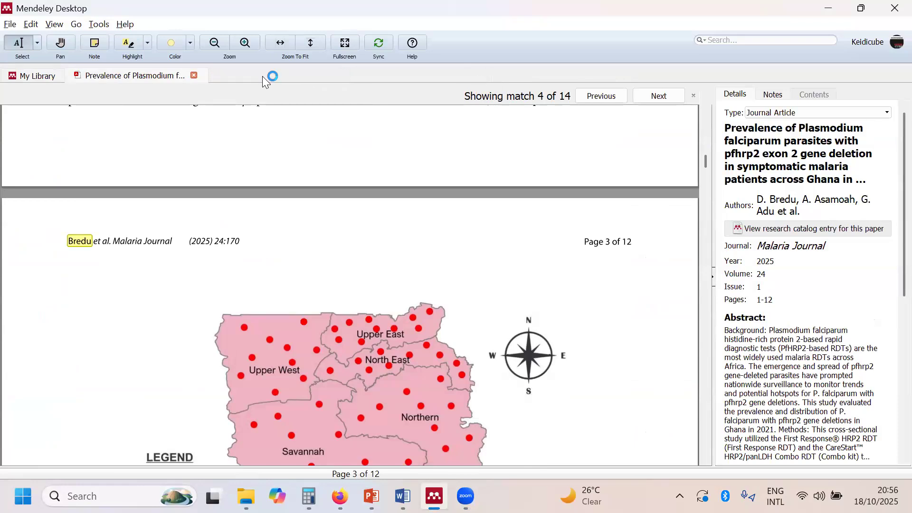
pyautogui.click(195, 76)
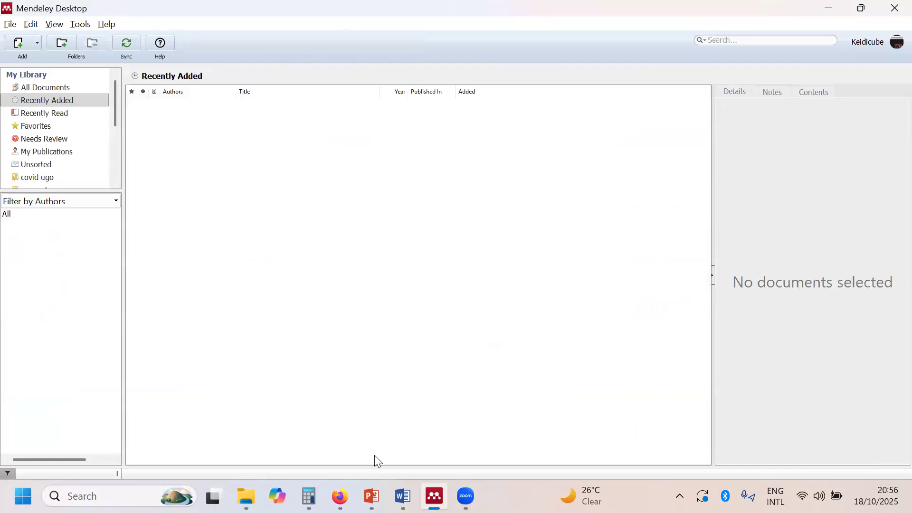
# Look through Mendeley Desktop's help and tools commands for the Web Importer and MS Word plugin options.
pyautogui.moveTo(344, 498)
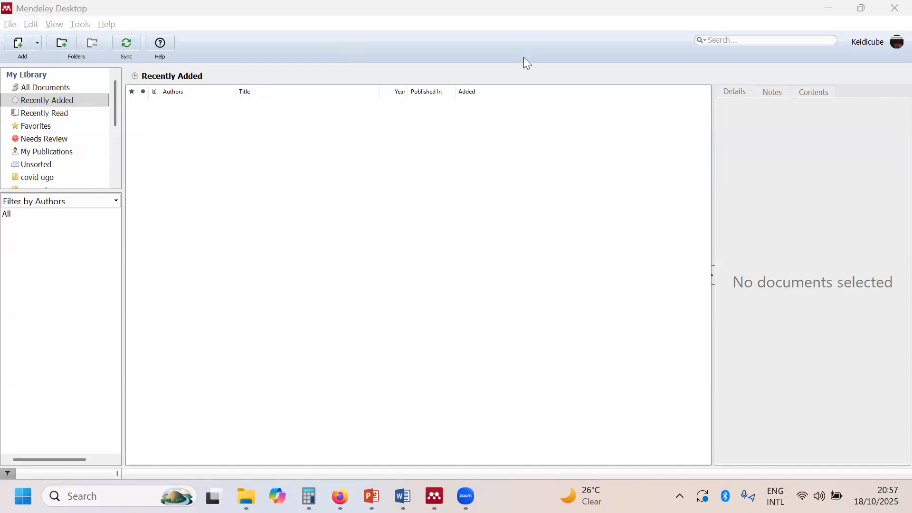
pyautogui.click(10, 25)
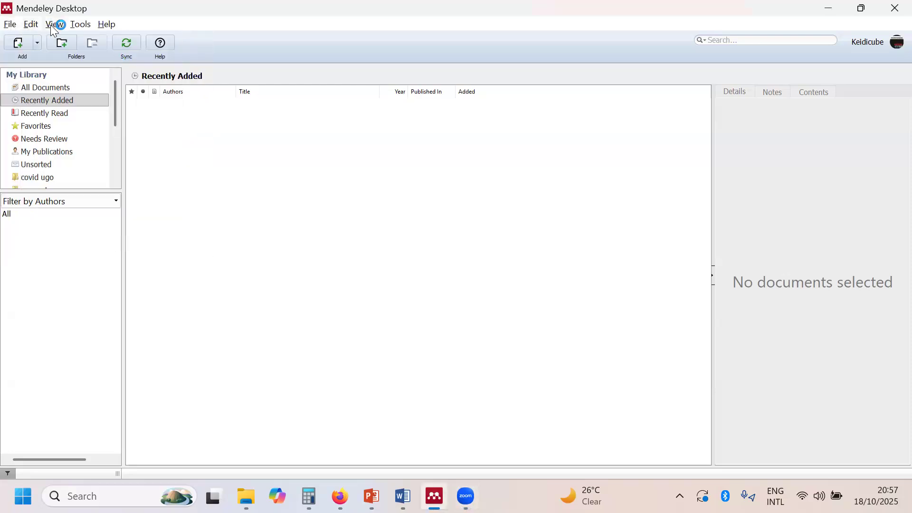
pyautogui.click(80, 26)
pyautogui.click(111, 25)
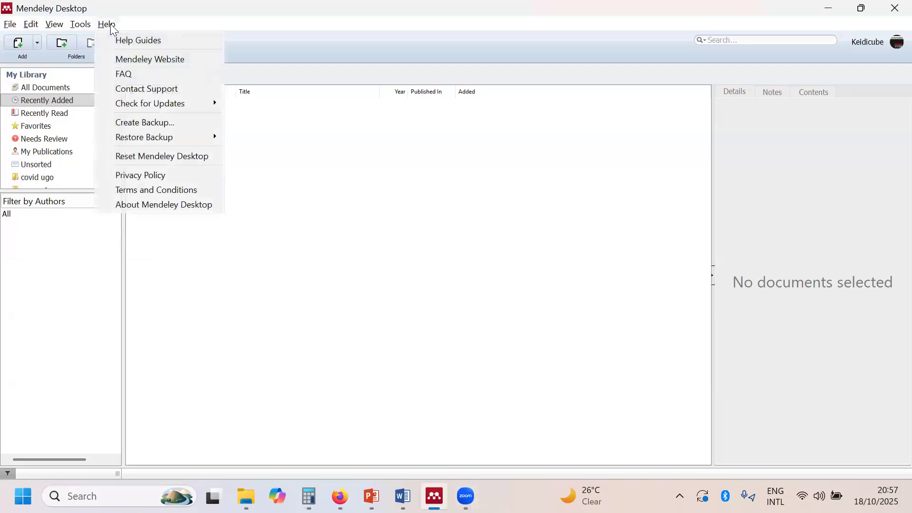
pyautogui.click(76, 25)
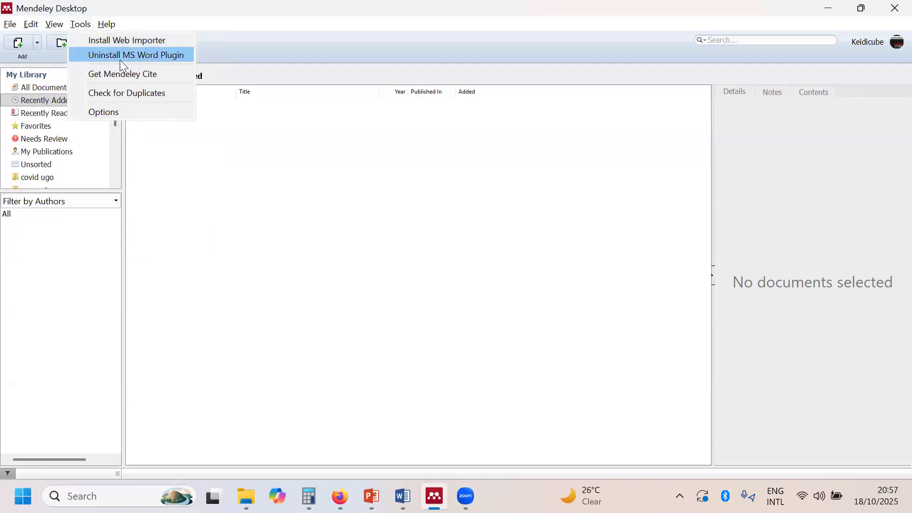
pyautogui.click(154, 36)
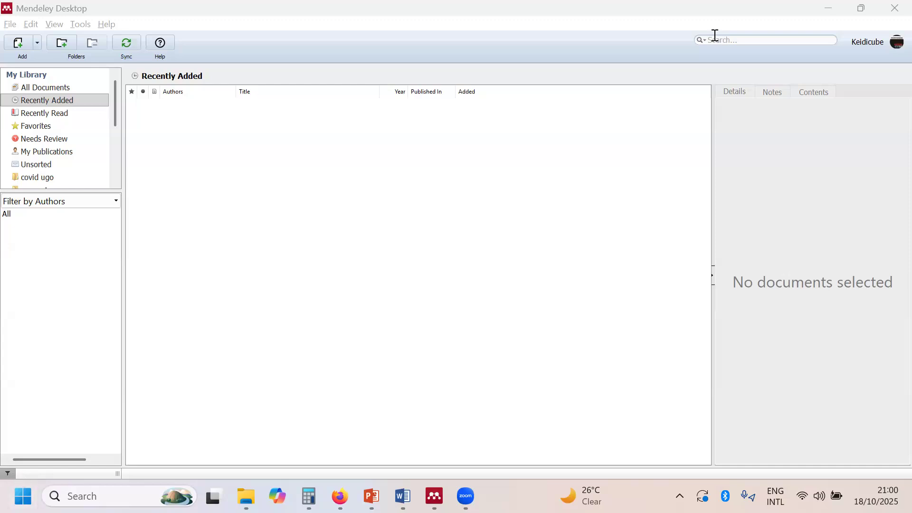
# Switch to the Firefox window with the installers page and bring up the installed extensions in the Add-ons Manager.
pyautogui.moveTo(339, 496)
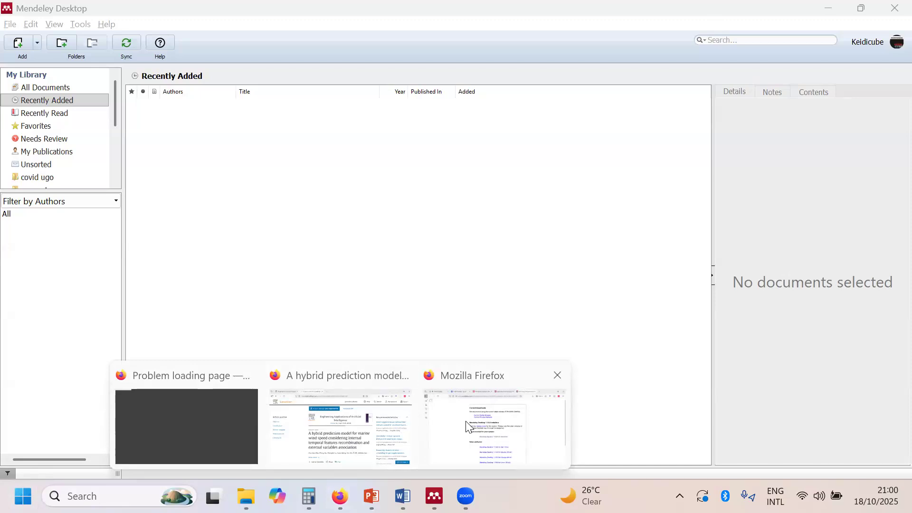
pyautogui.click(465, 425)
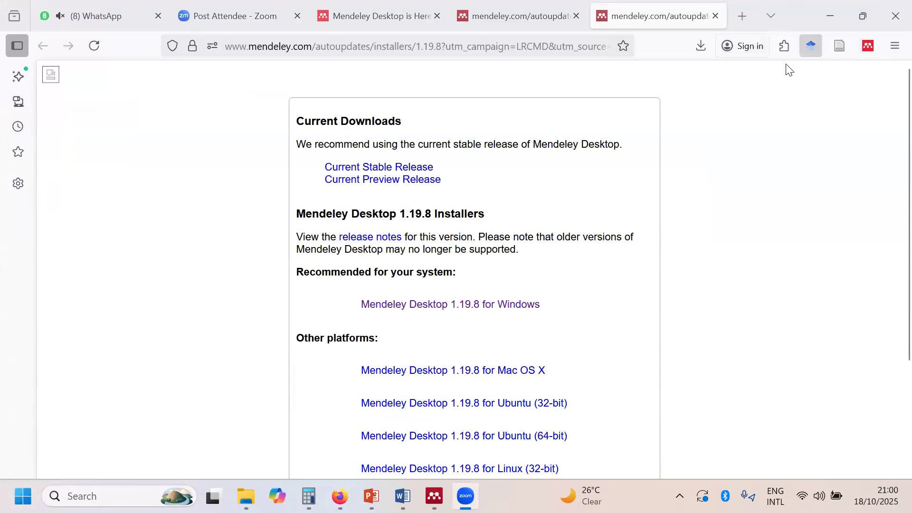
pyautogui.click(872, 47)
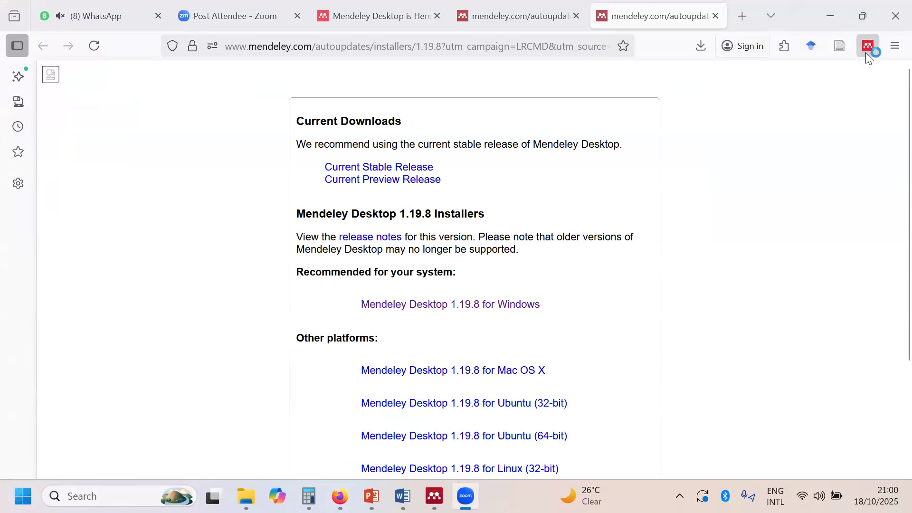
pyautogui.click(784, 47)
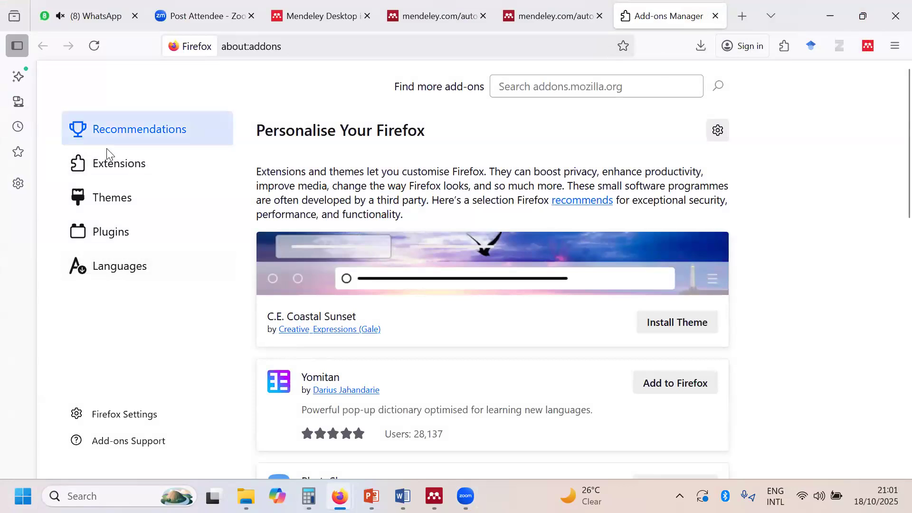
pyautogui.click(108, 164)
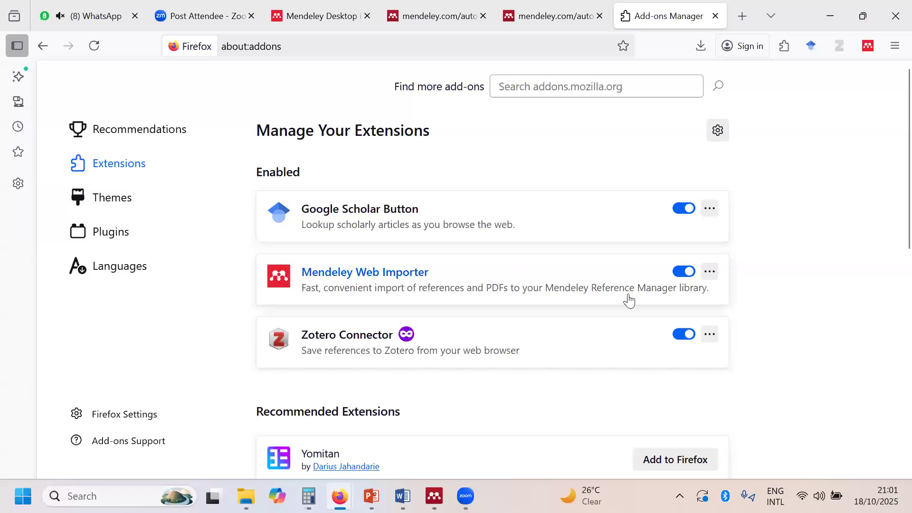
# Disable and re-enable the Mendeley Web Importer extension, finishing on its details page, and close the Add-ons Manager.
pyautogui.click(680, 273)
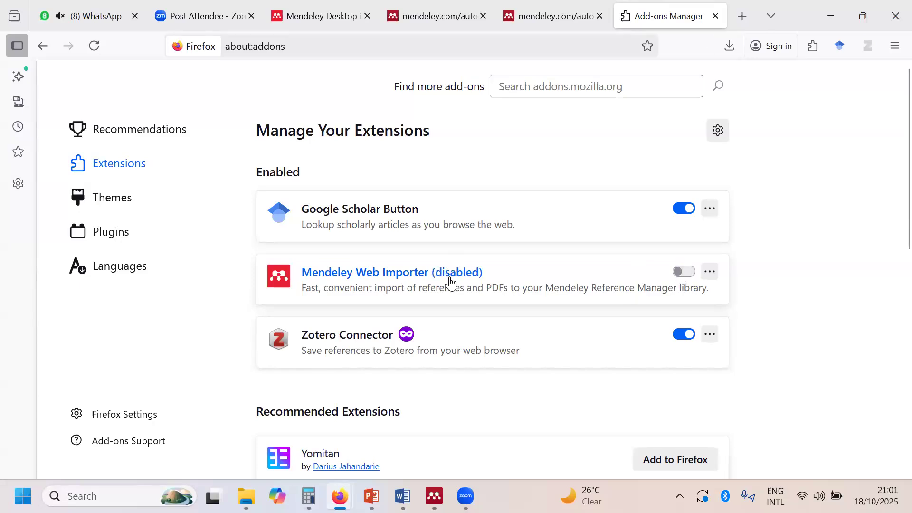
pyautogui.click(698, 276)
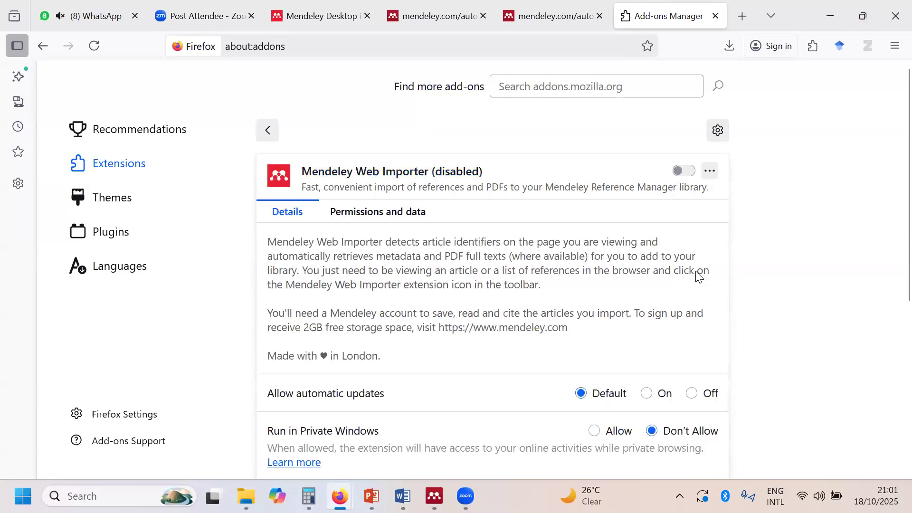
pyautogui.click(684, 171)
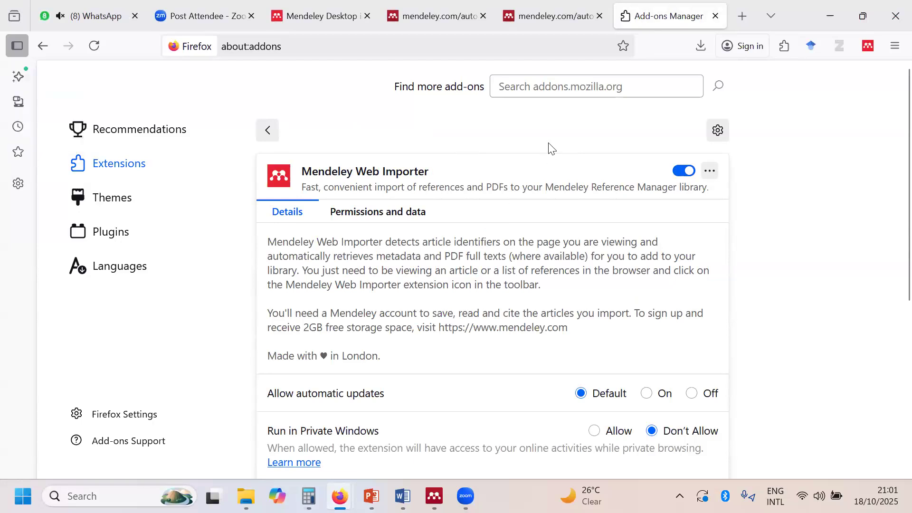
pyautogui.middleClick(677, 20)
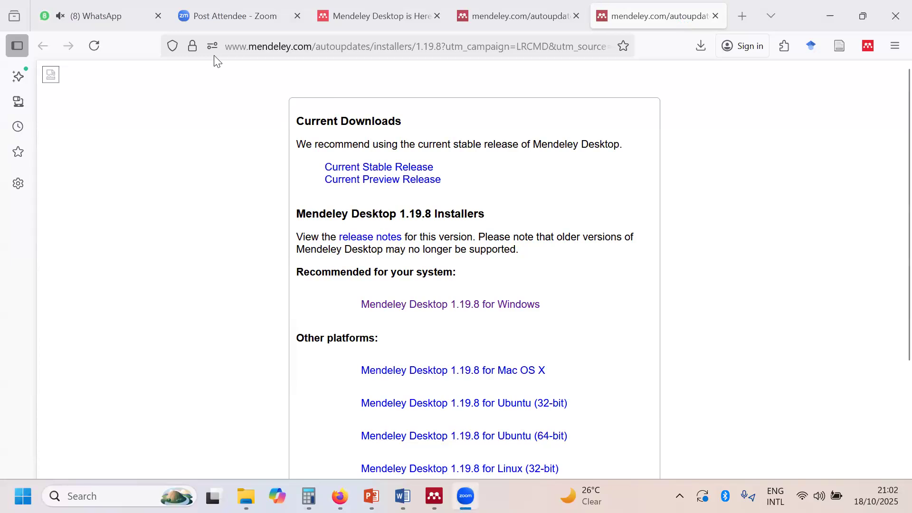
# Switch to the PowerPoint presentation and display slide 19, "Close MS Word document".
pyautogui.click(403, 180)
pyautogui.hotkey('alt', 'Tab')
pyautogui.hotkey('alt', 'Tab')
pyautogui.hotkey('alt', 'Tab')
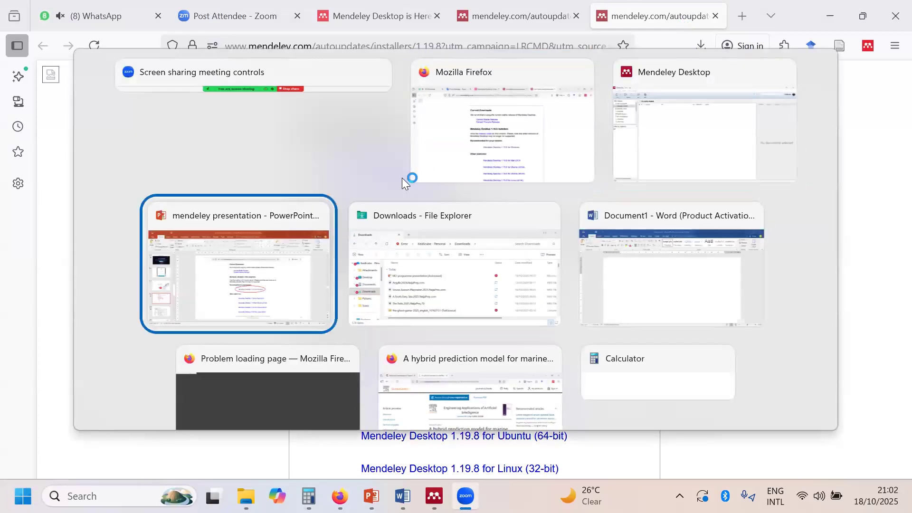
pyautogui.click(145, 203)
pyautogui.click(53, 415)
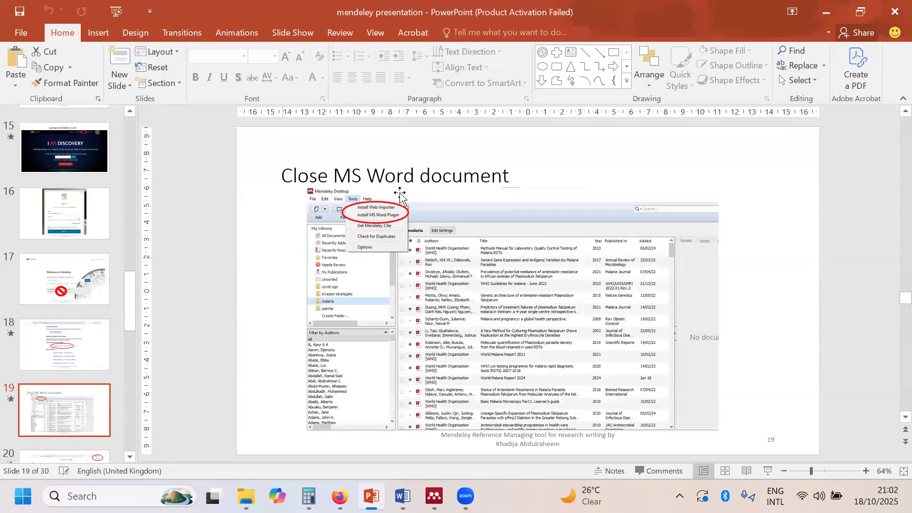
# Switch to Mendeley Desktop and show the tools commands for the Web Importer and MS Word plugin.
pyautogui.hotkey('alt', 'Tab')
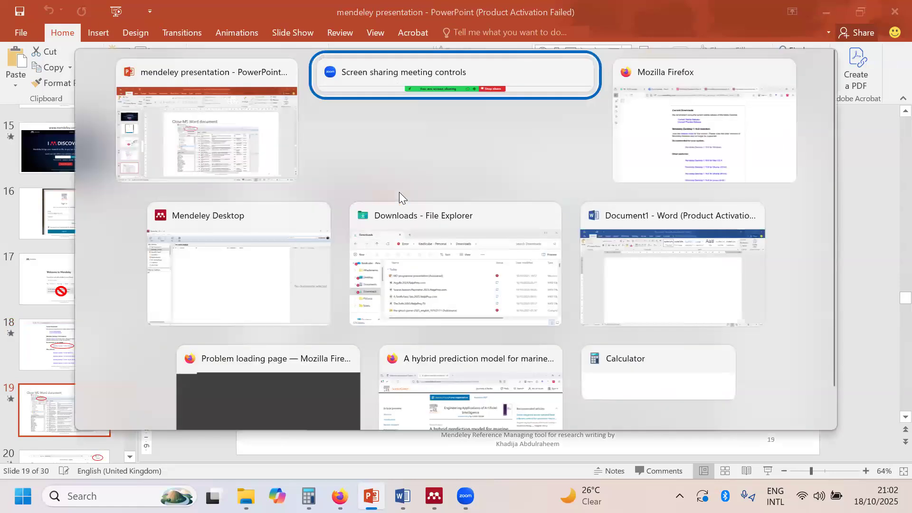
pyautogui.hotkey('alt', 'Tab')
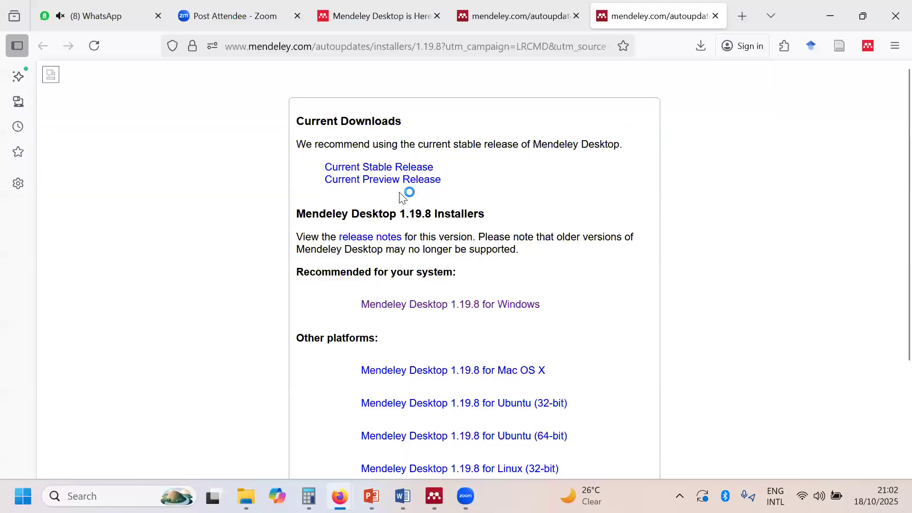
pyautogui.hotkey('alt', 'Tab')
pyautogui.hotkey('alt', 'Tab')
pyautogui.hotkey('alt', 'Tab')
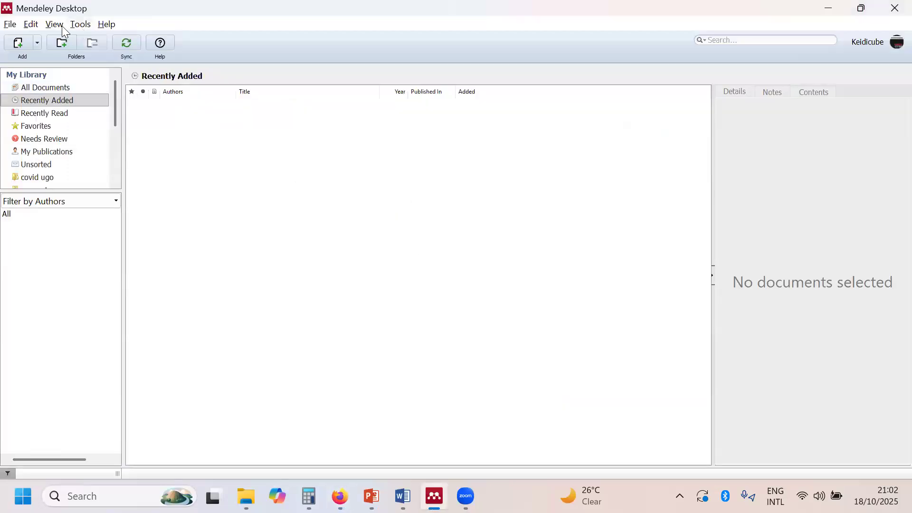
pyautogui.click(10, 24)
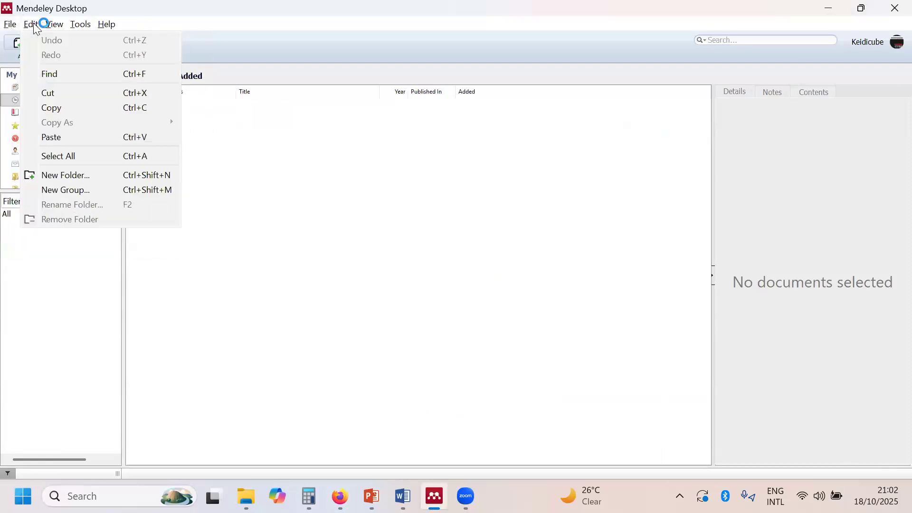
pyautogui.moveTo(53, 30)
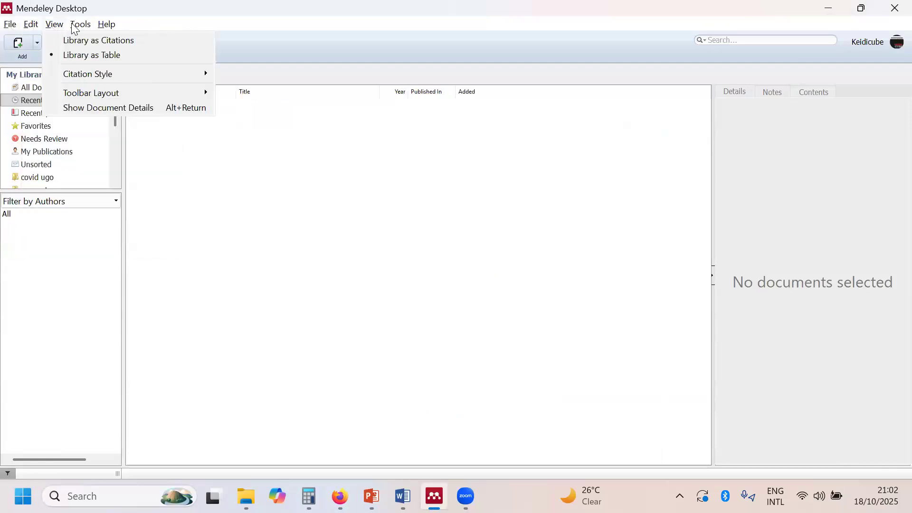
pyautogui.click(88, 28)
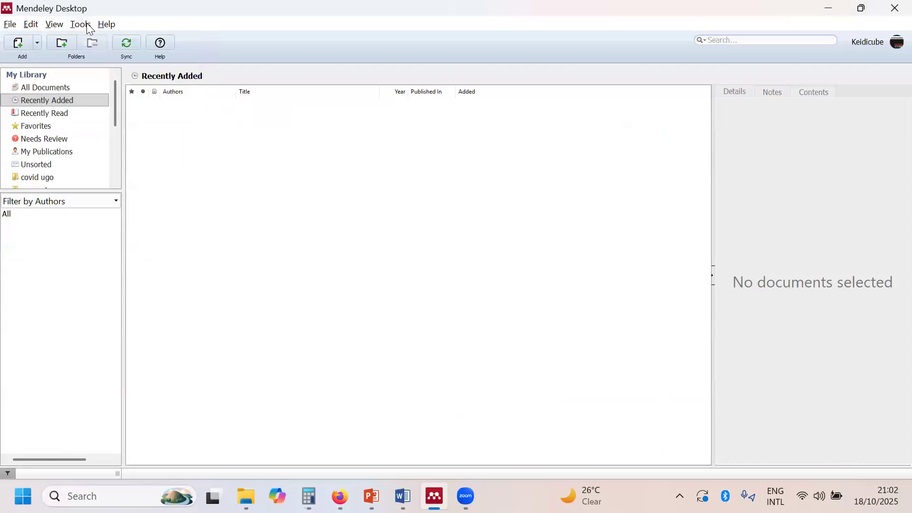
pyautogui.click(89, 28)
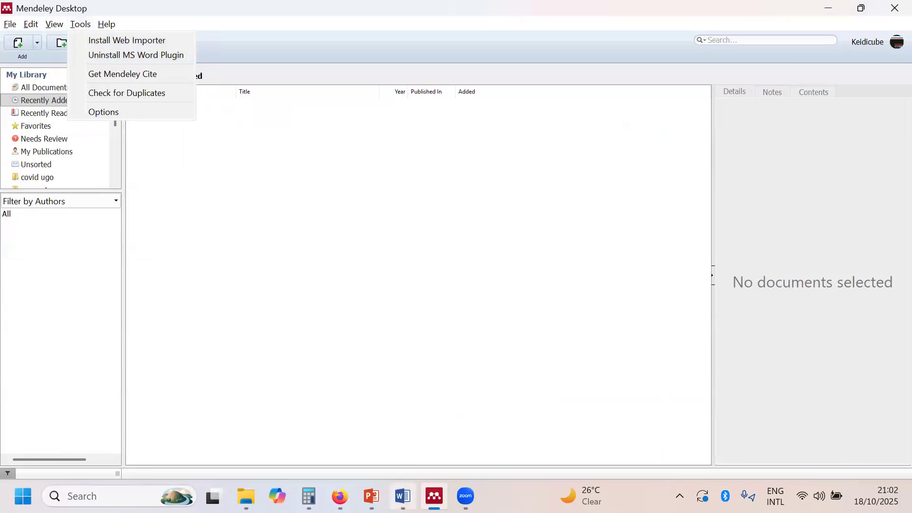
# Leave the Mendeley Desktop tools commands and switch to the blank Word document, Document1.
pyautogui.moveTo(402, 495)
pyautogui.click(169, 56)
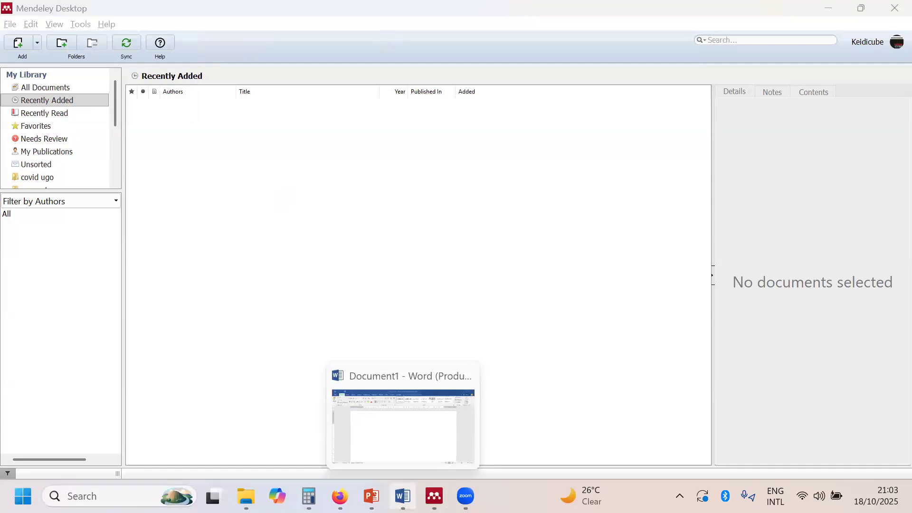
pyautogui.click(471, 424)
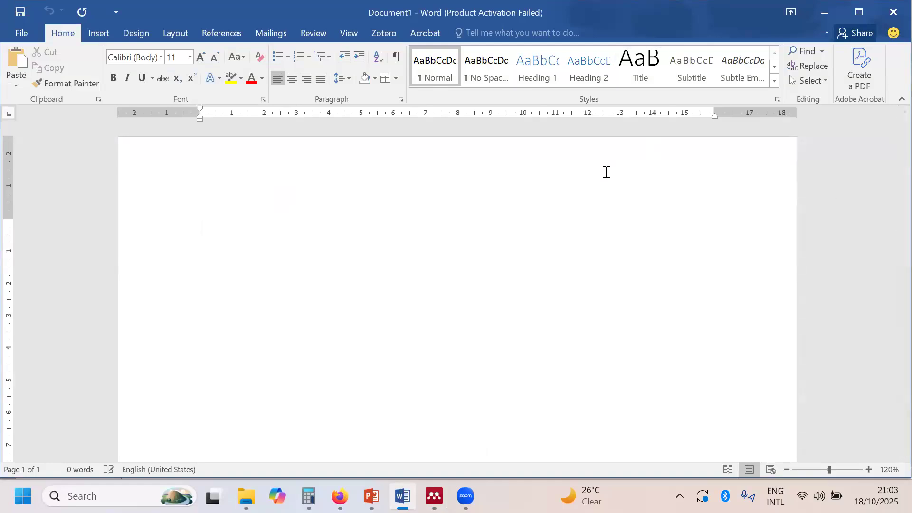
pyautogui.click(142, 157)
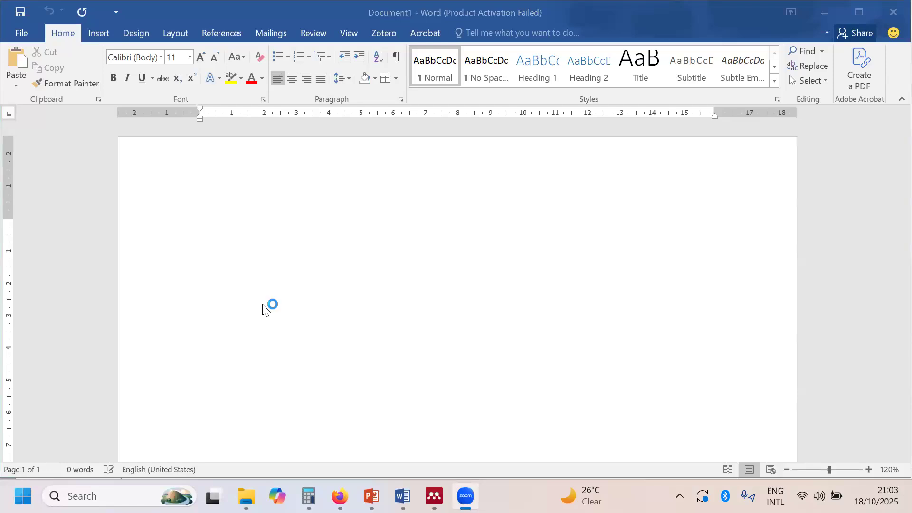
pyautogui.click(836, 223)
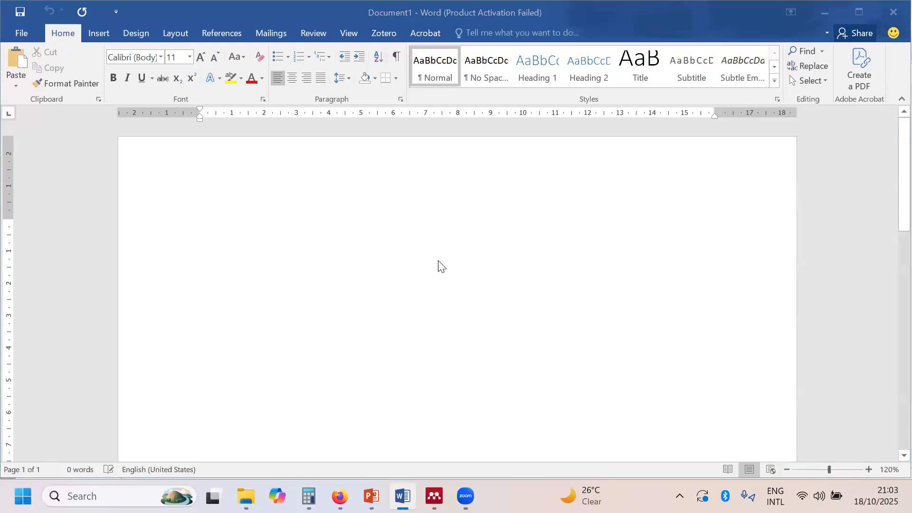
# Return to Mendeley Desktop and check its tools commands for the MS Word plugin entry again.
pyautogui.hotkey('alt', 'Tab')
pyautogui.press('Tab')
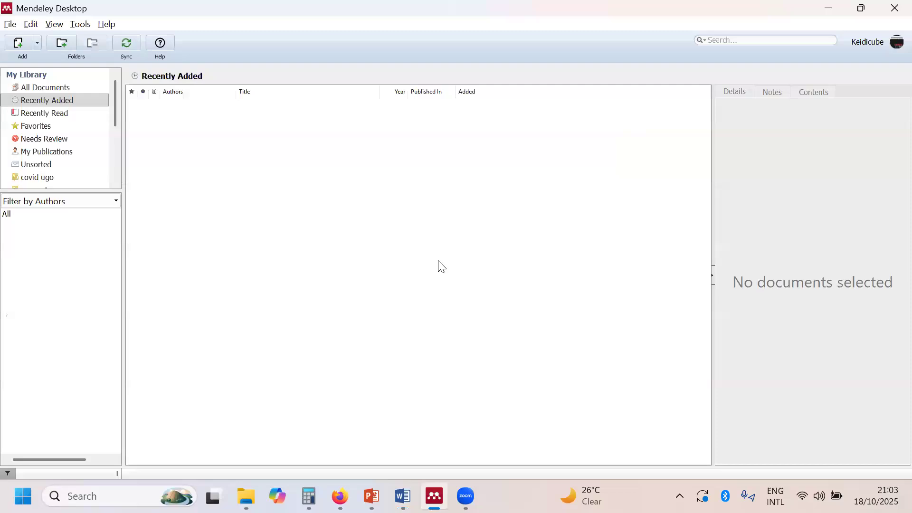
pyautogui.click(81, 24)
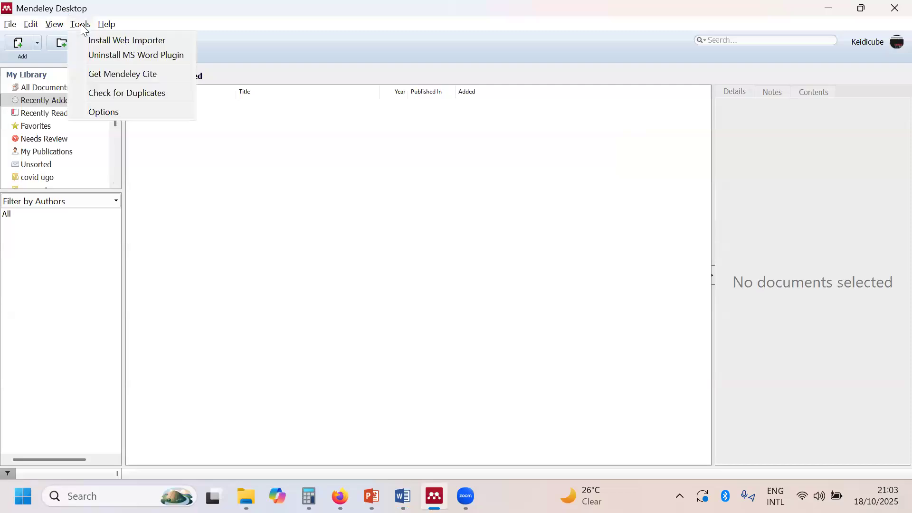
# Switch to the blank Word document and examine the Mendeley Cite-O-Matic commands among its reference tools.
pyautogui.hotkey('alt', 'Tab')
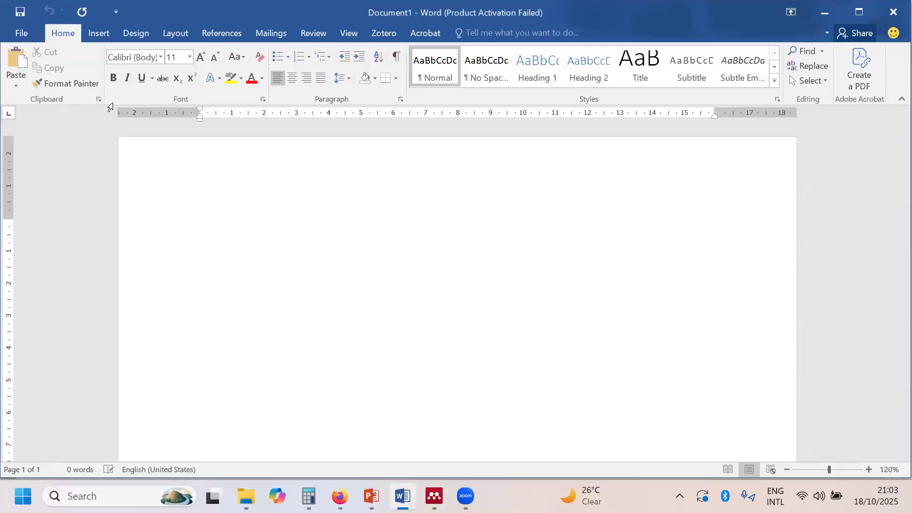
pyautogui.click(85, 149)
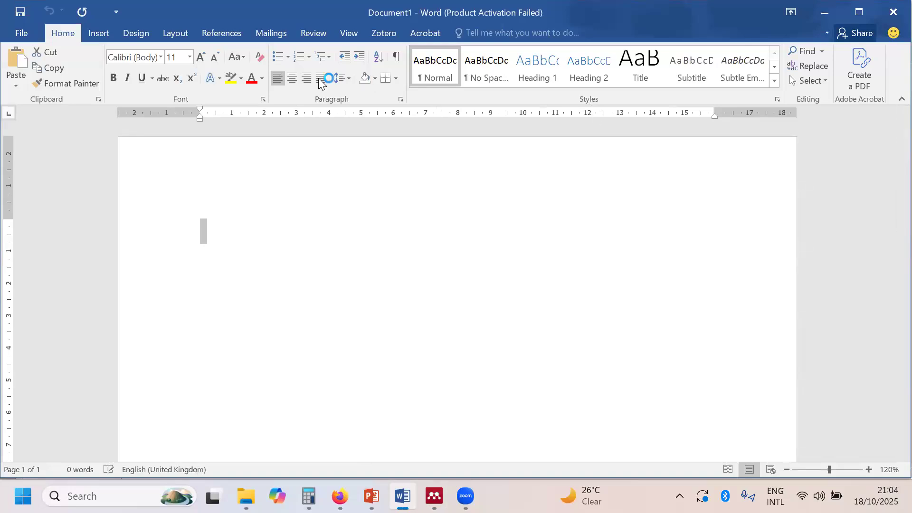
pyautogui.click(225, 34)
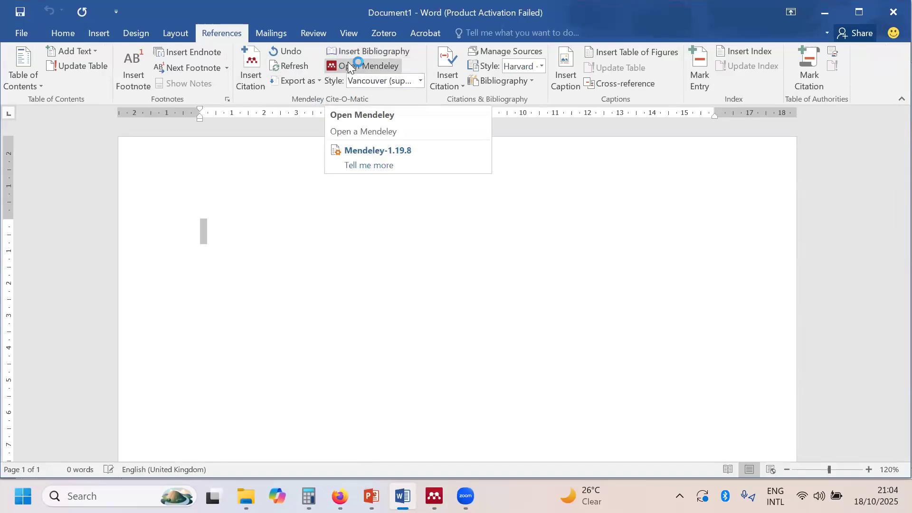
pyautogui.click(250, 85)
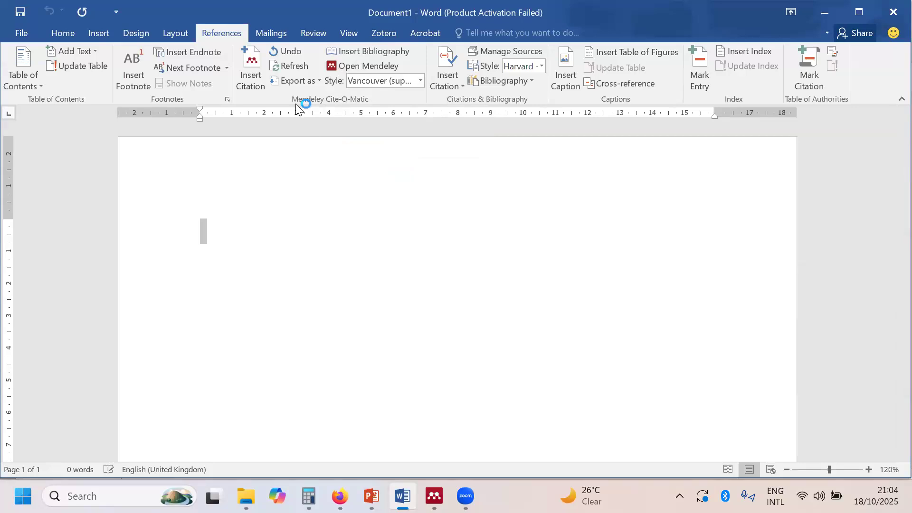
# Switch to Mendeley Desktop, revisit its tools commands, and minimise the window.
pyautogui.click(428, 487)
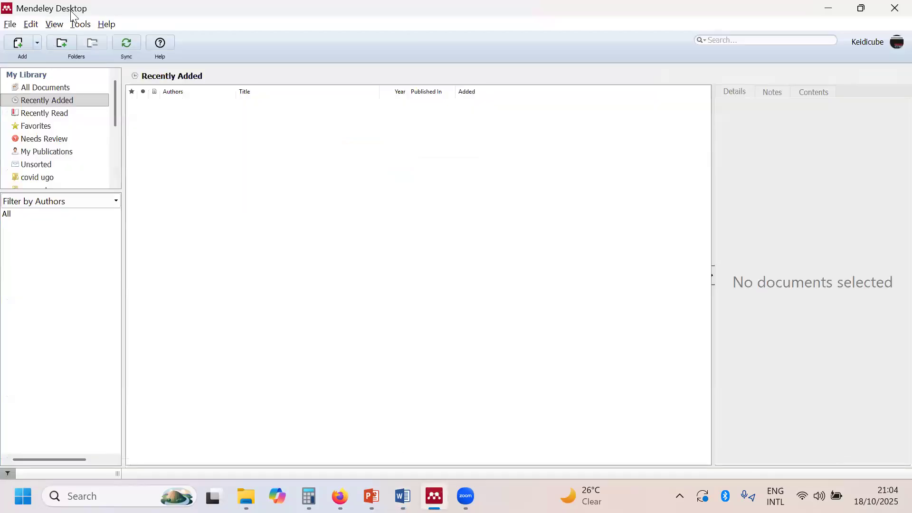
pyautogui.click(78, 24)
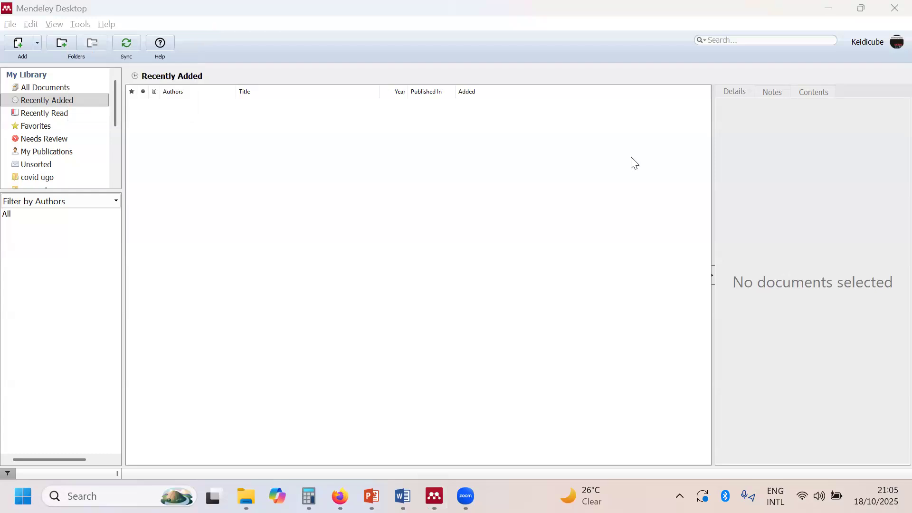
pyautogui.click(831, 9)
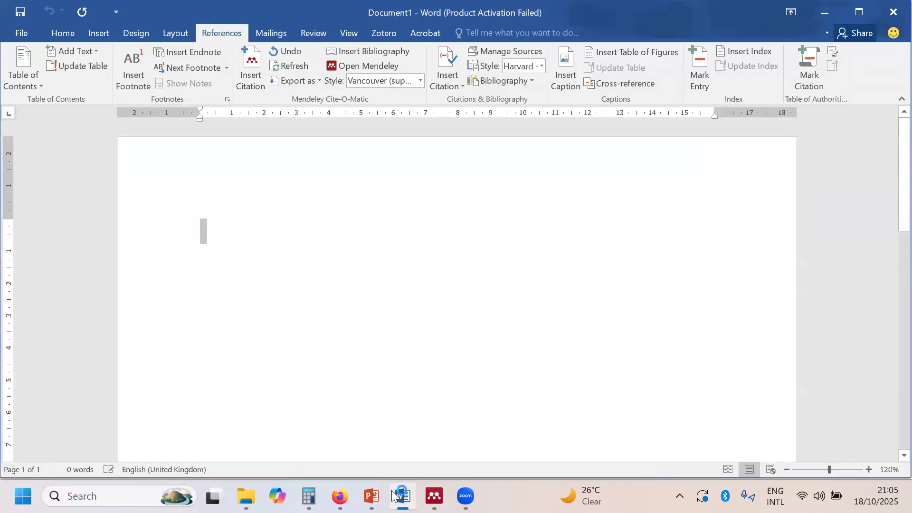
pyautogui.moveTo(371, 496)
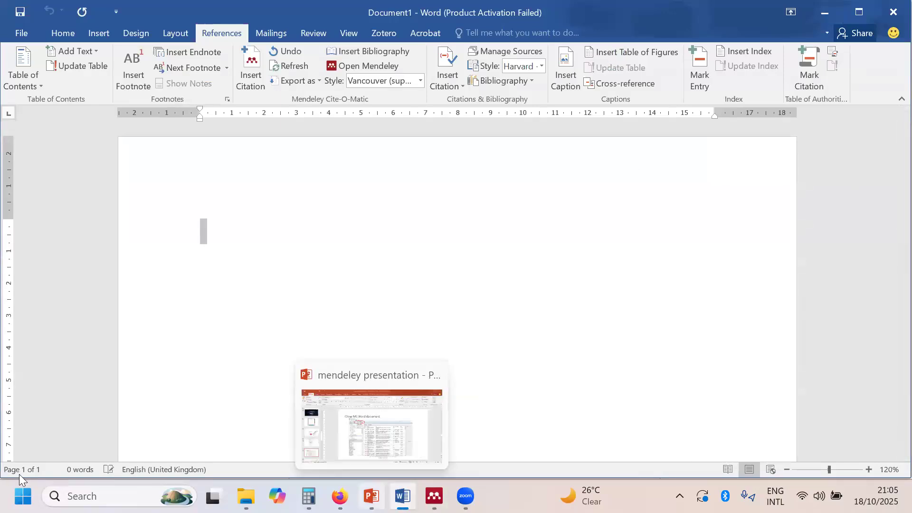
pyautogui.click(22, 495)
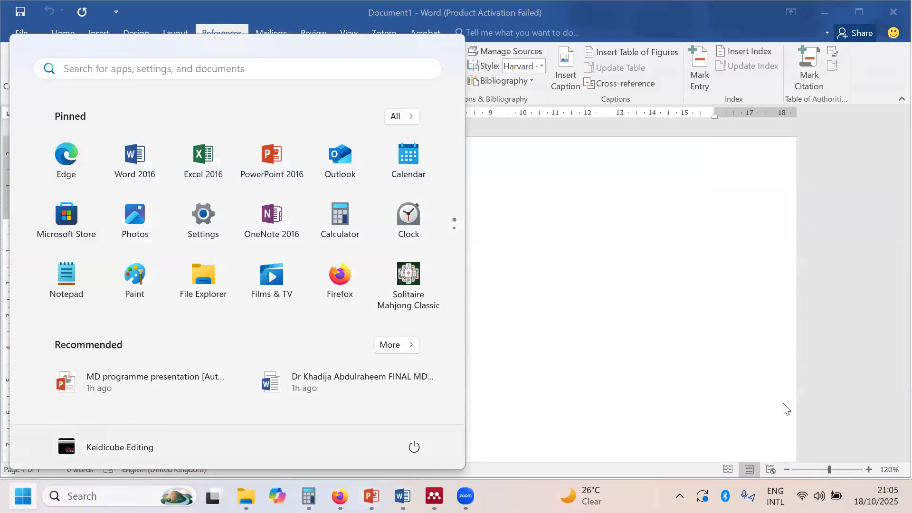
pyautogui.click(666, 348)
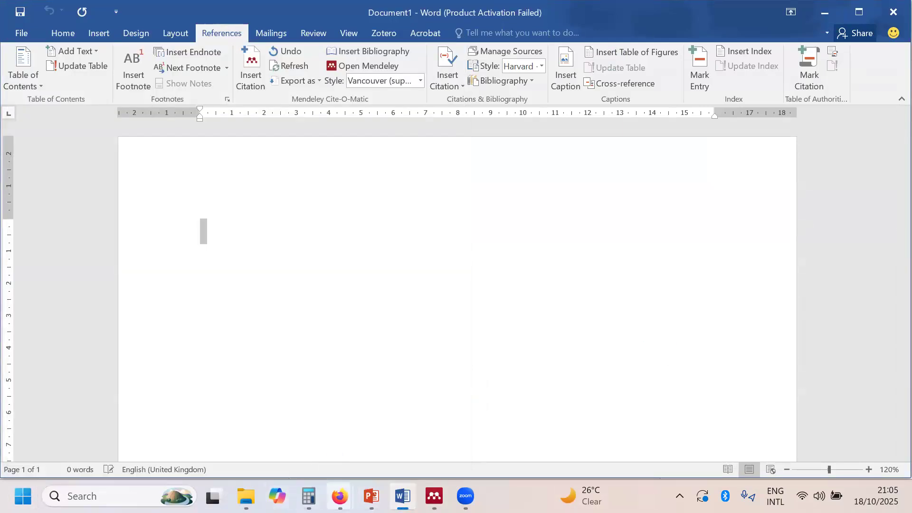
# Switch to the Firefox window with the Mendeley installers page and show the installed extensions in the Add-ons Manager.
pyautogui.click(340, 496)
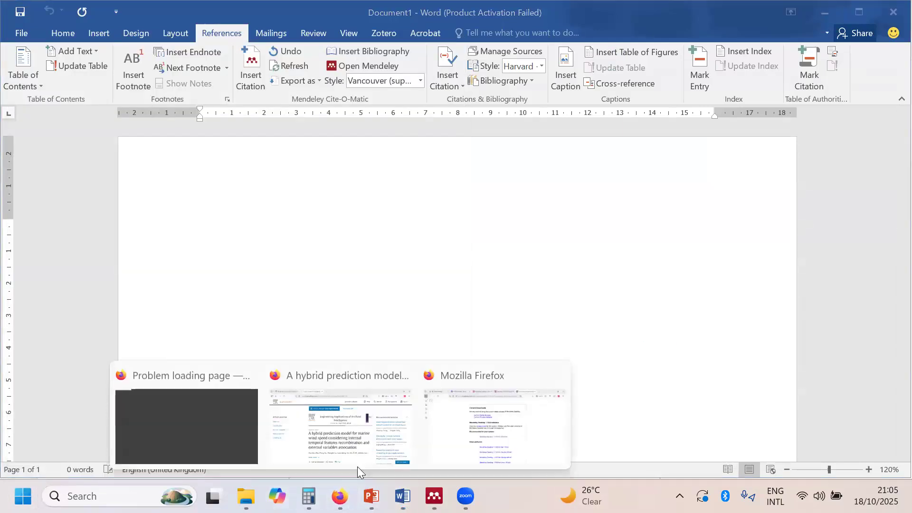
pyautogui.click(482, 442)
pyautogui.click(784, 46)
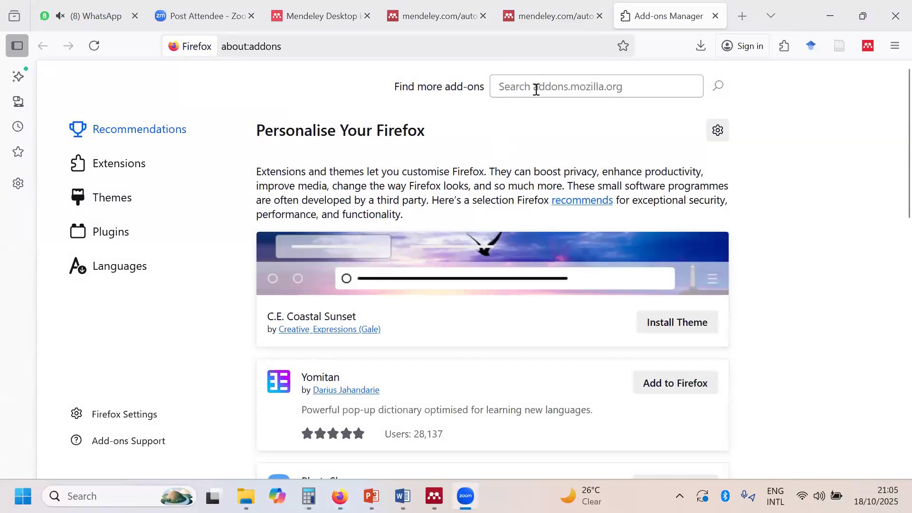
pyautogui.click(110, 170)
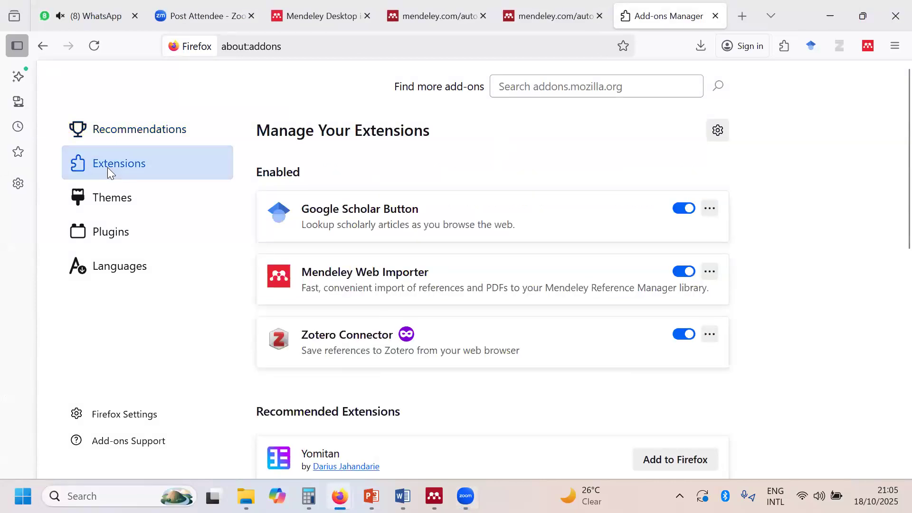
# Search the Firefox add-ons site for "mendeley web" and open the Mendeley Web Importer page.
pyautogui.click(534, 87)
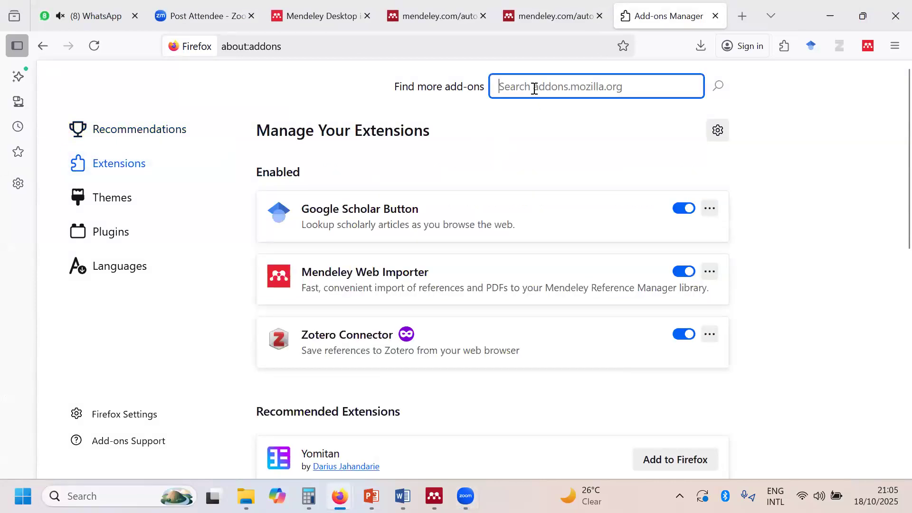
pyautogui.write('mendeley')
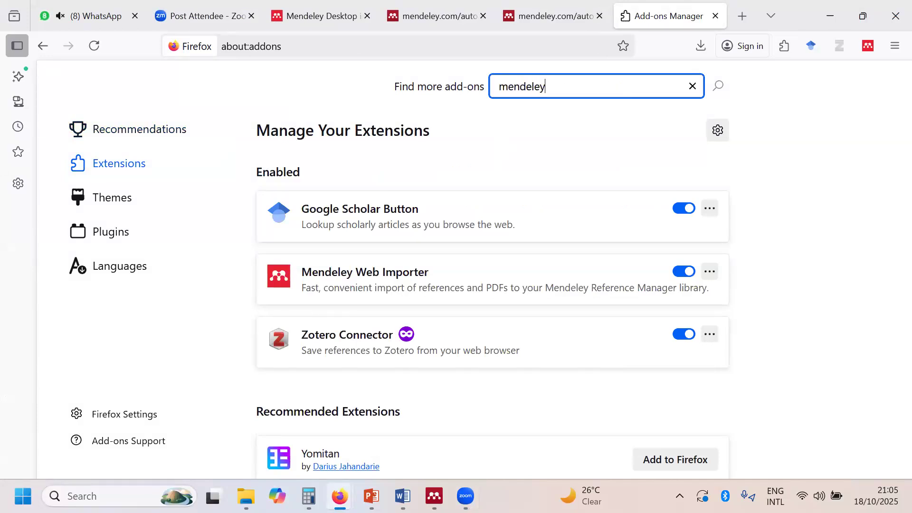
pyautogui.write(' web')
pyautogui.press('Return')
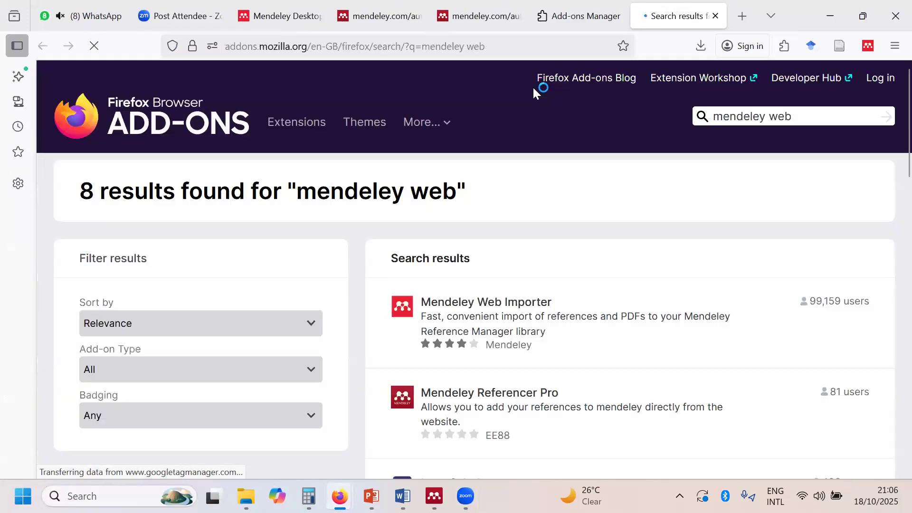
pyautogui.scroll(-5, 560, 373)
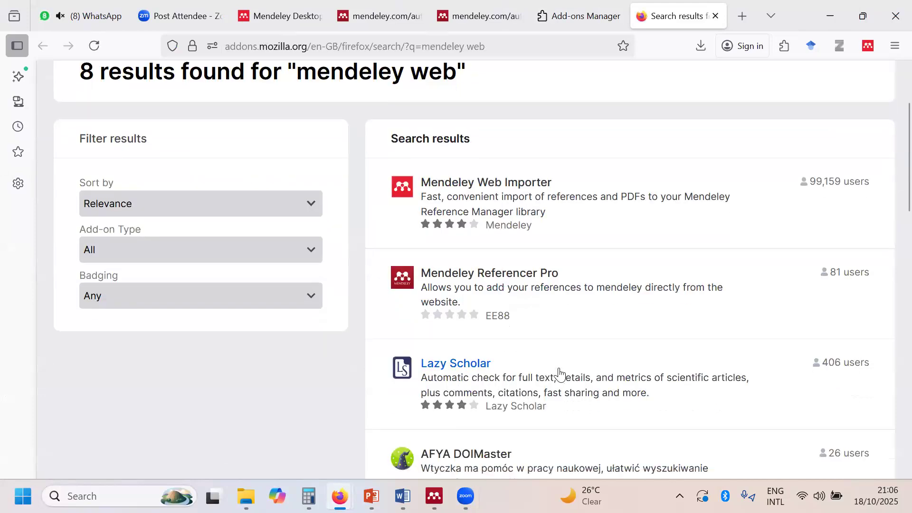
pyautogui.scroll(2, 559, 375)
pyautogui.scroll(2, 559, 375)
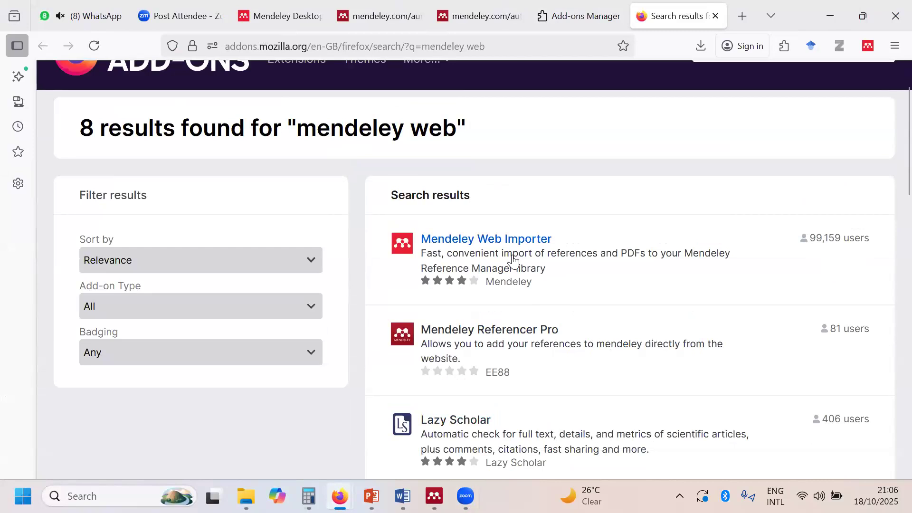
pyautogui.click(525, 239)
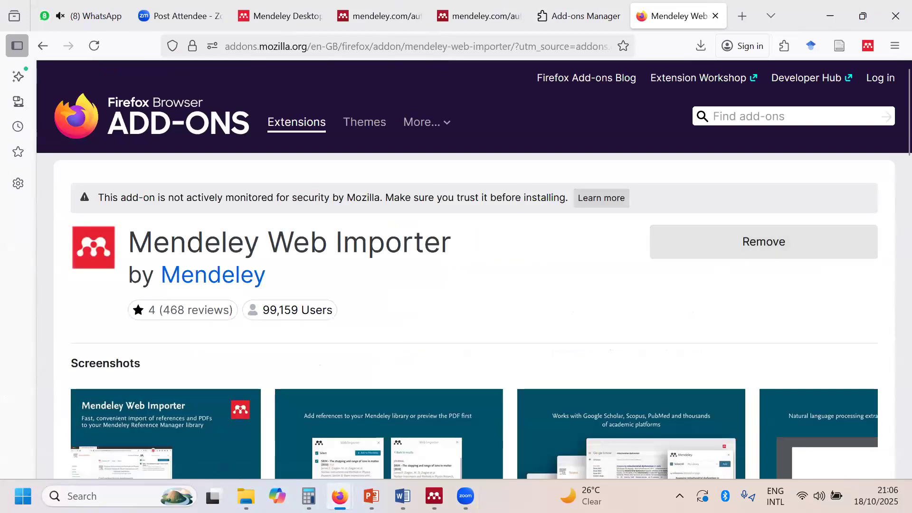
# Switch to the PowerPoint presentation and go through slide 20 to slide 21 on finding the Mendeley Web Importer add-on.
pyautogui.click(370, 496)
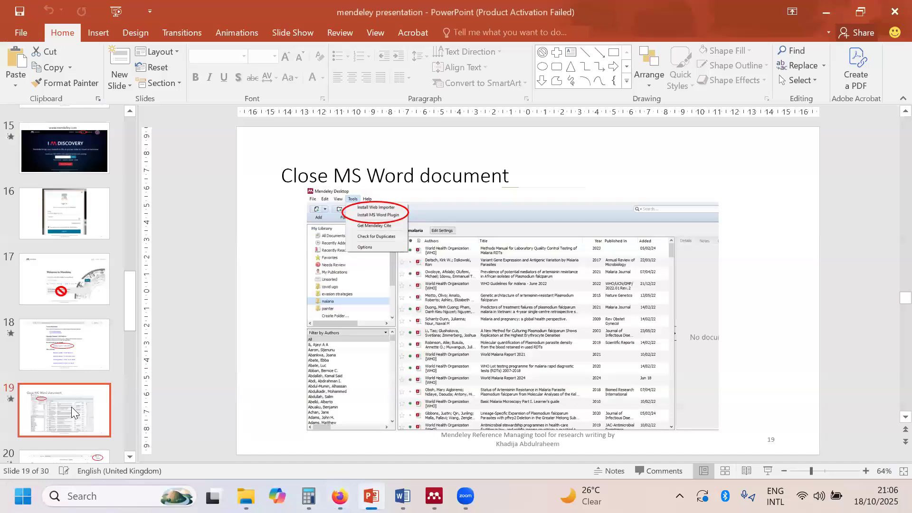
pyautogui.scroll(-3, 113, 395)
pyautogui.click(48, 353)
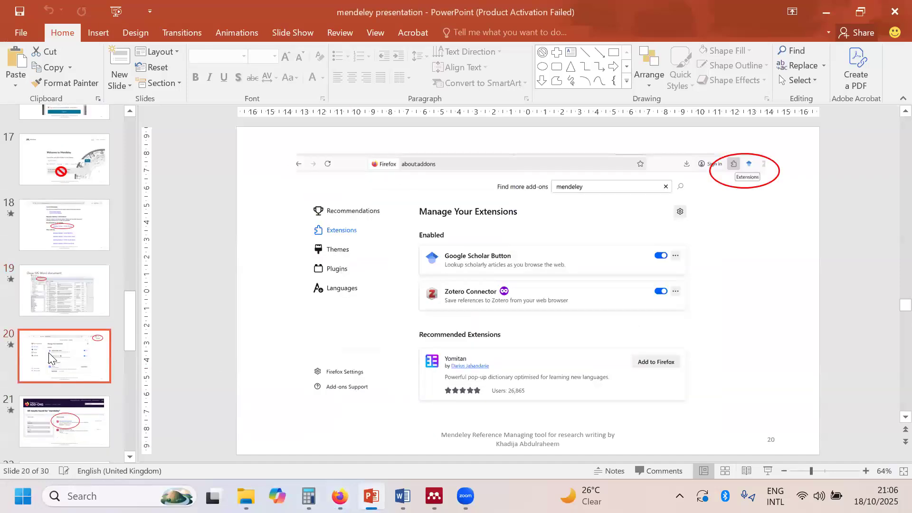
pyautogui.click(86, 434)
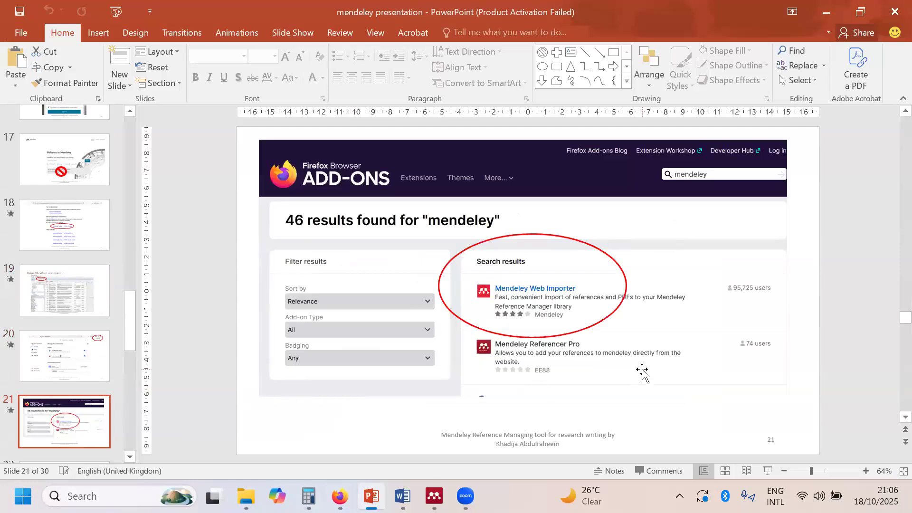
# Present slide 22 on adding the Mendeley Web Importer, advance to slide 23 on the citation style option, and leave the slide show.
pyautogui.scroll(-1, 642, 373)
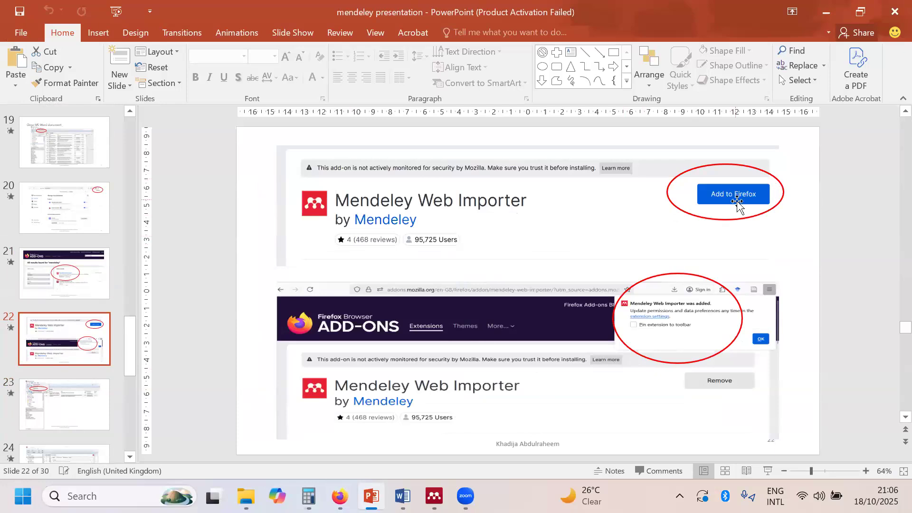
pyautogui.click(766, 470)
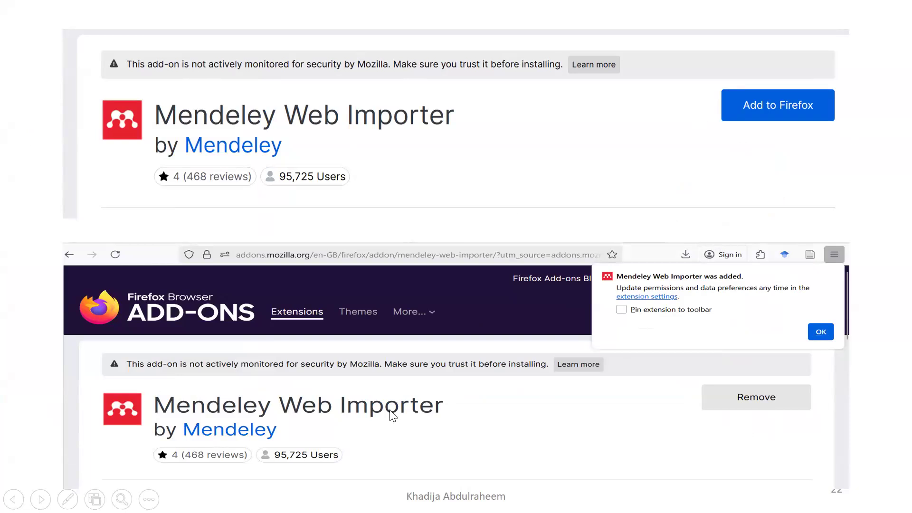
pyautogui.click(671, 359)
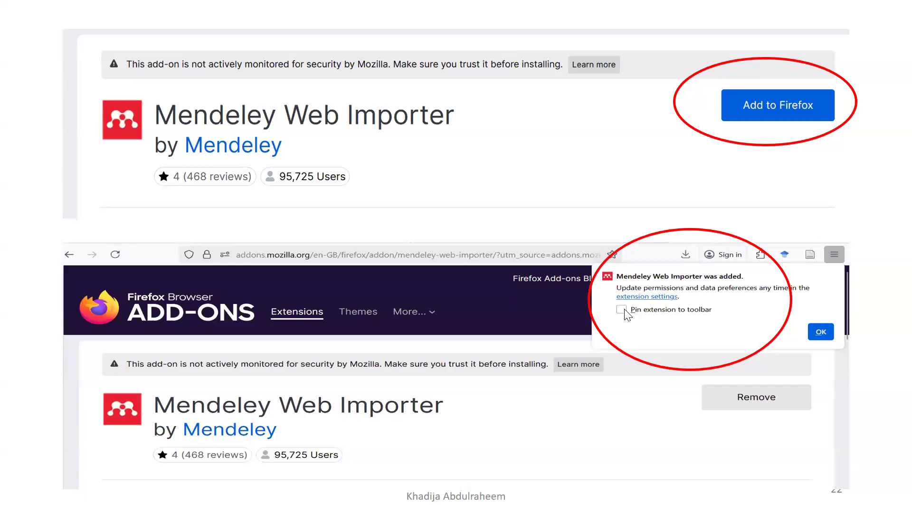
pyautogui.click(820, 329)
pyautogui.press('Right')
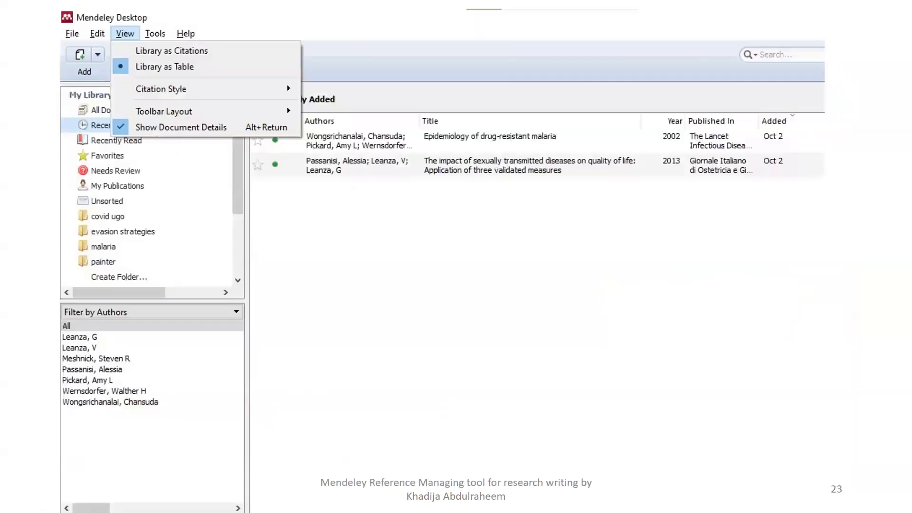
pyautogui.press('Escape')
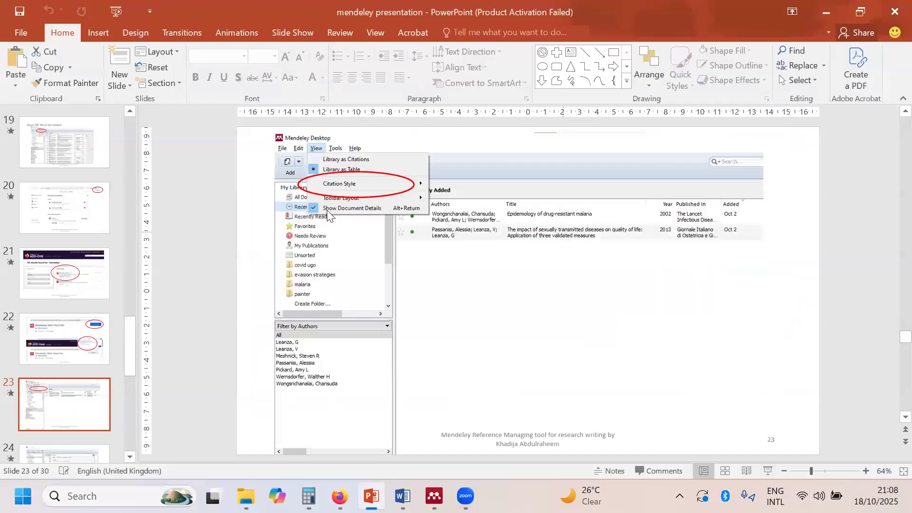
pyautogui.click(826, 19)
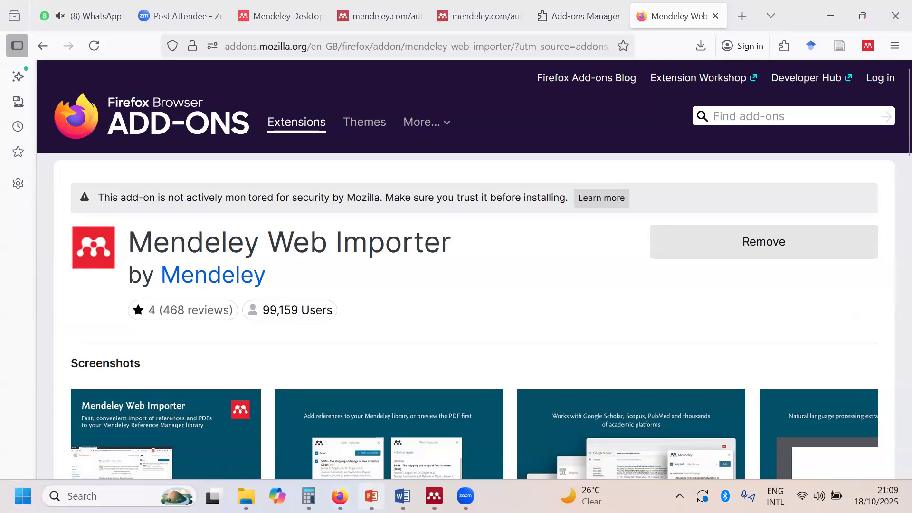
pyautogui.click(372, 496)
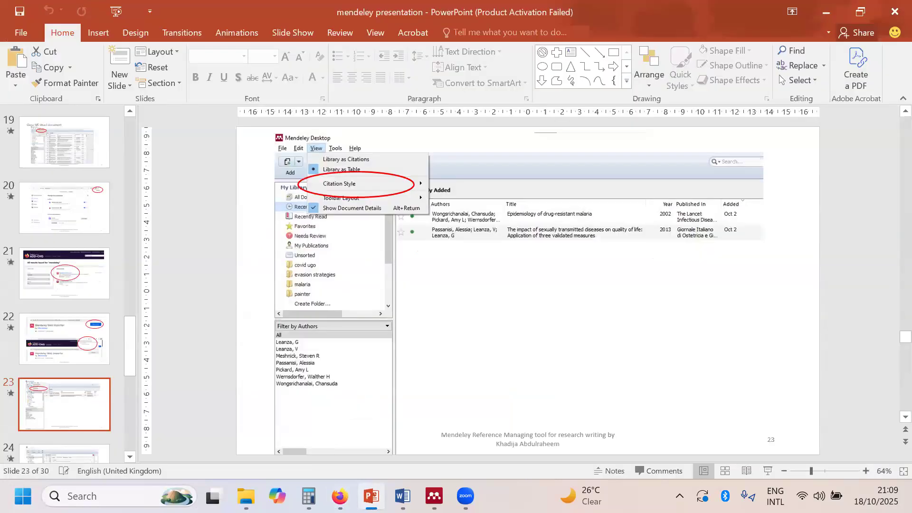
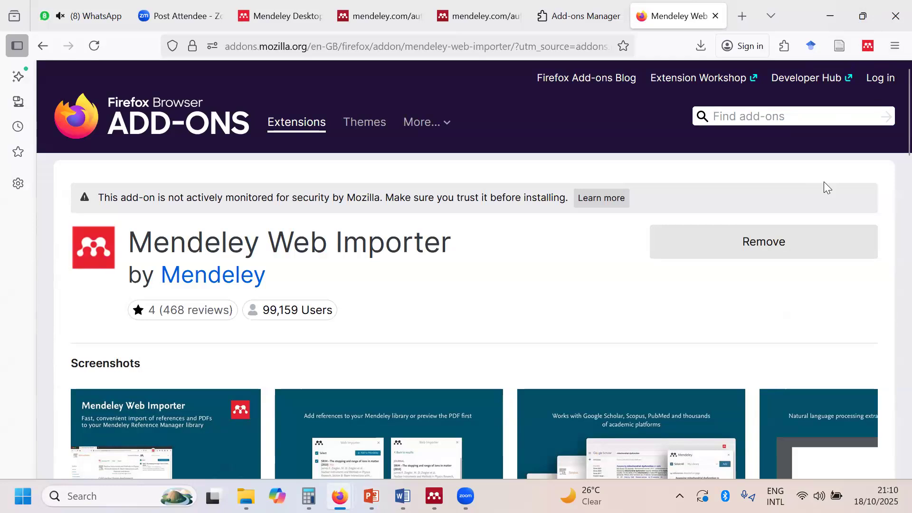
# In Firefox, close the Web Importer, Add-ons Manager, Zoom and both Mendeley installer tabs, leaving the Mendeley blog and WhatsApp tabs open.
pyautogui.click(715, 15)
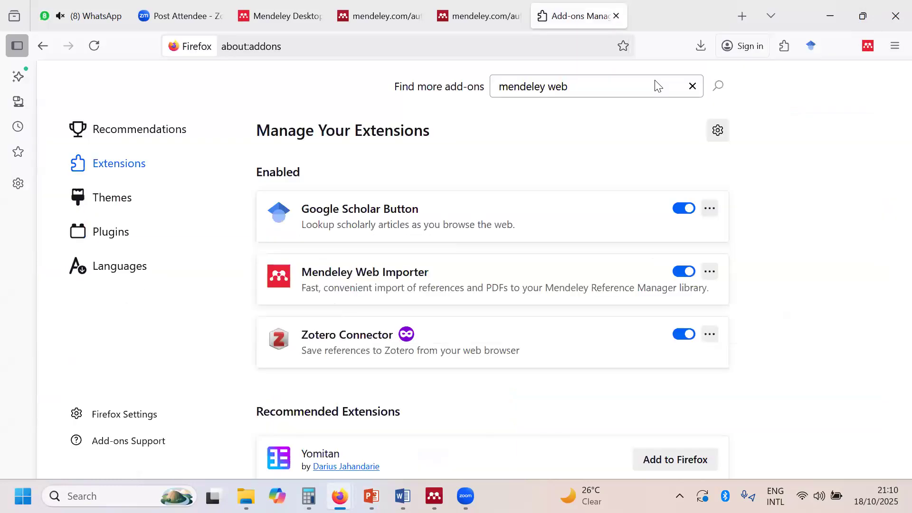
pyautogui.hotkey('ctrl', 'w')
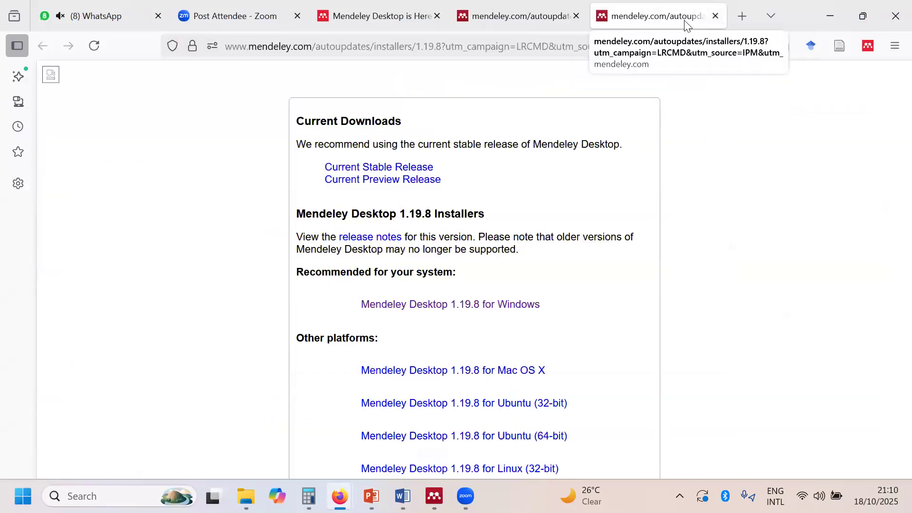
pyautogui.click(715, 16)
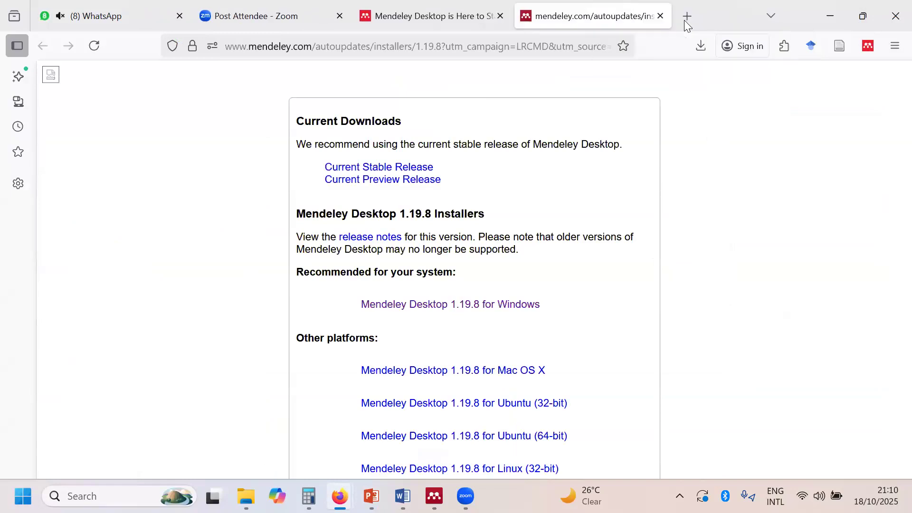
pyautogui.click(660, 15)
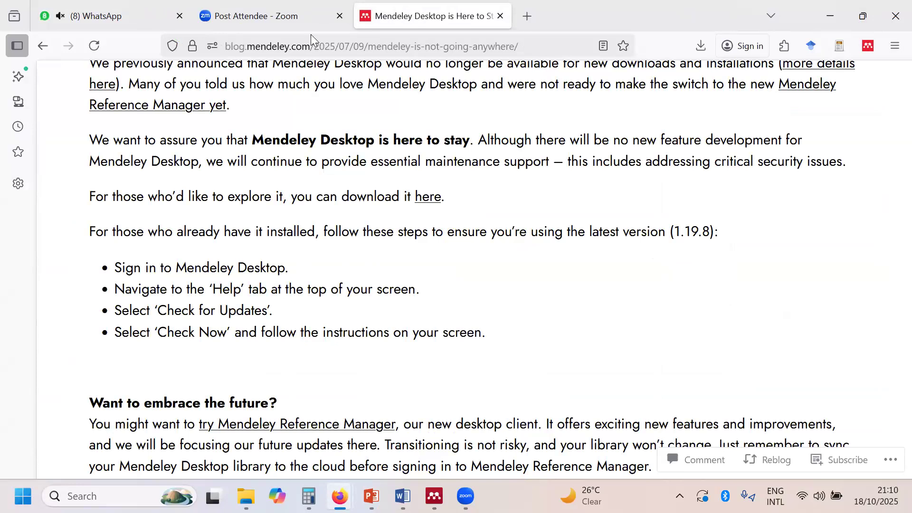
pyautogui.click(337, 20)
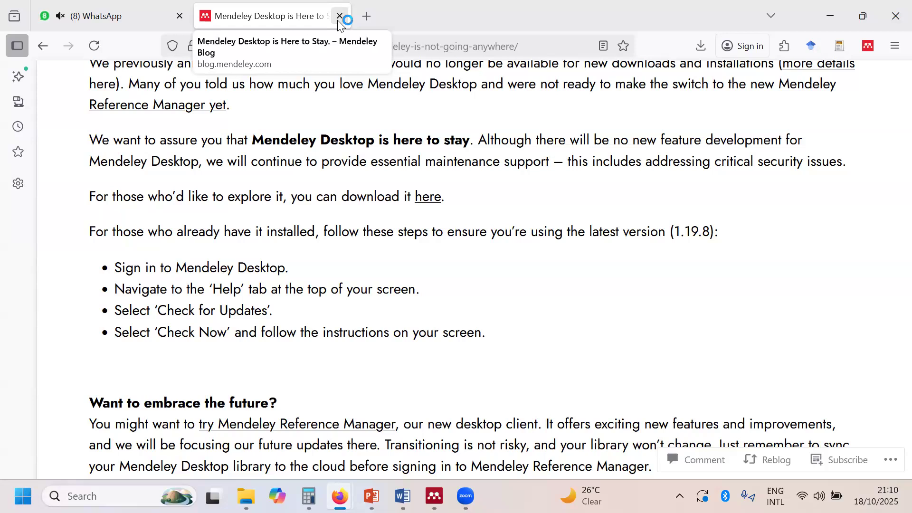
# Switch to Mendeley Desktop, show All Documents, and look through the full list of stored references.
pyautogui.click(433, 495)
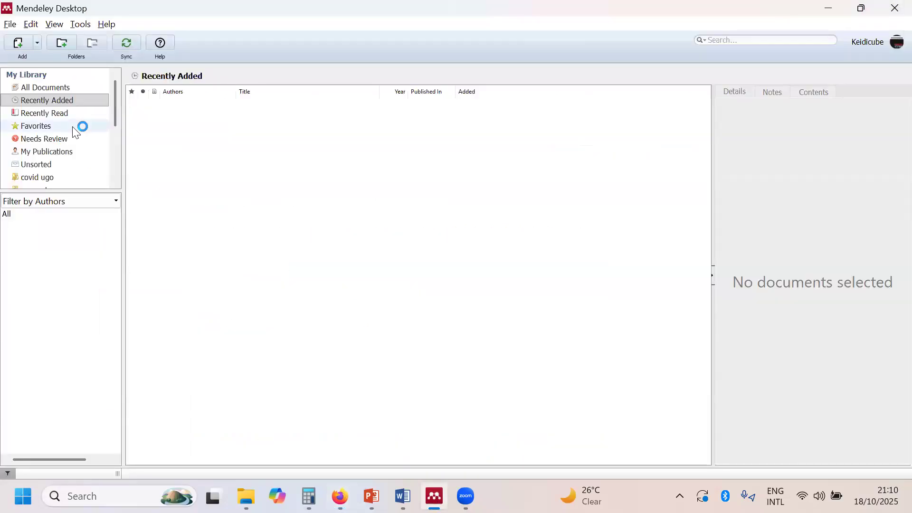
pyautogui.click(57, 90)
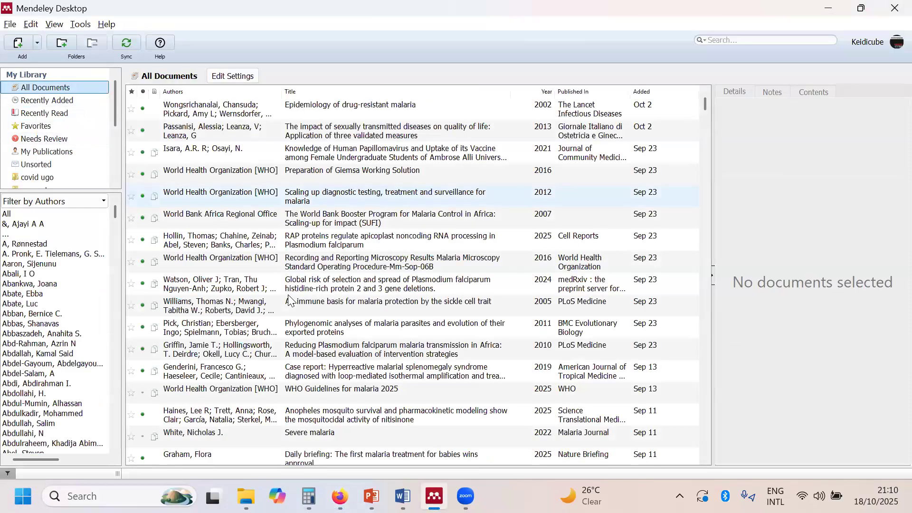
pyautogui.scroll(-10, 290, 300)
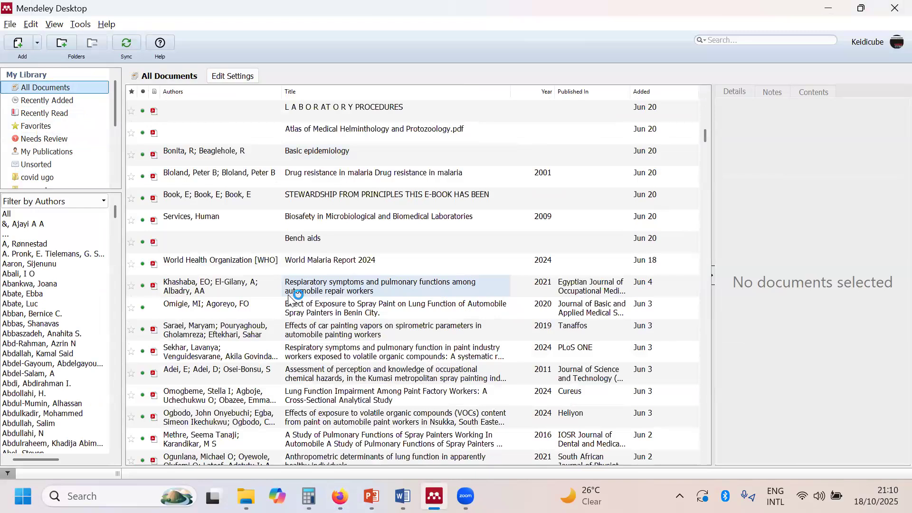
pyautogui.scroll(-5, 291, 300)
pyautogui.scroll(-10, 291, 301)
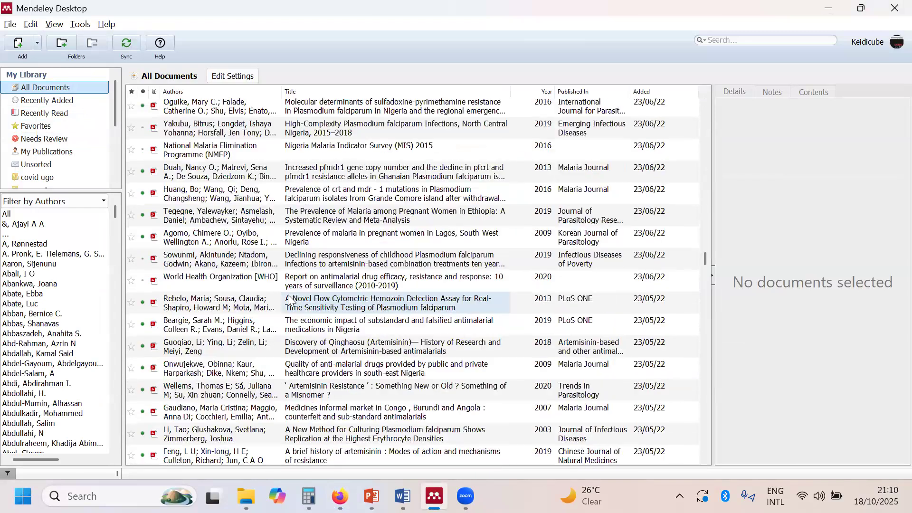
pyautogui.scroll(-5, 291, 301)
pyautogui.scroll(-5, 291, 301)
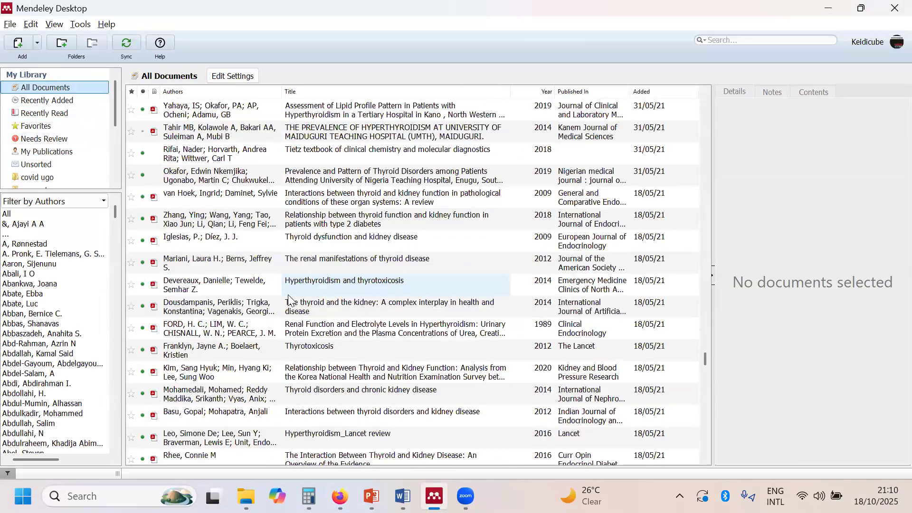
pyautogui.scroll(-20, 291, 301)
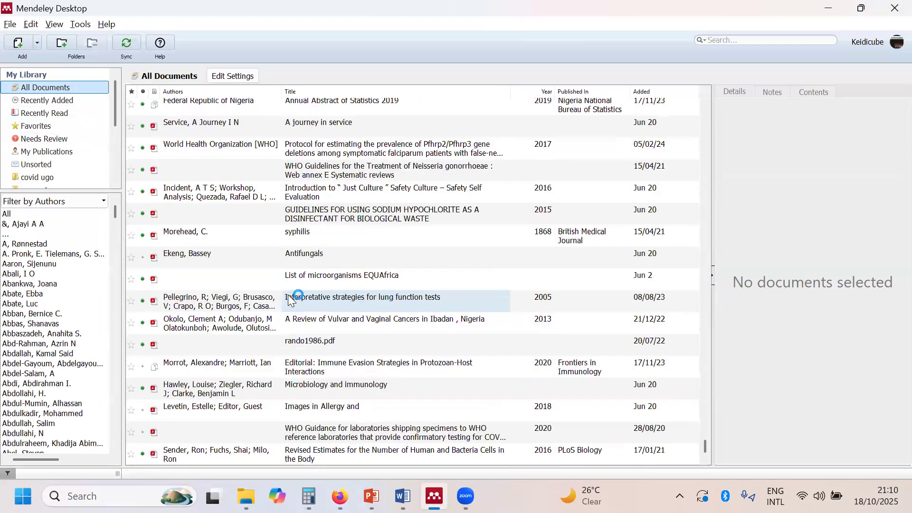
pyautogui.scroll(5, 290, 301)
pyautogui.scroll(10, 290, 301)
pyautogui.scroll(20, 291, 301)
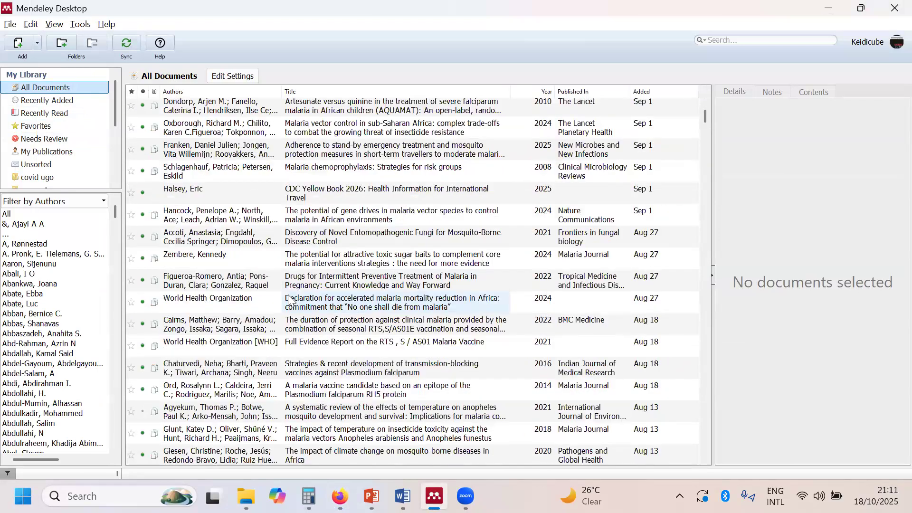
# Open the PDFs "Afghan women and access to health care in the past 25 years" and "Preparation of Giemsa Working Solution", returning to My Library each time.
pyautogui.scroll(-10, 267, 213)
pyautogui.doubleClick(267, 209)
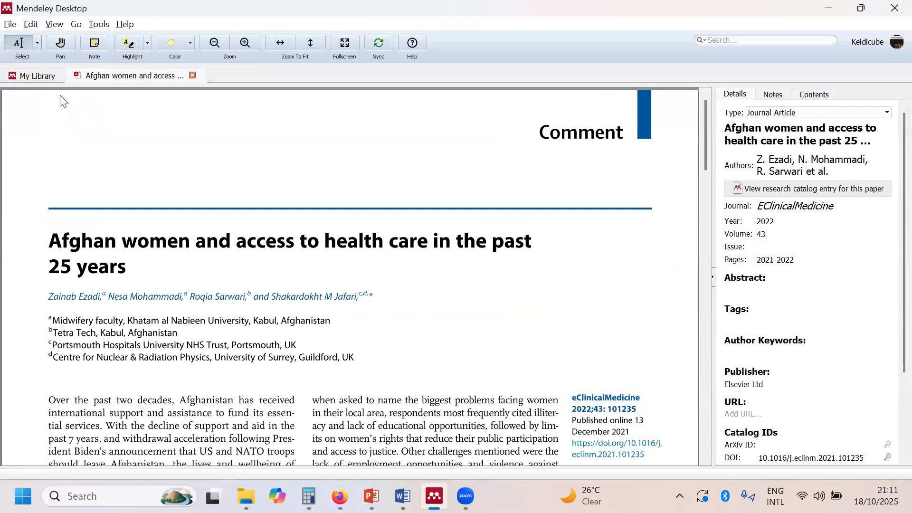
pyautogui.click(48, 79)
pyautogui.scroll(20, 329, 265)
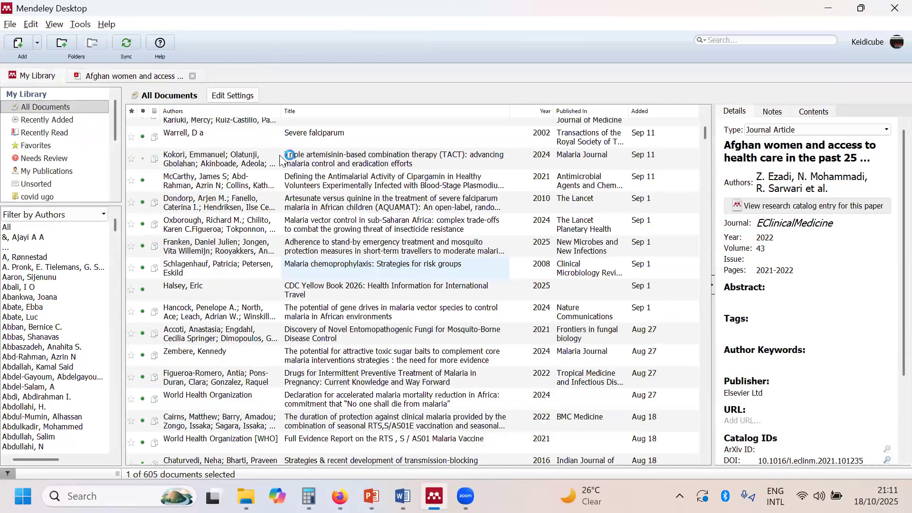
pyautogui.scroll(5, 310, 189)
pyautogui.doubleClick(310, 189)
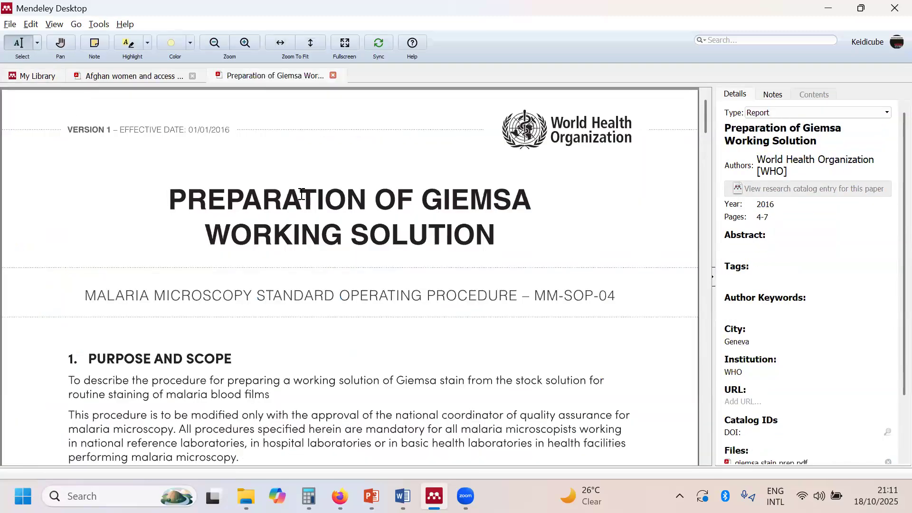
pyautogui.click(43, 80)
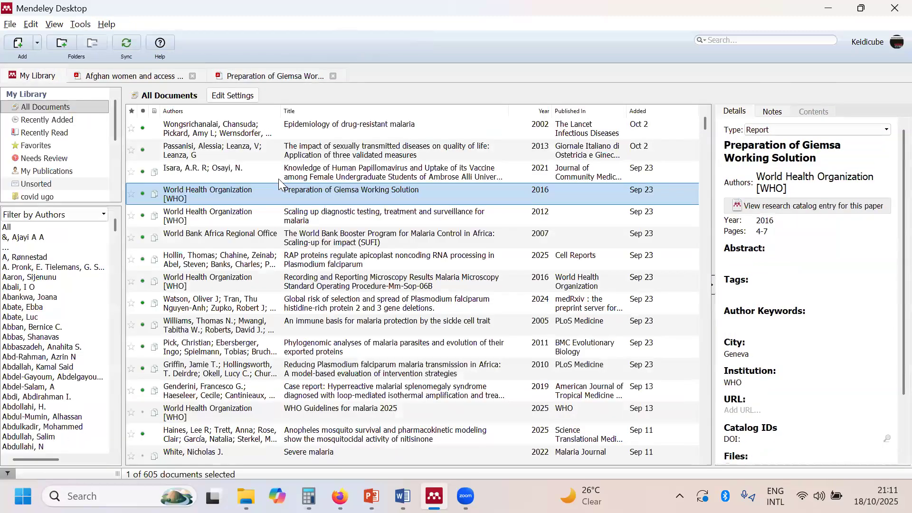
# Find the "Bronchoalveolar Lavage." reference in All Documents and show its details.
pyautogui.scroll(-10, 296, 243)
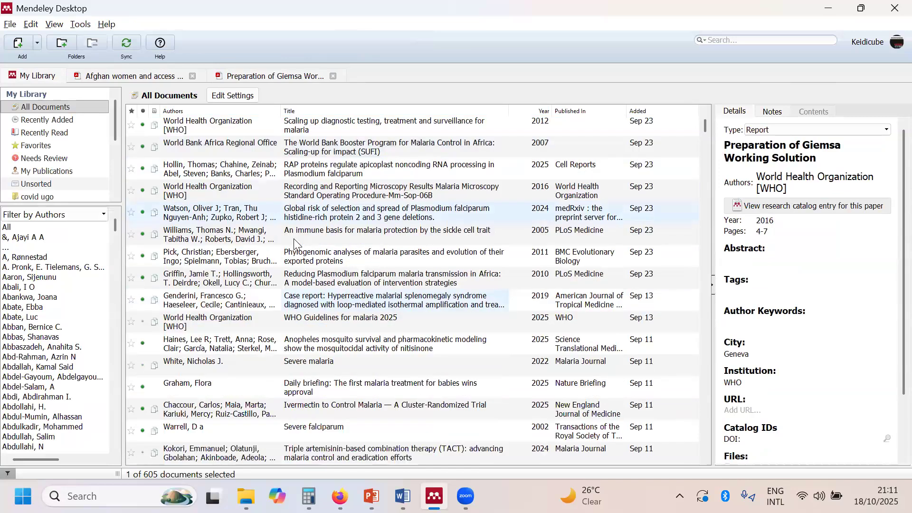
pyautogui.scroll(-15, 339, 301)
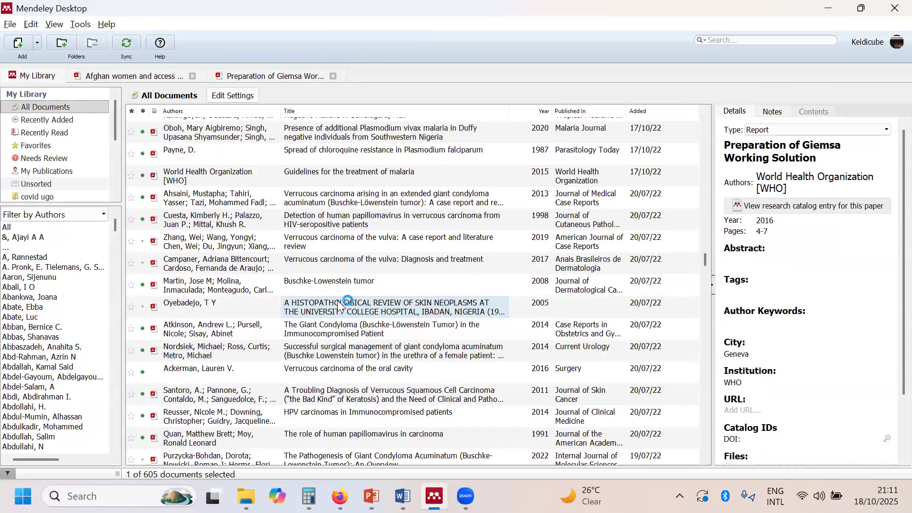
pyautogui.scroll(-15, 340, 304)
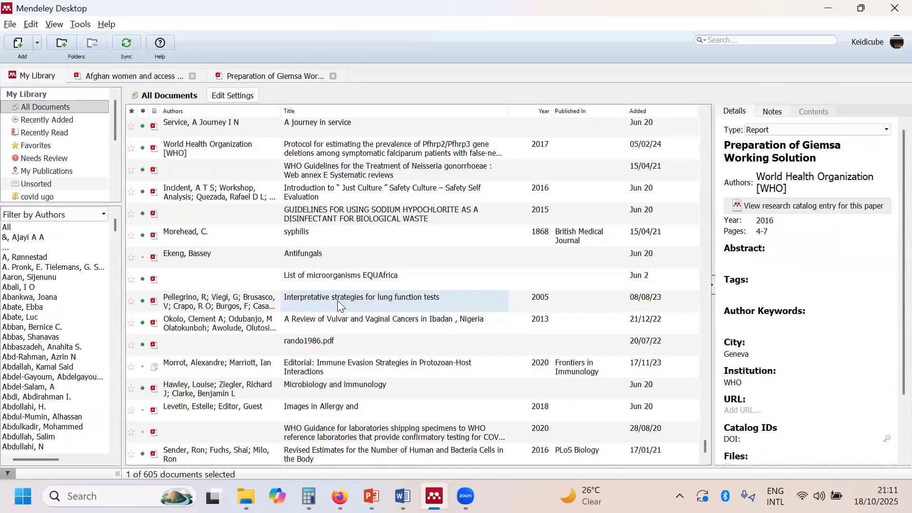
pyautogui.scroll(-5, 338, 305)
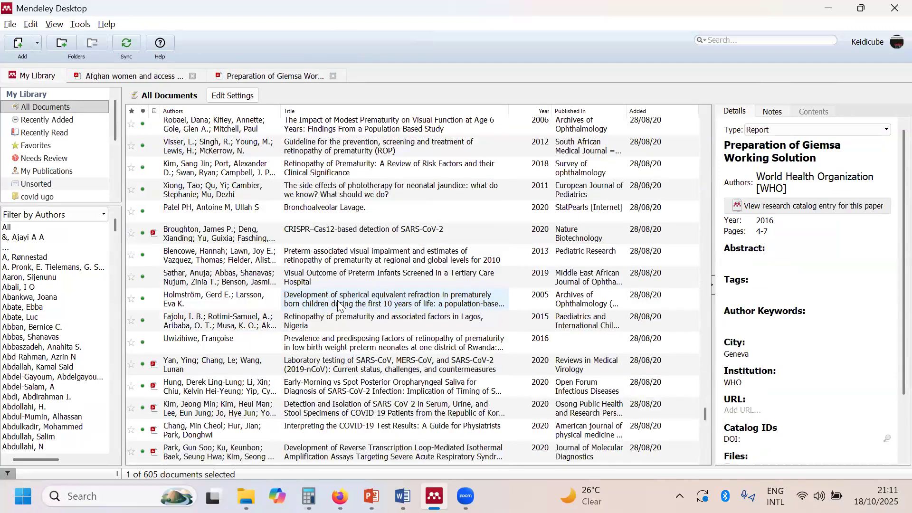
pyautogui.scroll(1, 317, 258)
pyautogui.click(317, 258)
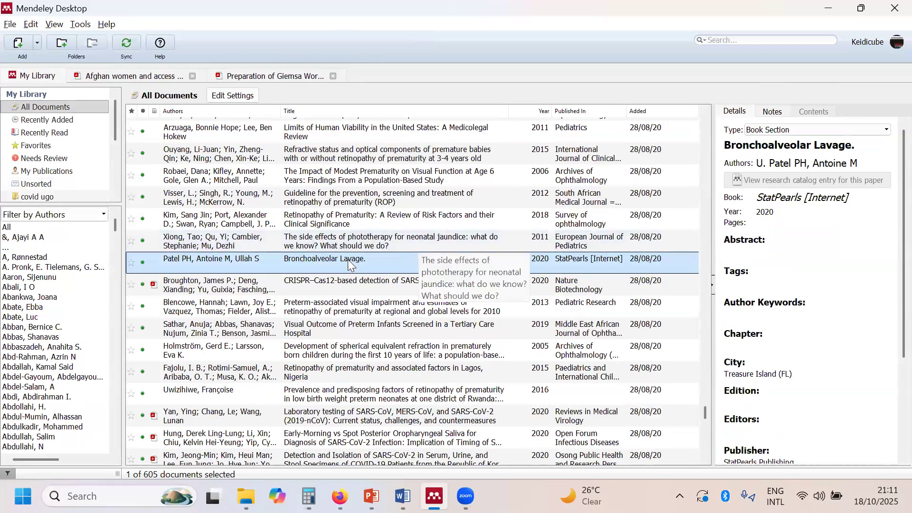
# Revisit the opened Giemsa and Afghan women PDFs, and return to My Library.
pyautogui.click(152, 76)
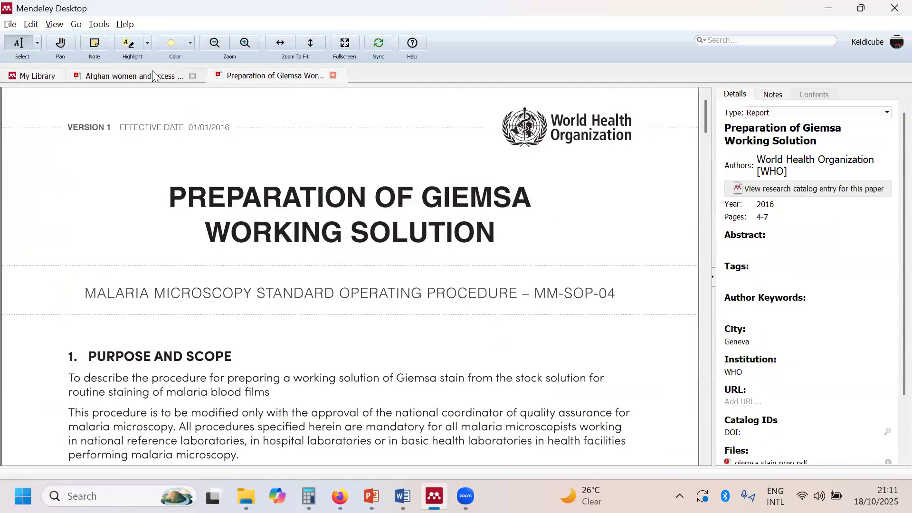
pyautogui.click(152, 76)
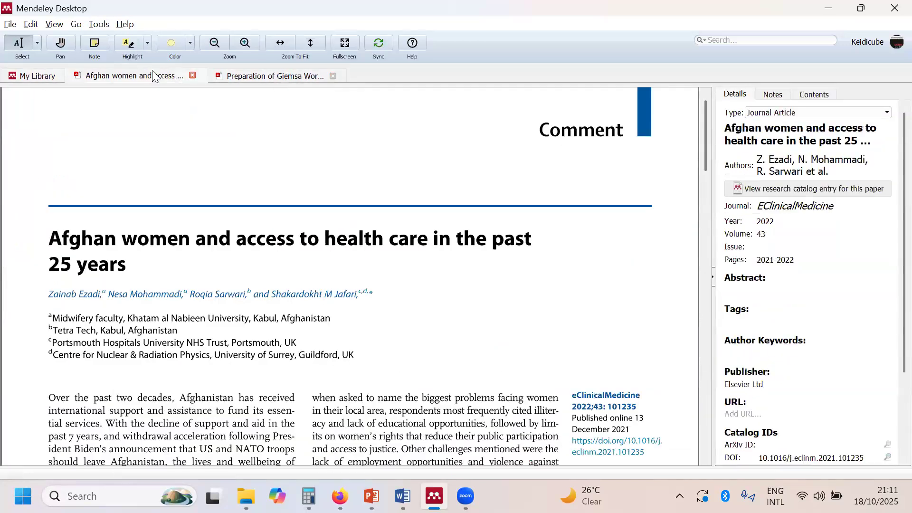
pyautogui.click(45, 78)
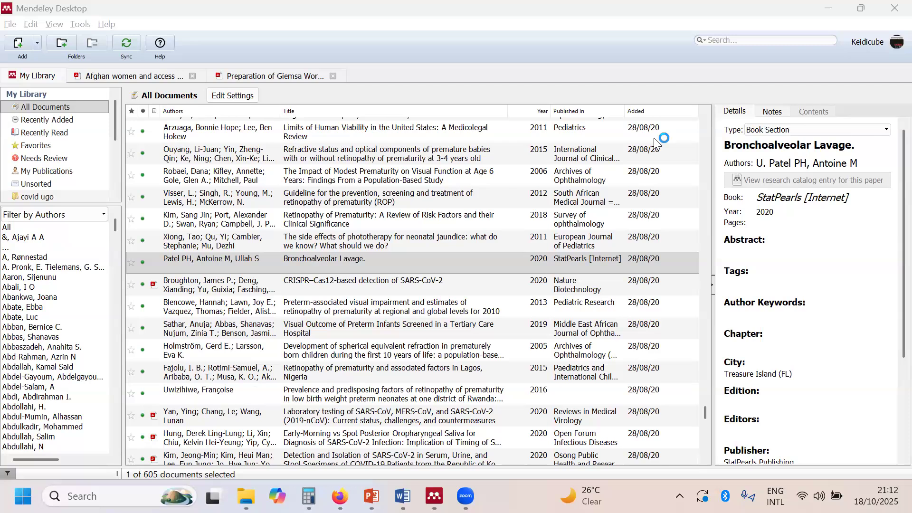
# Switch to the blank Word document and start inserting a Mendeley citation.
pyautogui.click(409, 497)
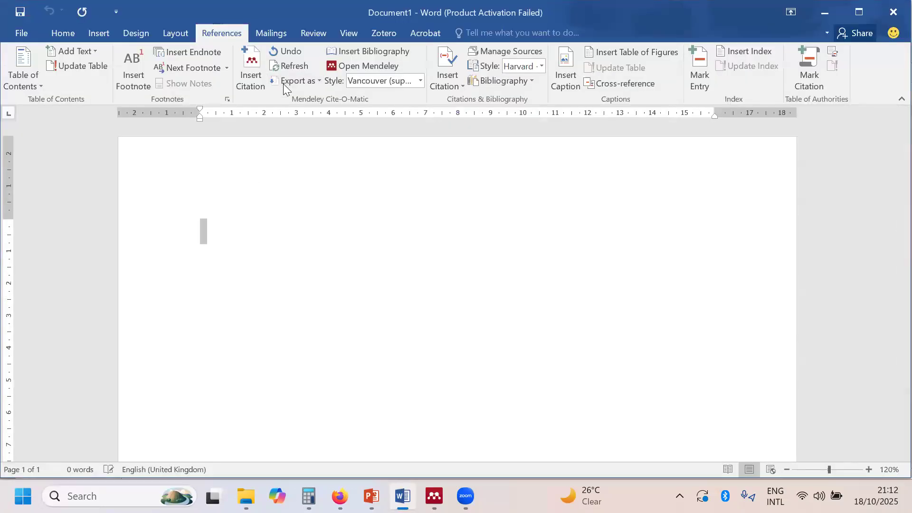
pyautogui.click(247, 88)
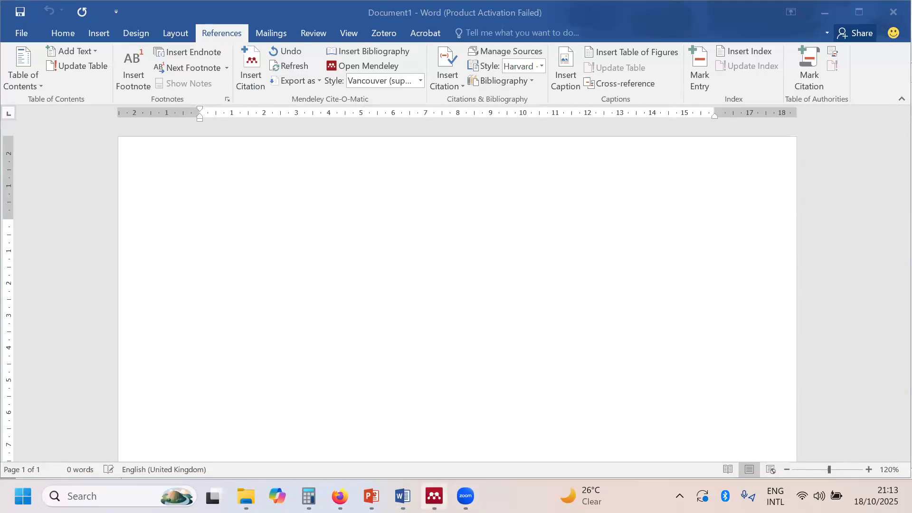
pyautogui.moveTo(433, 495)
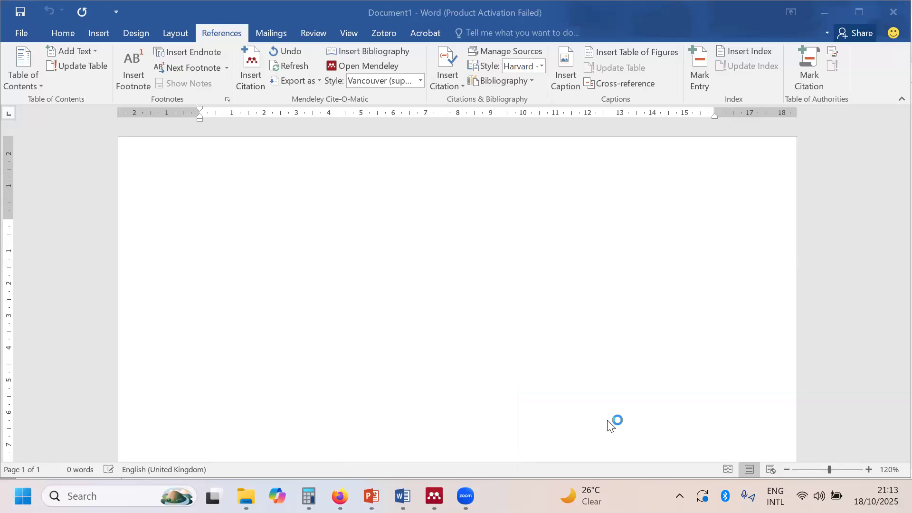
pyautogui.moveTo(433, 496)
# Show the installed extensions and the add-on search in Firefox's Add-ons Manager, and return to the Web Importer slide in PowerPoint.
pyautogui.click(339, 497)
pyautogui.click(468, 416)
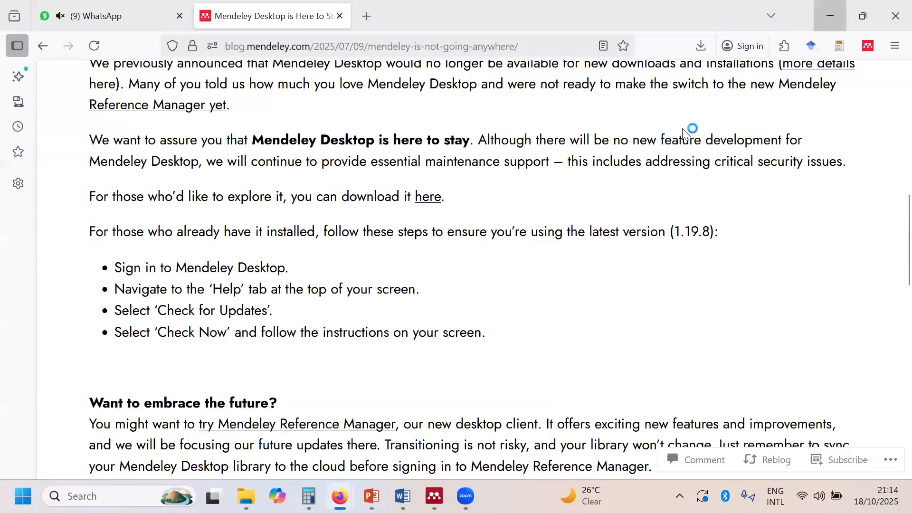
pyautogui.click(784, 46)
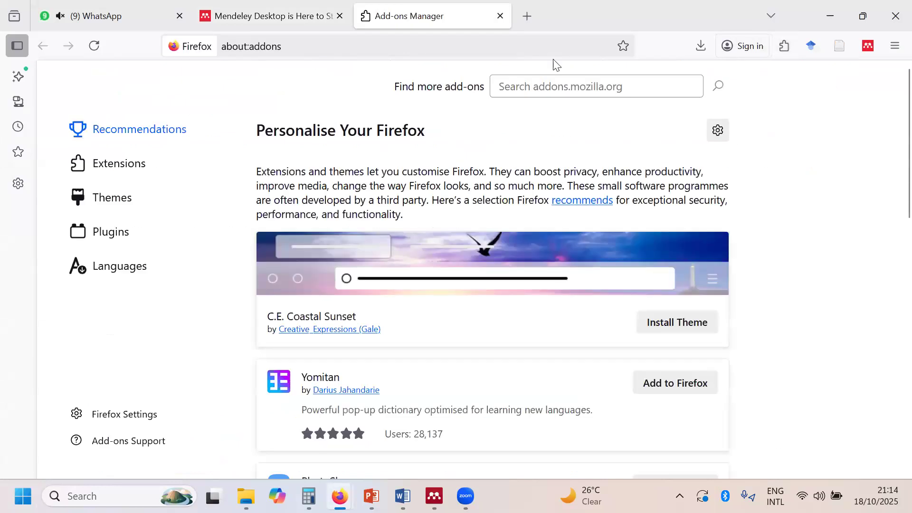
pyautogui.click(159, 165)
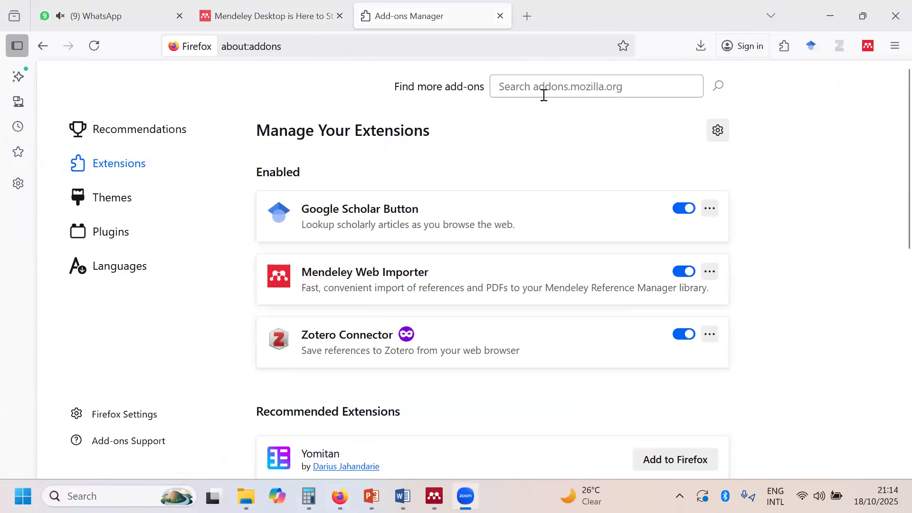
pyautogui.click(560, 87)
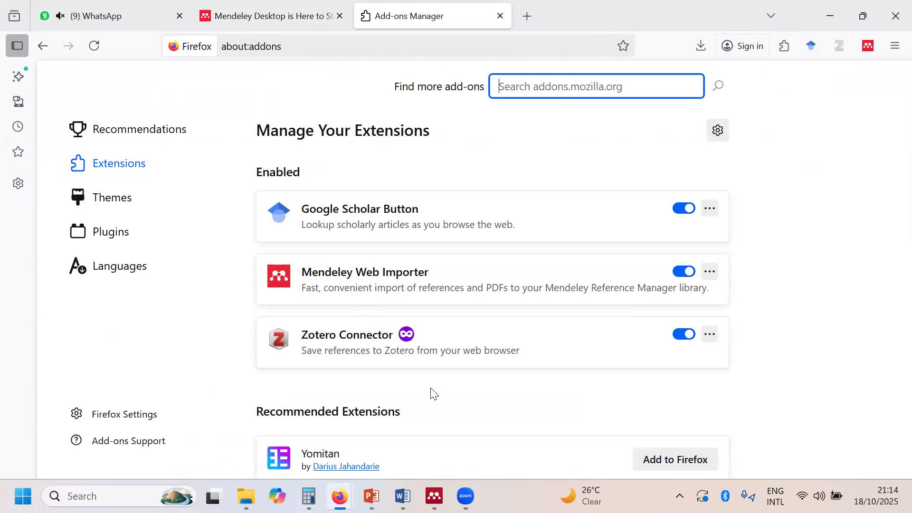
pyautogui.moveTo(371, 496)
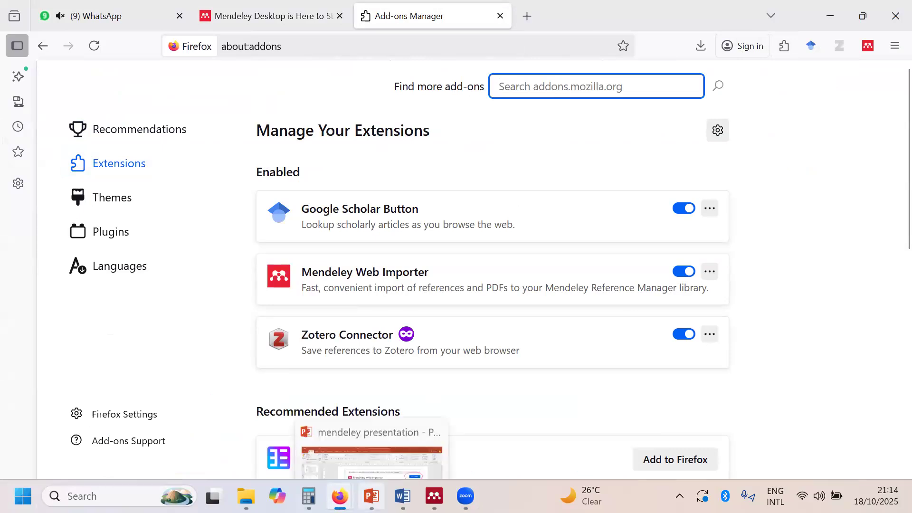
pyautogui.click(378, 449)
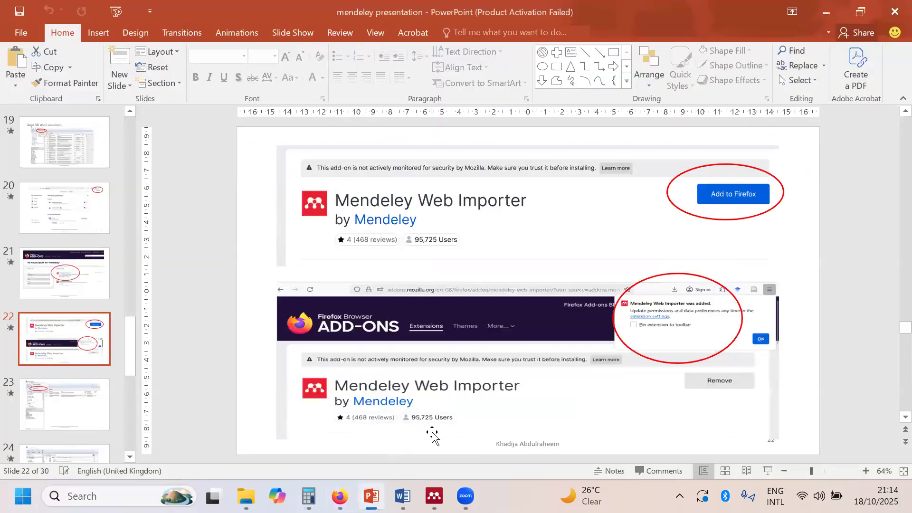
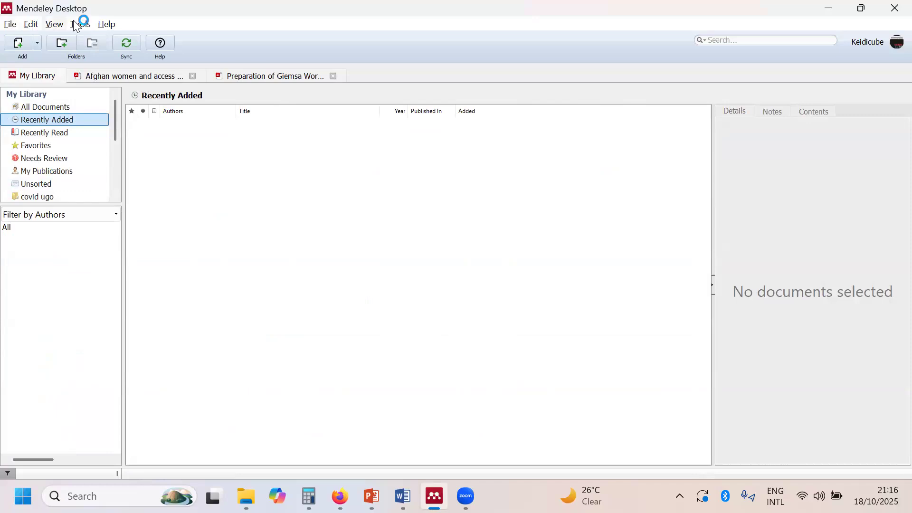
# Show the Web Importer and MS Word Plugin options in Mendeley Desktop, and switch to the blank Word document.
pyautogui.click(80, 24)
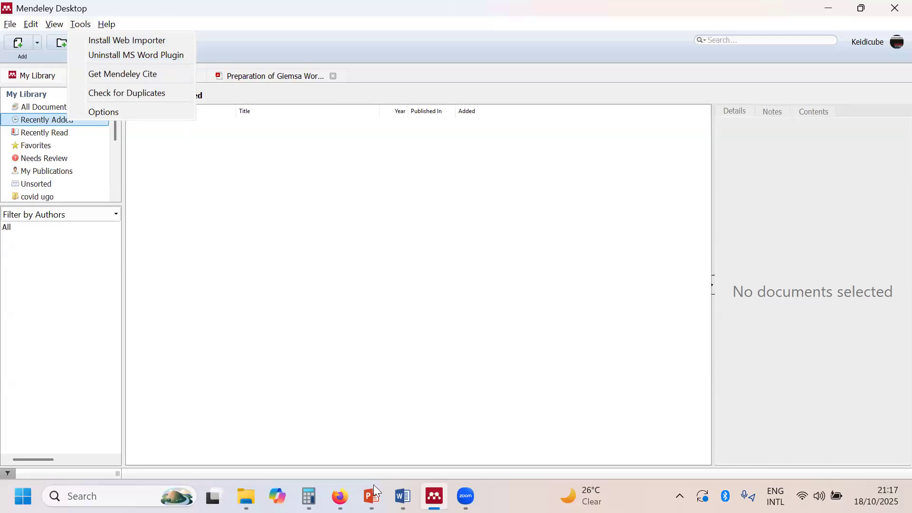
pyautogui.moveTo(403, 495)
pyautogui.click(403, 418)
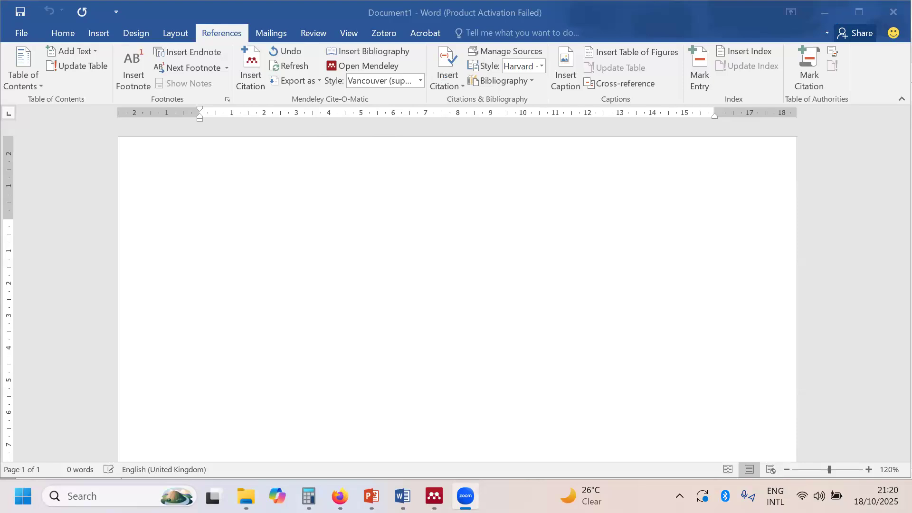
# Switch to Mendeley Desktop and start the Web Importer installation.
pyautogui.moveTo(434, 495)
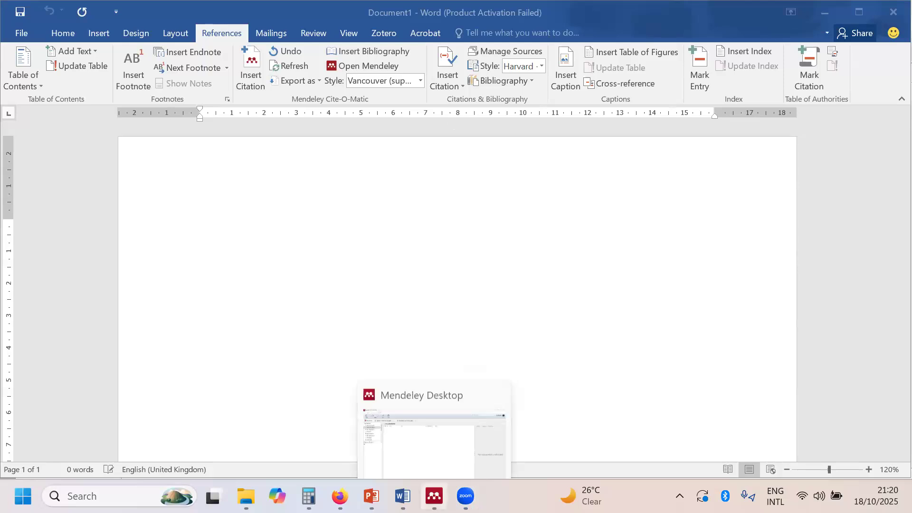
pyautogui.click(433, 495)
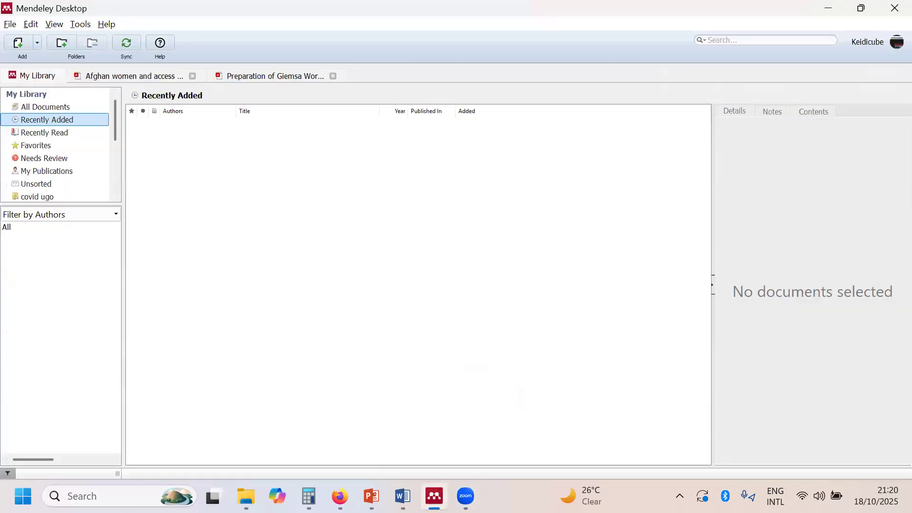
pyautogui.click(84, 26)
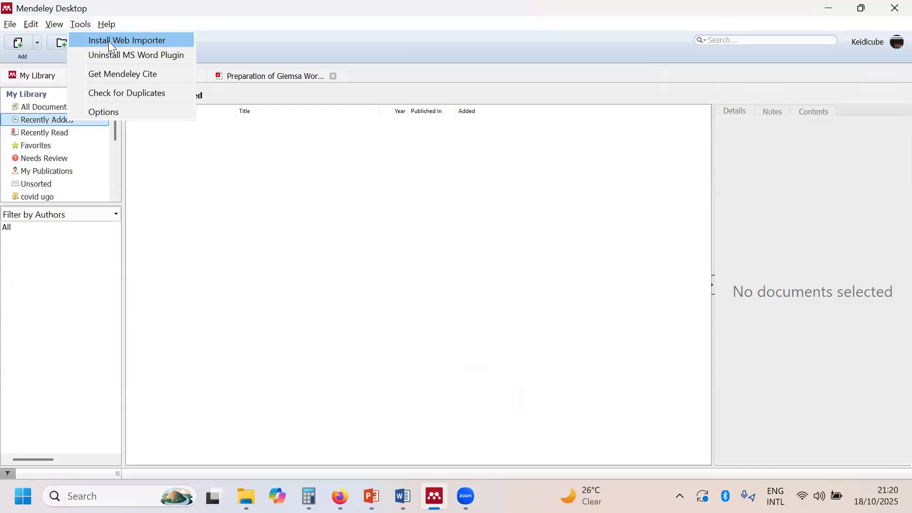
pyautogui.click(108, 41)
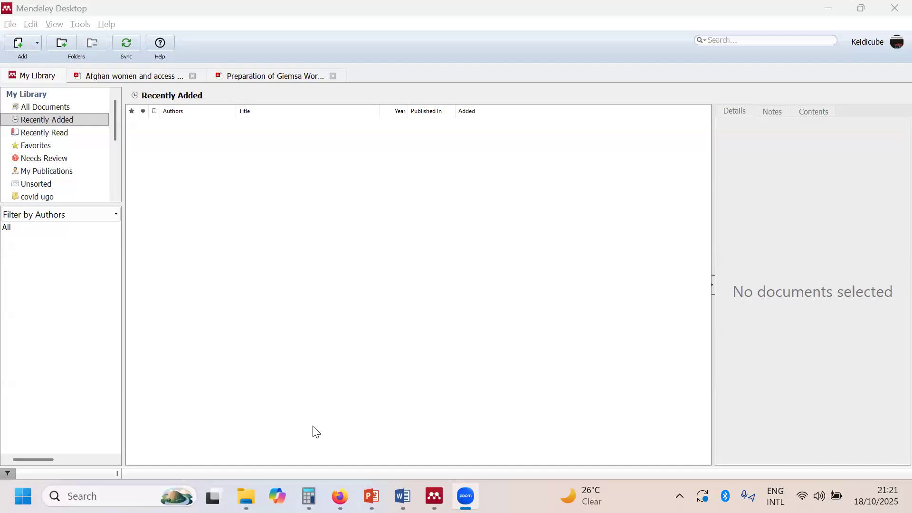
# Switch to the Mendeley presentation in PowerPoint and advance to the slide on choosing a citation style.
pyautogui.moveTo(434, 496)
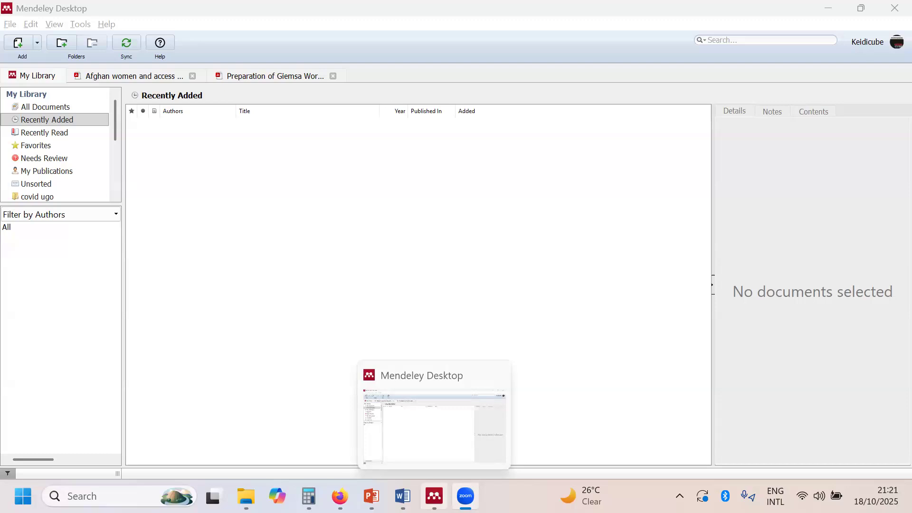
pyautogui.moveTo(371, 496)
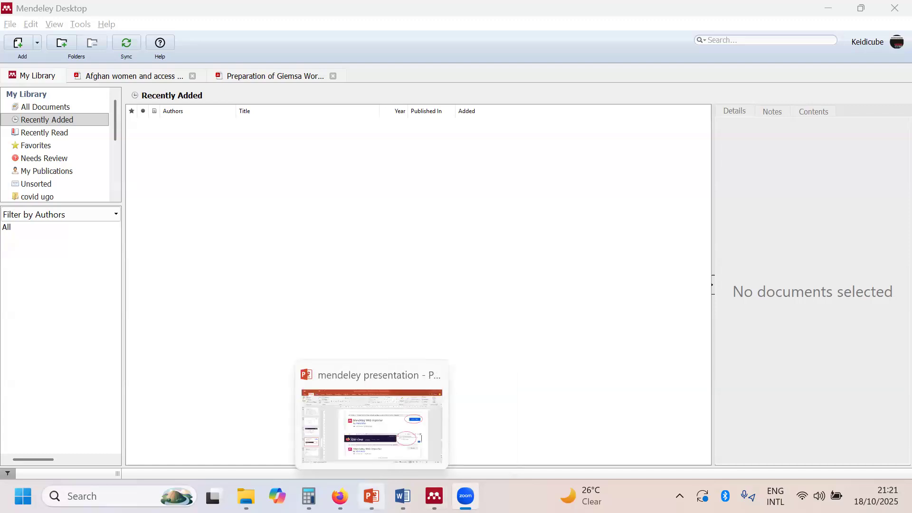
pyautogui.click(372, 460)
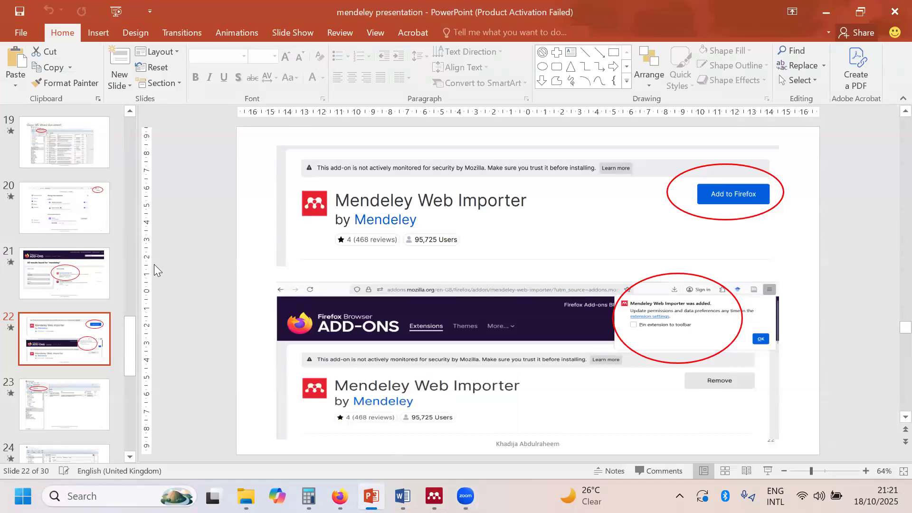
pyautogui.scroll(-1, 509, 288)
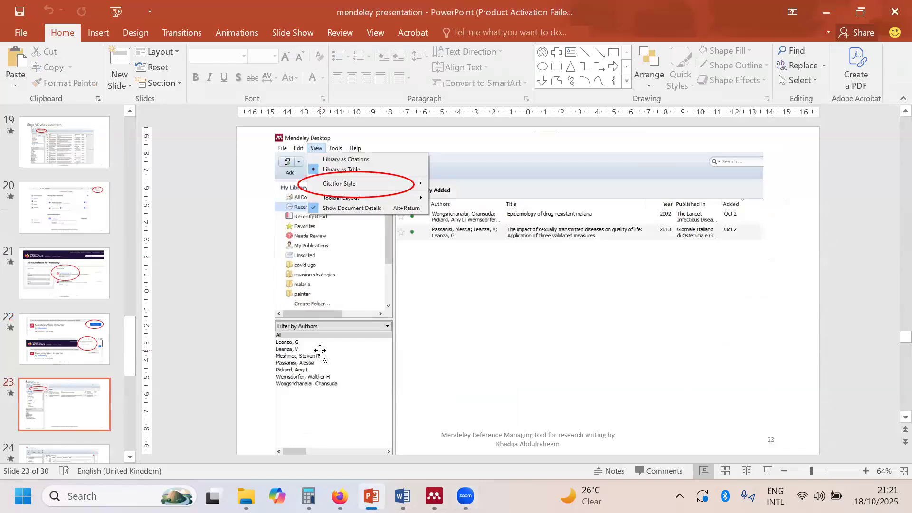
# Return to Mendeley Desktop, open the full citation styles manager, and view its downloadable and installed style lists.
pyautogui.hotkey('alt', 'Tab')
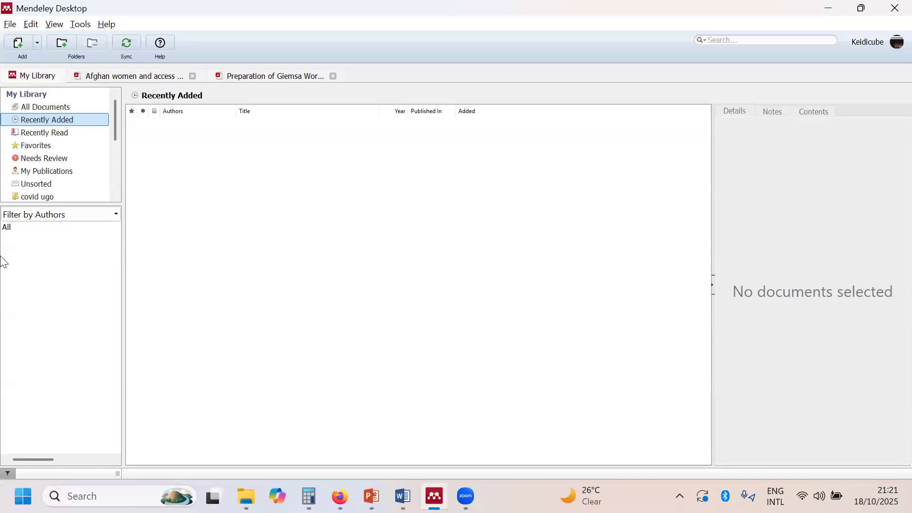
pyautogui.click(55, 24)
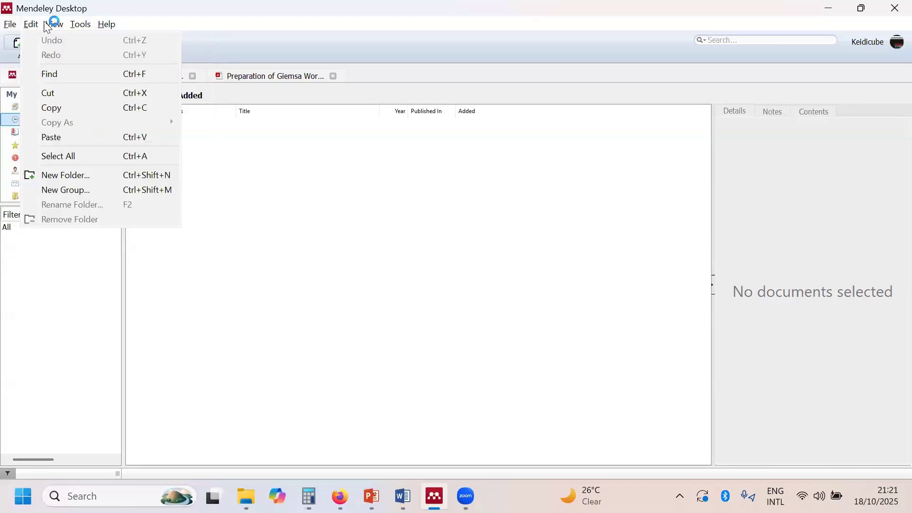
pyautogui.moveTo(56, 27)
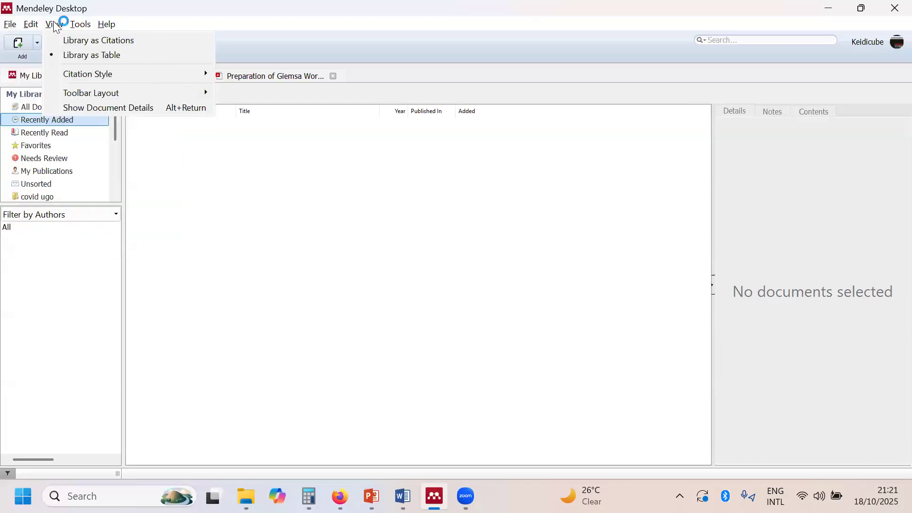
pyautogui.click(69, 77)
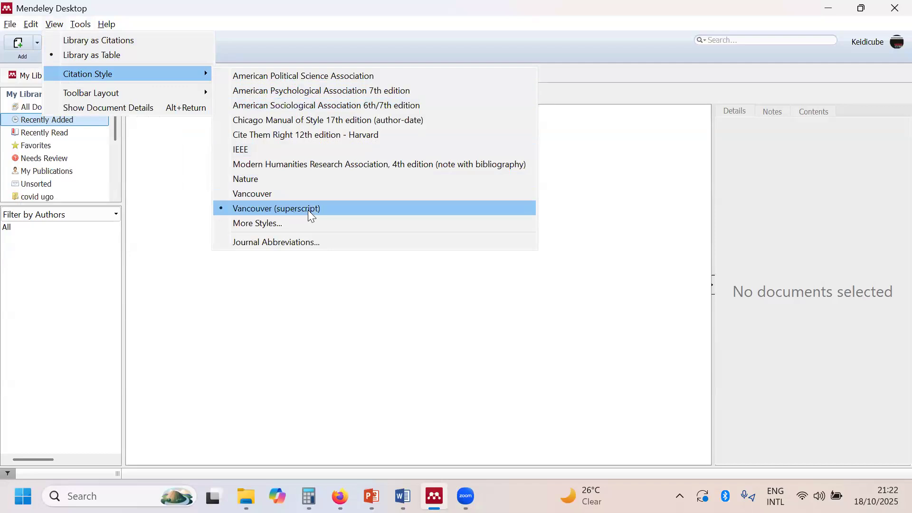
pyautogui.click(272, 223)
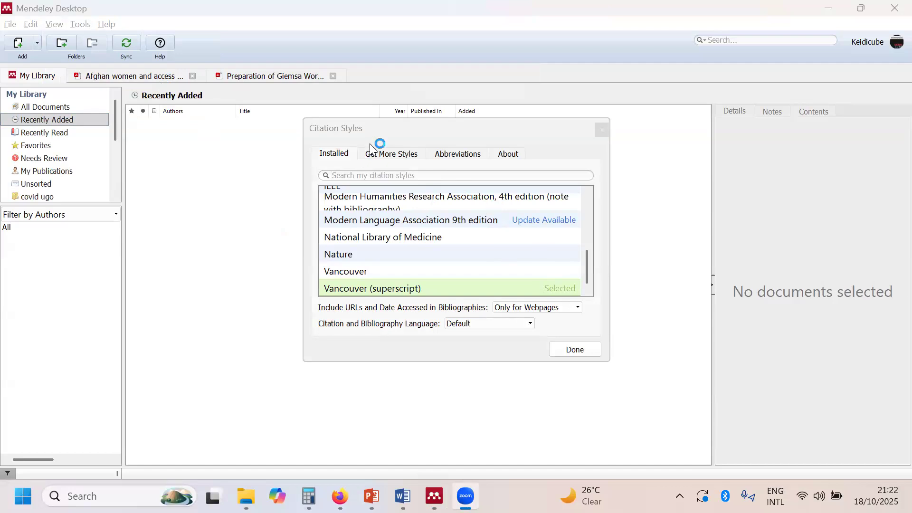
pyautogui.click(388, 155)
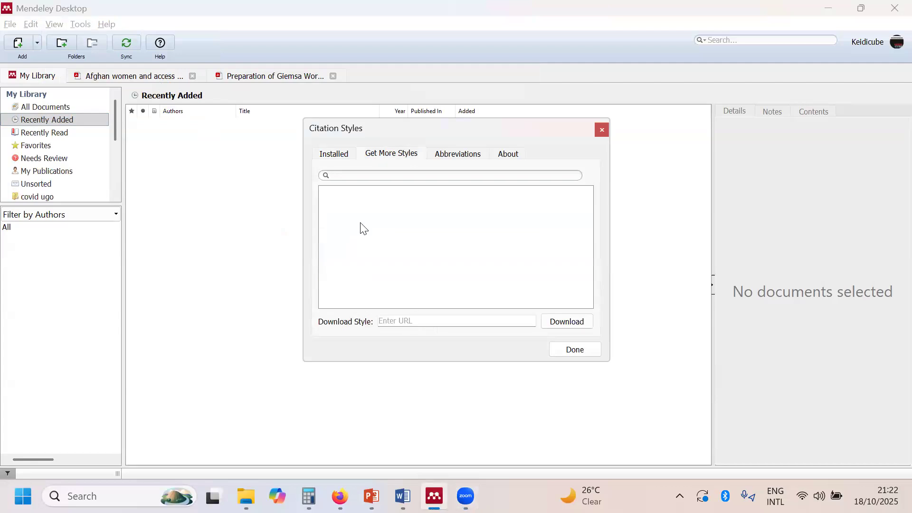
pyautogui.click(340, 154)
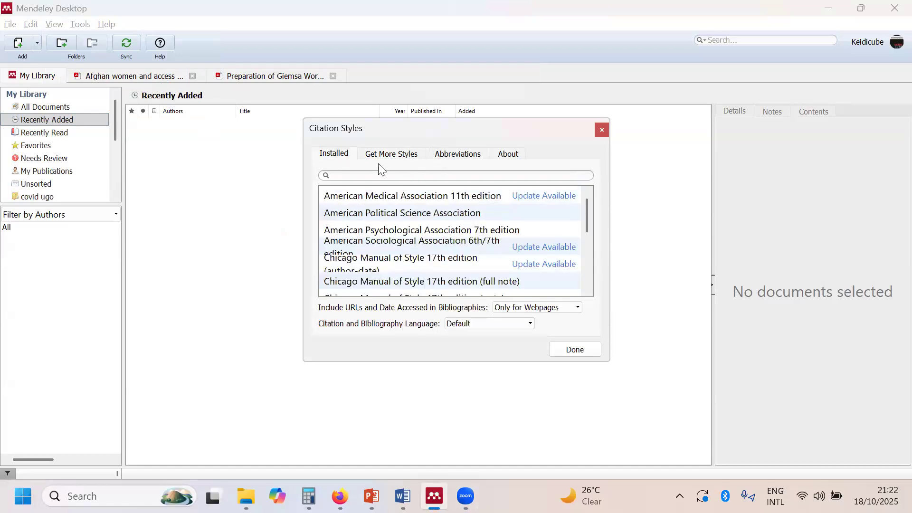
# Search the installed citation styles for "nature" and choose the Nature style.
pyautogui.click(365, 175)
pyautogui.write('na')
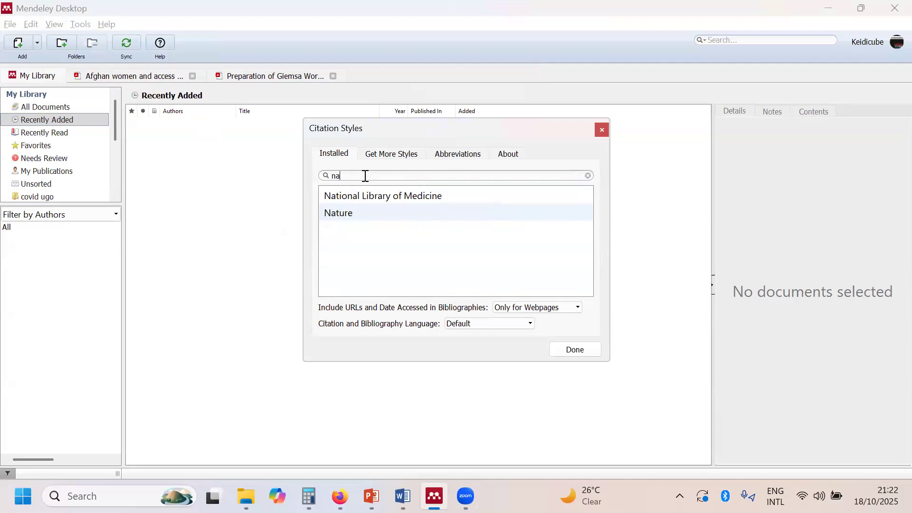
pyautogui.write('ture')
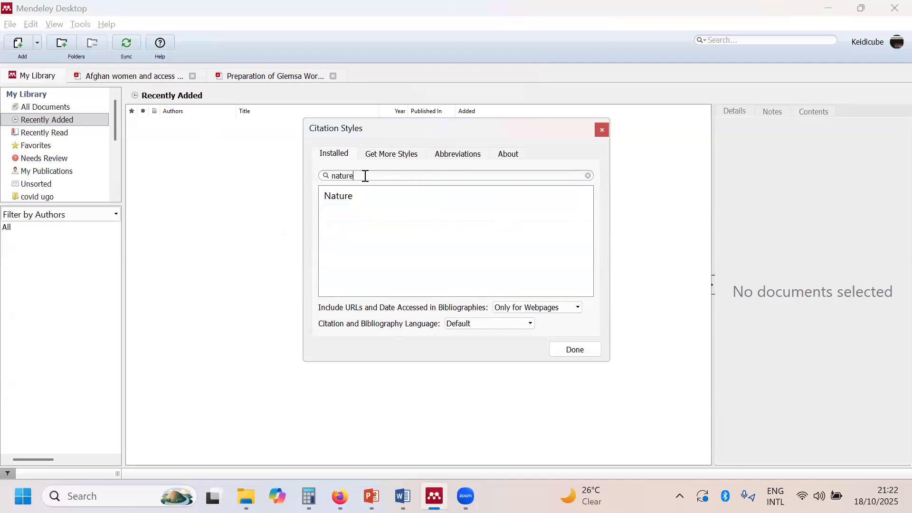
pyautogui.click(347, 201)
pyautogui.click(559, 211)
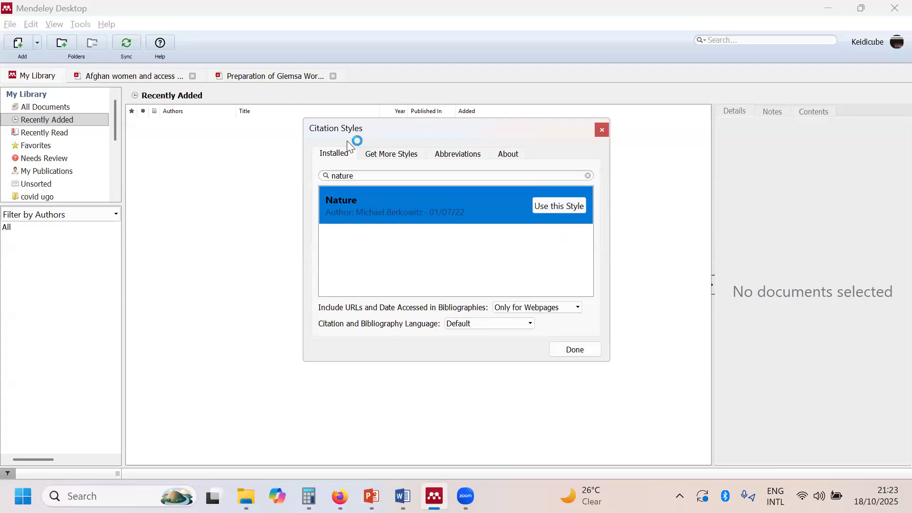
# Replace the installed-style search with "vancouver" and choose the Vancouver (superscript) style.
pyautogui.click(383, 153)
pyautogui.click(336, 153)
pyautogui.press('BackSpace')
pyautogui.press('BackSpace')
pyautogui.press('BackSpace')
pyautogui.press('BackSpace')
pyautogui.press('BackSpace')
pyautogui.press('BackSpace')
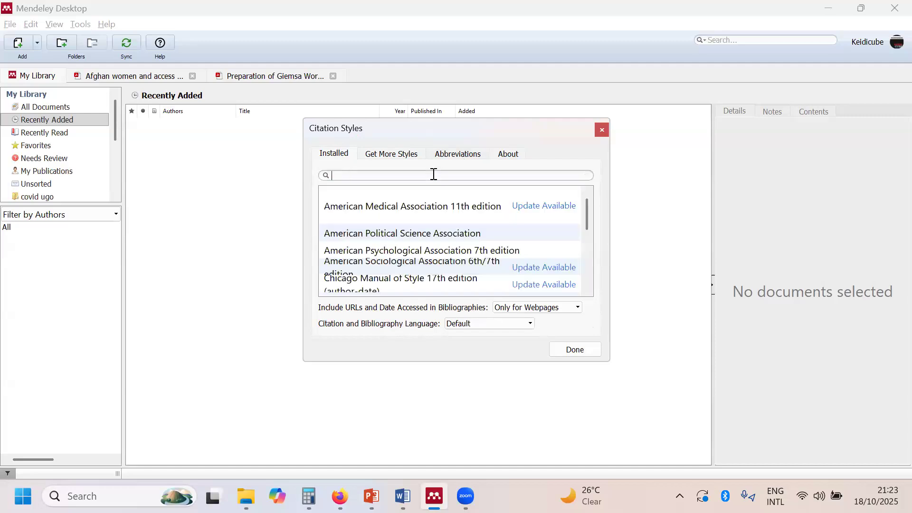
pyautogui.write('v')
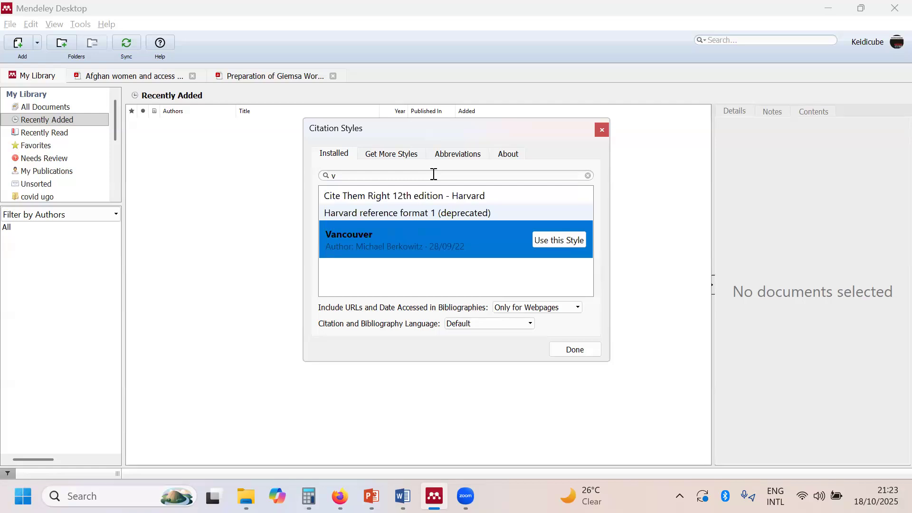
pyautogui.write('an')
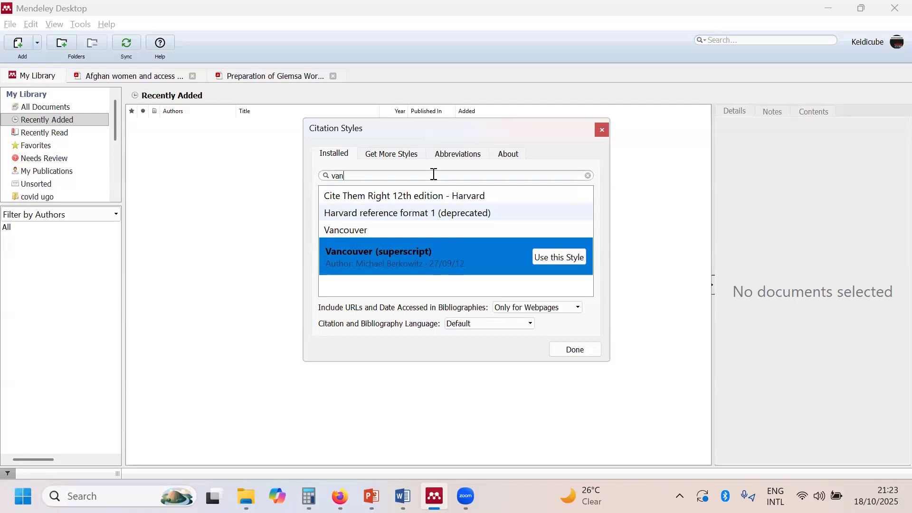
pyautogui.write('couver')
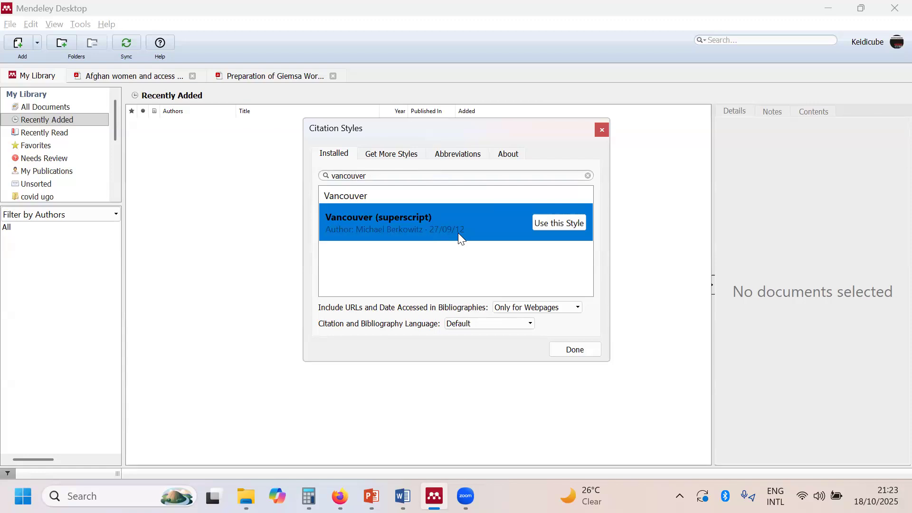
pyautogui.click(582, 229)
pyautogui.moveTo(371, 496)
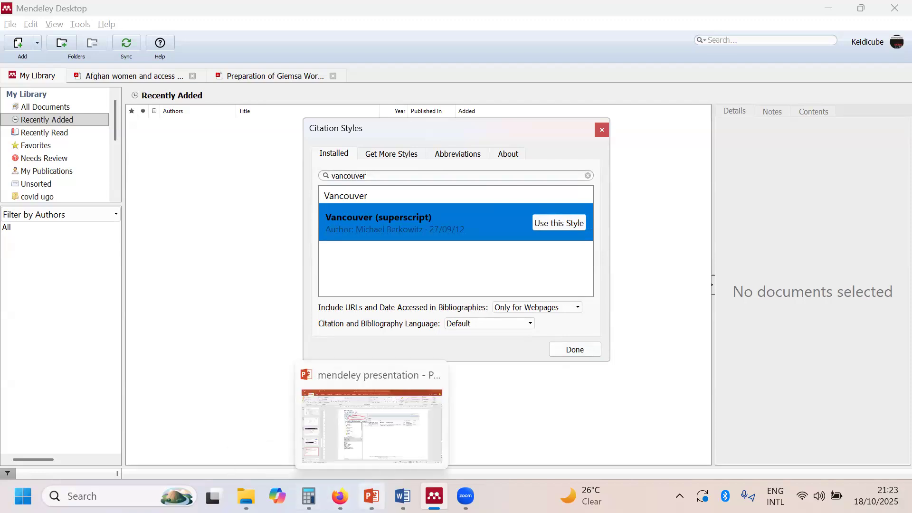
# Switch to the Mendeley presentation in PowerPoint and advance to slide 24 on installing a citation style.
pyautogui.click(371, 496)
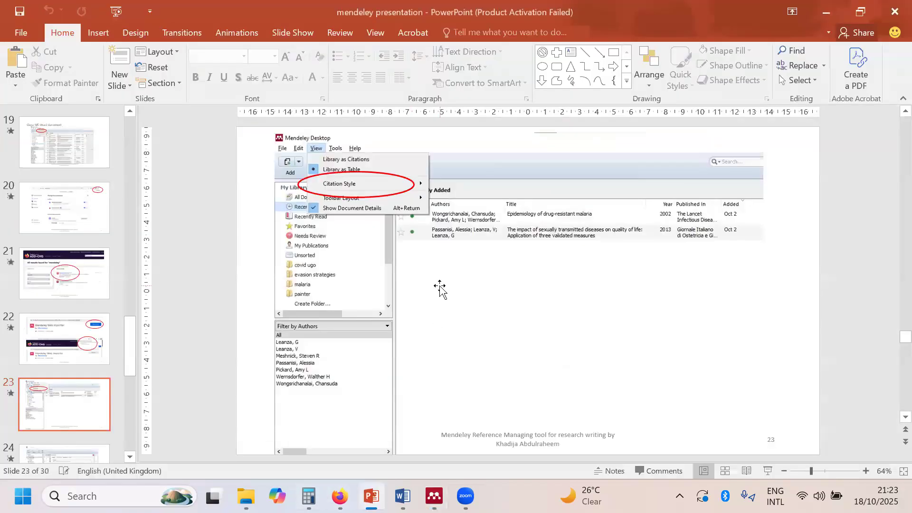
pyautogui.scroll(-1, 439, 289)
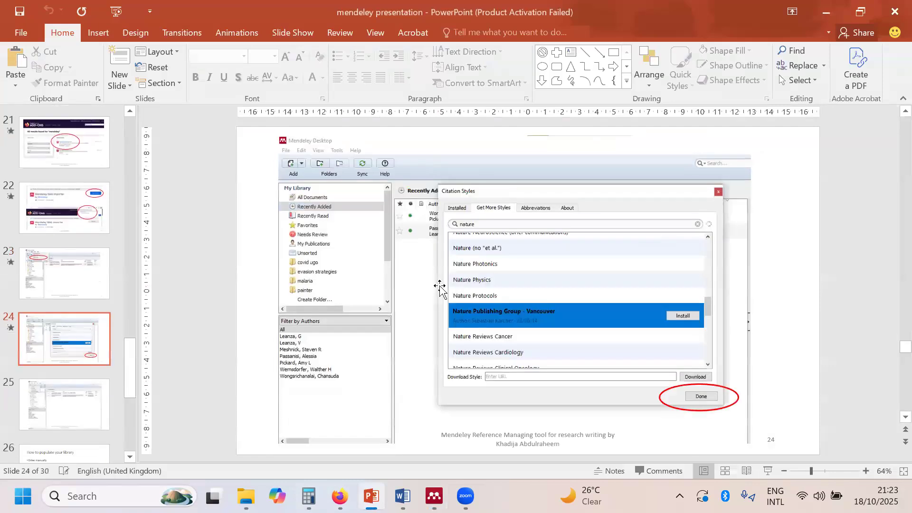
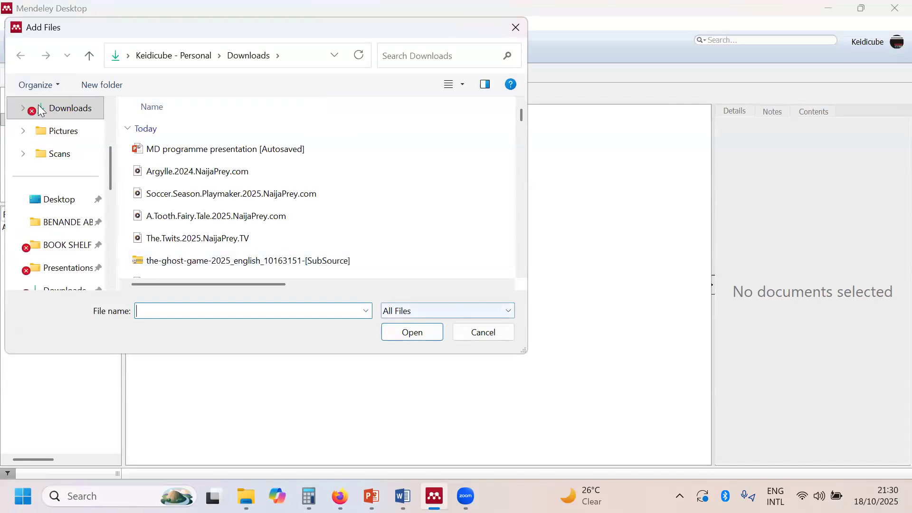
# Dismiss the Add Files dialog in Mendeley Desktop and view the available ways of adding references to the library.
pyautogui.press('Escape')
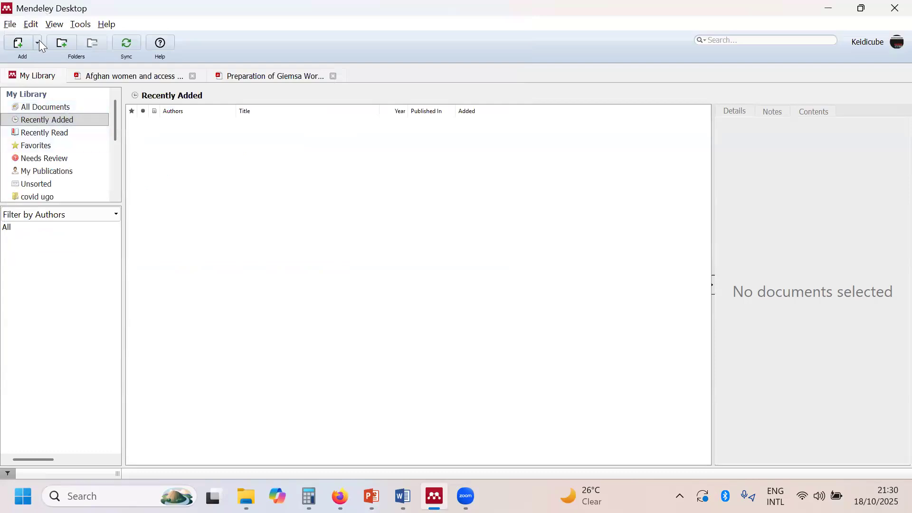
pyautogui.click(39, 43)
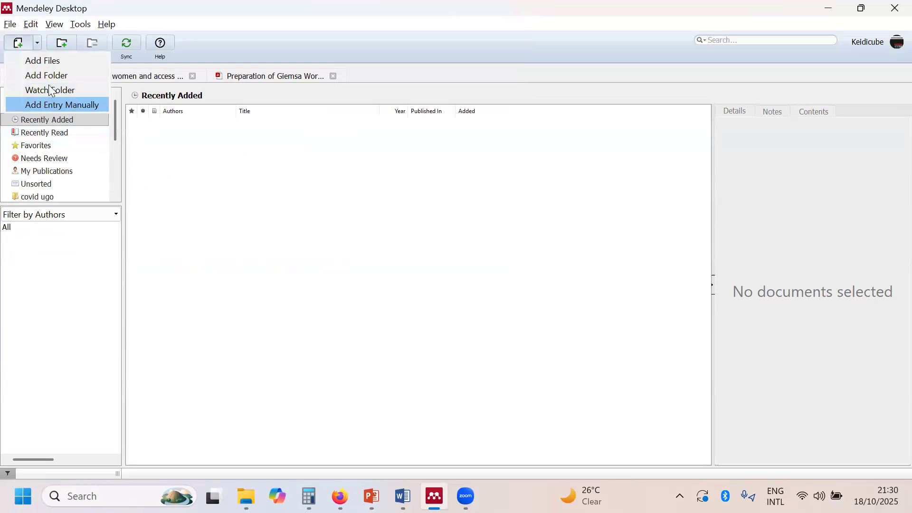
pyautogui.click(15, 26)
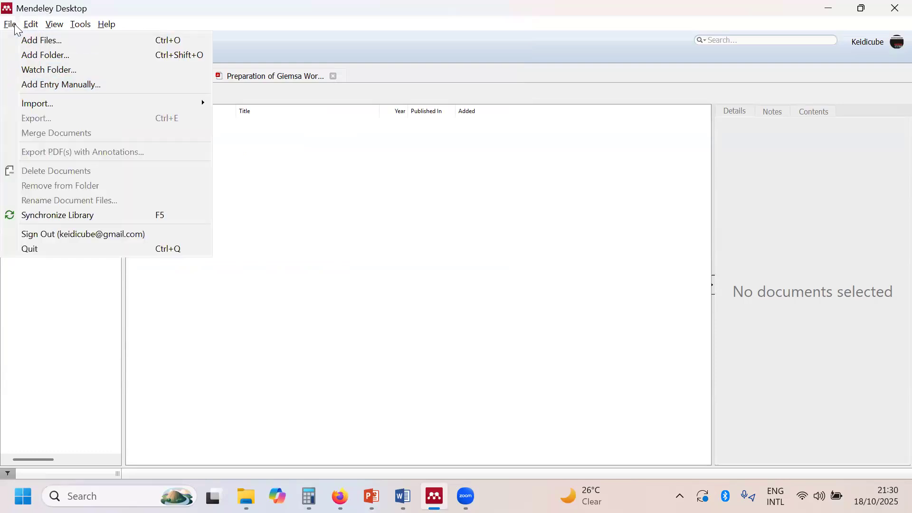
pyautogui.click(65, 88)
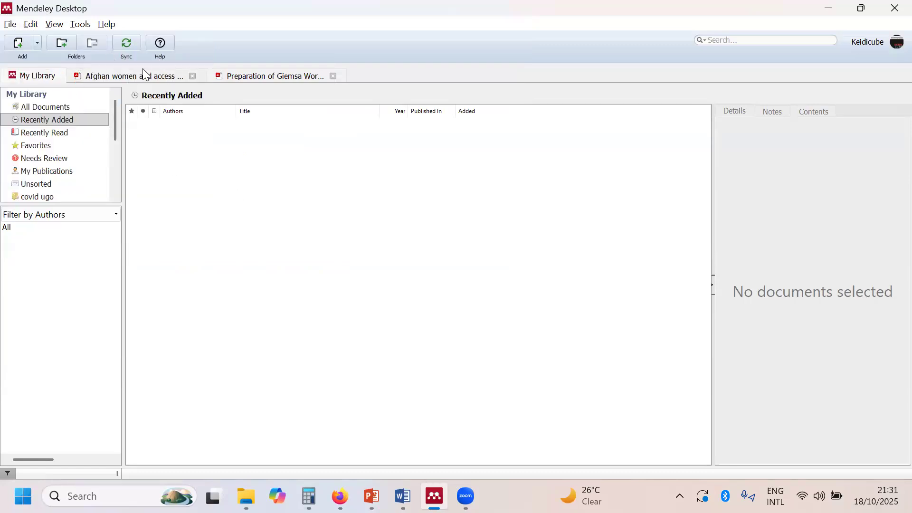
pyautogui.click(37, 43)
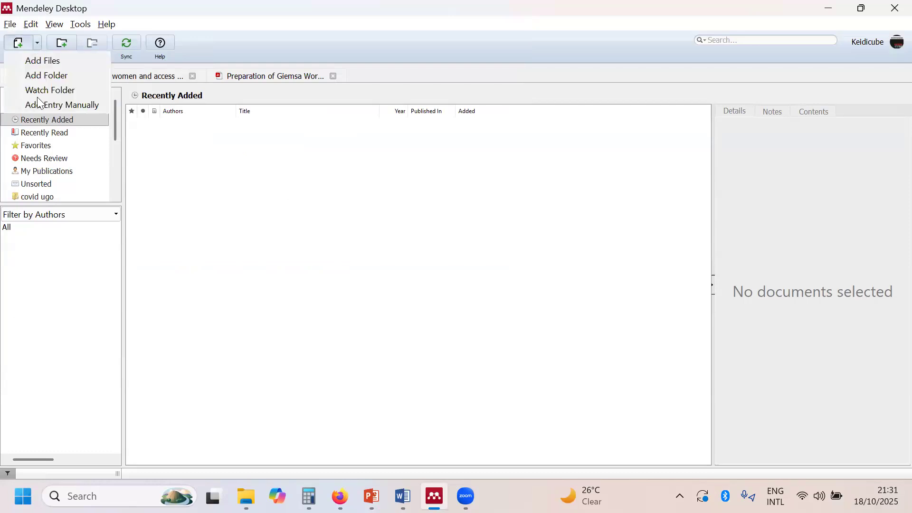
pyautogui.click(66, 105)
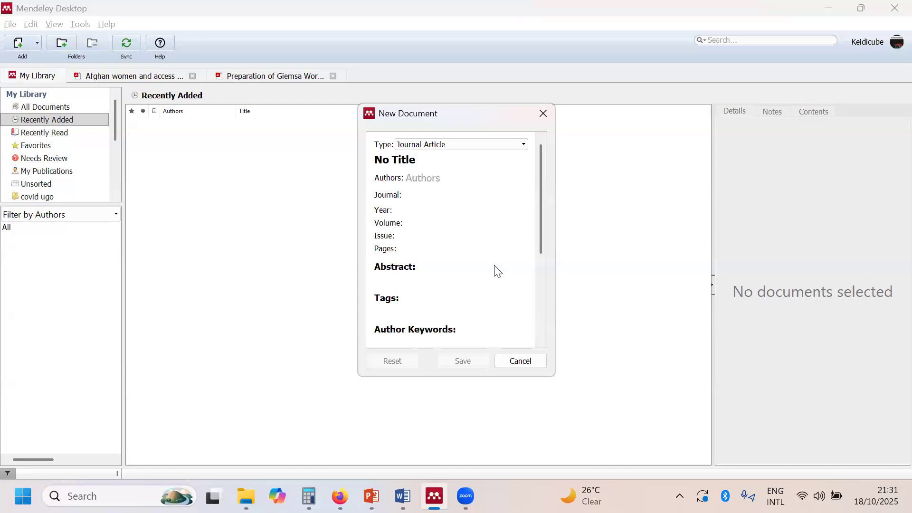
pyautogui.click(443, 145)
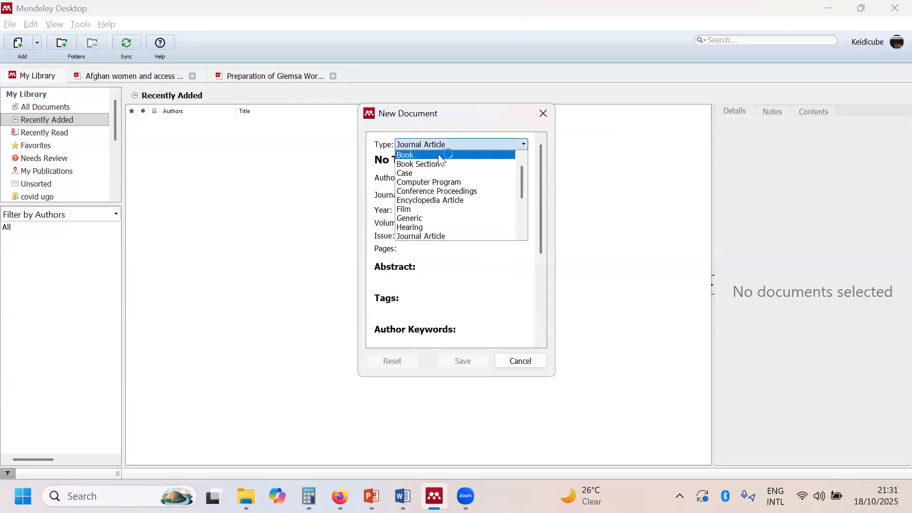
pyautogui.click(439, 155)
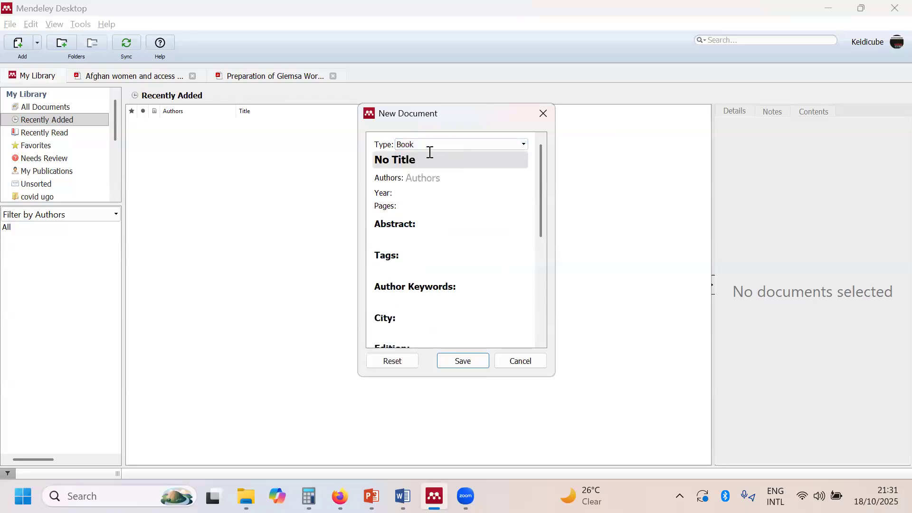
pyautogui.click(437, 161)
pyautogui.press('BackSpace')
pyautogui.press('BackSpace')
pyautogui.press('BackSpace')
pyautogui.press('BackSpace')
pyautogui.press('BackSpace')
pyautogui.press('BackSpace')
pyautogui.press('BackSpace')
pyautogui.press('BackSpace')
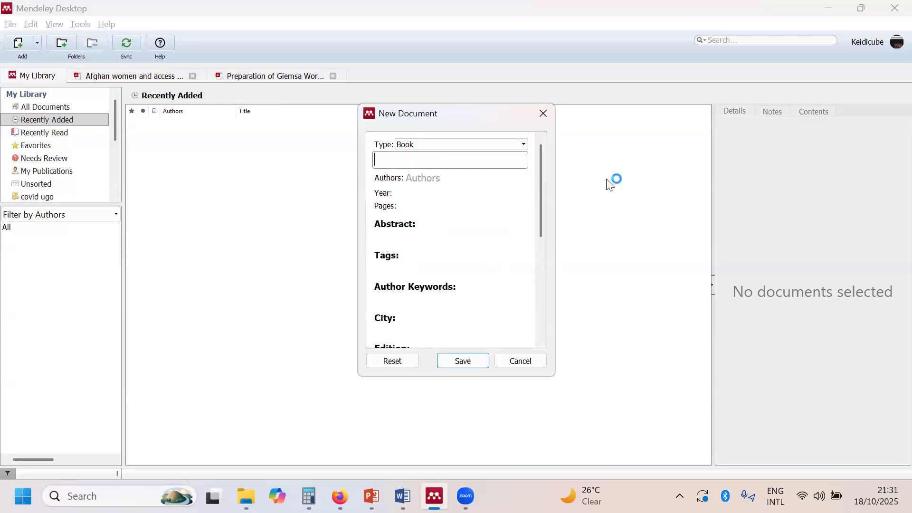
pyautogui.click(548, 108)
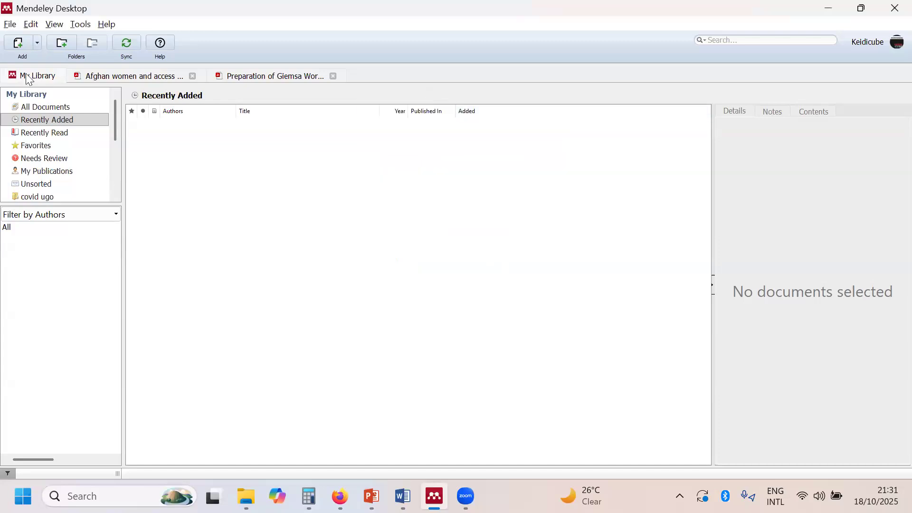
pyautogui.click(11, 24)
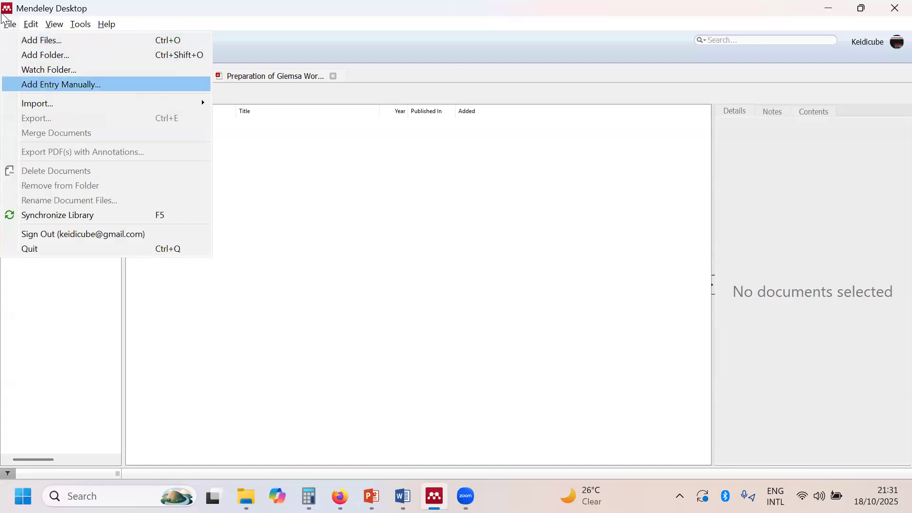
pyautogui.click(17, 25)
pyautogui.click(17, 25)
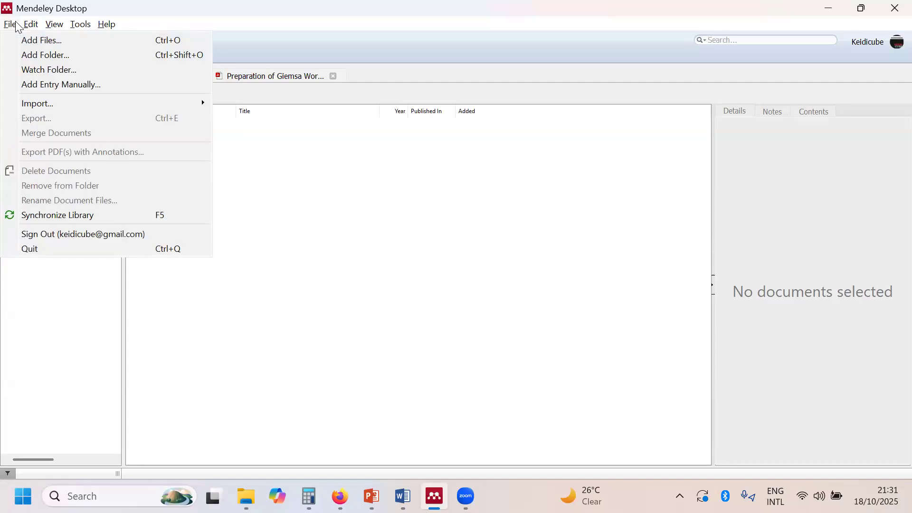
pyautogui.click(357, 220)
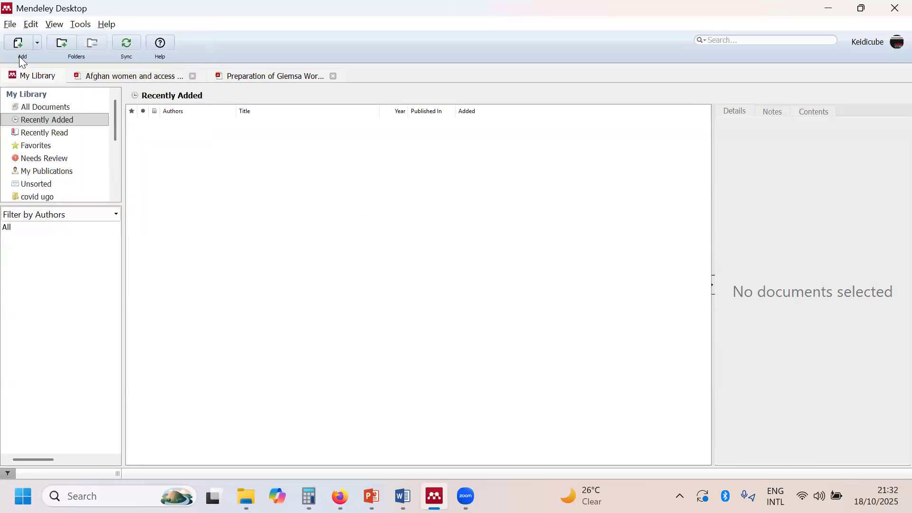
# Start a manual library entry, set its type to Book, and replace the placeholder title with "Nobody knows tomorrow".
pyautogui.click(37, 44)
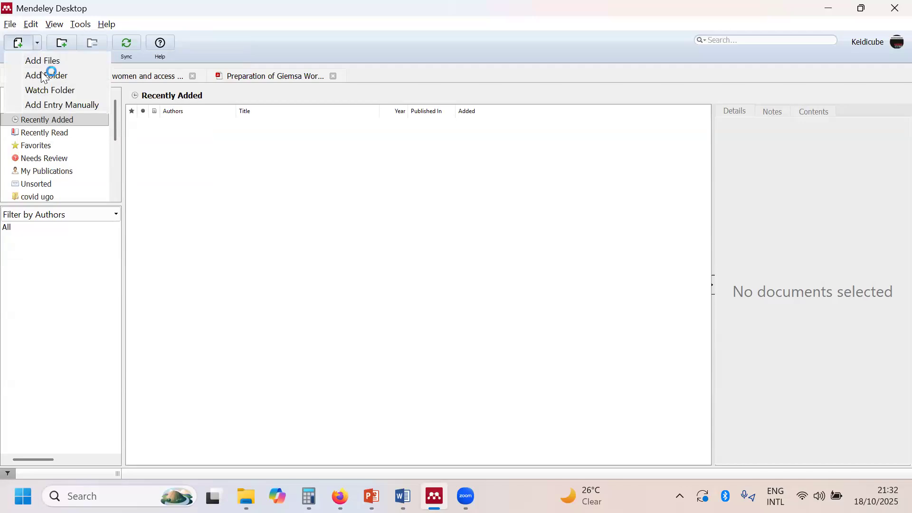
pyautogui.click(72, 104)
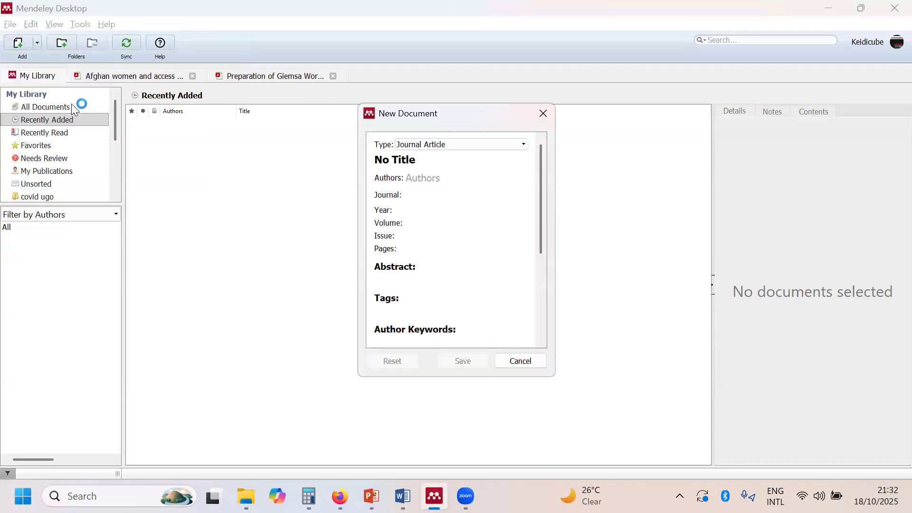
pyautogui.click(418, 161)
pyautogui.press('BackSpace')
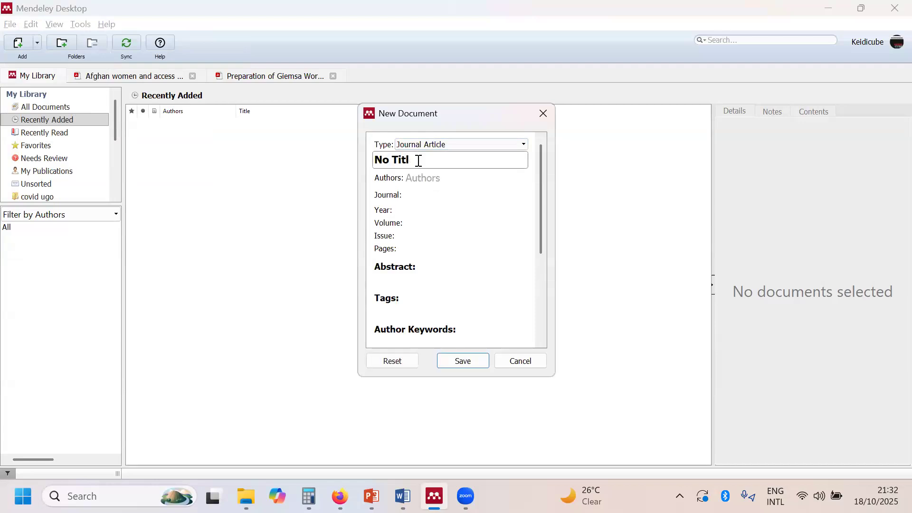
pyautogui.press('BackSpace')
pyautogui.press('BackSpace')
pyautogui.press('BackSpace')
pyautogui.press('BackSpace')
pyautogui.press('BackSpace')
pyautogui.press('BackSpace')
pyautogui.press('BackSpace')
pyautogui.click(450, 147)
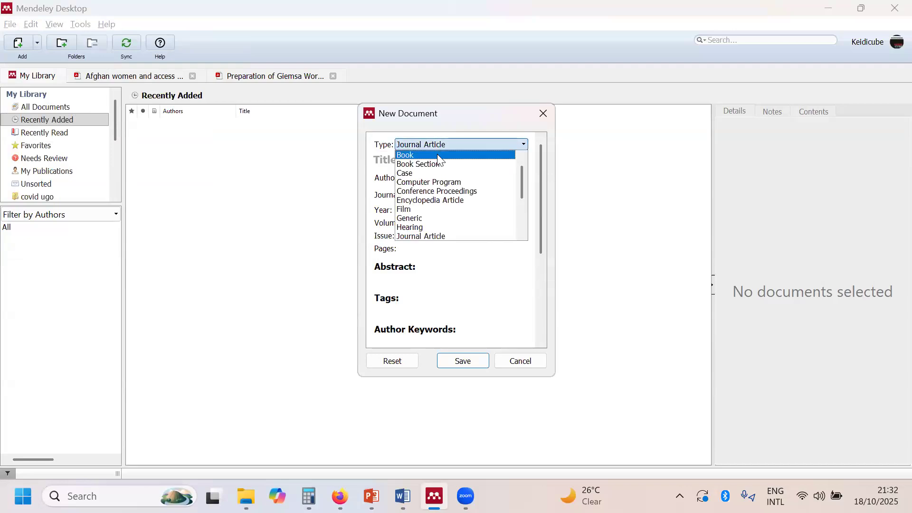
pyautogui.click(438, 155)
pyautogui.write('N')
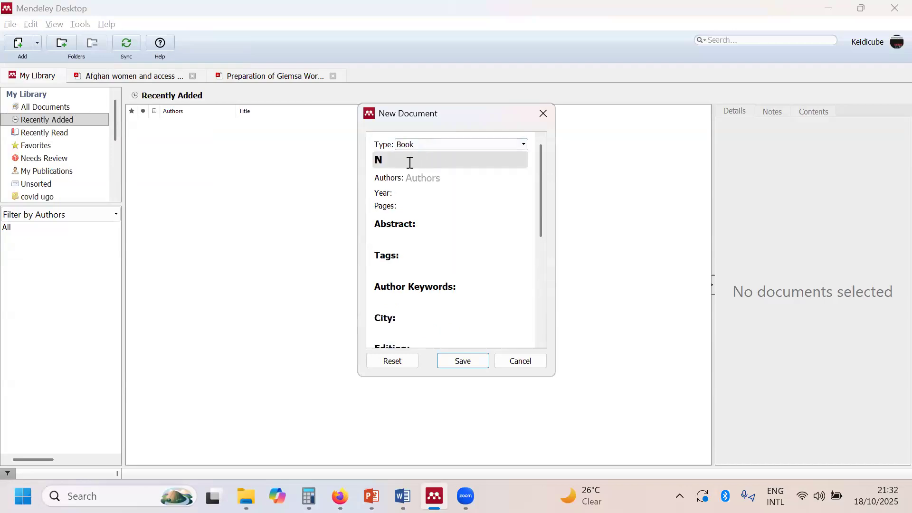
pyautogui.press('BackSpace')
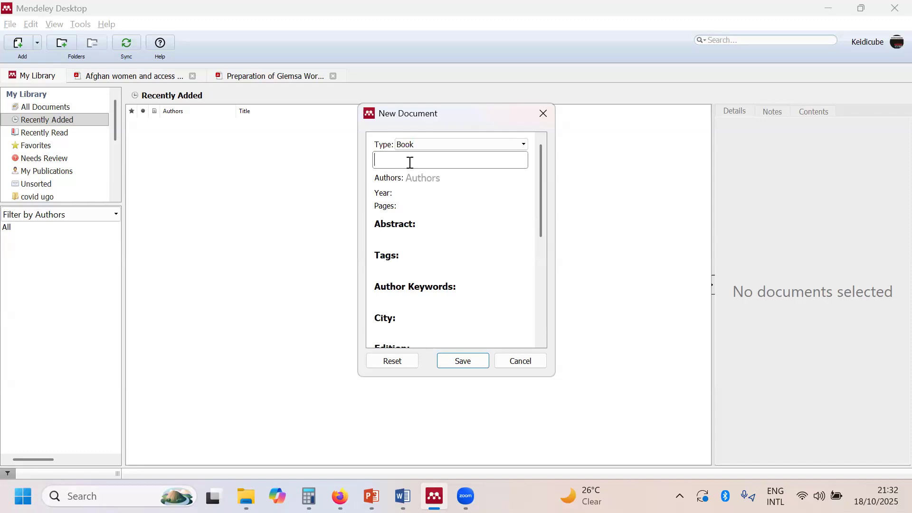
pyautogui.write('Nobody knows tomorrow')
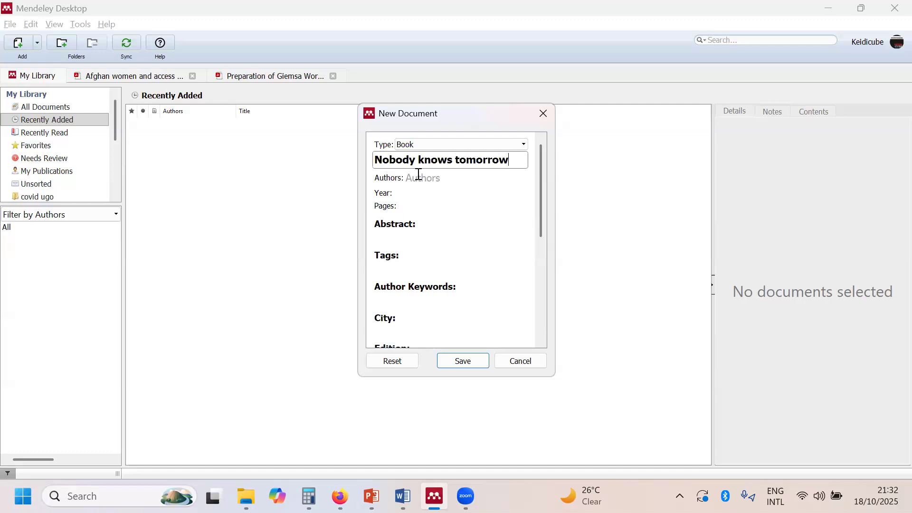
# Enter "Nyongó, Lupita" as the book's author in last name, first name order.
pyautogui.click(421, 178)
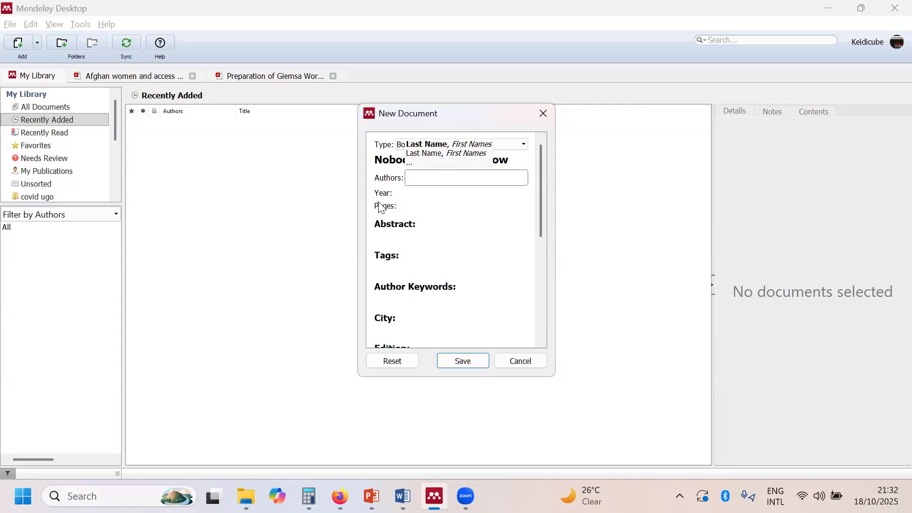
pyautogui.write('Nyong')
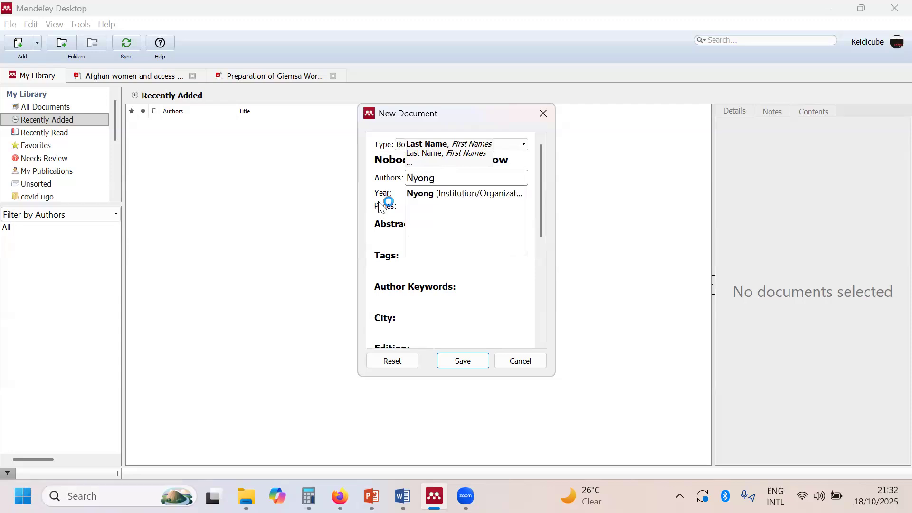
pyautogui.write('ó')
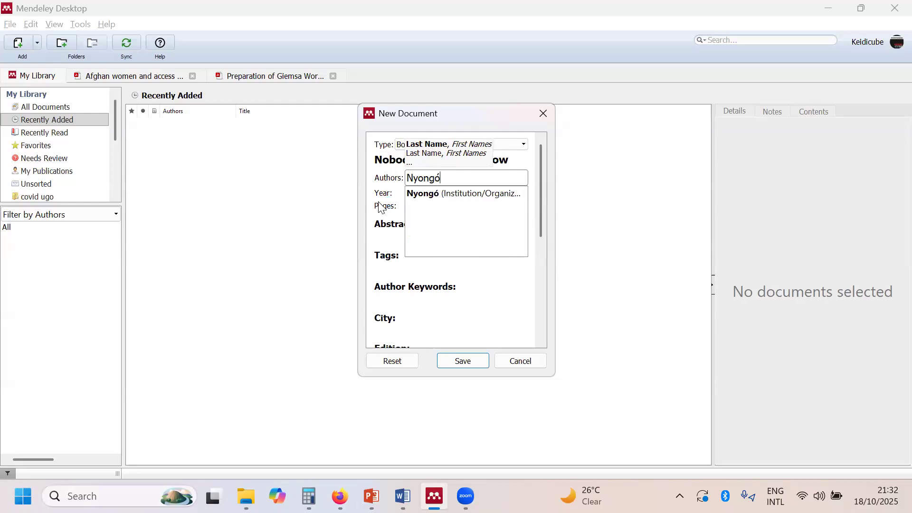
pyautogui.write(',')
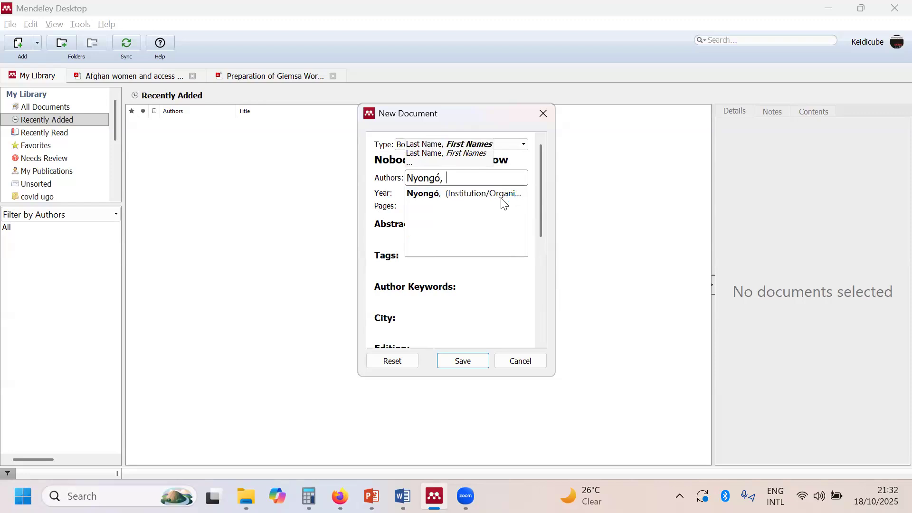
pyautogui.write(' Lupita')
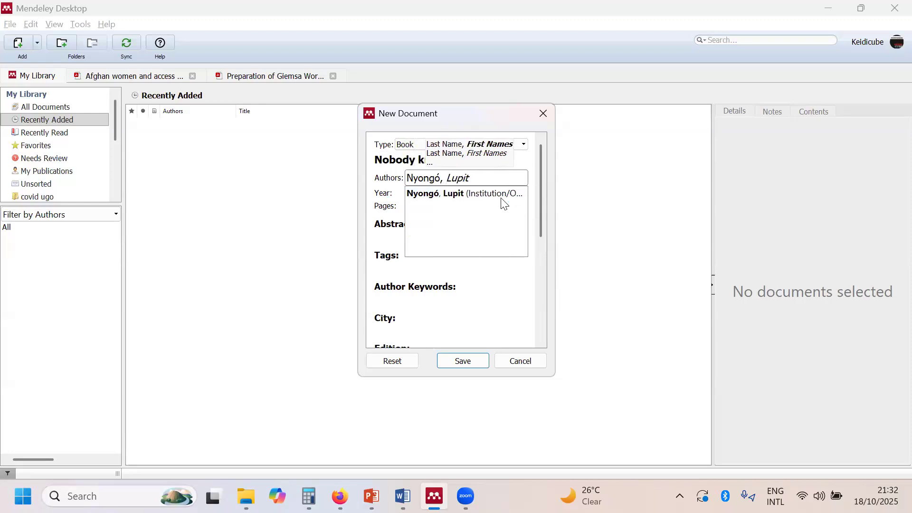
pyautogui.click(437, 180)
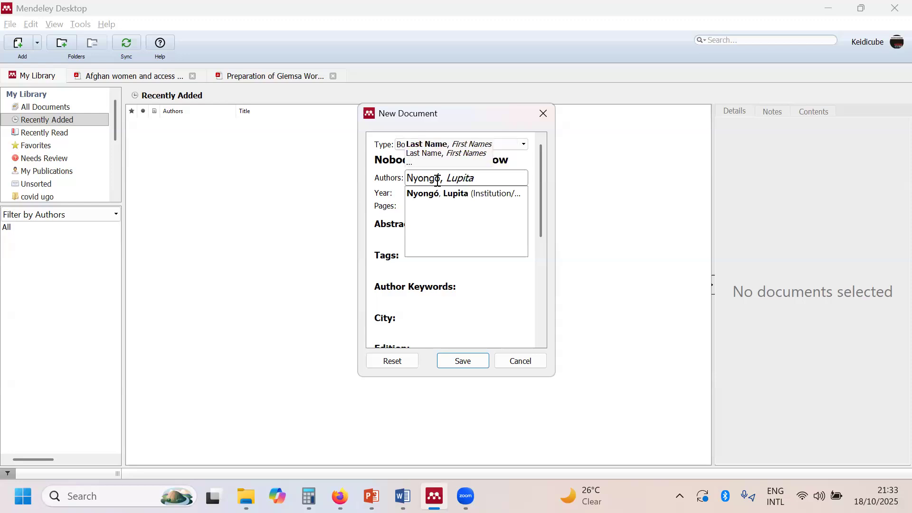
# Set the book entry's year to 2025 and its pages to 45-47.
pyautogui.click(389, 199)
pyautogui.click(416, 195)
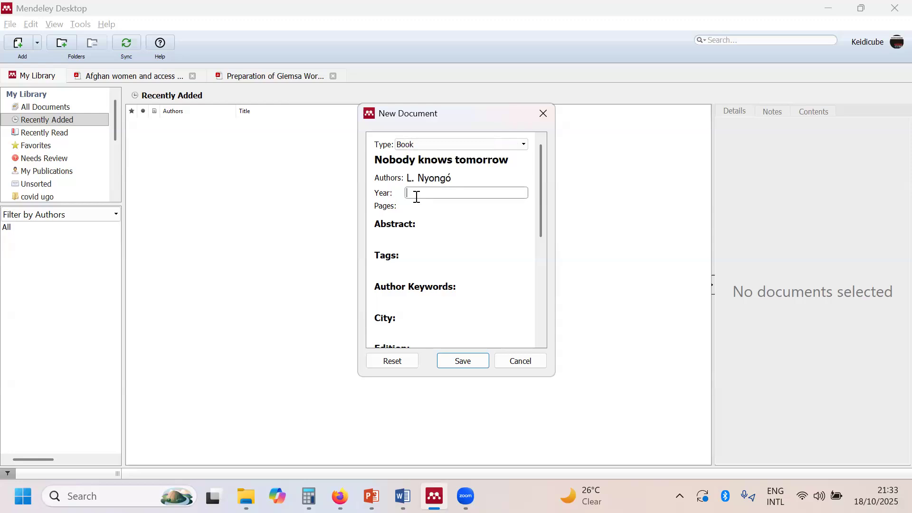
pyautogui.write('2025')
pyautogui.click(417, 205)
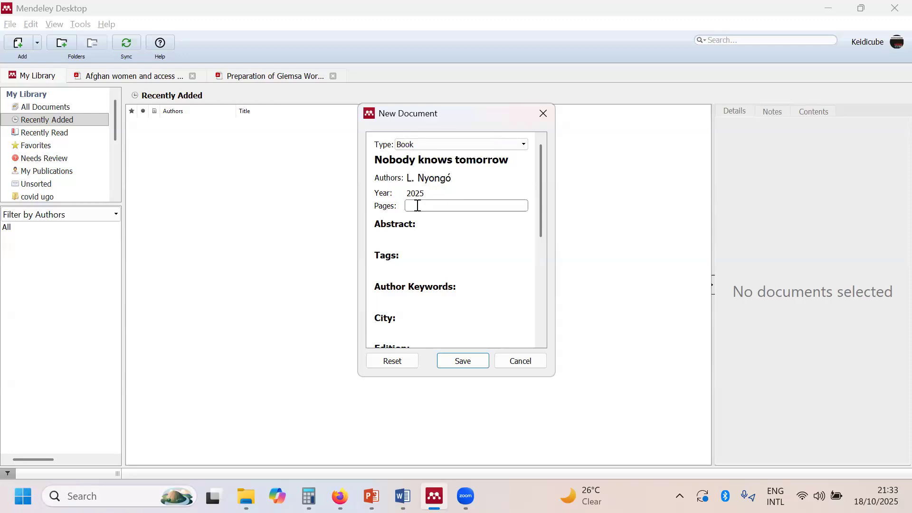
pyautogui.write('45-47')
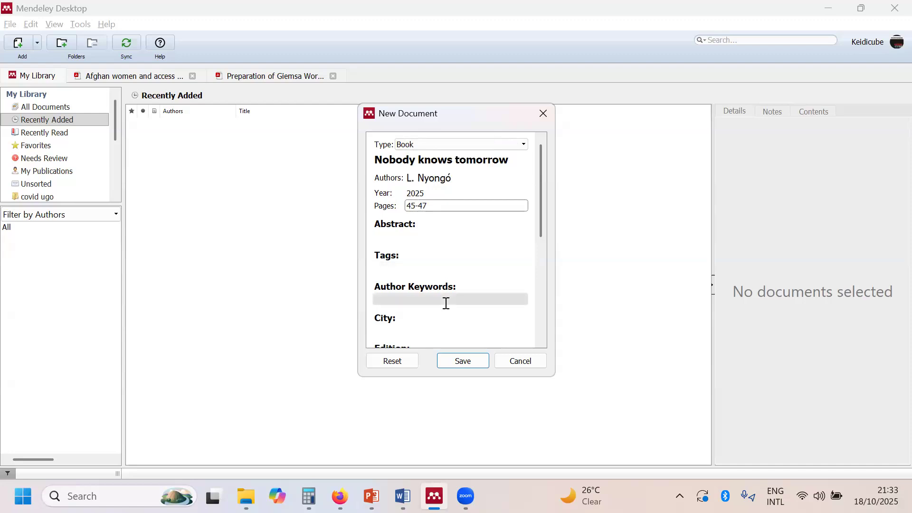
# Set the book entry's city to Mexico and its edition to 2nd.
pyautogui.scroll(-4, 446, 302)
pyautogui.click(414, 231)
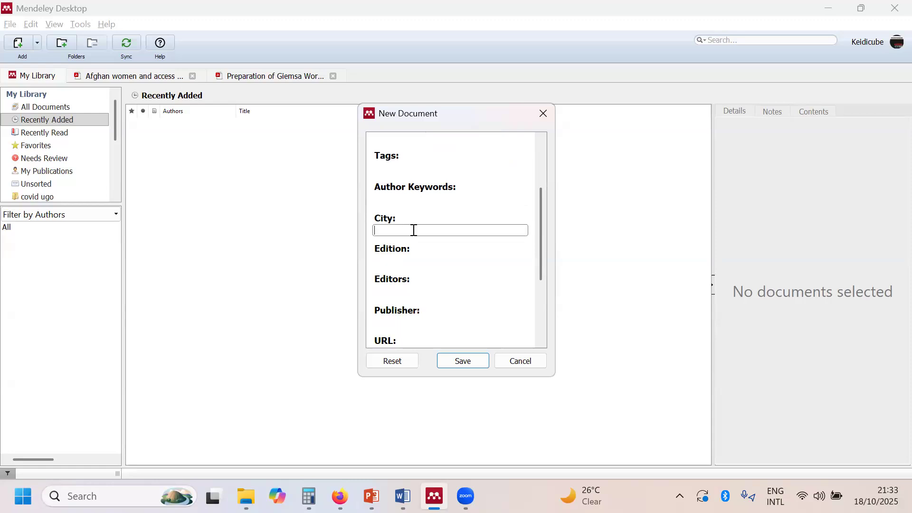
pyautogui.write('Mexico')
pyautogui.click(393, 261)
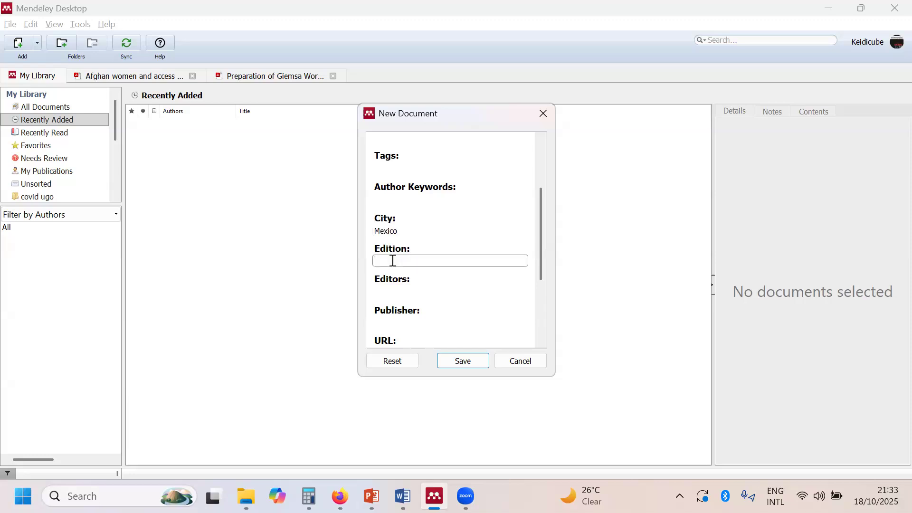
pyautogui.write('2nd')
pyautogui.scroll(-2, 393, 261)
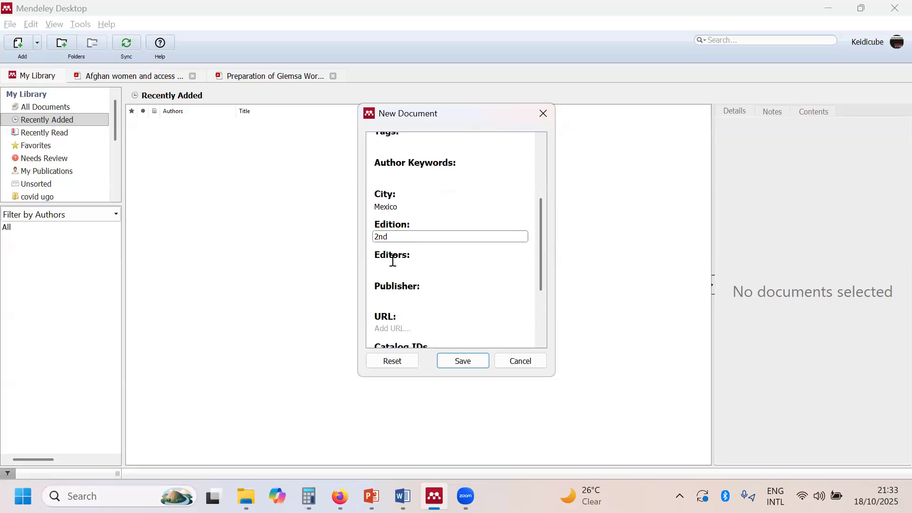
# Enter "Cruise, Tom" as the book's editor in last name, first name order.
pyautogui.click(400, 270)
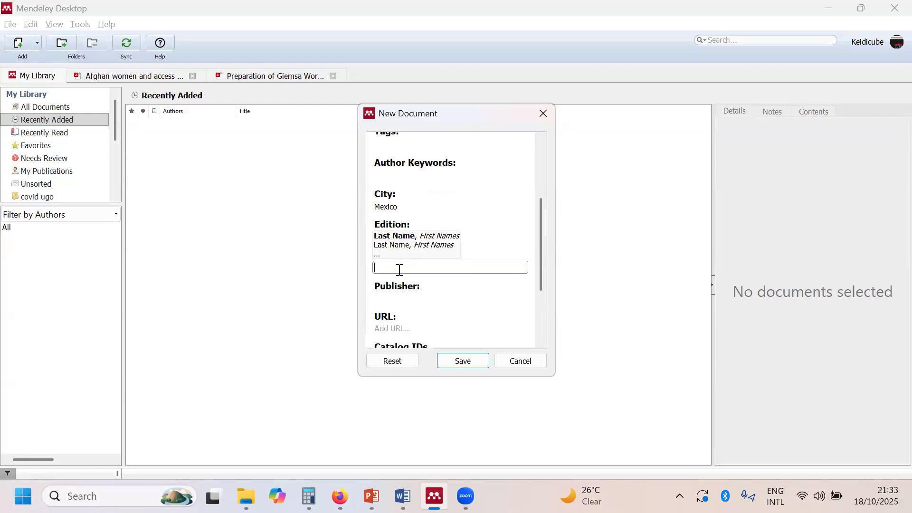
pyautogui.write('Crui')
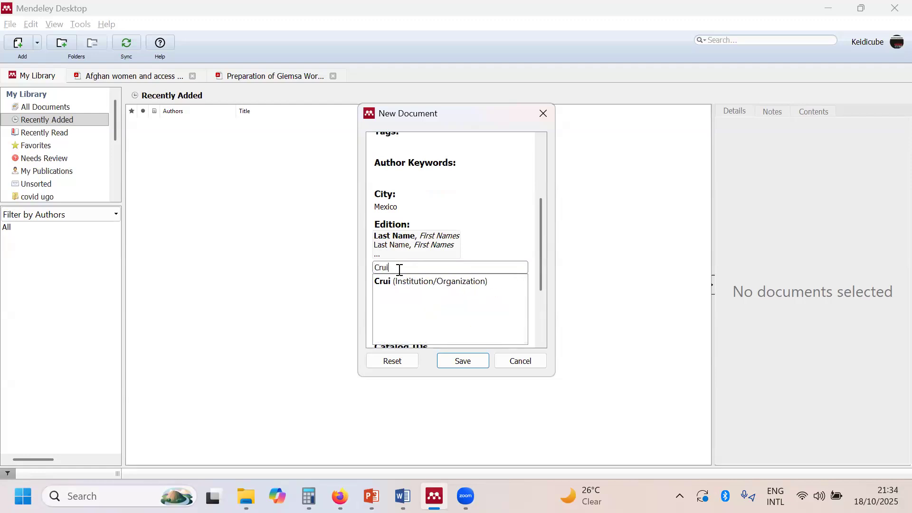
pyautogui.write('se,')
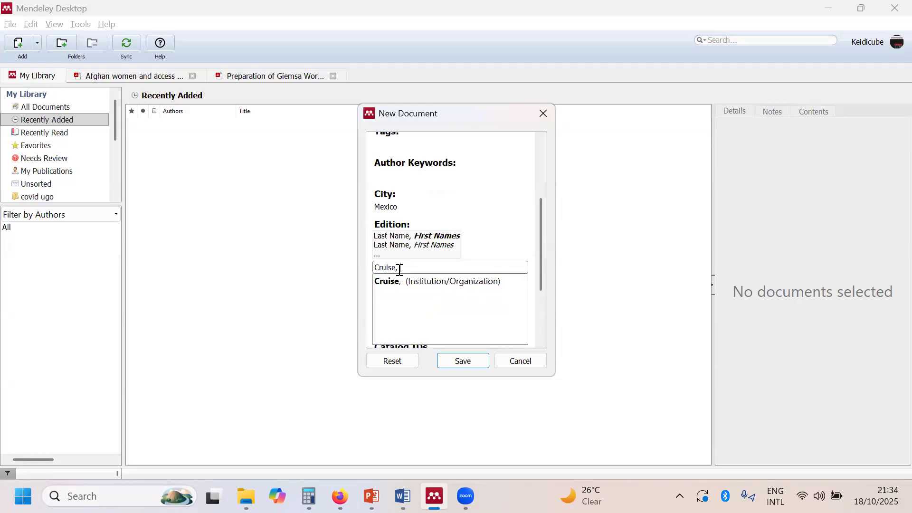
pyautogui.write(' Tom')
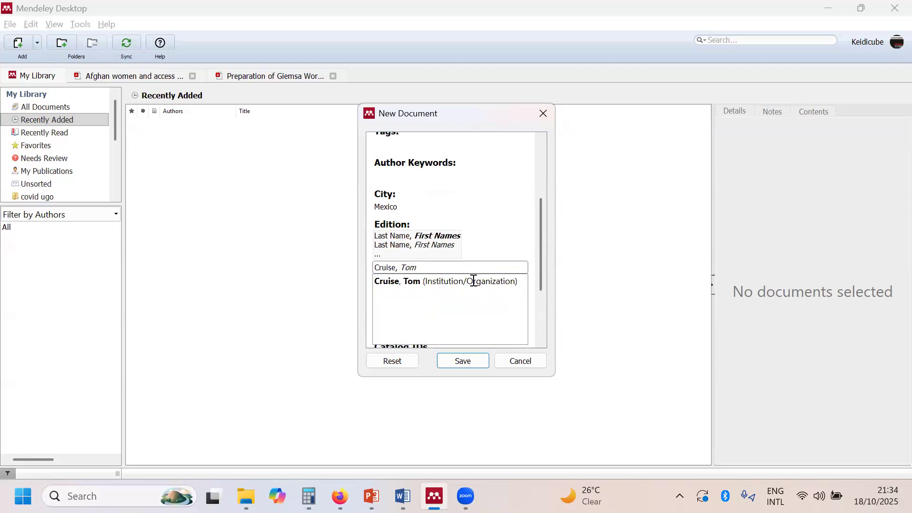
pyautogui.press('Return')
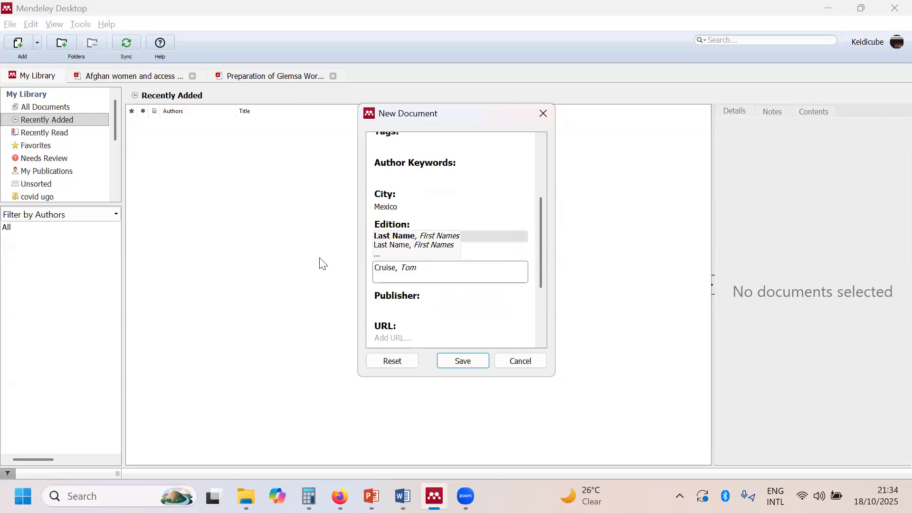
pyautogui.press('BackSpace')
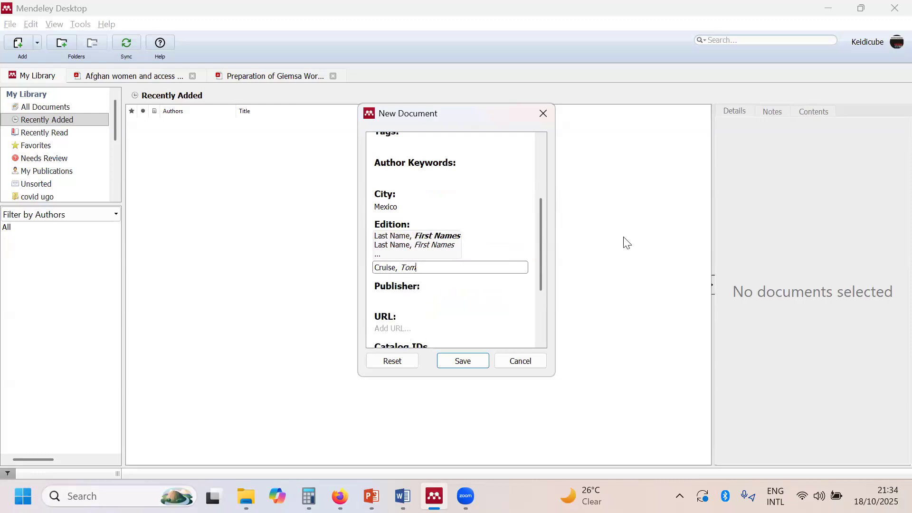
# Set the book entry's publisher to the suggested name "Elsevier Inc.".
pyautogui.click(456, 293)
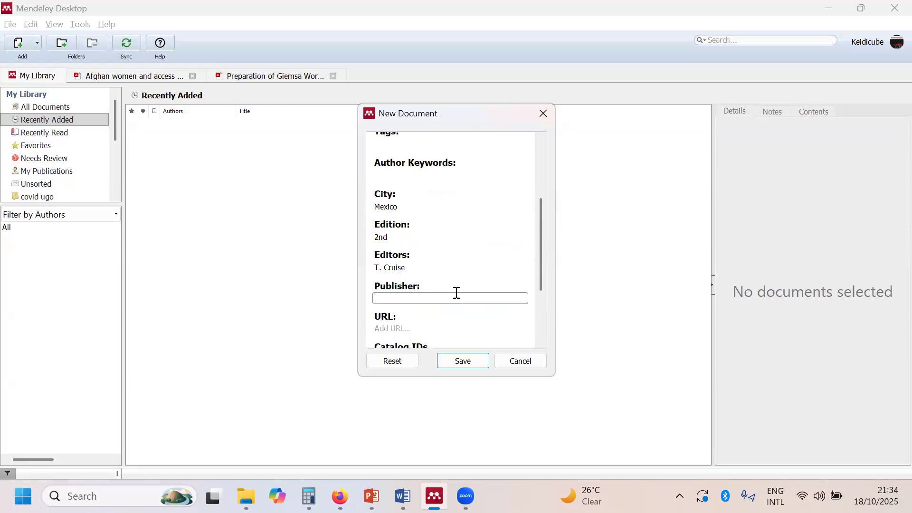
pyautogui.write('Elsevier')
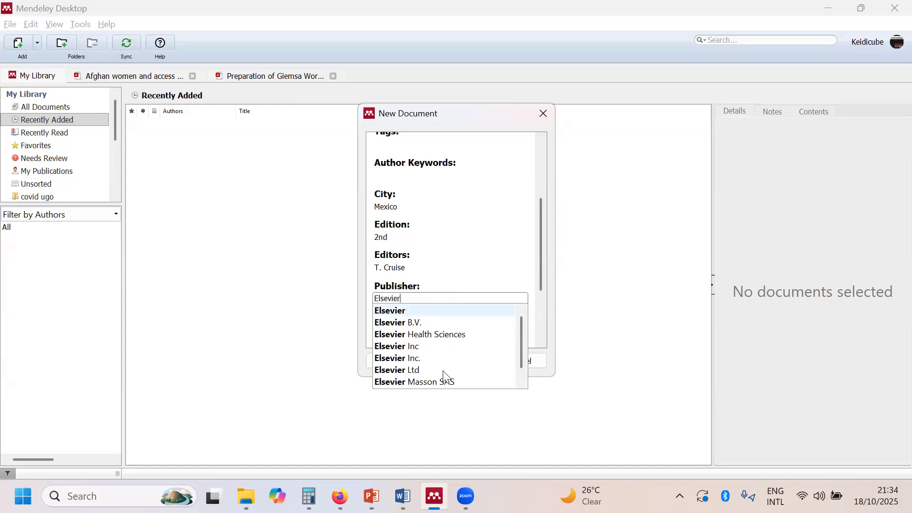
pyautogui.scroll(-1, 446, 377)
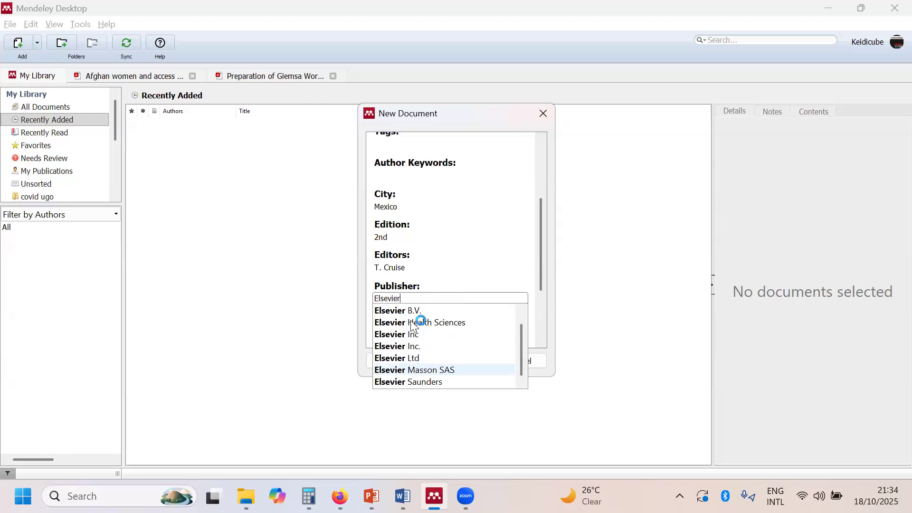
pyautogui.click(427, 351)
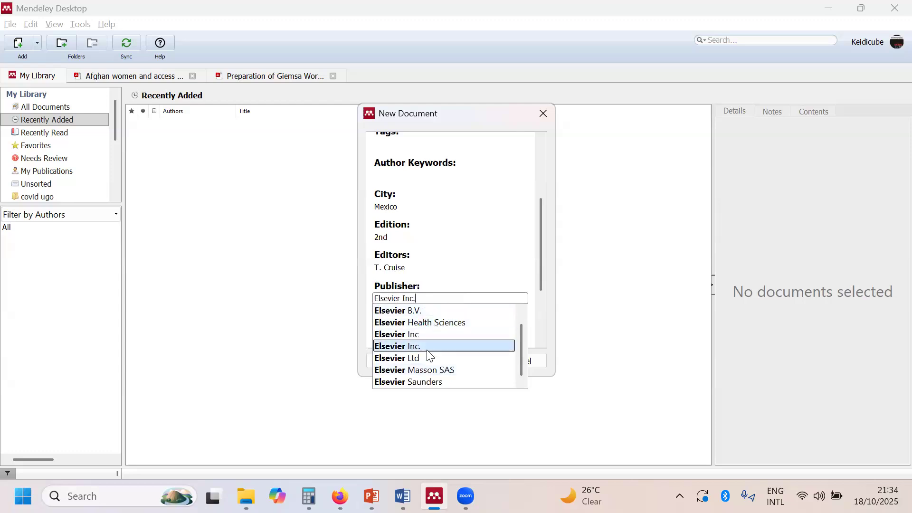
# Enter 987654321 as the book's ISBN and save the new entry to the library.
pyautogui.scroll(-1, 442, 296)
pyautogui.scroll(-1, 441, 297)
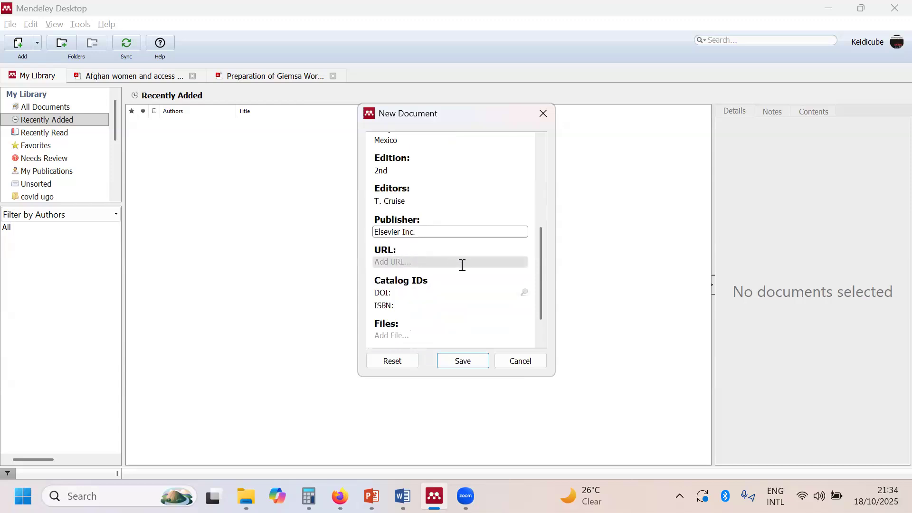
pyautogui.scroll(-1, 463, 266)
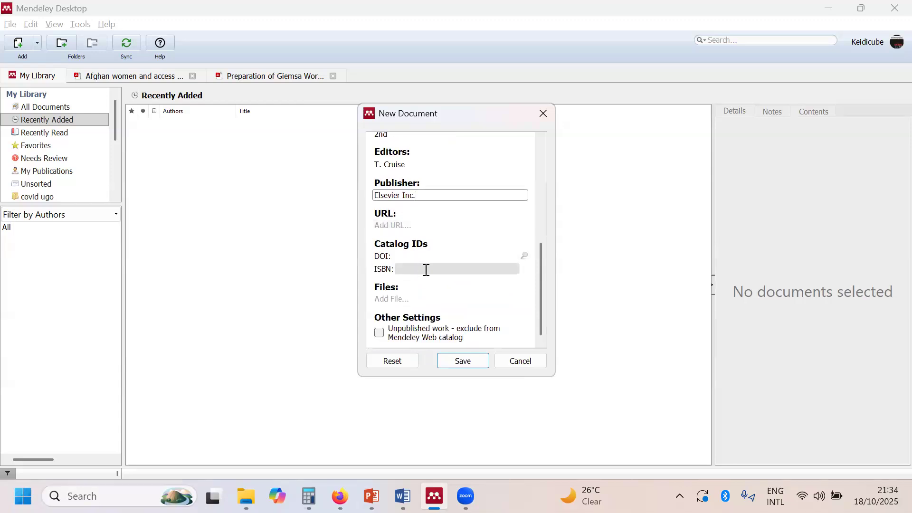
pyautogui.click(426, 271)
pyautogui.write('9')
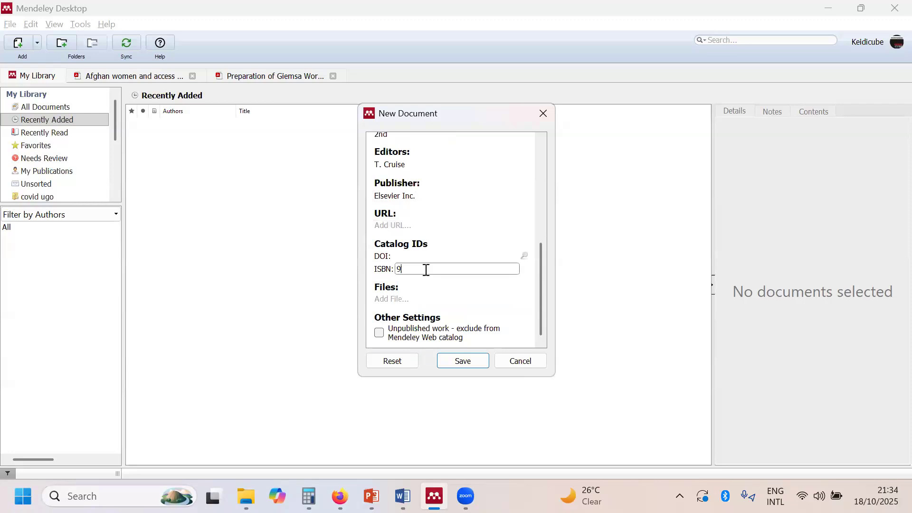
pyautogui.write('87654321')
pyautogui.click(468, 361)
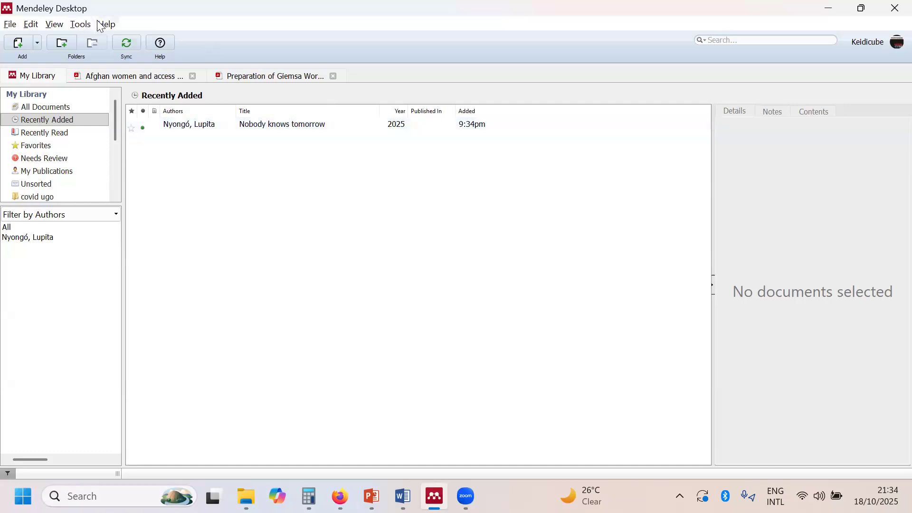
# Hide the document details pane and show it again.
pyautogui.click(61, 25)
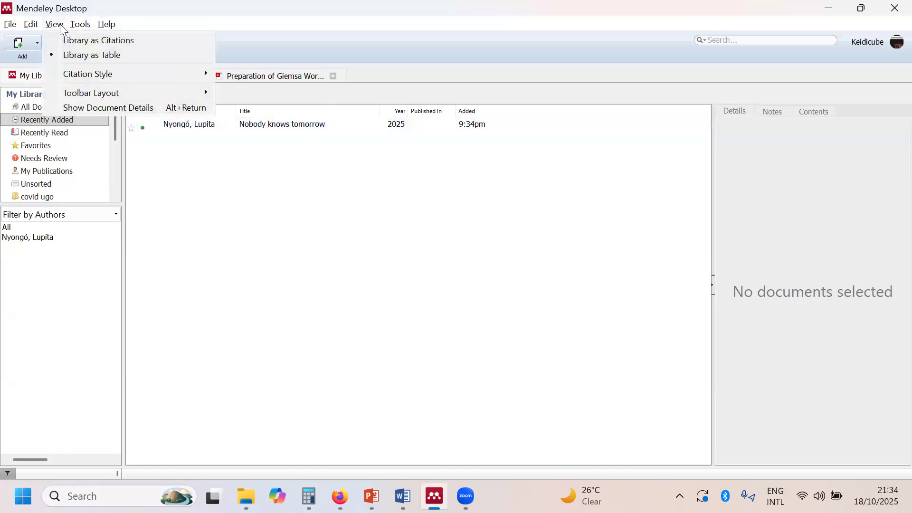
pyautogui.click(118, 108)
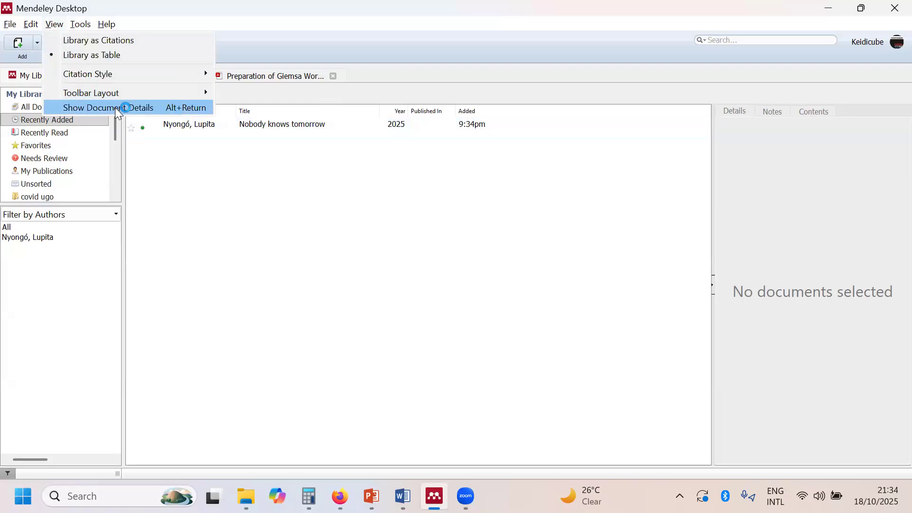
pyautogui.click(115, 108)
pyautogui.click(57, 25)
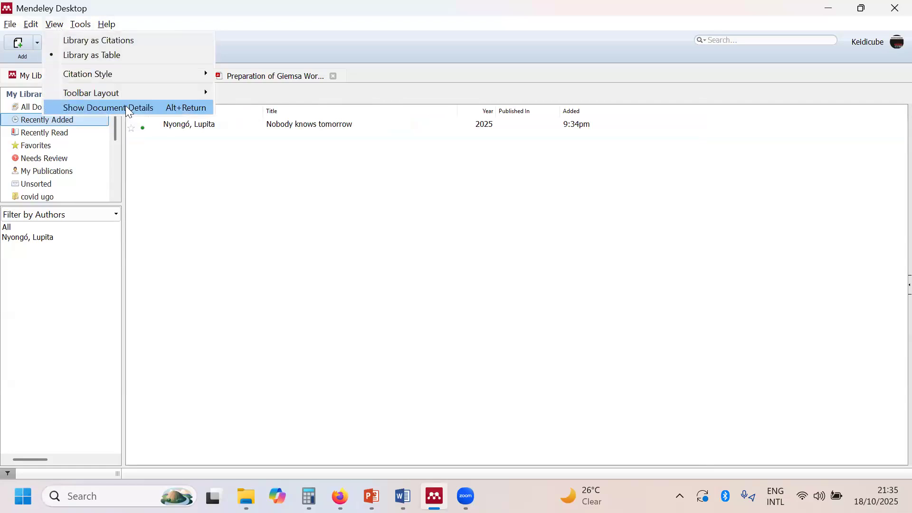
pyautogui.click(126, 107)
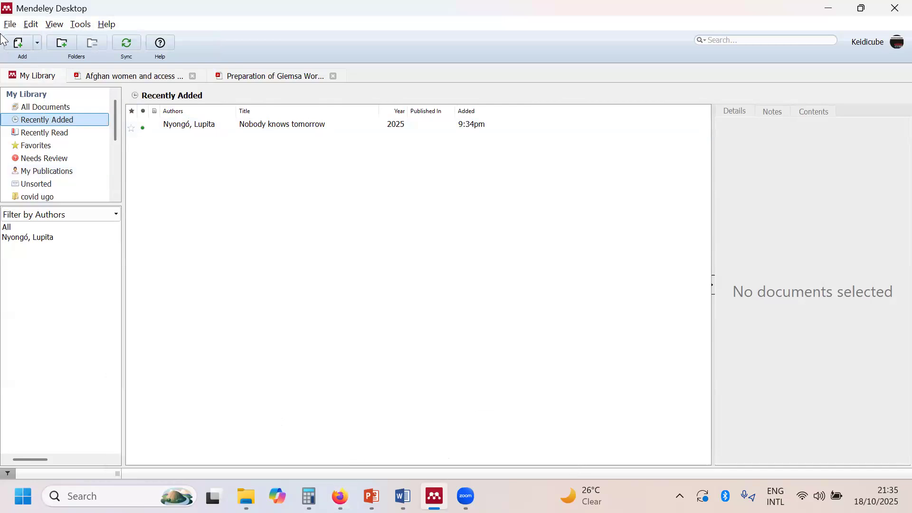
pyautogui.click(38, 44)
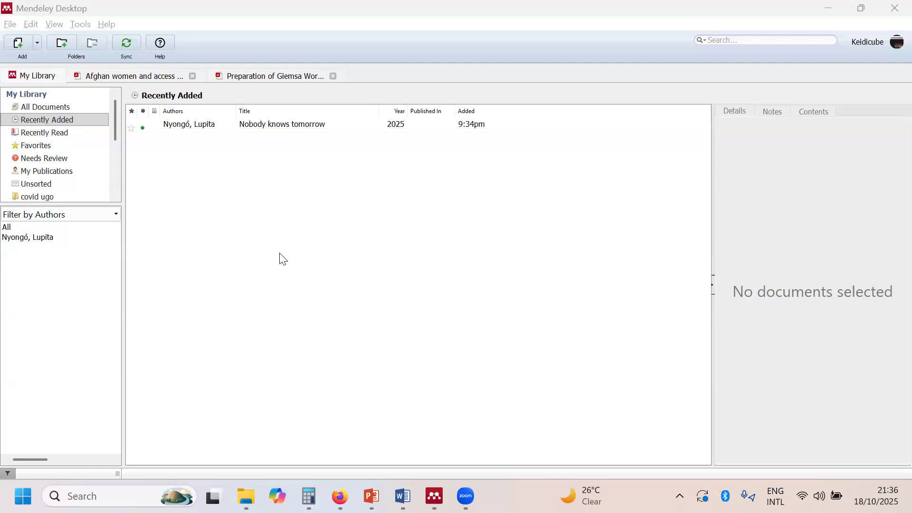
pyautogui.click(65, 42)
pyautogui.click(13, 28)
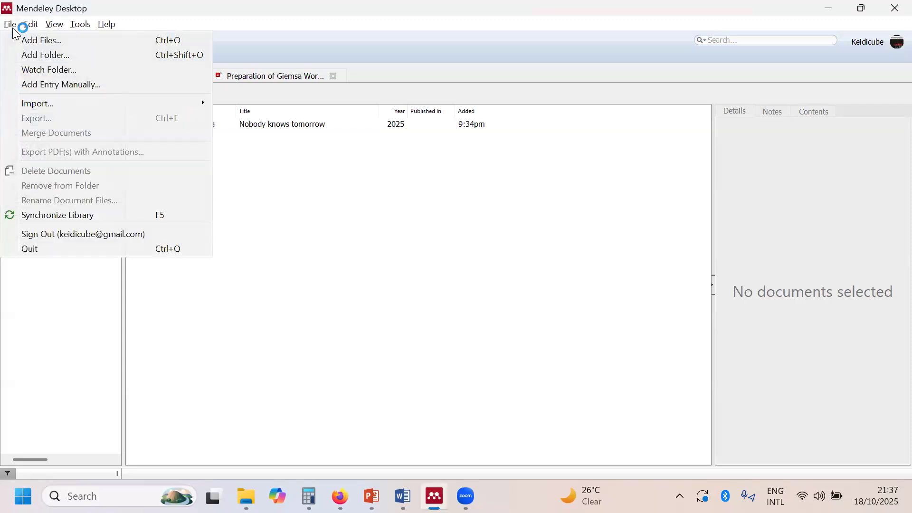
pyautogui.click(240, 225)
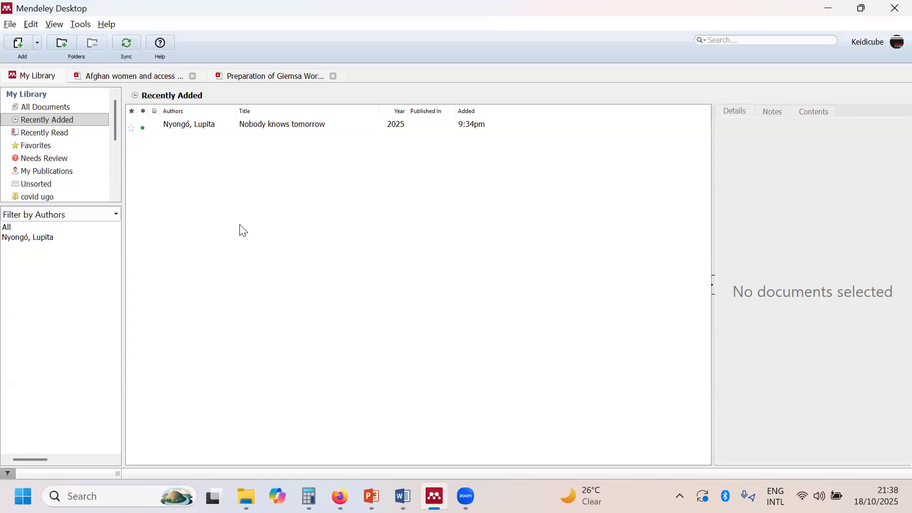
# Open the citation styles manager from the journal abbreviations option, browse the installed styles, and filter them by "na".
pyautogui.click(52, 24)
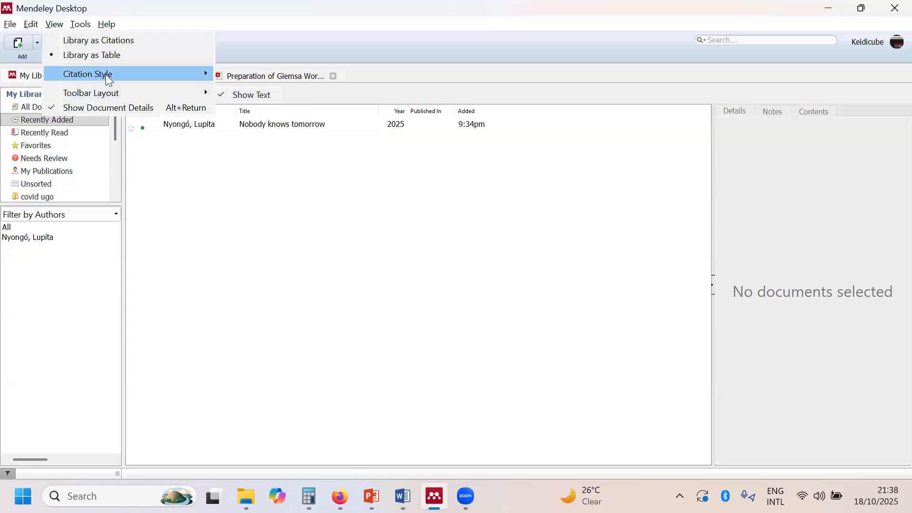
pyautogui.moveTo(105, 74)
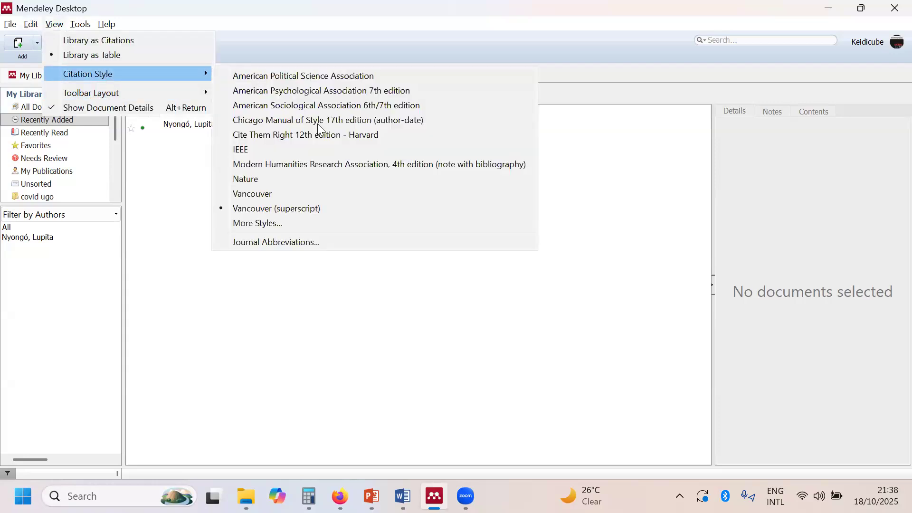
pyautogui.click(331, 243)
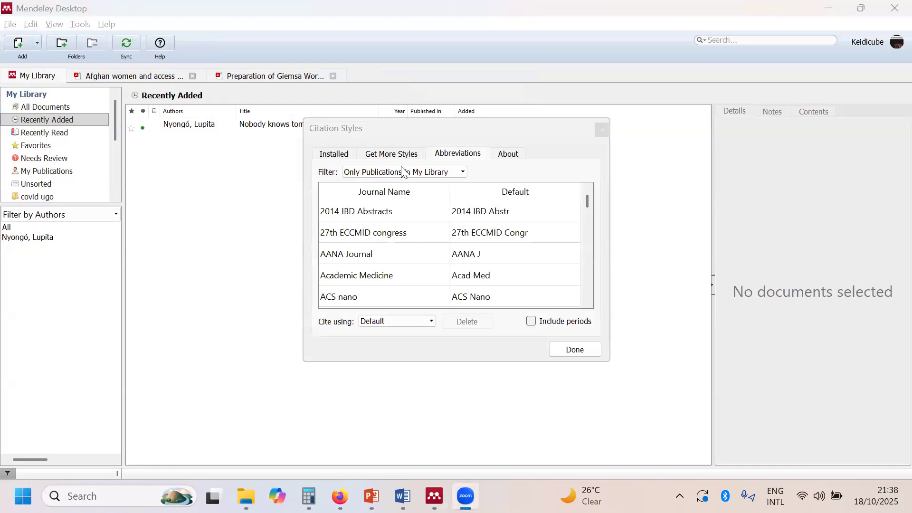
pyautogui.click(386, 152)
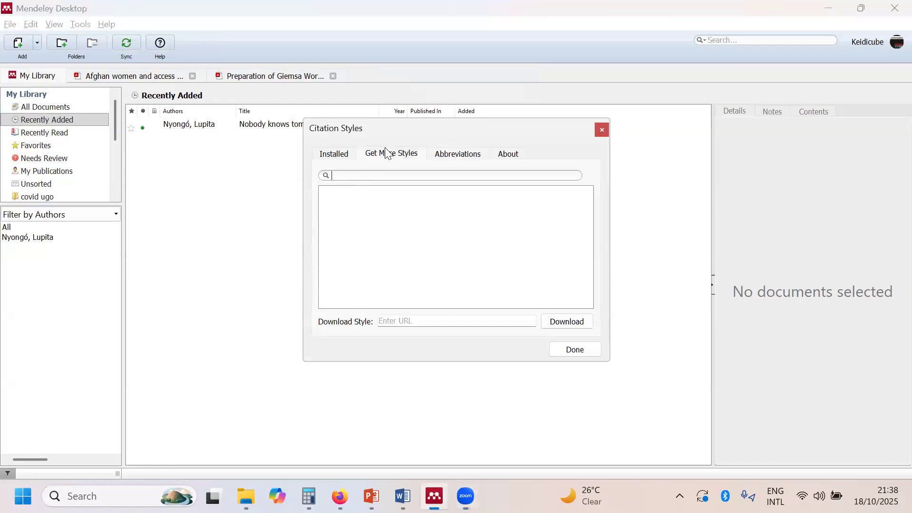
pyautogui.click(340, 161)
pyautogui.scroll(-5, 388, 237)
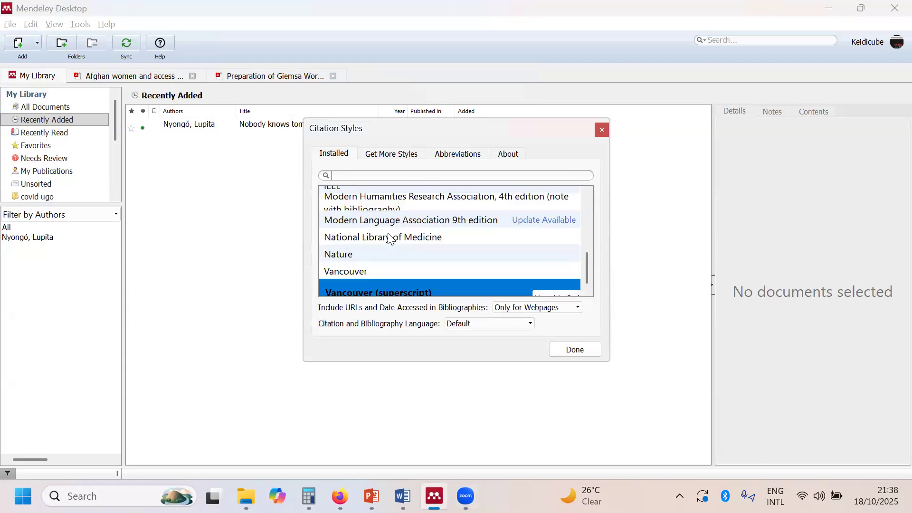
pyautogui.scroll(5, 391, 223)
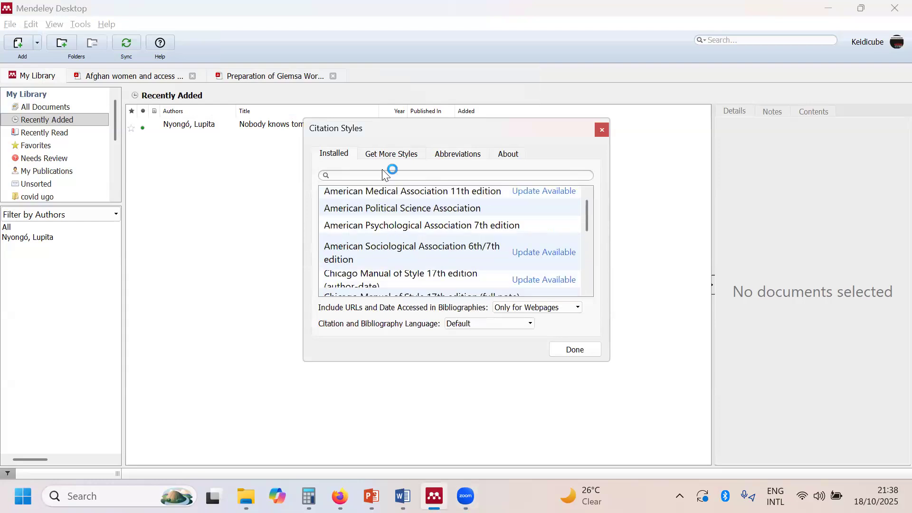
pyautogui.write('na')
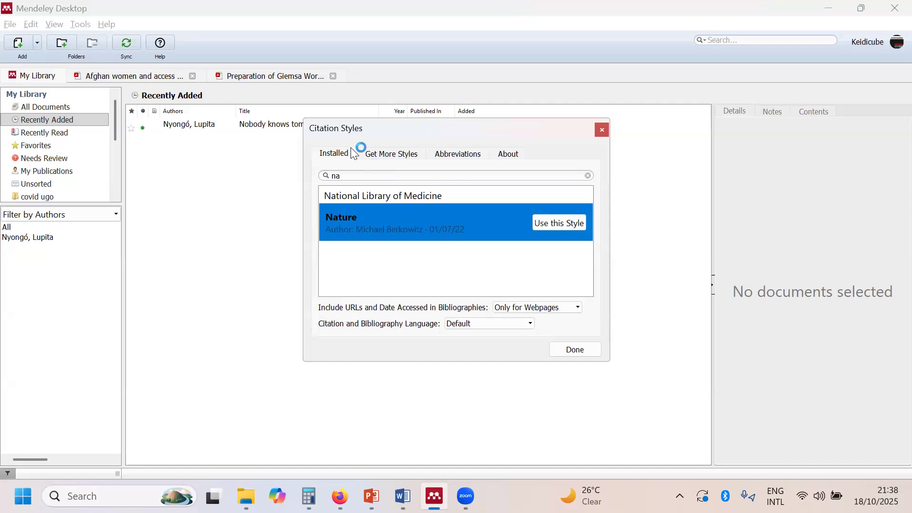
# Search the additional downloadable citation styles for "nature" and install Nature Publishing Group - Vancouver.
pyautogui.click(382, 154)
pyautogui.write('nature')
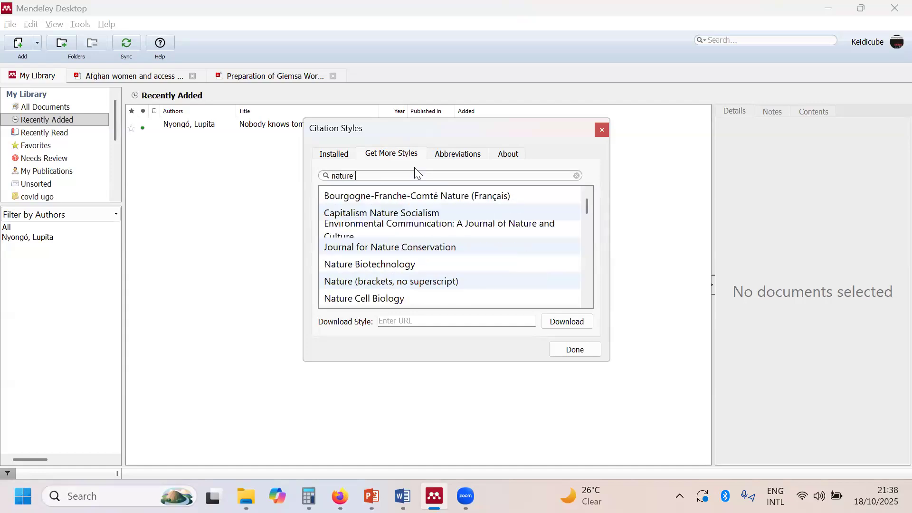
pyautogui.scroll(-4, 447, 235)
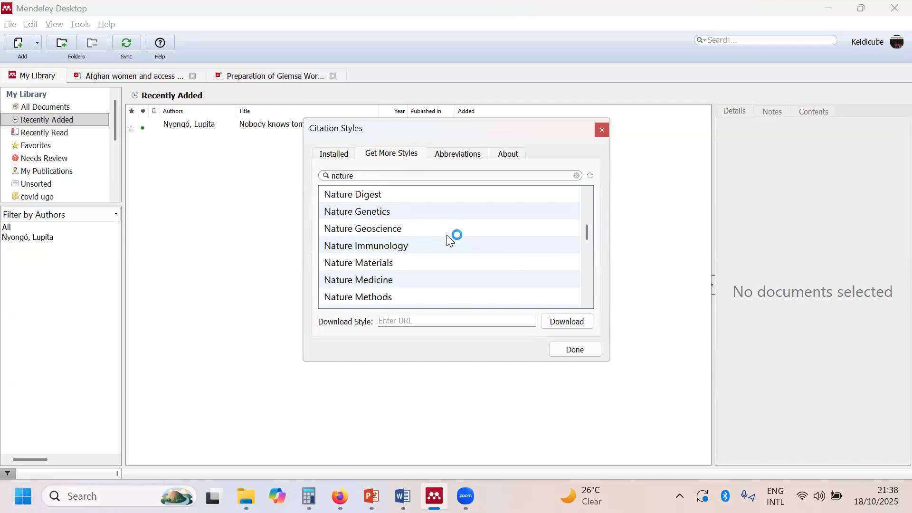
pyautogui.scroll(-4, 446, 234)
pyautogui.scroll(-2, 447, 236)
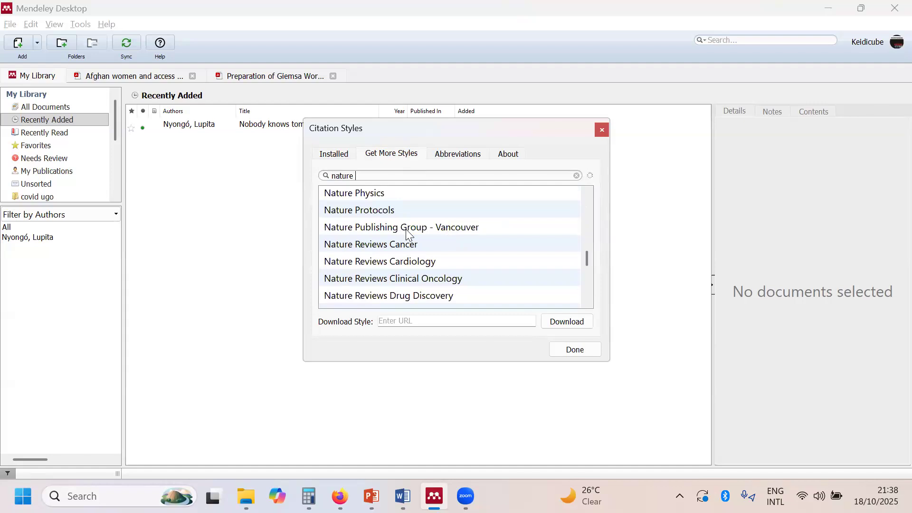
pyautogui.click(344, 156)
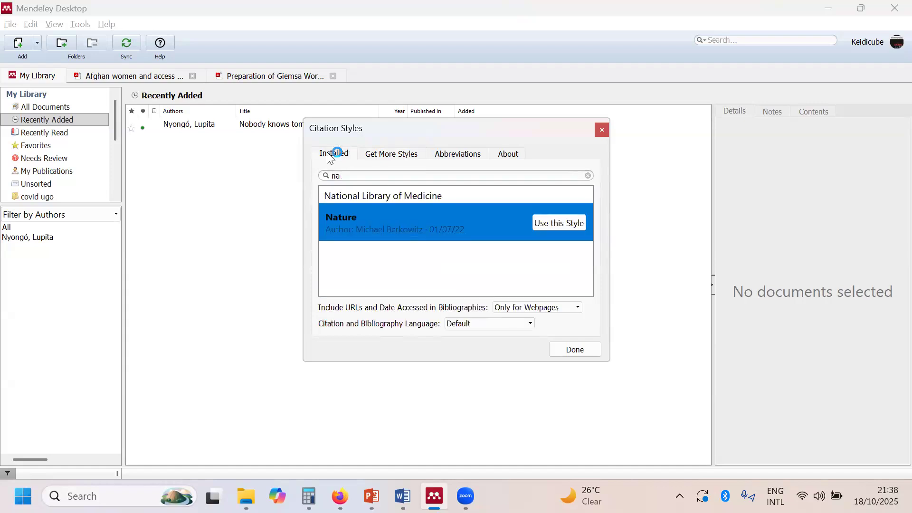
pyautogui.click(400, 157)
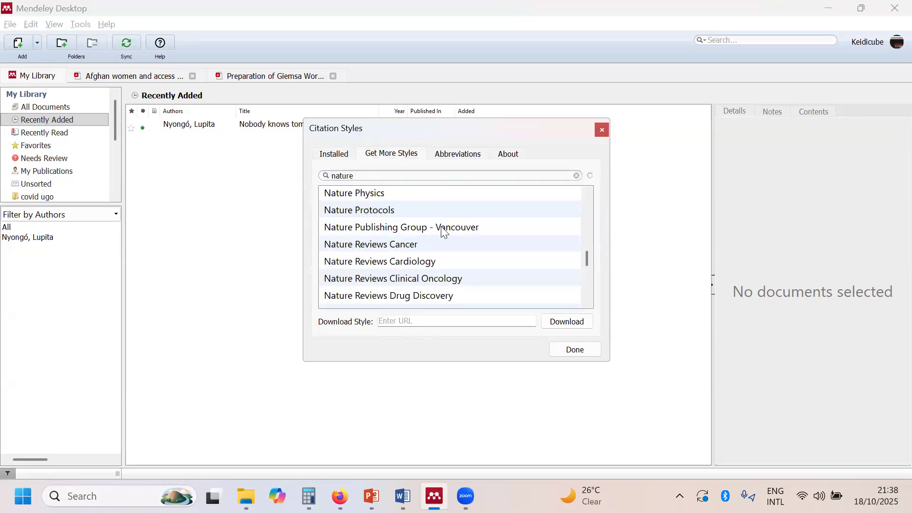
pyautogui.click(446, 230)
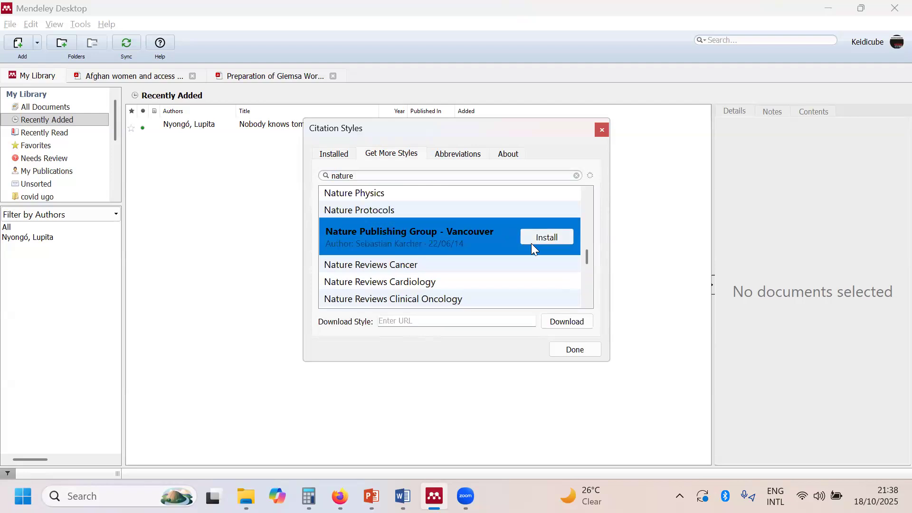
pyautogui.click(542, 237)
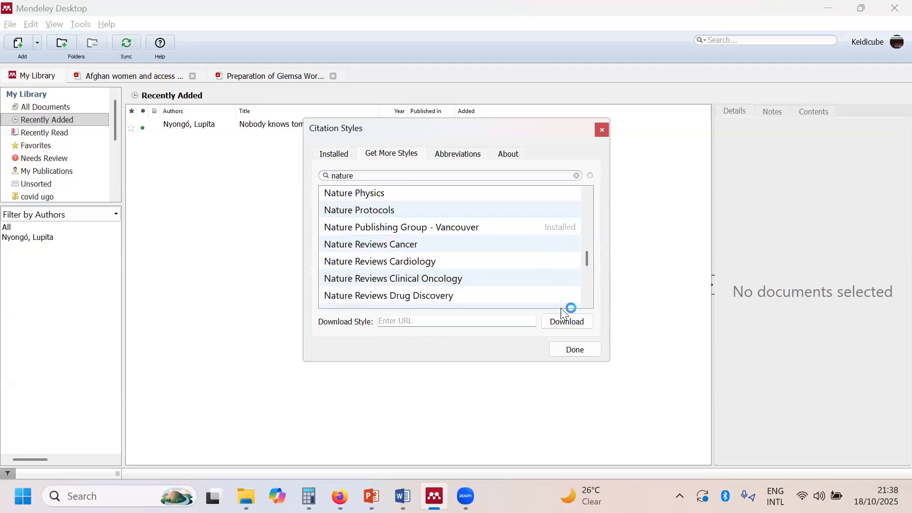
# Close the citation styles manager and look over the available ways of adding documents to the library.
pyautogui.click(573, 352)
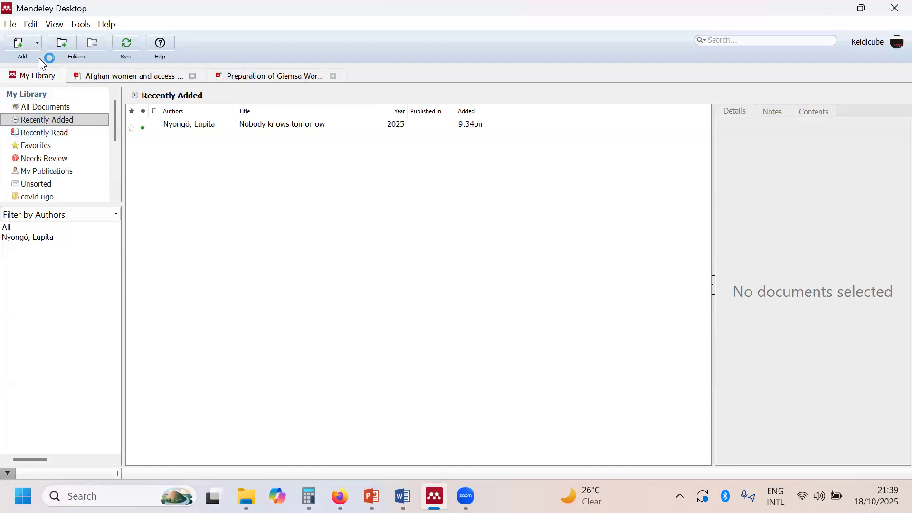
pyautogui.click(38, 45)
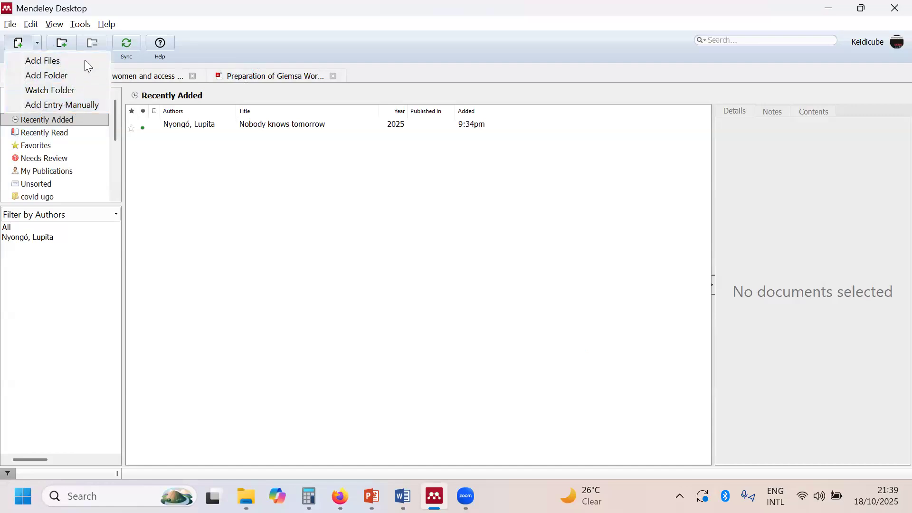
pyautogui.click(405, 131)
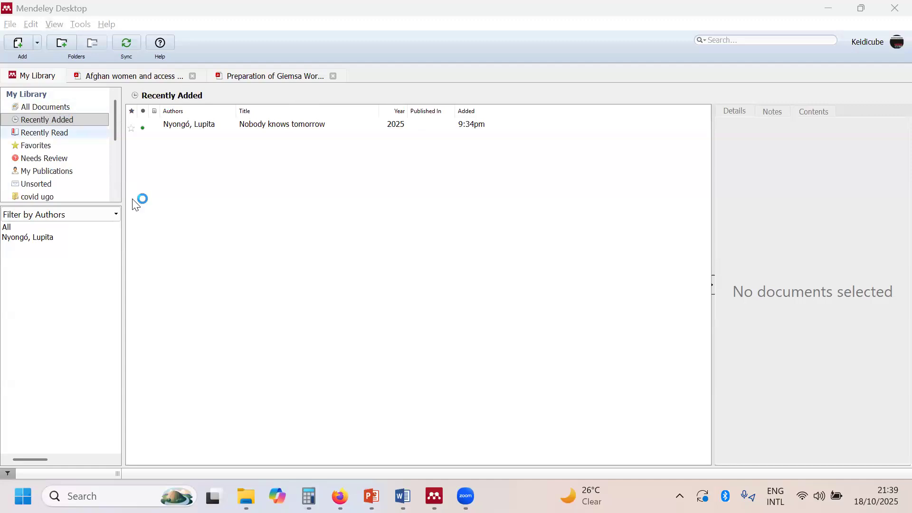
# Switch to the ScienceDirect window in Firefox and search Google for "tuberculosis in children" in a new tab.
pyautogui.moveTo(340, 496)
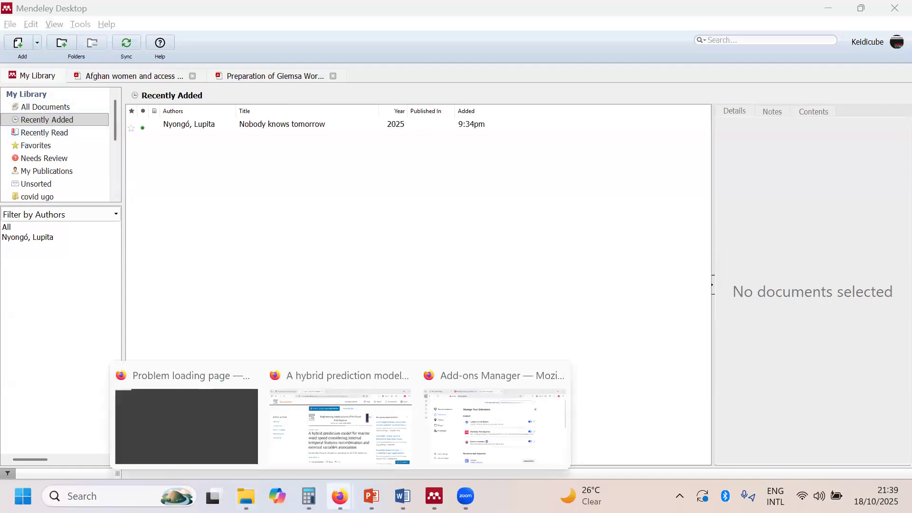
pyautogui.click(368, 430)
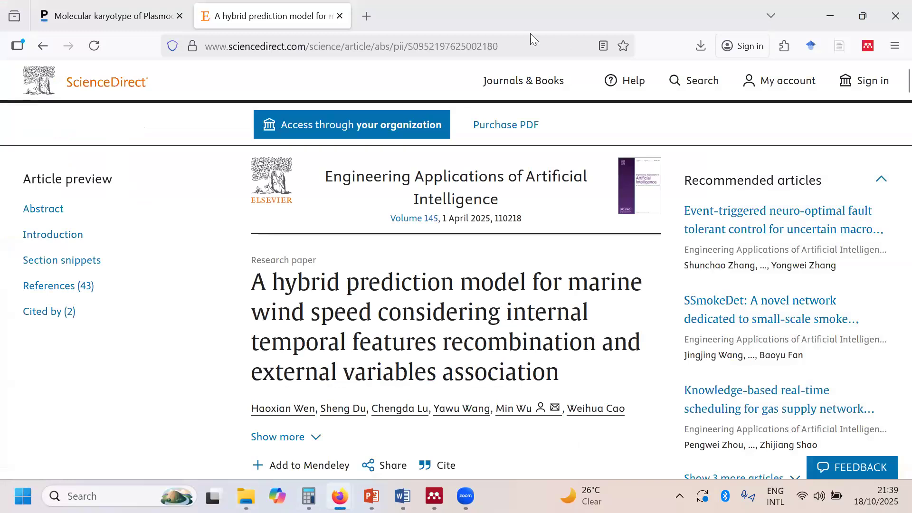
pyautogui.click(360, 23)
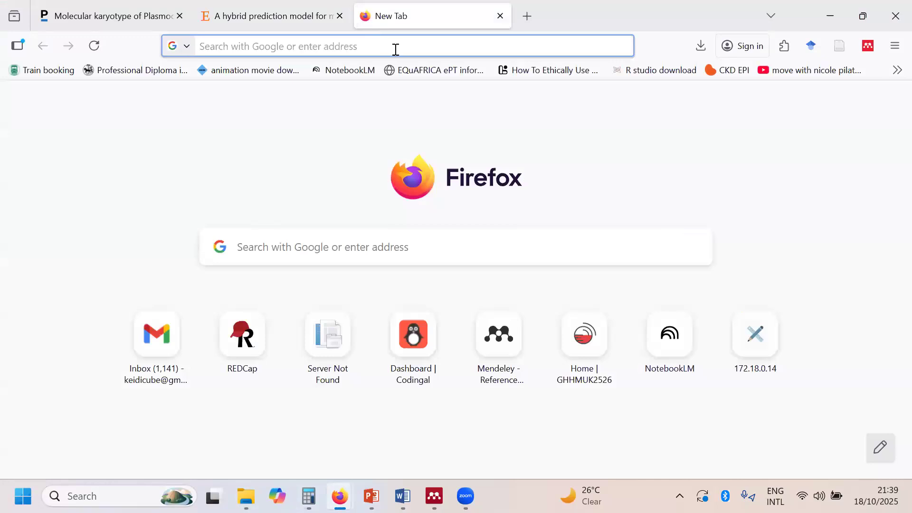
pyautogui.click(396, 49)
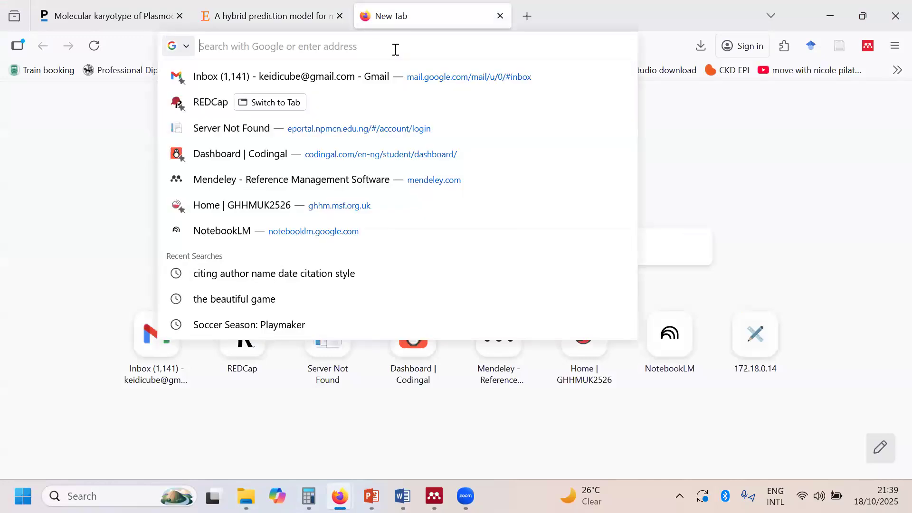
pyautogui.write('tube')
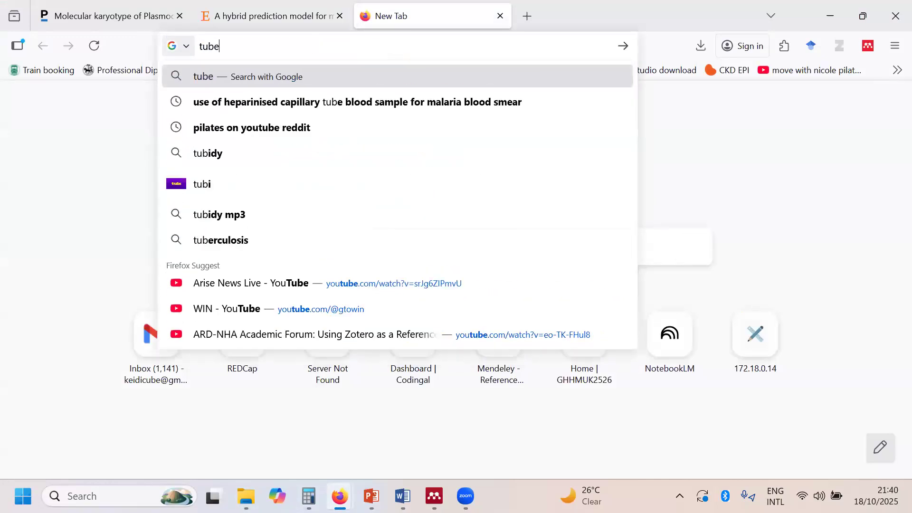
pyautogui.write('rculos')
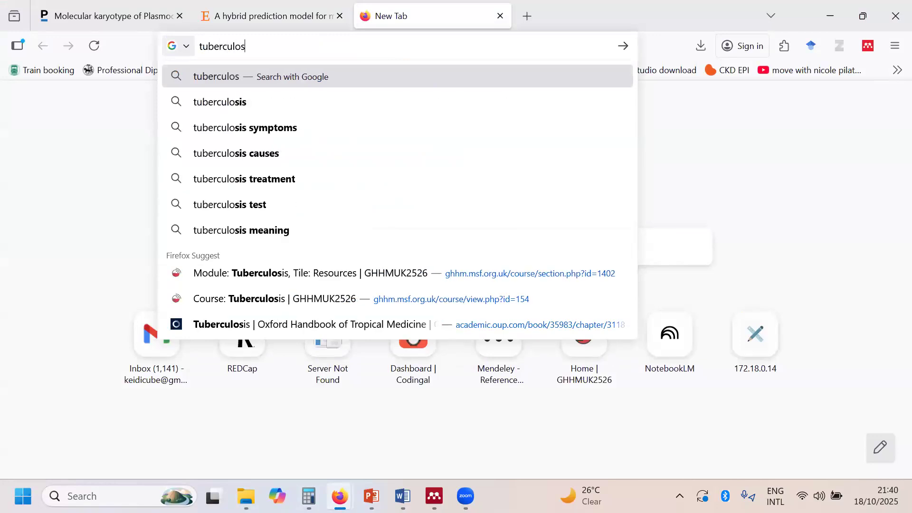
pyautogui.write('is in ch')
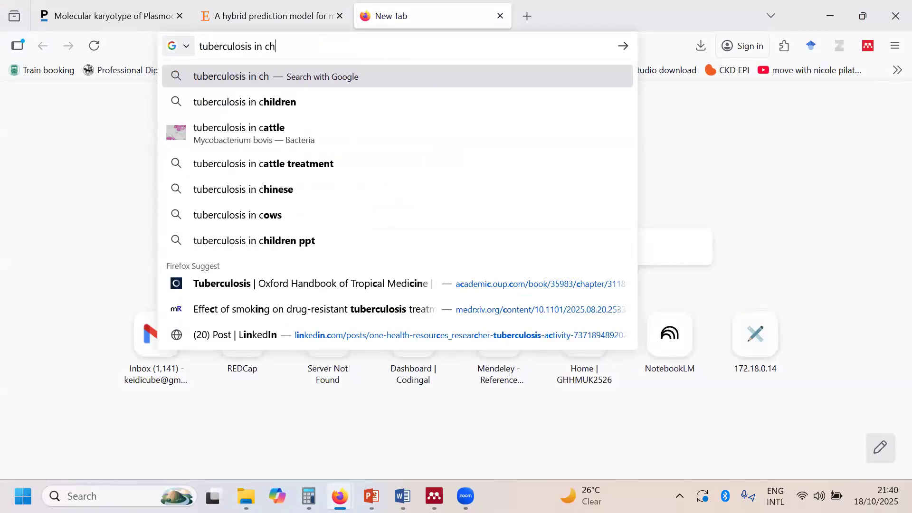
pyautogui.write('ildren')
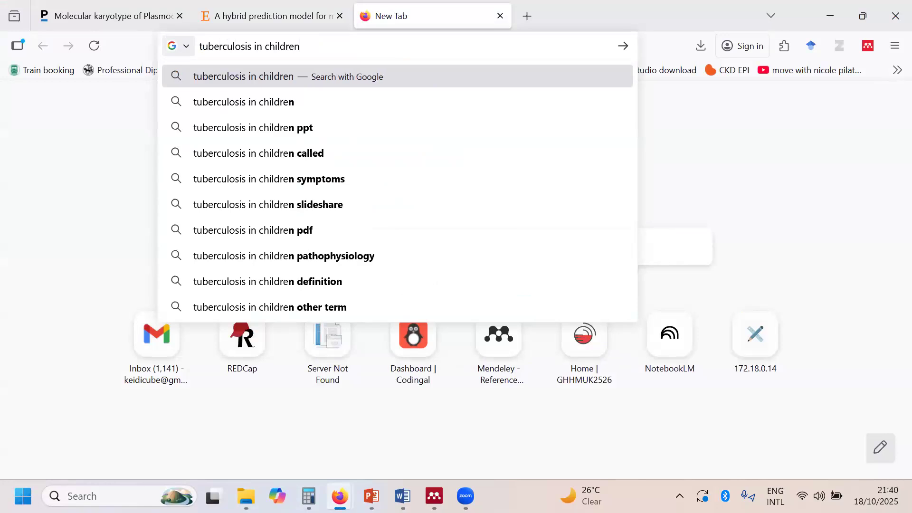
pyautogui.press('Return')
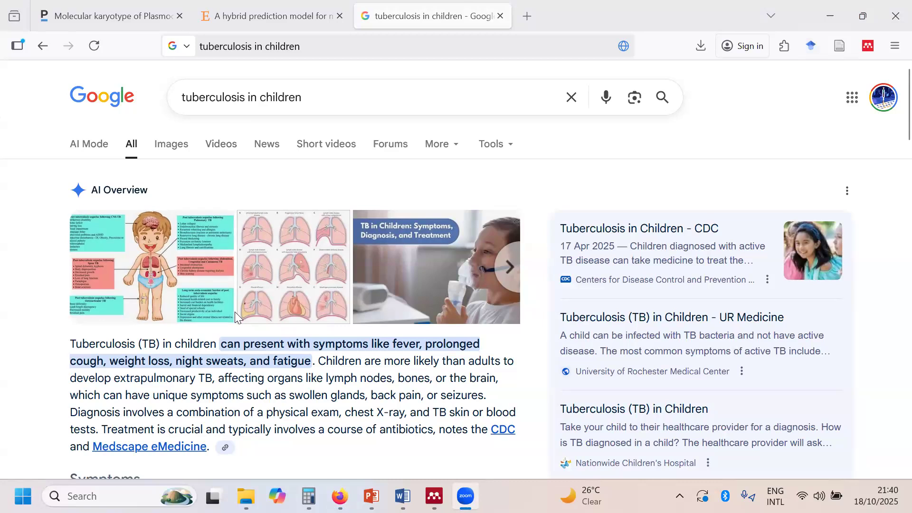
# Browse the web results, show the same search full-page in Google Scholar, and open the 2012 New England Journal of Medicine article "Tuberculosis in children".
pyautogui.scroll(-10, 235, 314)
pyautogui.scroll(-2, 234, 315)
pyautogui.scroll(-8, 234, 317)
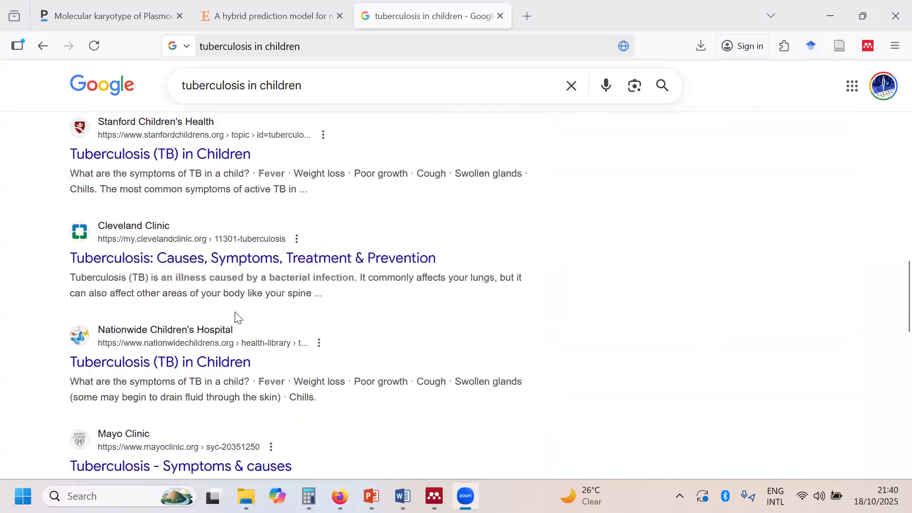
pyautogui.scroll(5, 237, 317)
pyautogui.scroll(15, 565, 92)
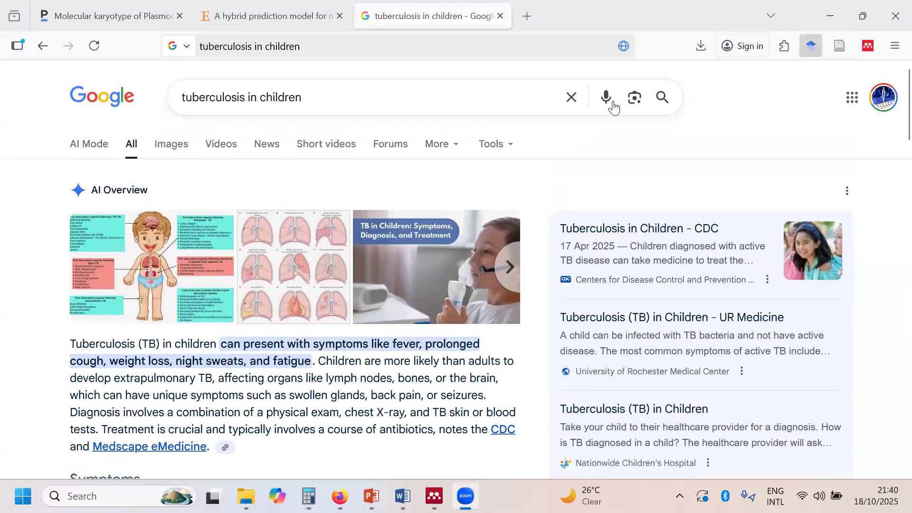
pyautogui.click(810, 46)
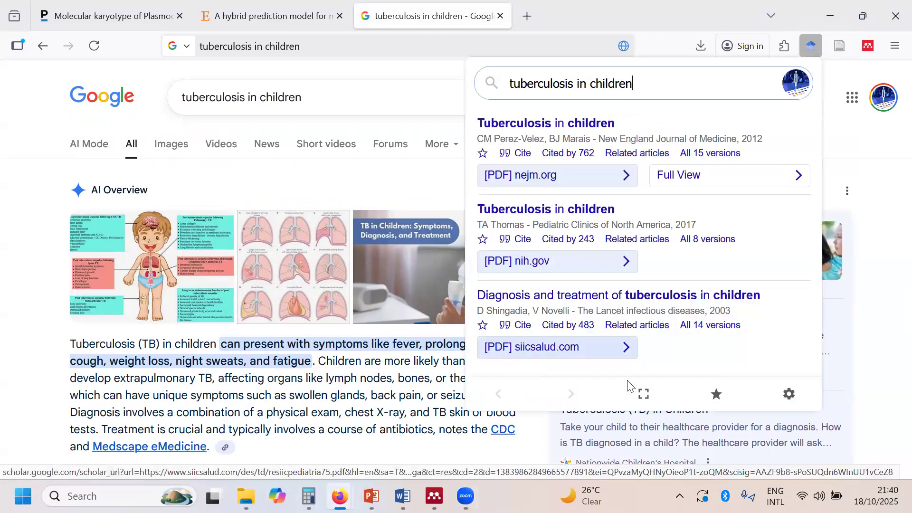
pyautogui.click(644, 394)
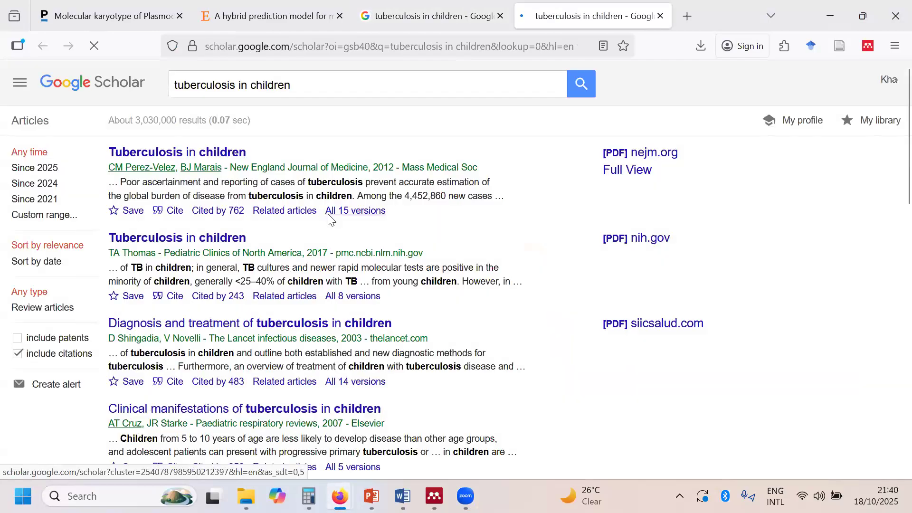
pyautogui.click(330, 216)
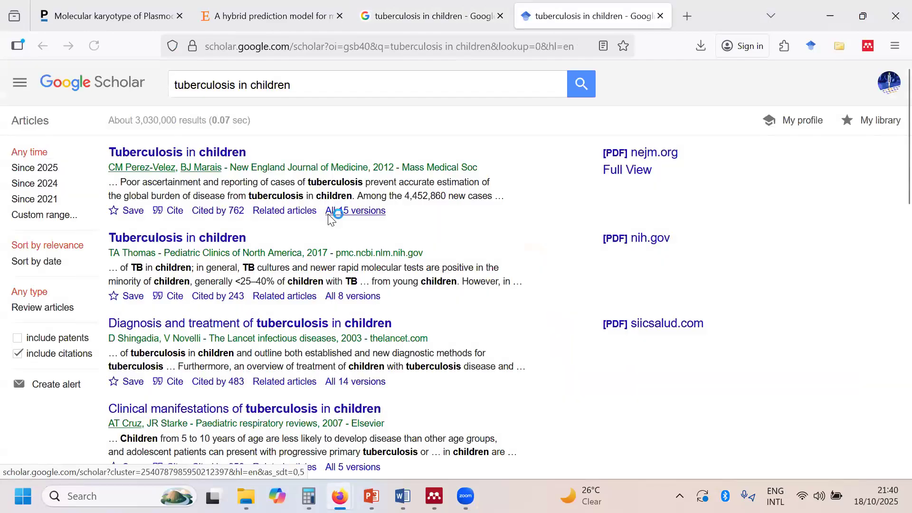
pyautogui.click(194, 152)
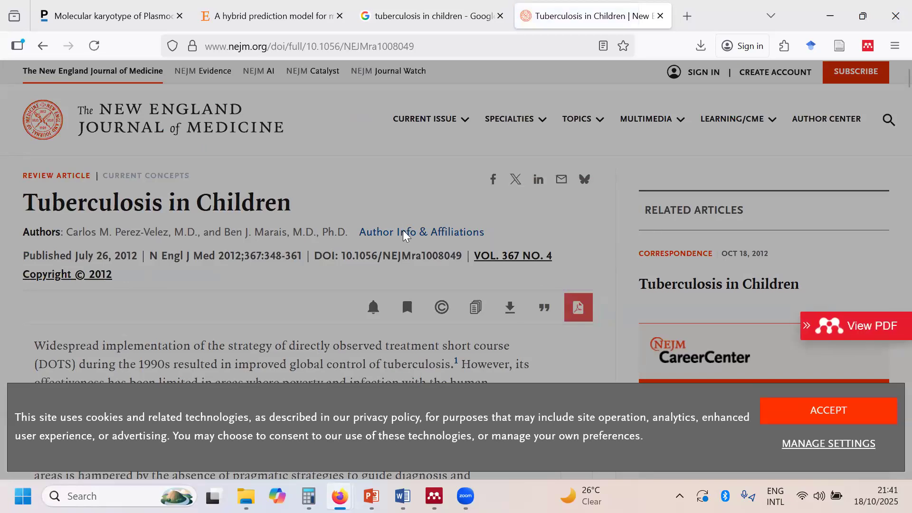
# Accept the journal site's cookies and open the PDF version of the article.
pyautogui.scroll(-1, 405, 234)
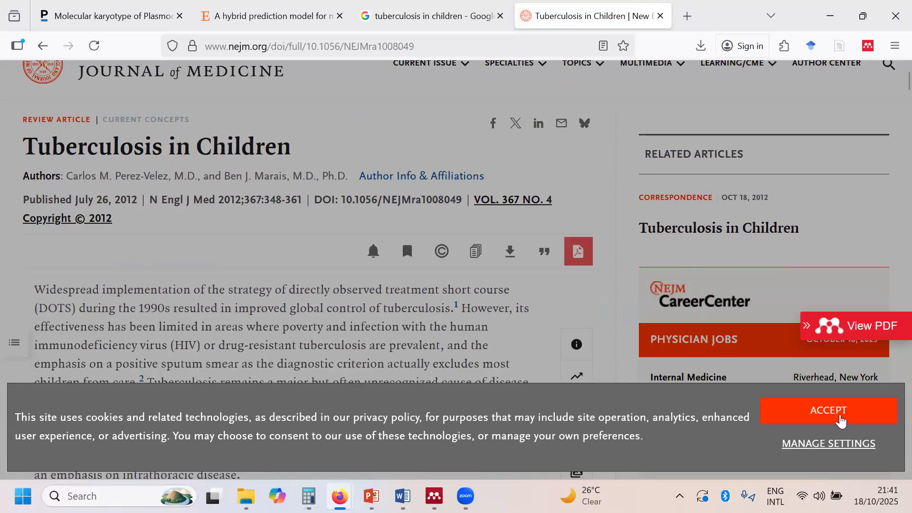
pyautogui.click(840, 418)
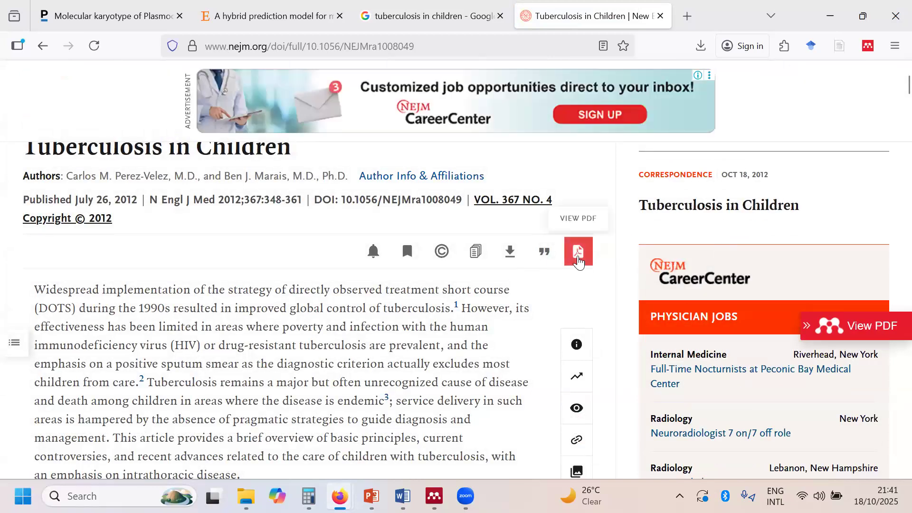
pyautogui.click(577, 256)
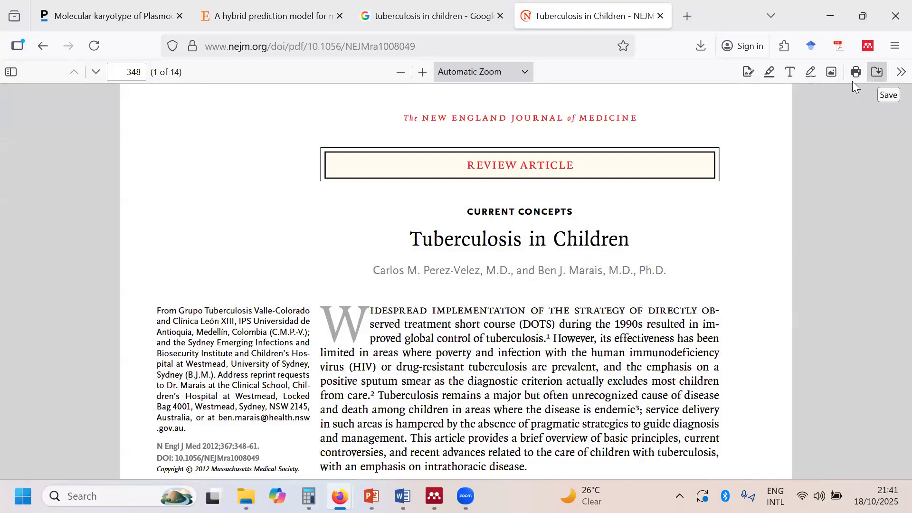
# Save the article PDF to the Downloads folder with the file name "Tuberculosis in children".
pyautogui.click(876, 72)
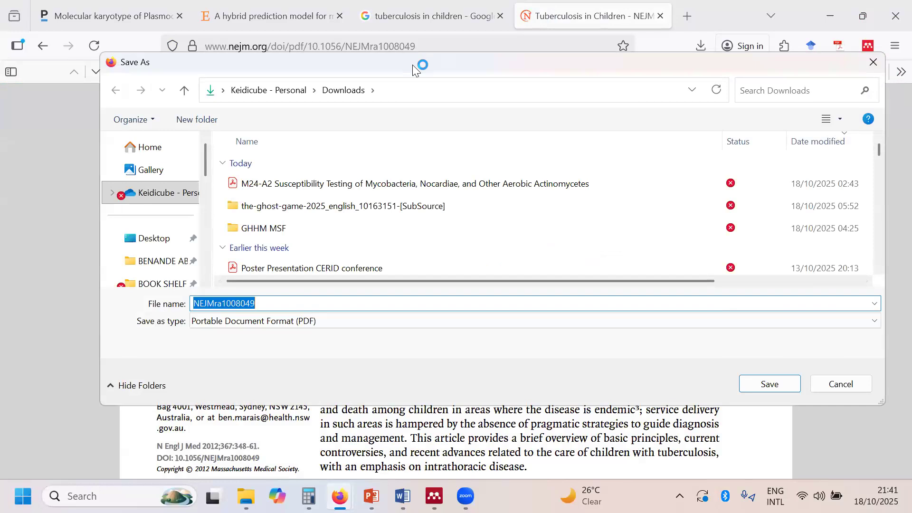
pyautogui.moveTo(412, 65); pyautogui.dragTo(444, 251)
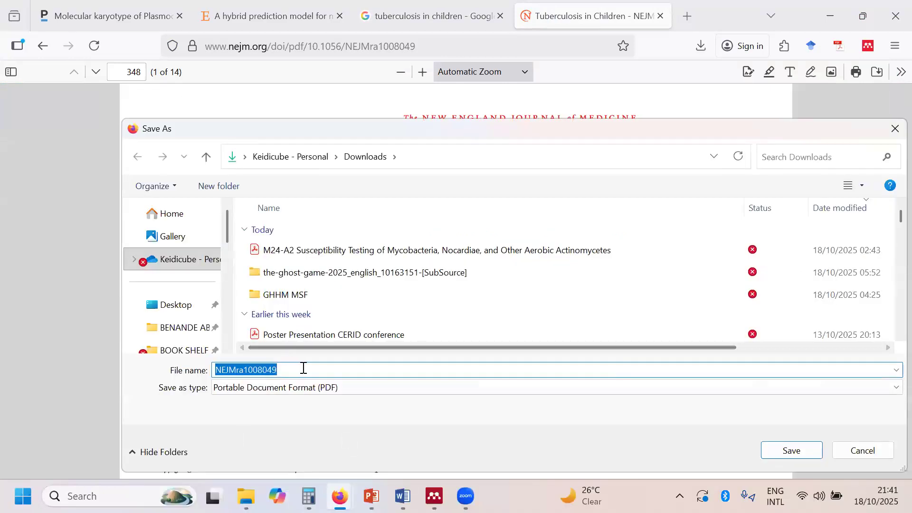
pyautogui.write('T')
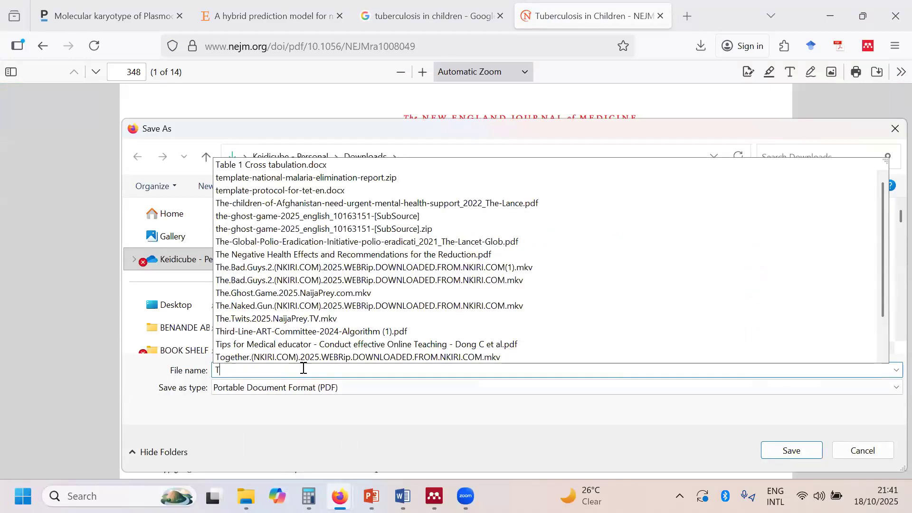
pyautogui.write('ubercul')
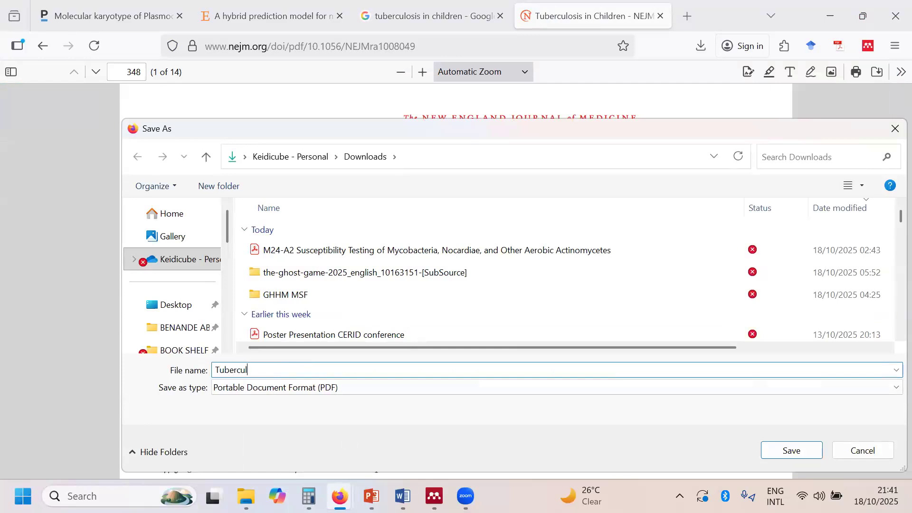
pyautogui.write('osis in children')
pyautogui.click(790, 451)
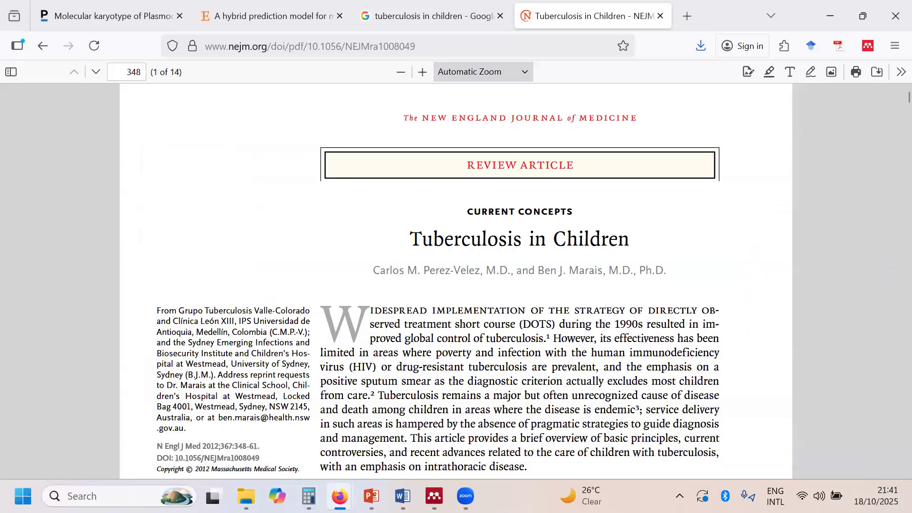
# Switch to Mendeley Desktop and add the "Tuberculosis in children" PDF from the Downloads folder to the library.
pyautogui.click(434, 496)
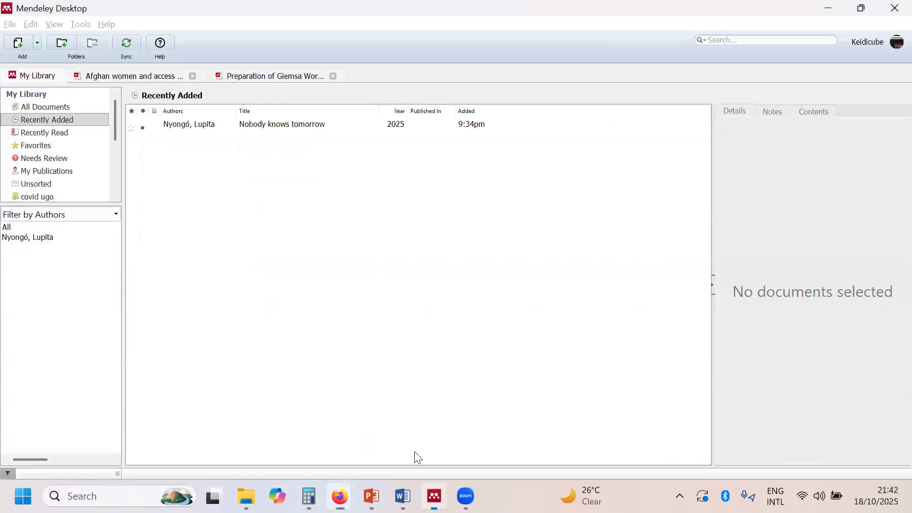
pyautogui.click(10, 24)
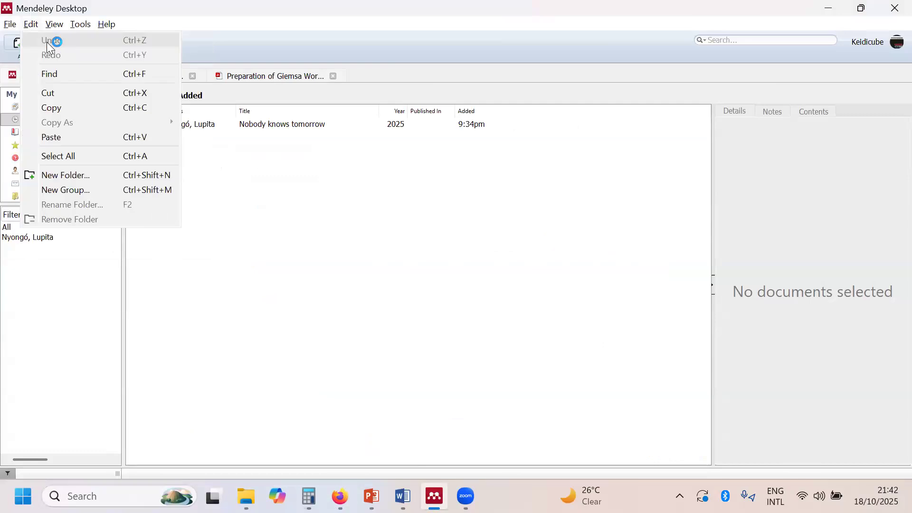
pyautogui.click(10, 24)
pyautogui.click(10, 24)
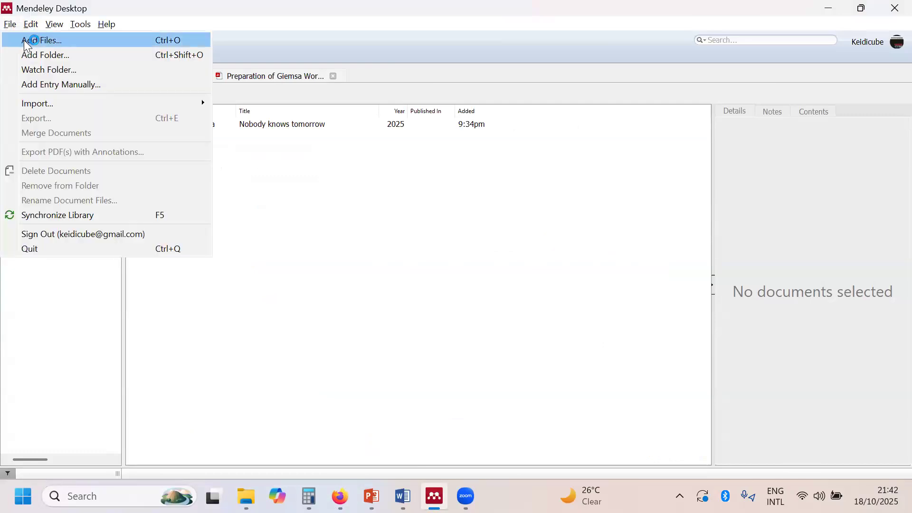
pyautogui.click(376, 220)
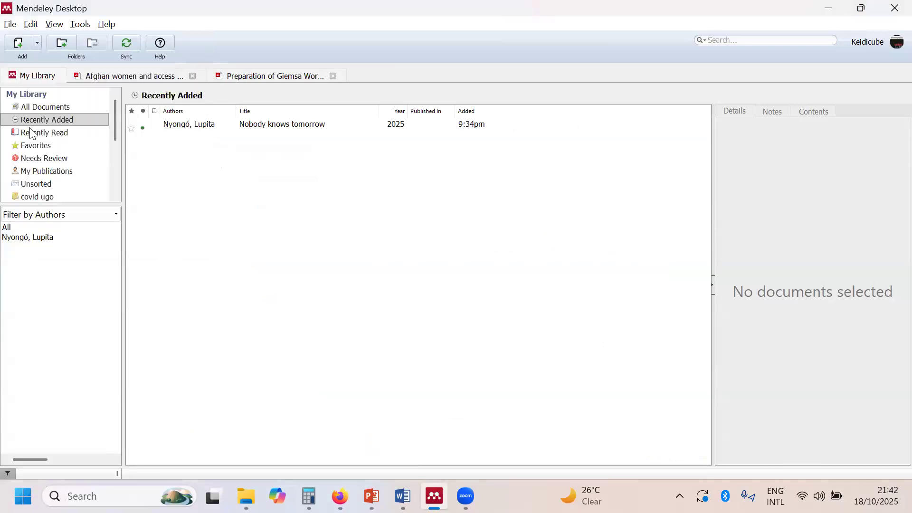
pyautogui.click(36, 44)
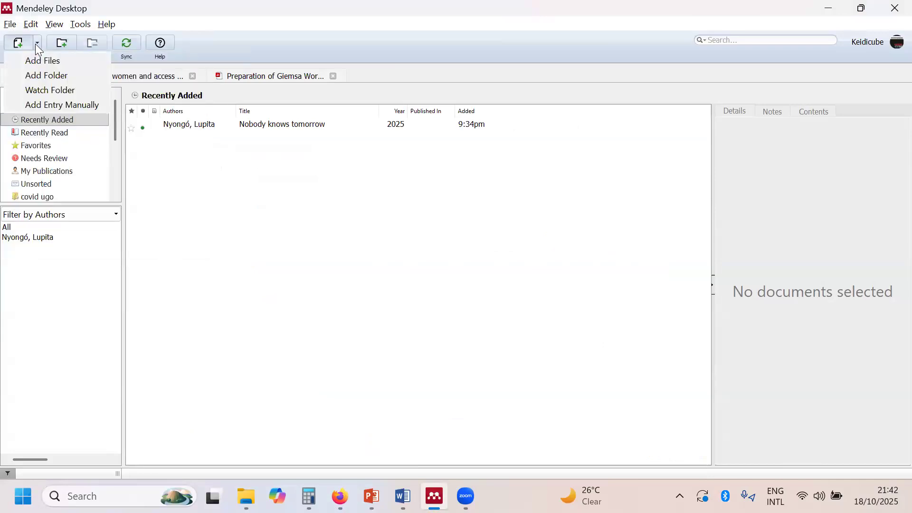
pyautogui.click(46, 61)
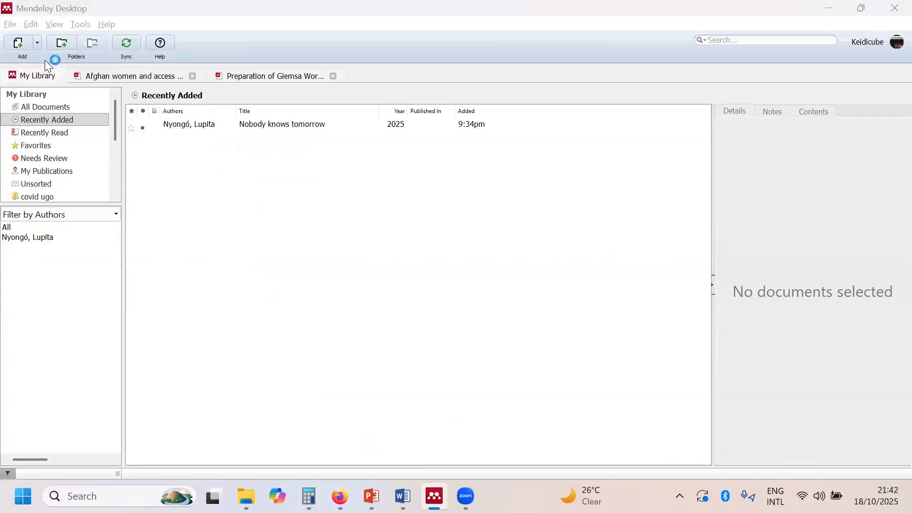
pyautogui.click(169, 147)
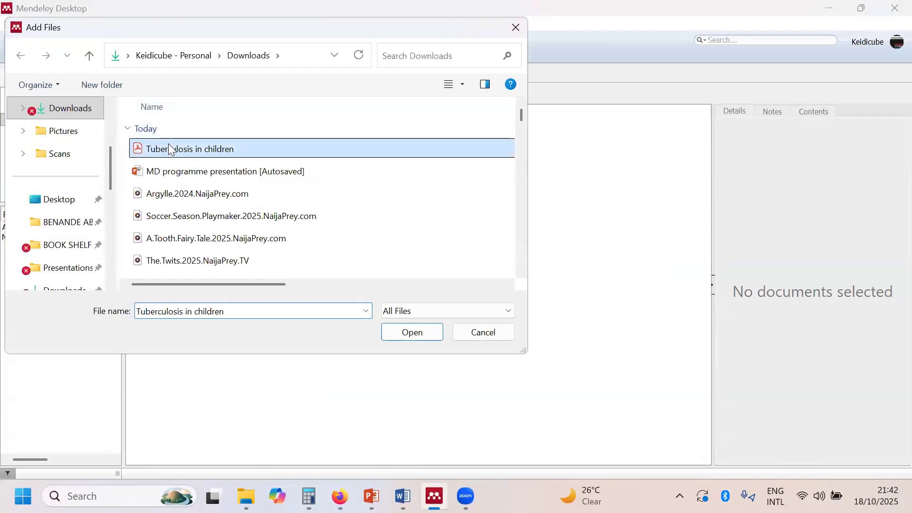
pyautogui.click(412, 332)
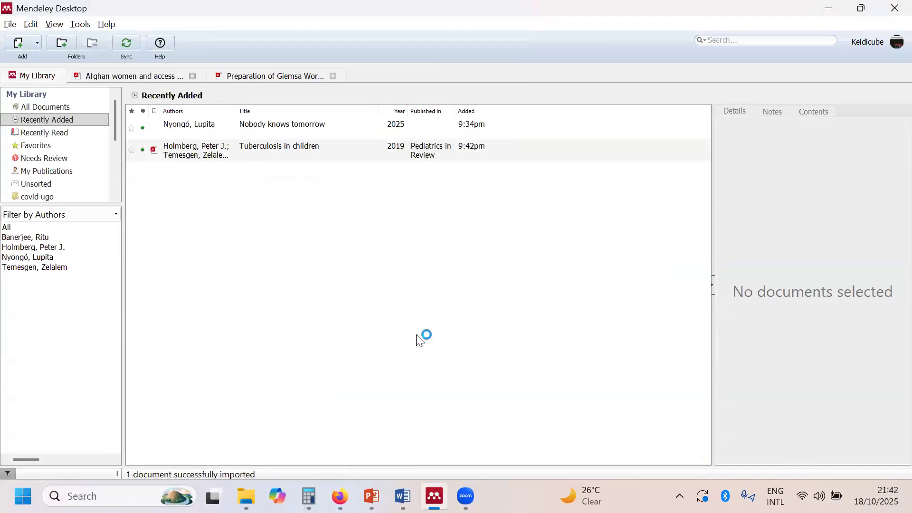
# Open the newly imported "Tuberculosis in children" PDF for a look, close it, and return to the library.
pyautogui.click(57, 27)
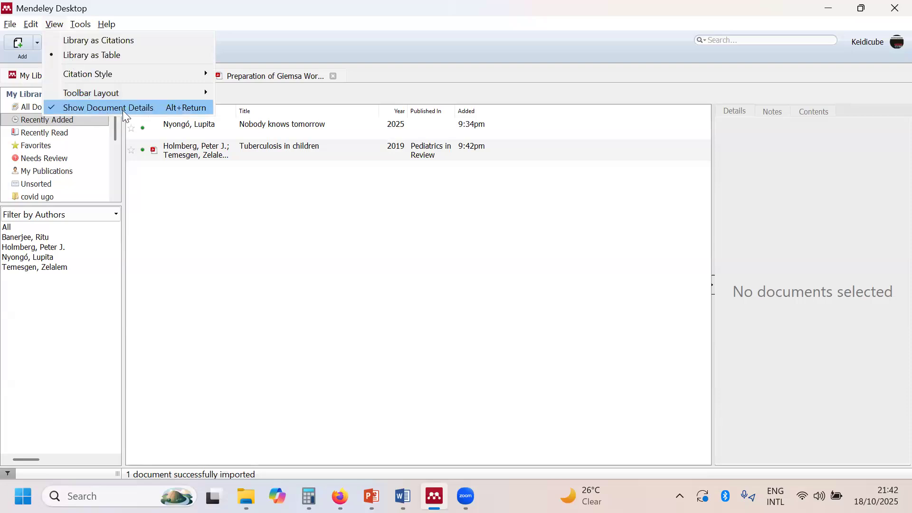
pyautogui.doubleClick(482, 156)
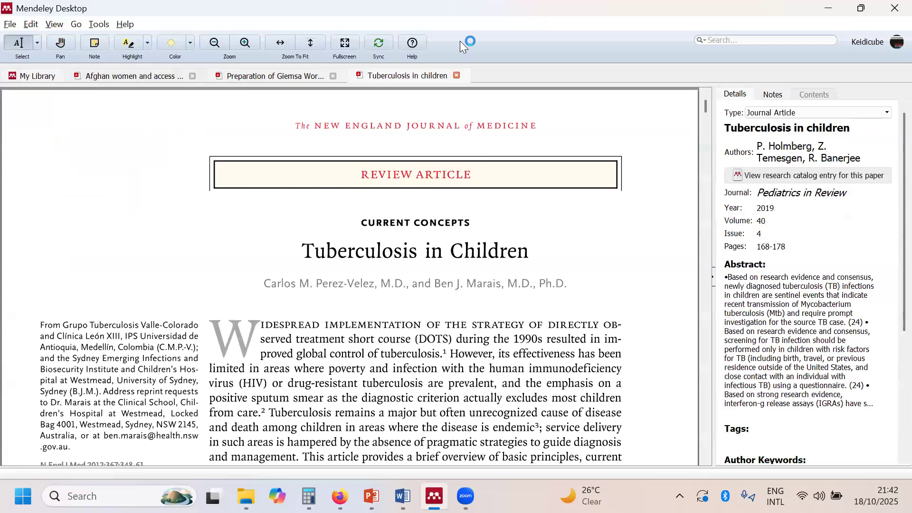
pyautogui.click(457, 74)
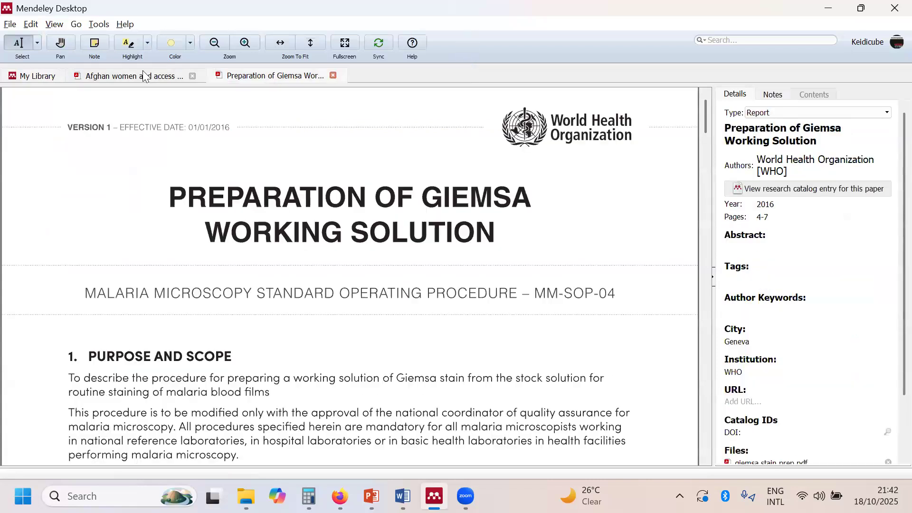
pyautogui.click(58, 76)
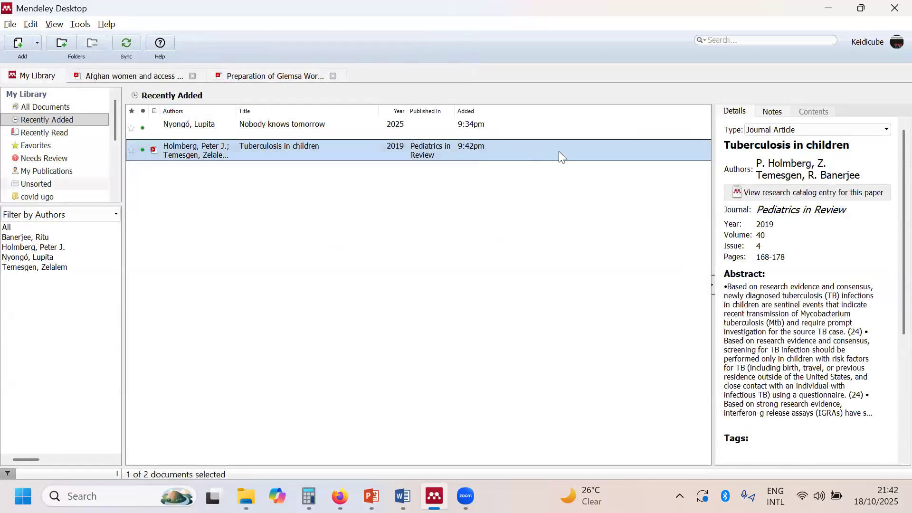
# Review the "Tuberculosis in children" reference details, including journal, catalog IDs, attached file and author list.
pyautogui.click(819, 175)
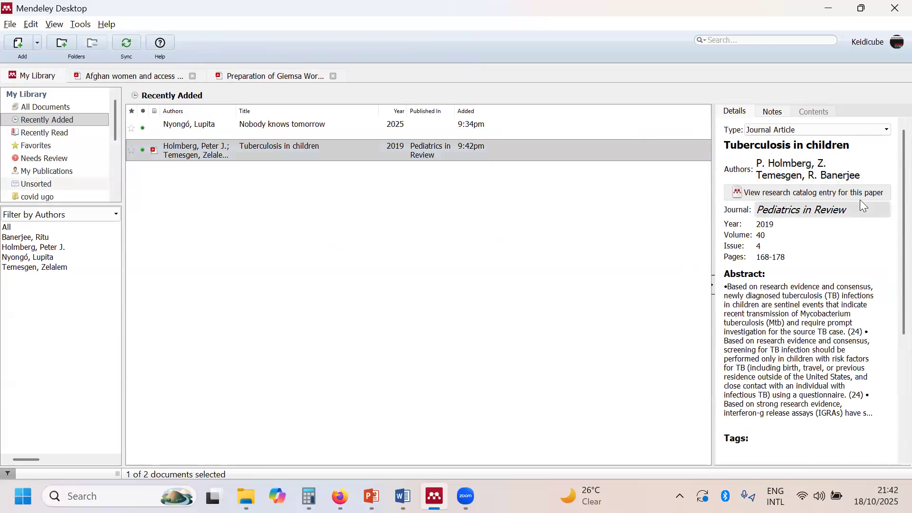
pyautogui.scroll(-4, 816, 392)
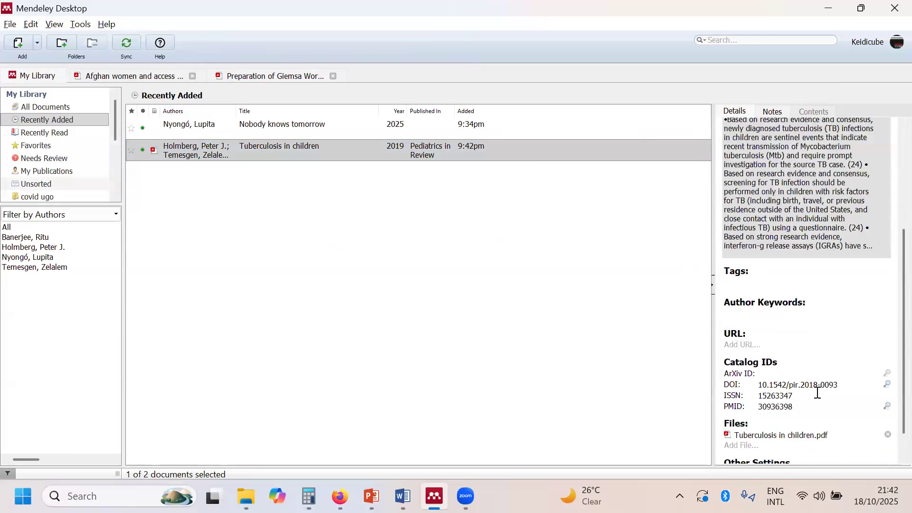
pyautogui.scroll(-1, 817, 392)
pyautogui.scroll(5, 817, 393)
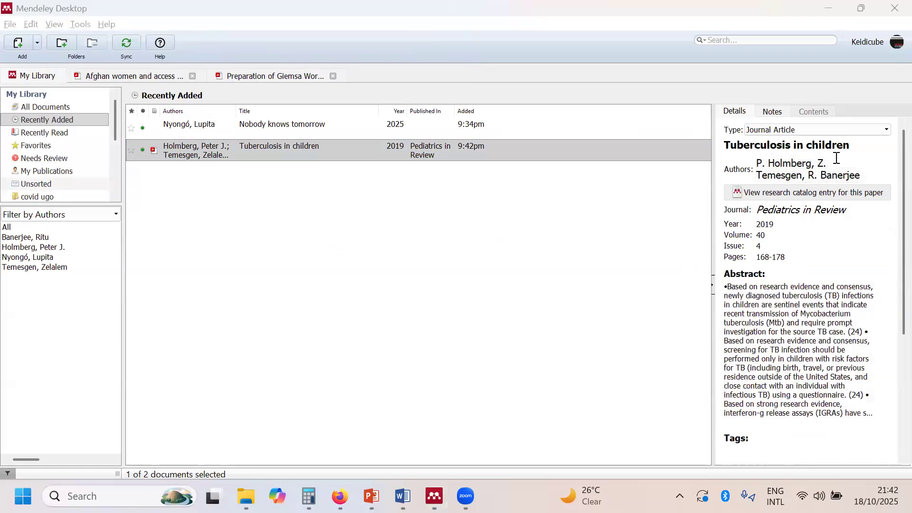
pyautogui.click(810, 165)
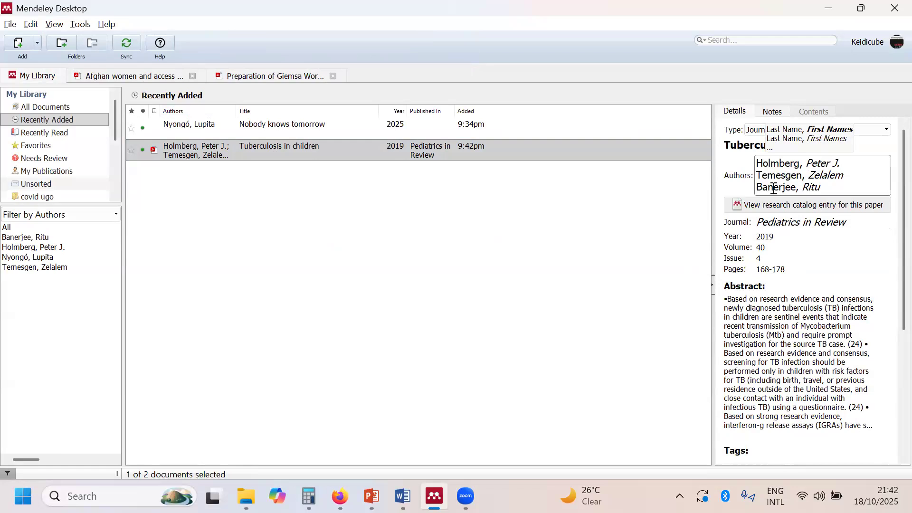
pyautogui.click(521, 141)
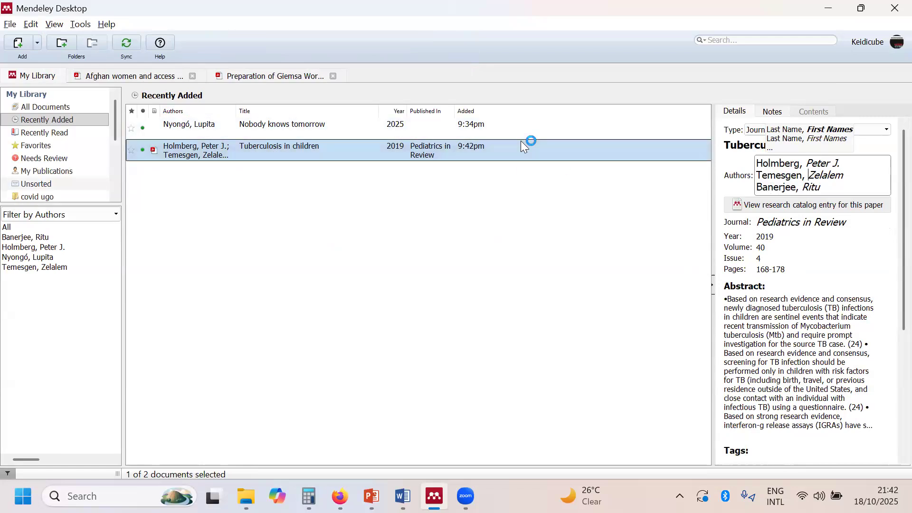
# Reopen the "Tuberculosis in children" PDF and compare its authors, journal and citation line with the imported reference details.
pyautogui.doubleClick(495, 148)
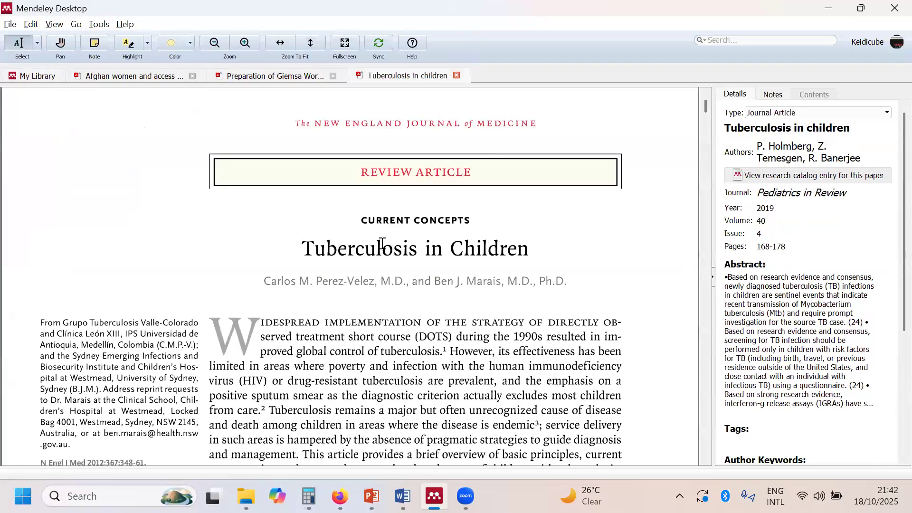
pyautogui.click(791, 157)
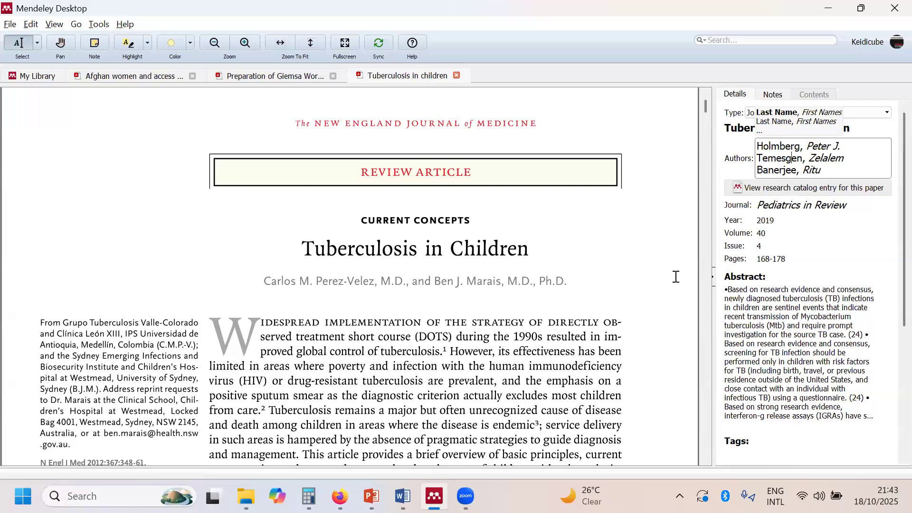
pyautogui.scroll(1, 676, 276)
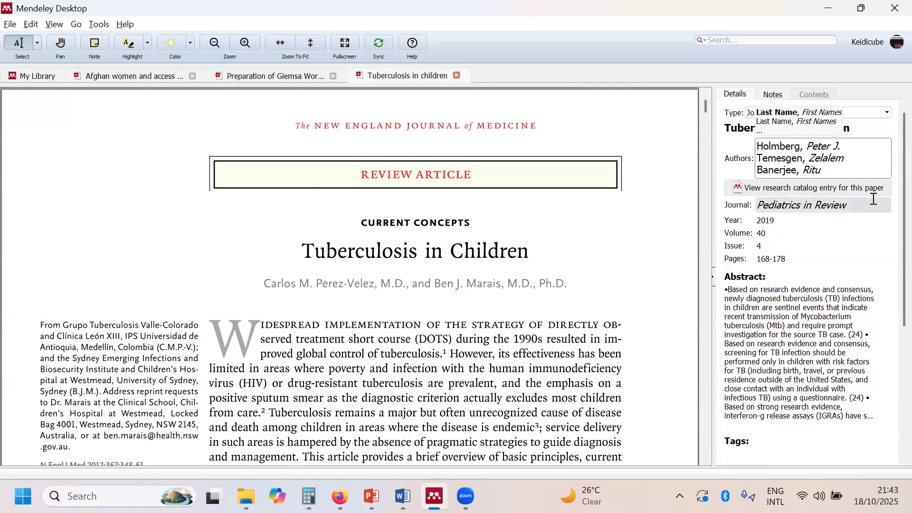
pyautogui.click(875, 243)
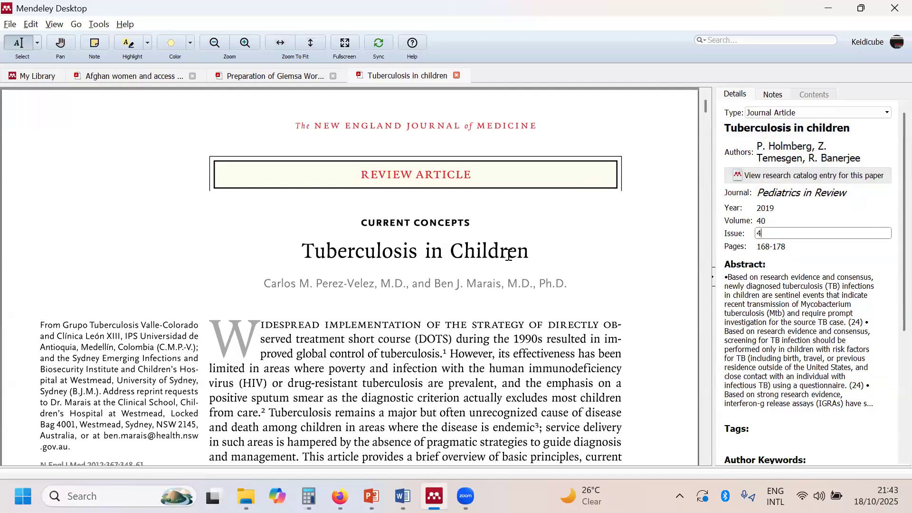
pyautogui.click(808, 148)
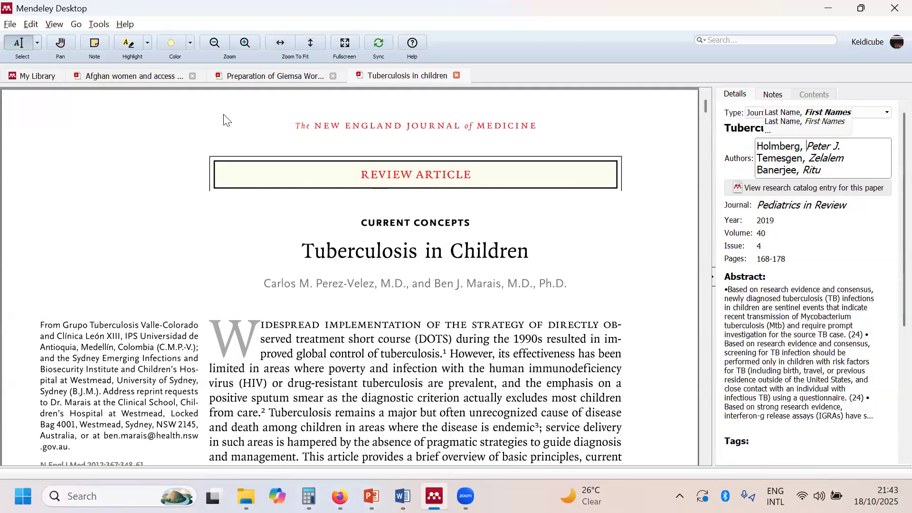
pyautogui.click(336, 22)
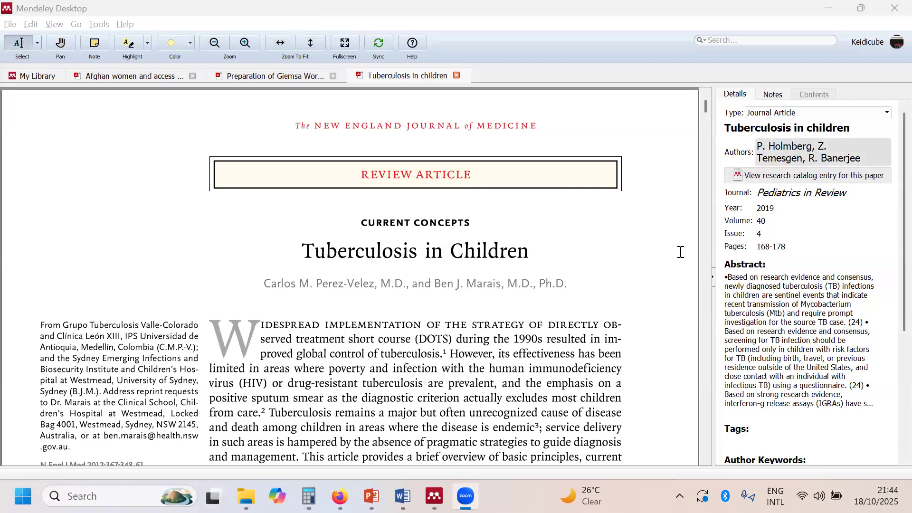
pyautogui.scroll(-3, 680, 251)
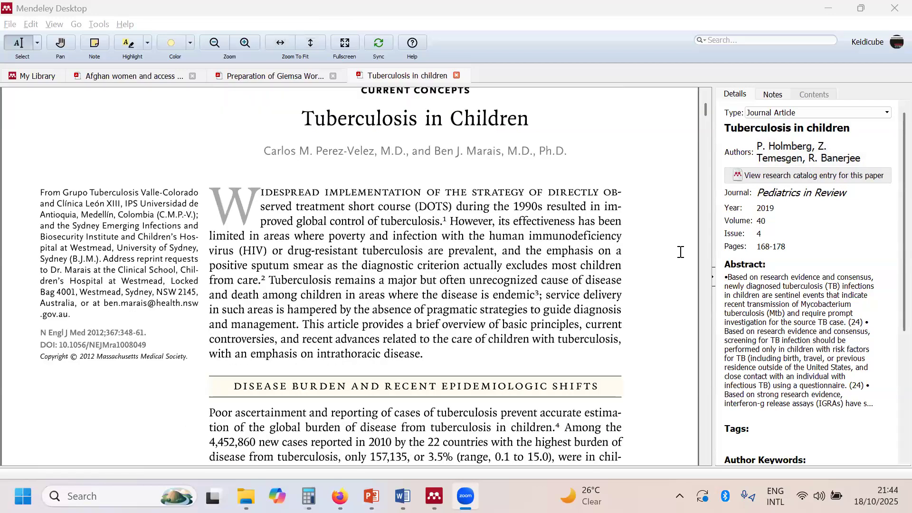
pyautogui.scroll(-1, 681, 251)
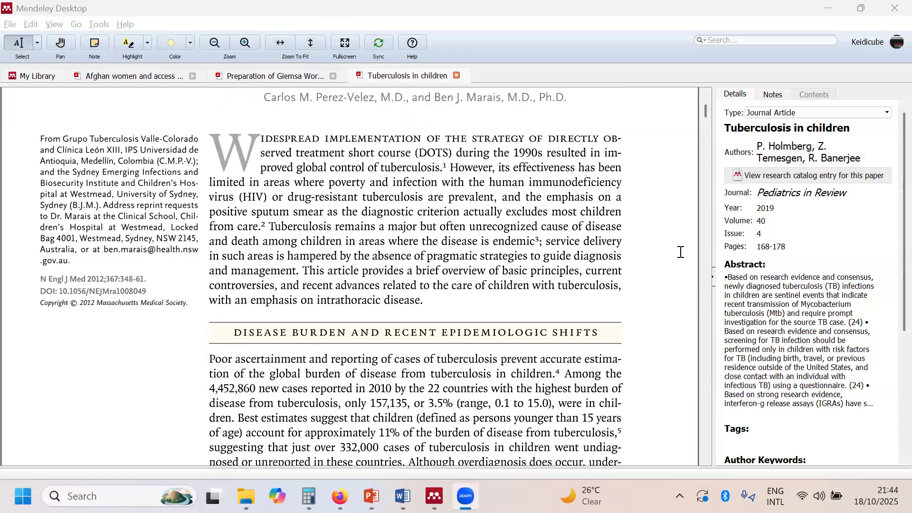
pyautogui.scroll(3, 681, 252)
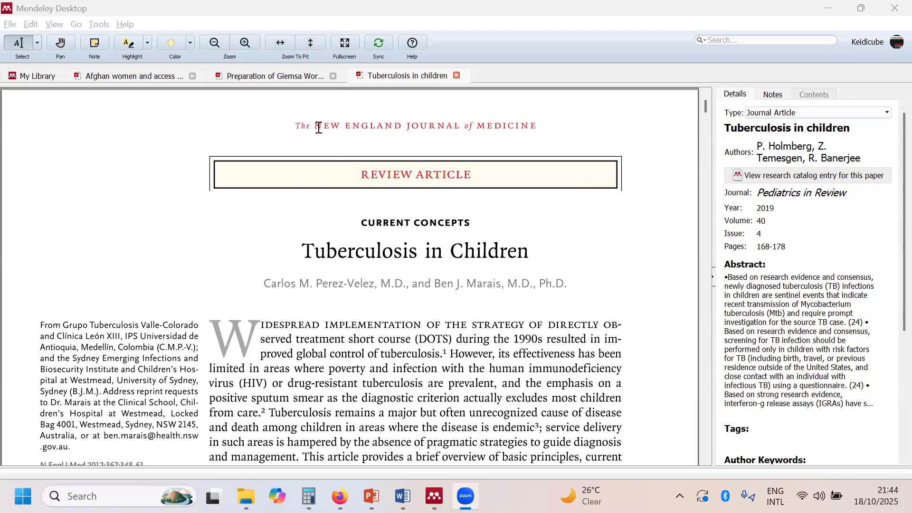
# Set the reference's journal to "The New England Journal of Medicine", with the title's main words capitalised.
pyautogui.click(785, 195)
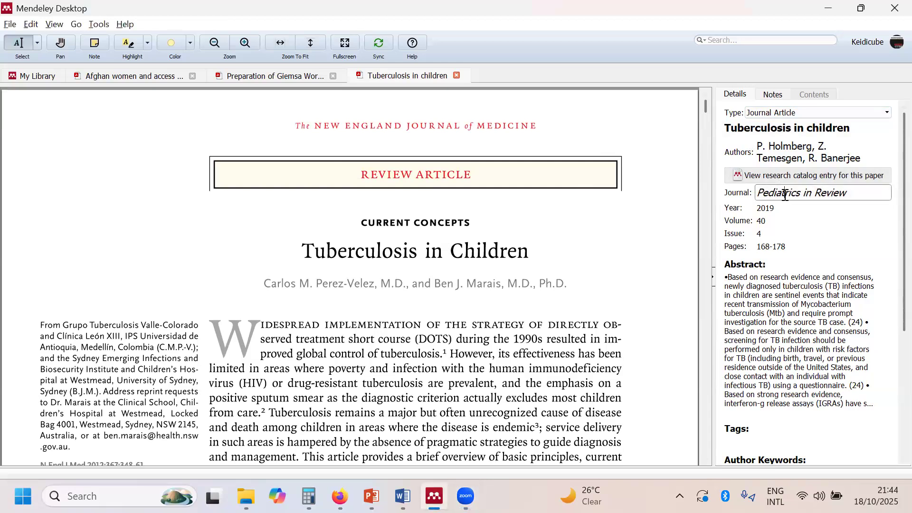
pyautogui.hotkey('ctrl', 'a')
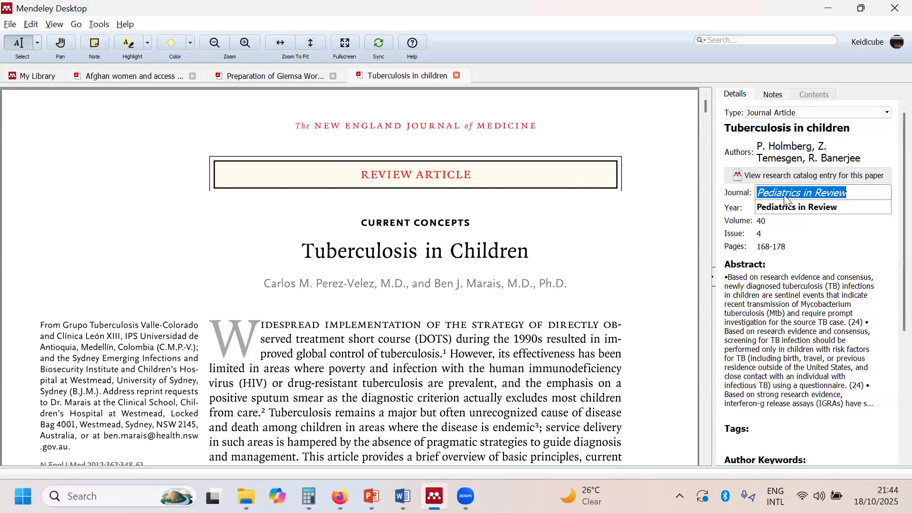
pyautogui.write('the')
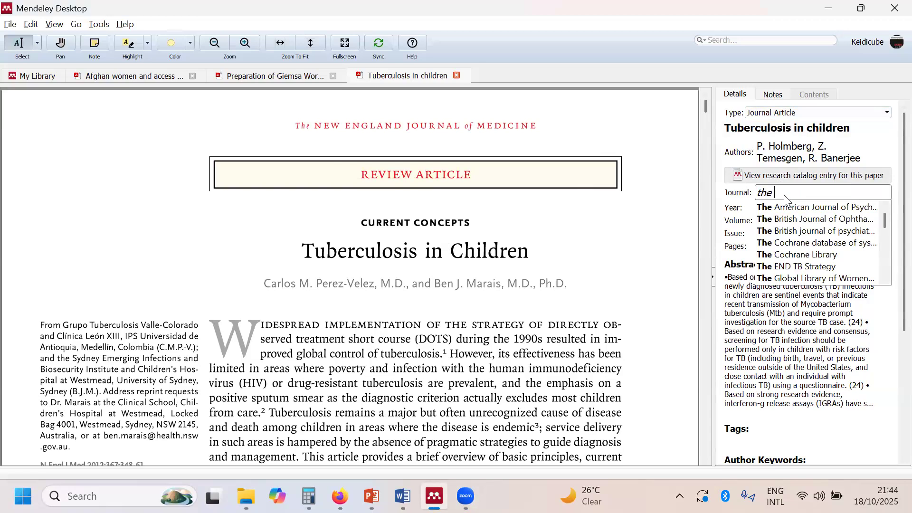
pyautogui.write(' new england')
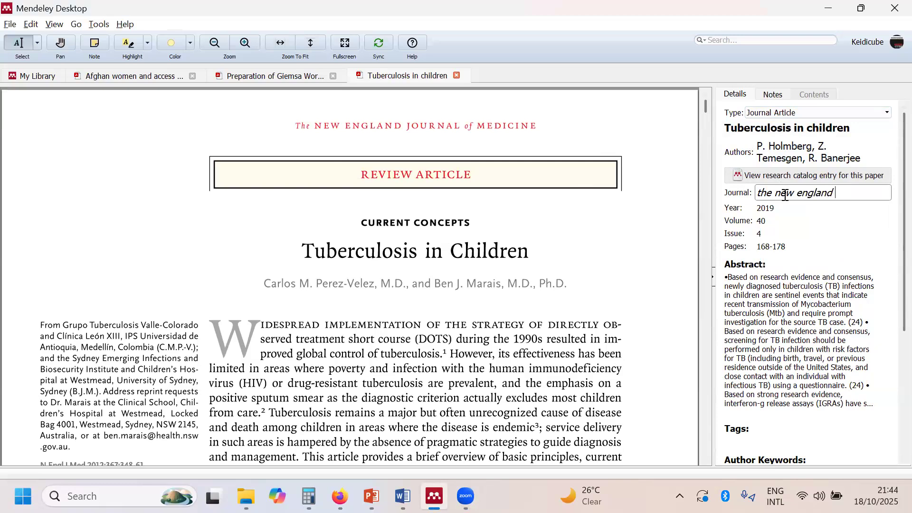
pyautogui.press('BackSpace')
pyautogui.press('BackSpace')
pyautogui.press('BackSpace')
pyautogui.press('BackSpace')
pyautogui.press('BackSpace')
pyautogui.press('BackSpace')
pyautogui.press('BackSpace')
pyautogui.press('BackSpace')
pyautogui.press('BackSpace')
pyautogui.press('BackSpace')
pyautogui.press('BackSpace')
pyautogui.press('BackSpace')
pyautogui.press('BackSpace')
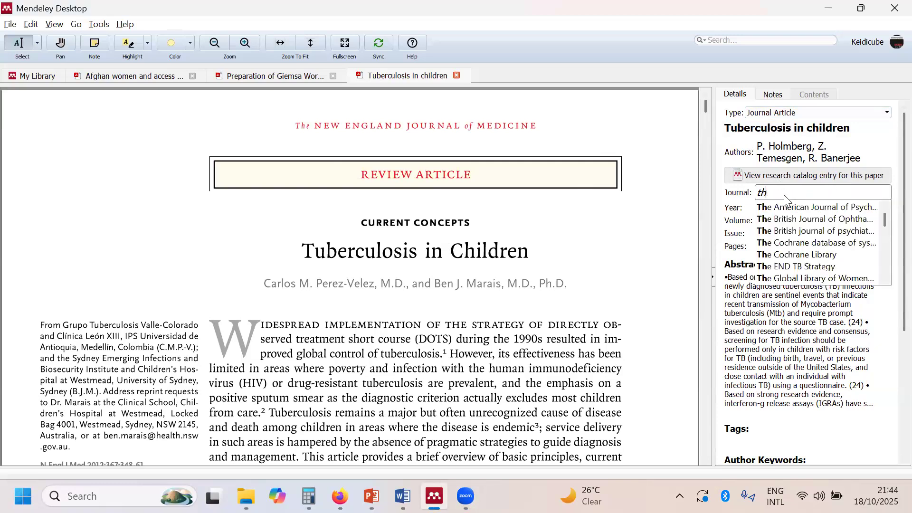
pyautogui.press('BackSpace')
pyautogui.write('The ')
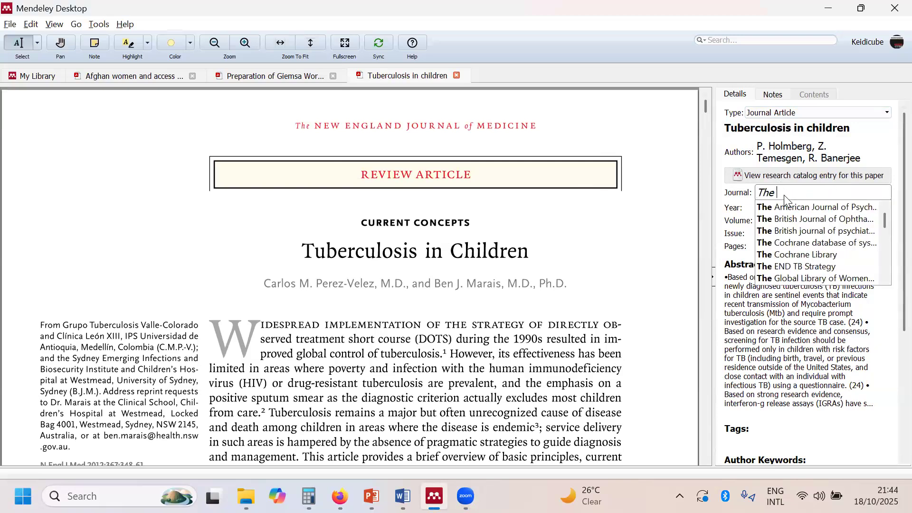
pyautogui.write('New')
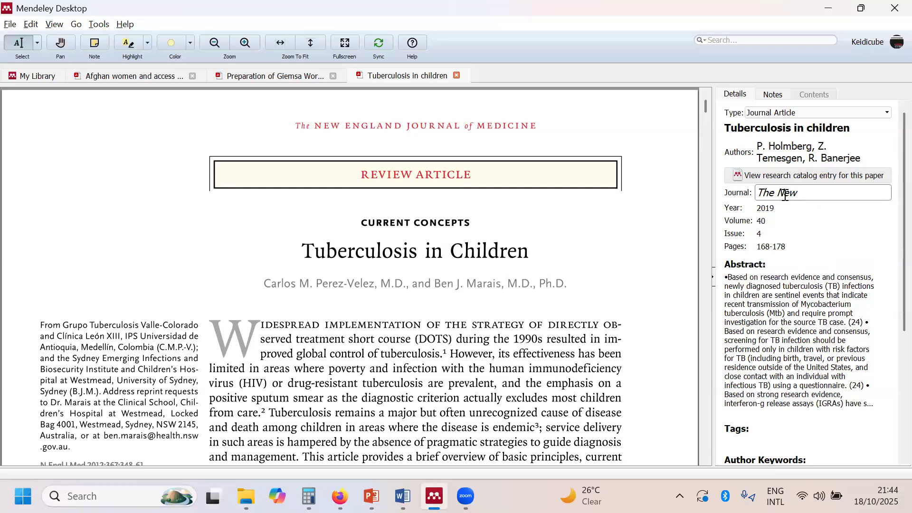
pyautogui.write(' England Journal of Medi')
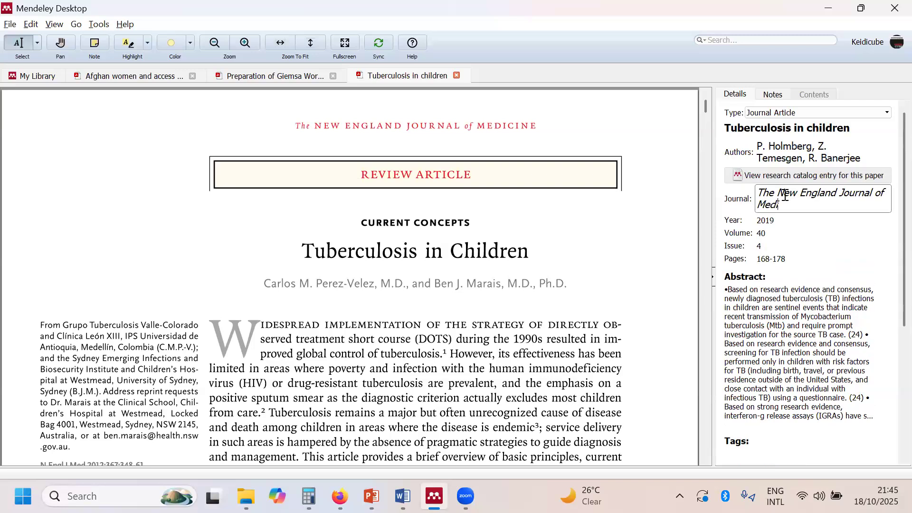
pyautogui.write('cine')
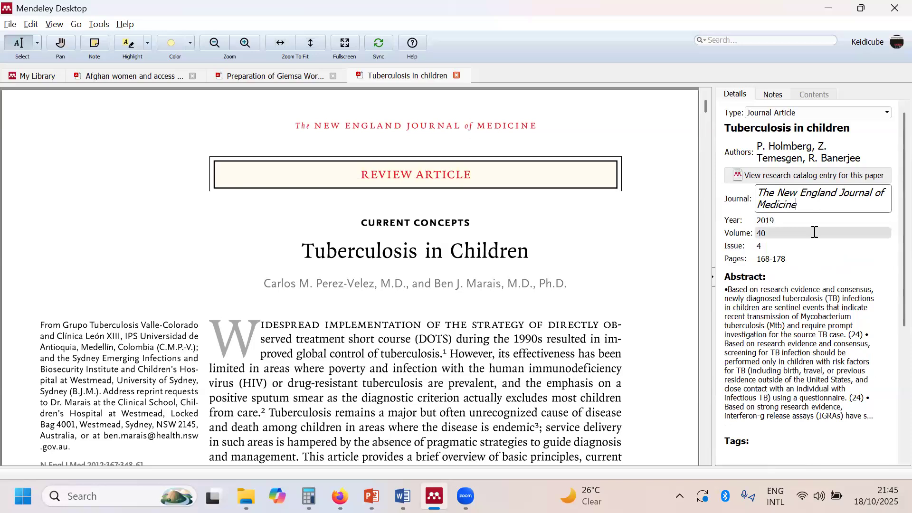
# Find the publication date in the article's first-page footer and set the reference's year to 2012.
pyautogui.click(790, 220)
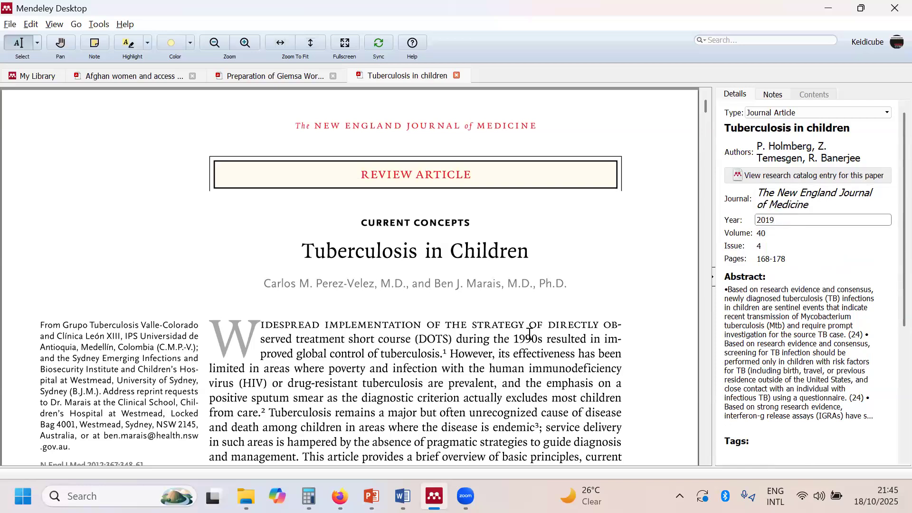
pyautogui.scroll(-3, 529, 333)
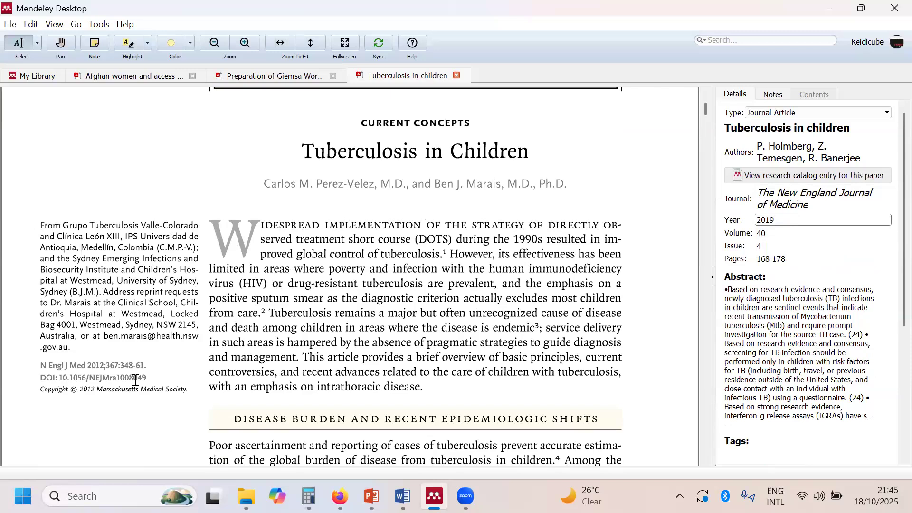
pyautogui.scroll(-3, 135, 380)
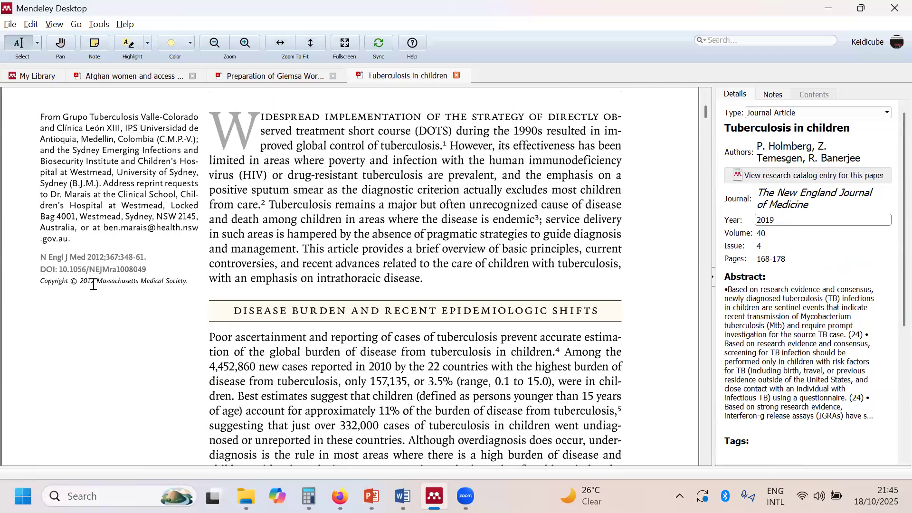
pyautogui.scroll(-12, 94, 283)
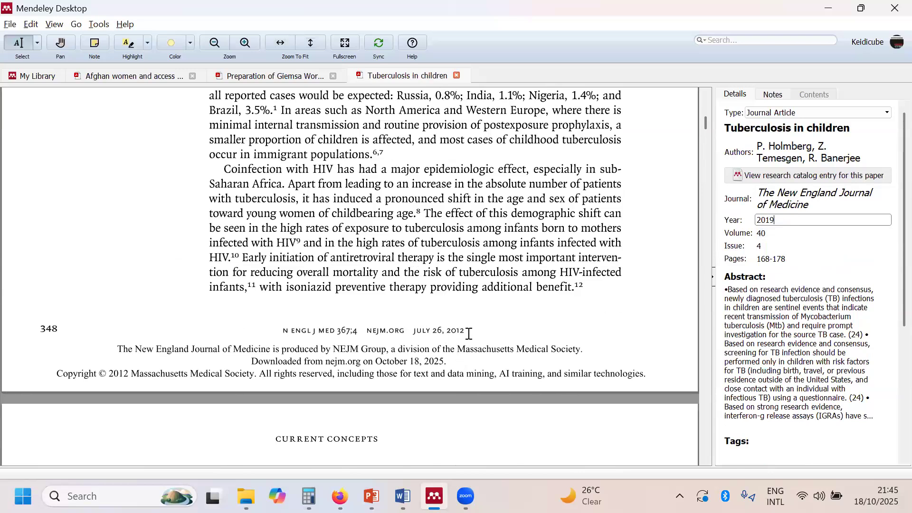
pyautogui.press('BackSpace')
pyautogui.write('2')
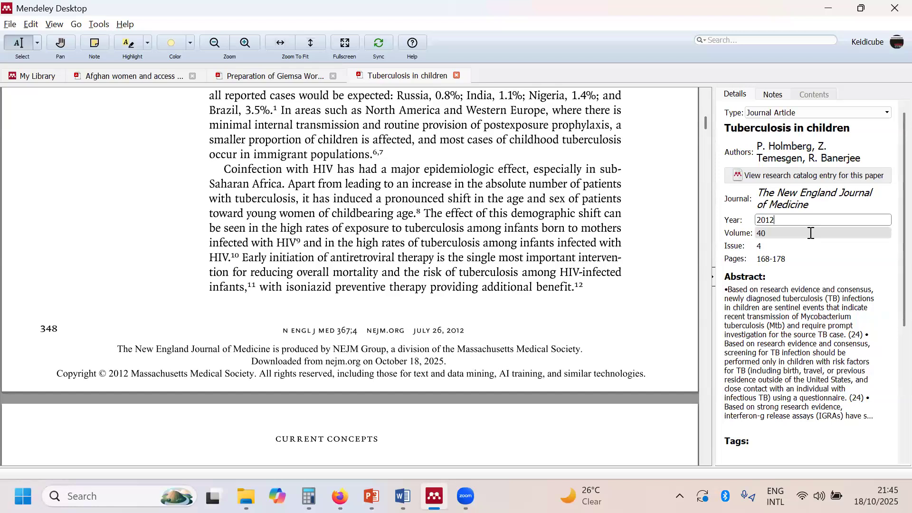
# Set the reference's volume to 367, as given in the article's page footer.
pyautogui.click(776, 236)
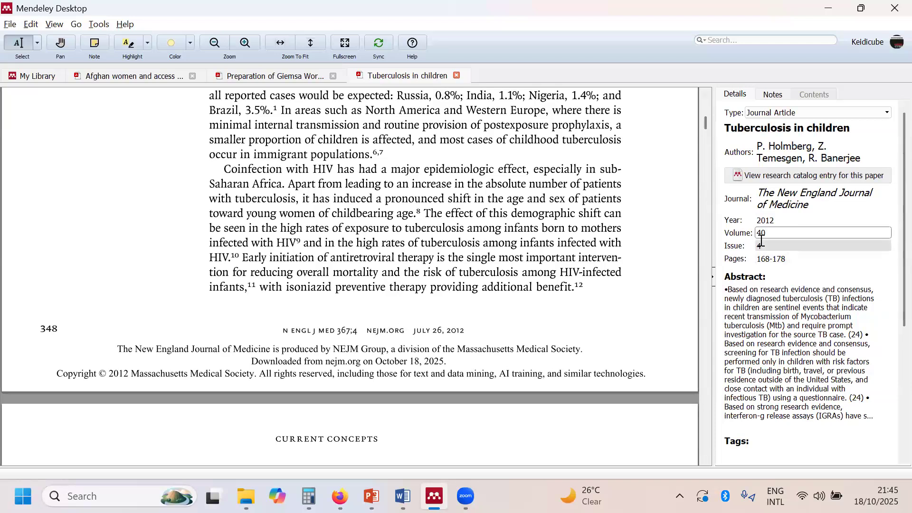
pyautogui.press('BackSpace')
pyautogui.press('BackSpace')
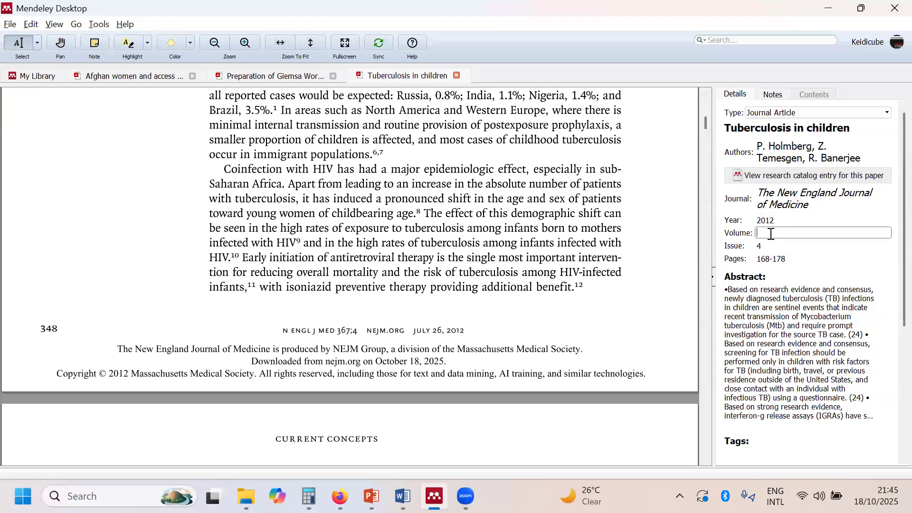
pyautogui.write('367')
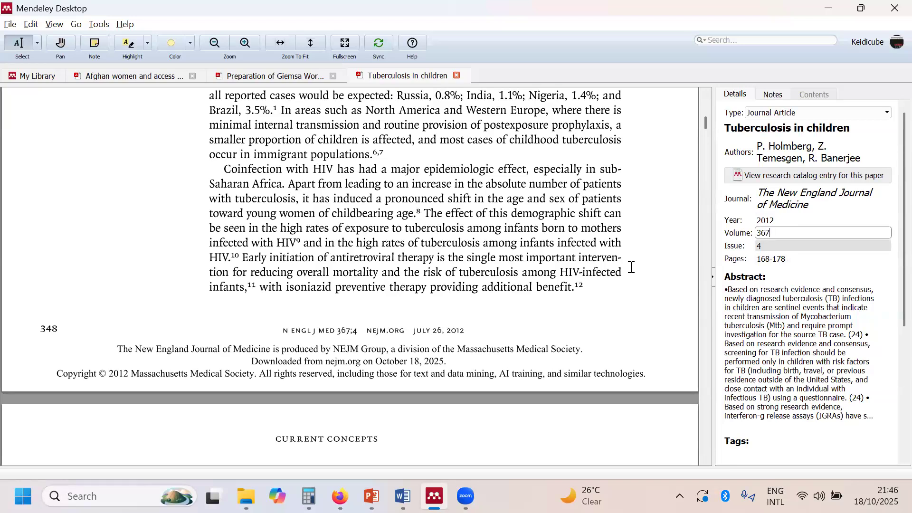
# Check the issue number in the article's page footer against the reference's Issue field.
pyautogui.scroll(-4, 533, 351)
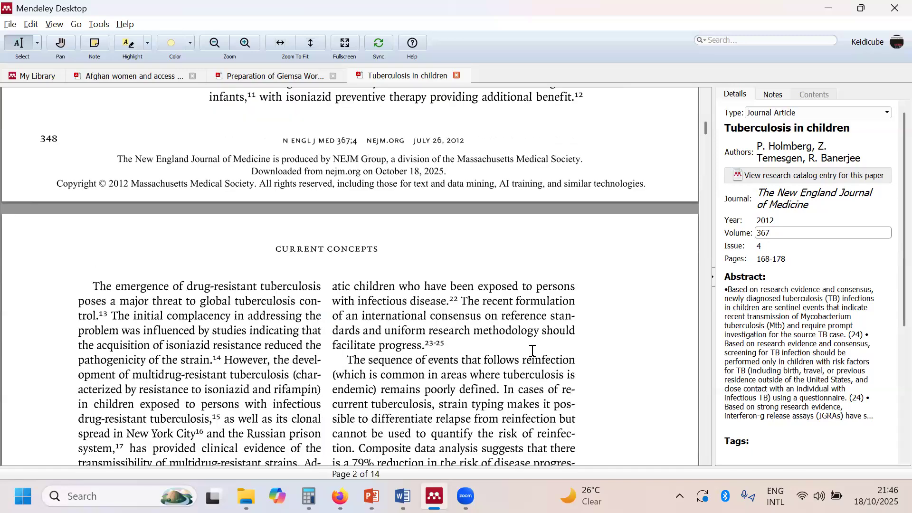
pyautogui.scroll(-5, 533, 350)
pyautogui.scroll(12, 525, 333)
pyautogui.scroll(3, 522, 325)
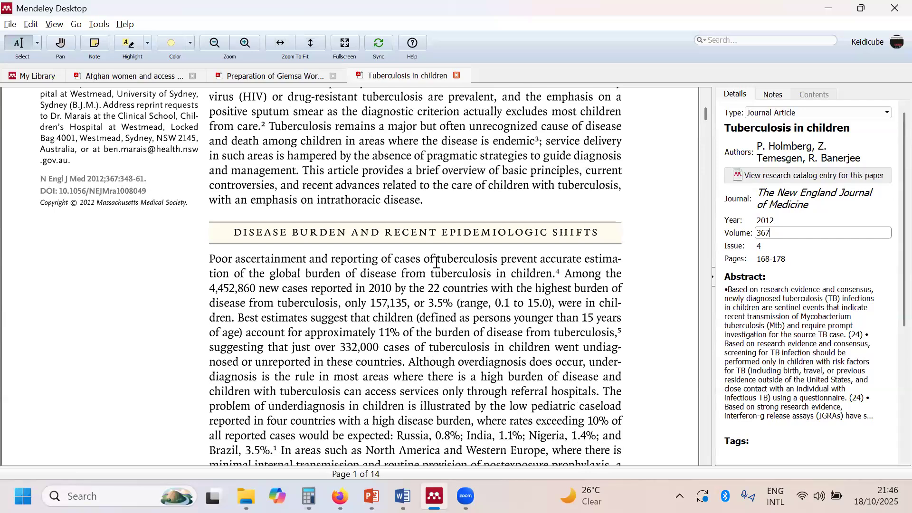
pyautogui.scroll(-4, 436, 262)
pyautogui.scroll(-3, 436, 263)
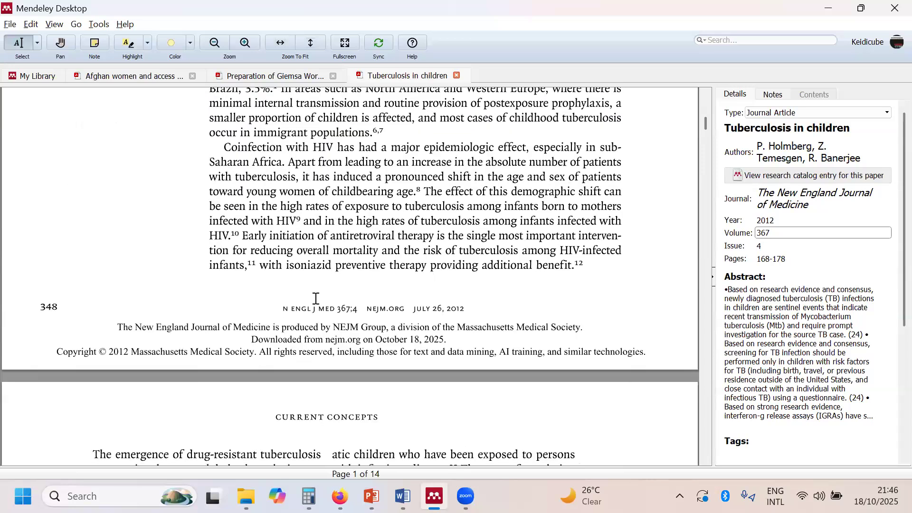
pyautogui.click(775, 246)
pyautogui.scroll(-1, 540, 275)
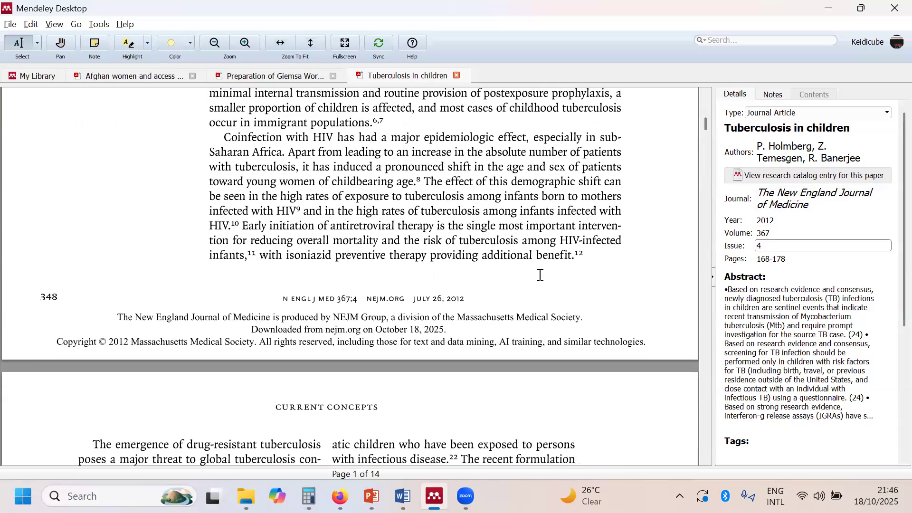
# Set the page range in the article's details to 348-361, matching the citation printed in the PDF.
pyautogui.scroll(10, 522, 290)
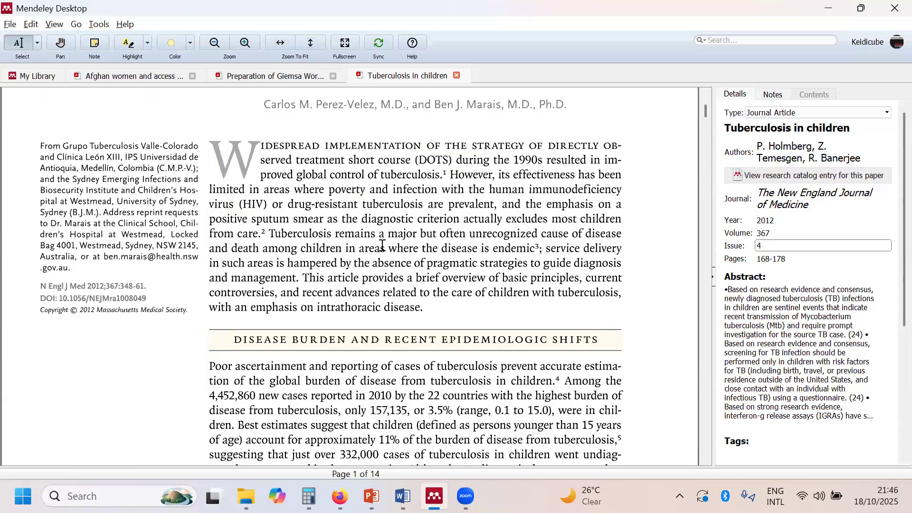
pyautogui.scroll(-1, 383, 245)
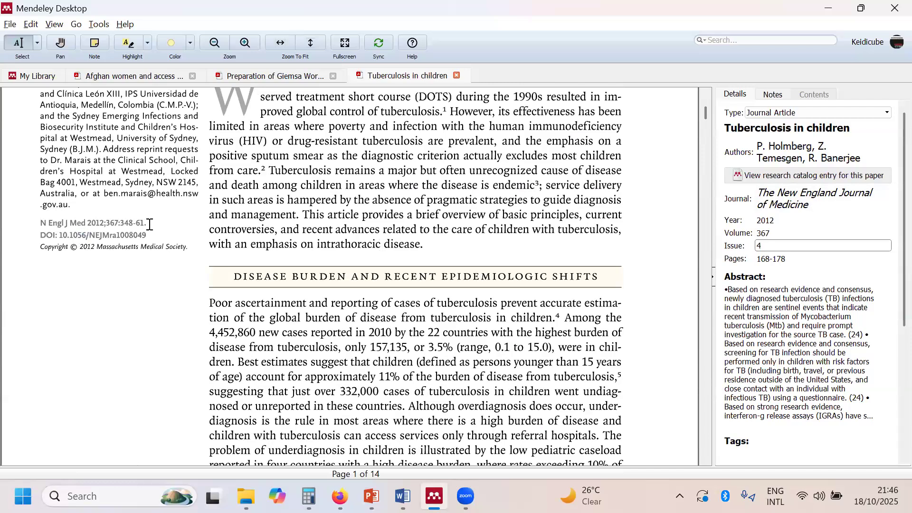
pyautogui.click(809, 259)
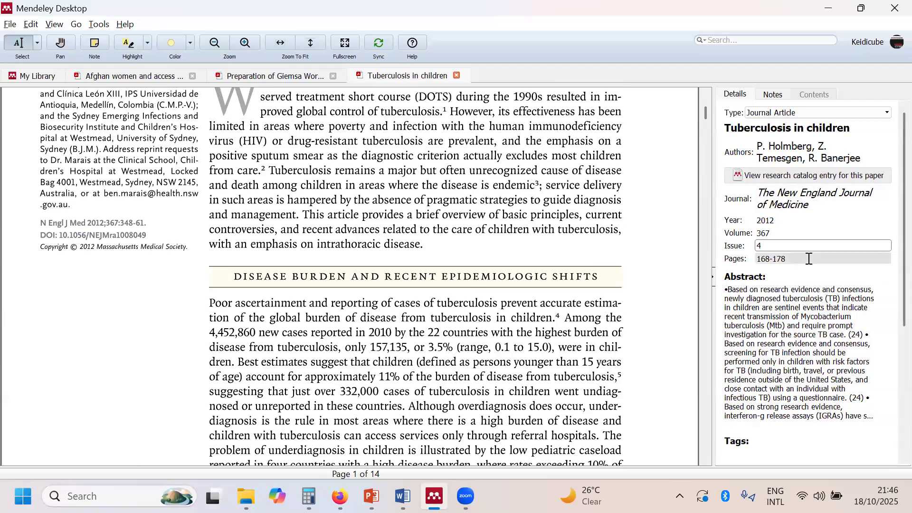
pyautogui.press('BackSpace')
pyautogui.press('BackSpace')
pyautogui.press('BackSpace')
pyautogui.press('BackSpace')
pyautogui.press('BackSpace')
pyautogui.press('BackSpace')
pyautogui.press('BackSpace')
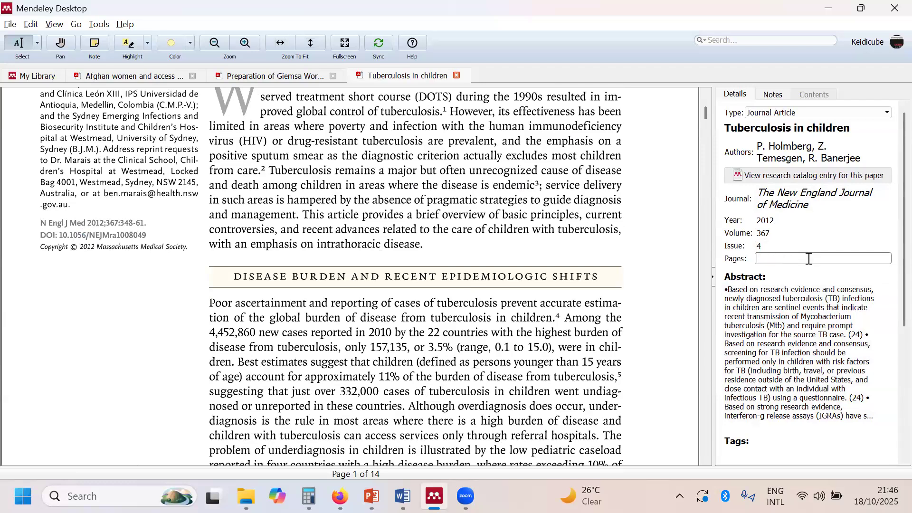
pyautogui.write('348-361')
# Replace the article's DOI in its catalog IDs with 10.1056/NEJMra1008049, copied from the PDF's first page.
pyautogui.scroll(-3, 833, 356)
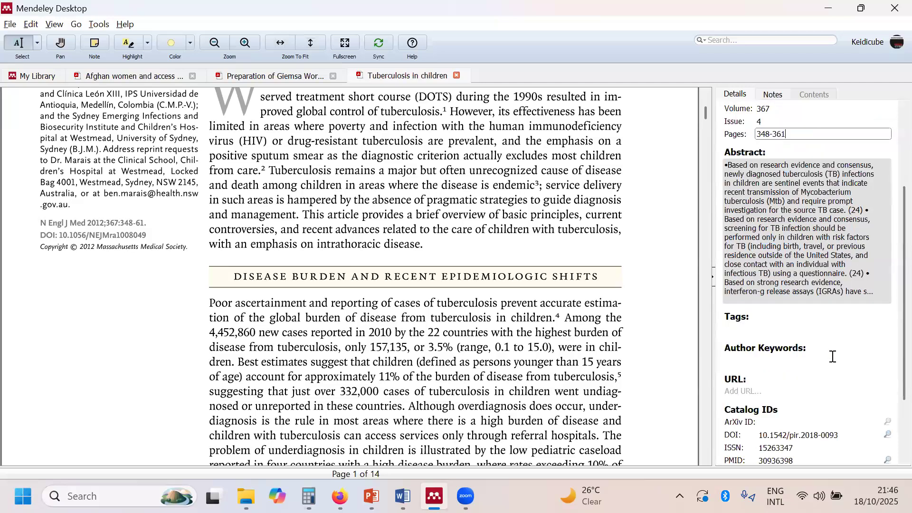
pyautogui.scroll(-3, 833, 356)
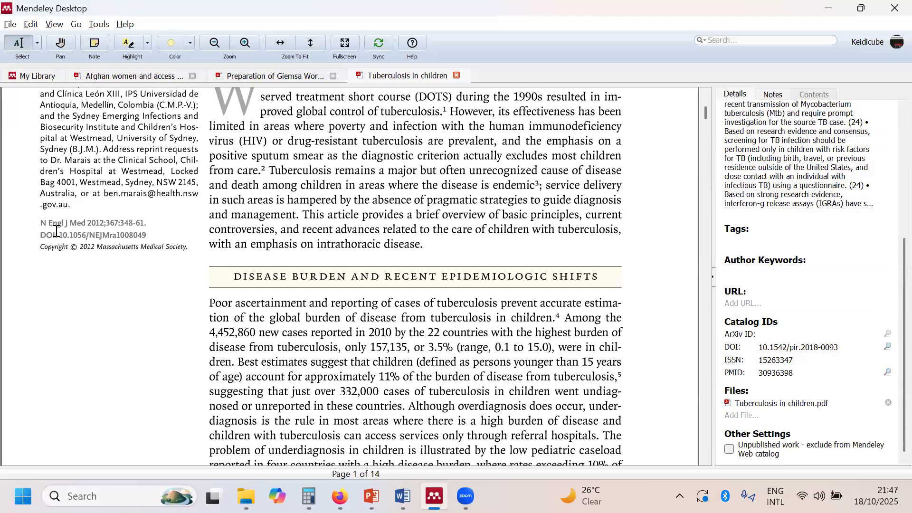
pyautogui.moveTo(60, 235); pyautogui.dragTo(147, 233)
pyautogui.click(148, 234)
pyautogui.moveTo(59, 235); pyautogui.dragTo(144, 232)
pyautogui.hotkey('ctrl', 'c')
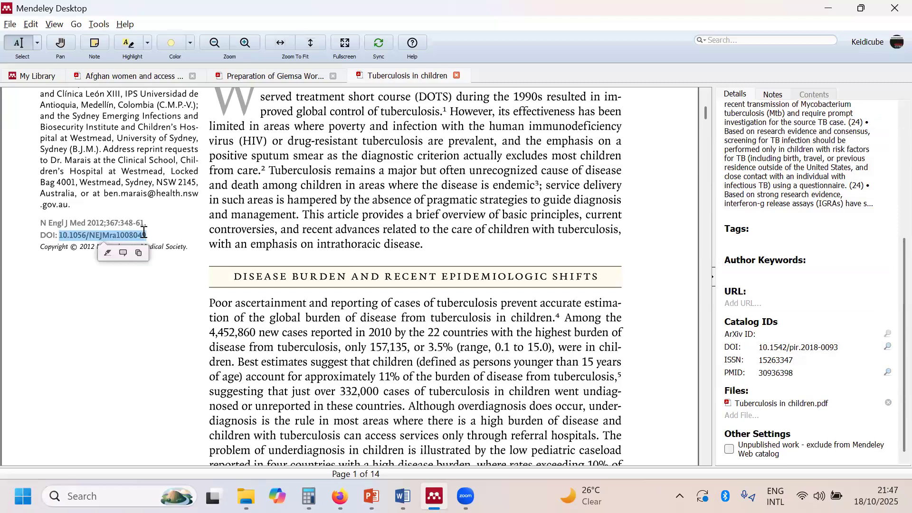
pyautogui.click(779, 348)
pyautogui.hotkey('ctrl', 'a')
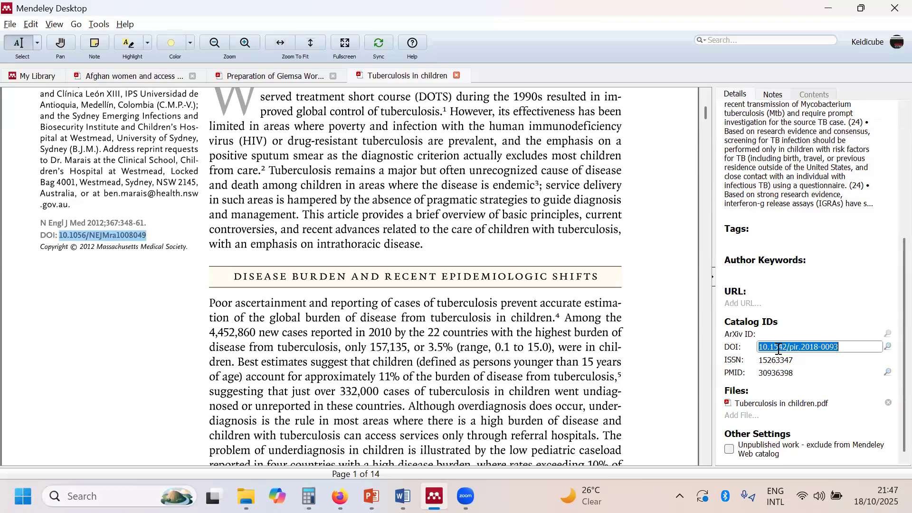
pyautogui.hotkey('ctrl', 'v')
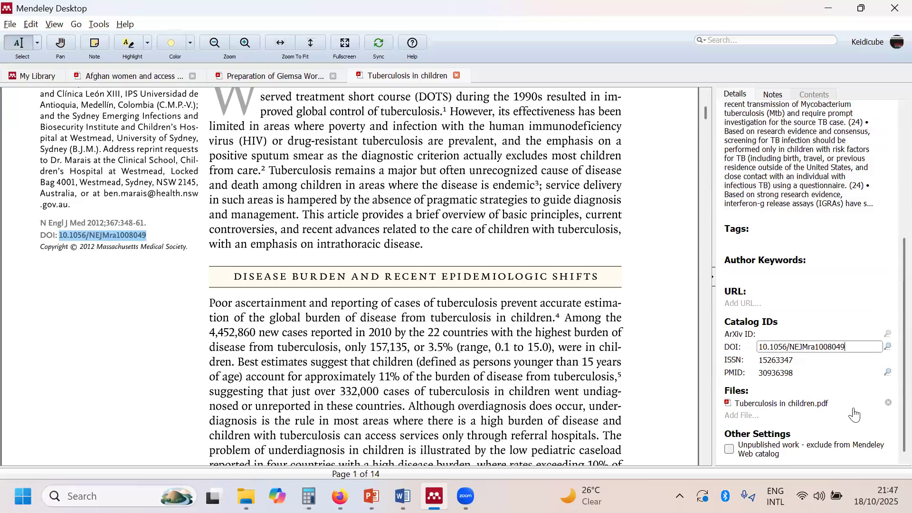
# Clear the ISSN and PMID values from the article's catalog IDs.
pyautogui.click(806, 360)
pyautogui.press('BackSpace')
pyautogui.press('BackSpace')
pyautogui.press('BackSpace')
pyautogui.press('BackSpace')
pyautogui.press('BackSpace')
pyautogui.press('BackSpace')
pyautogui.press('BackSpace')
pyautogui.press('BackSpace')
pyautogui.click(804, 369)
pyautogui.press('BackSpace')
pyautogui.press('BackSpace')
pyautogui.press('BackSpace')
pyautogui.press('BackSpace')
pyautogui.press('BackSpace')
pyautogui.press('BackSpace')
pyautogui.press('BackSpace')
pyautogui.press('BackSpace')
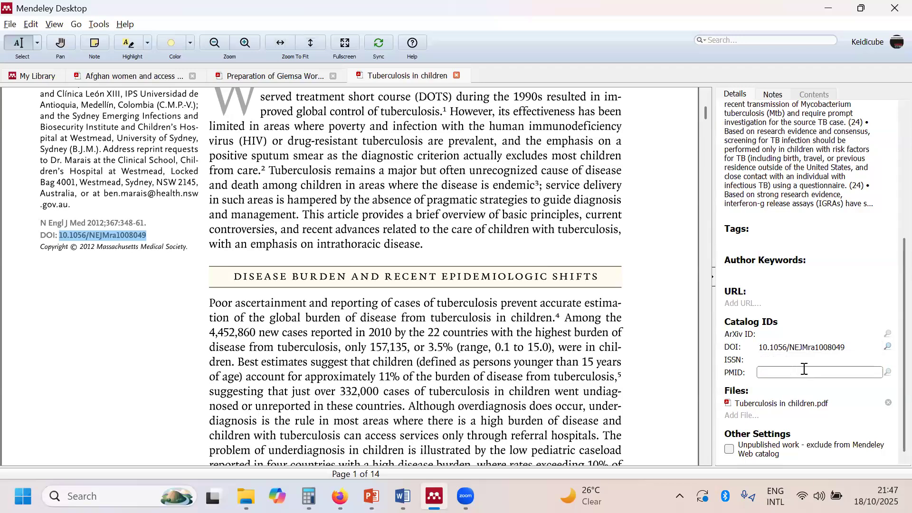
# Replace the listed authors in the article's details with the first author printed under the PDF title, last name first.
pyautogui.scroll(3, 572, 232)
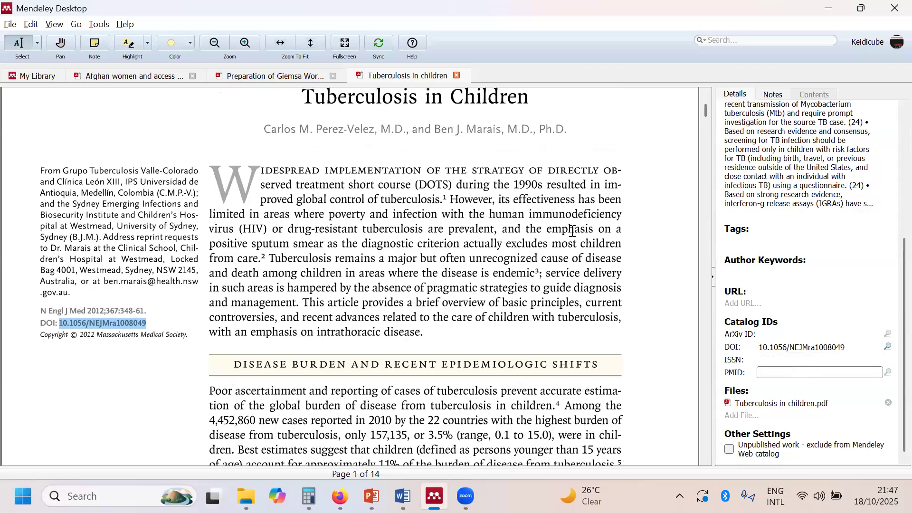
pyautogui.scroll(5, 834, 169)
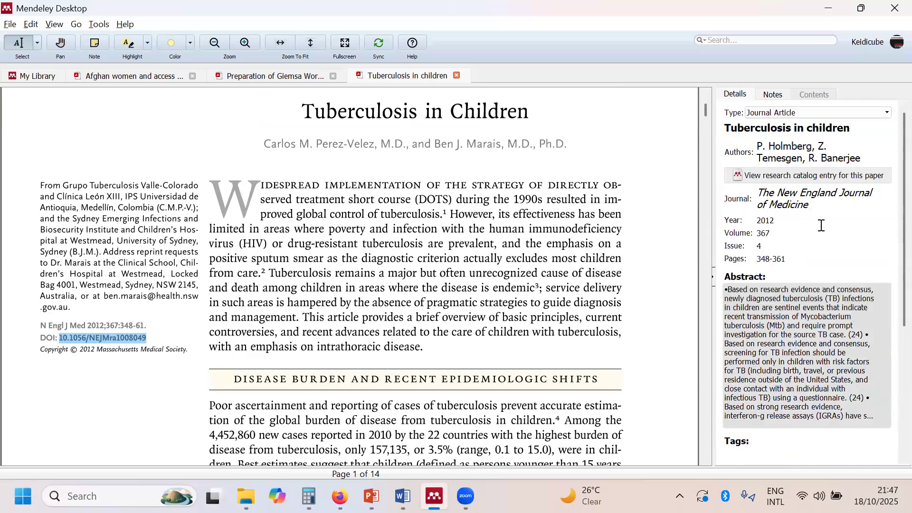
pyautogui.click(783, 150)
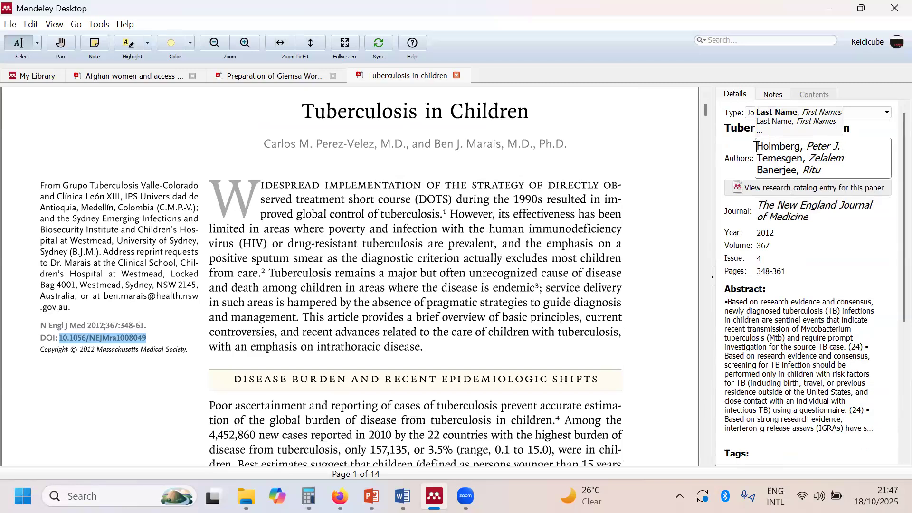
pyautogui.moveTo(756, 146); pyautogui.dragTo(846, 195)
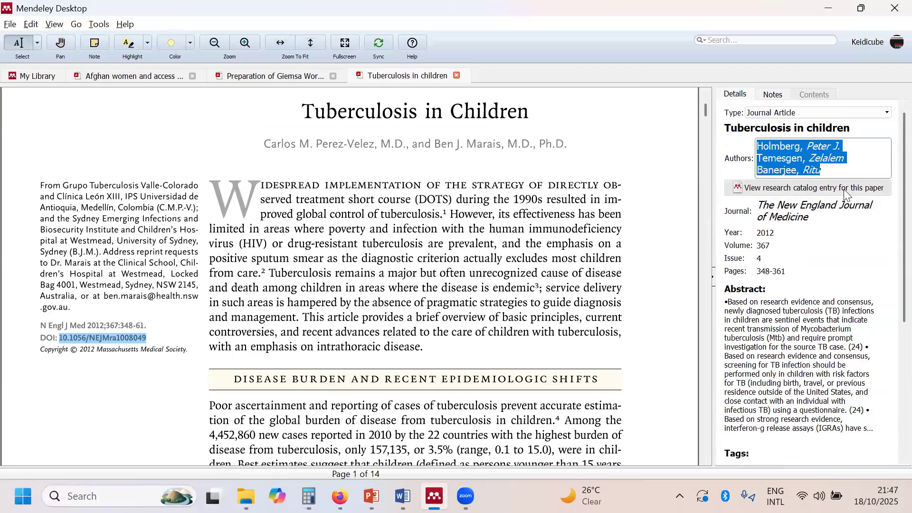
pyautogui.press('BackSpace')
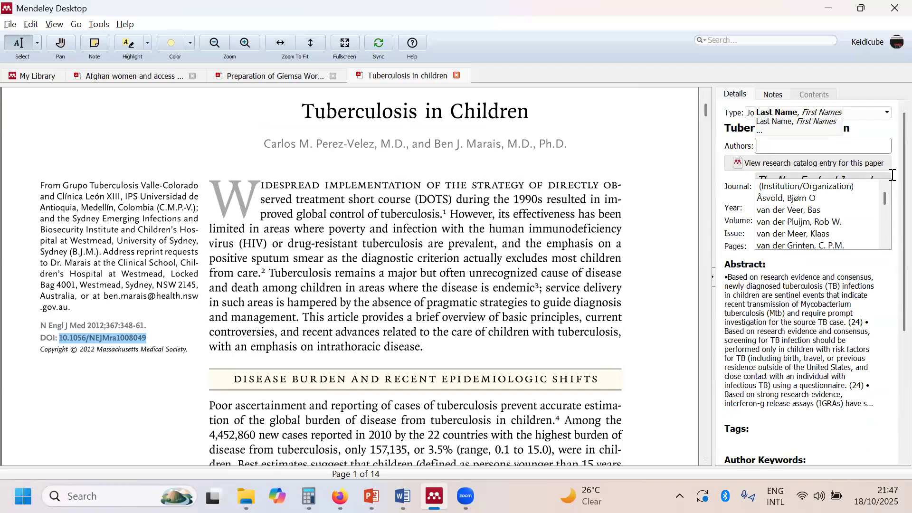
pyautogui.write('Pere')
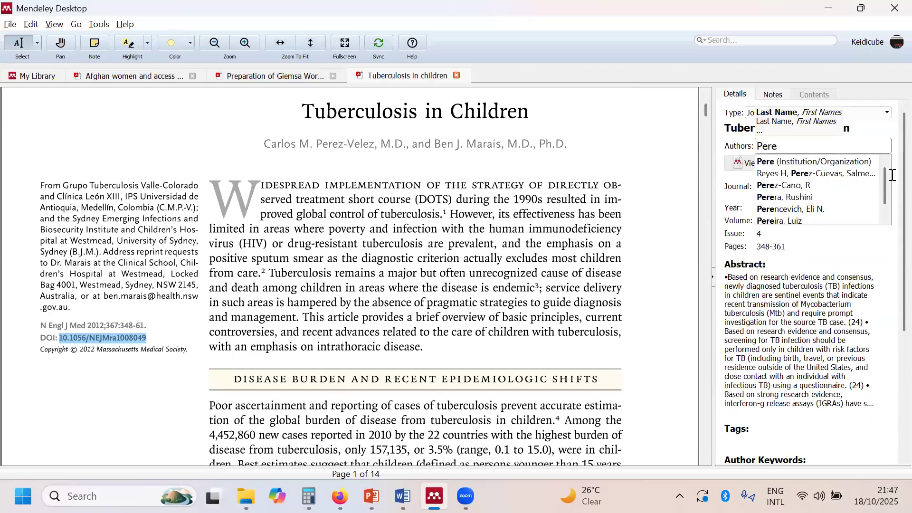
pyautogui.write('z-Velez')
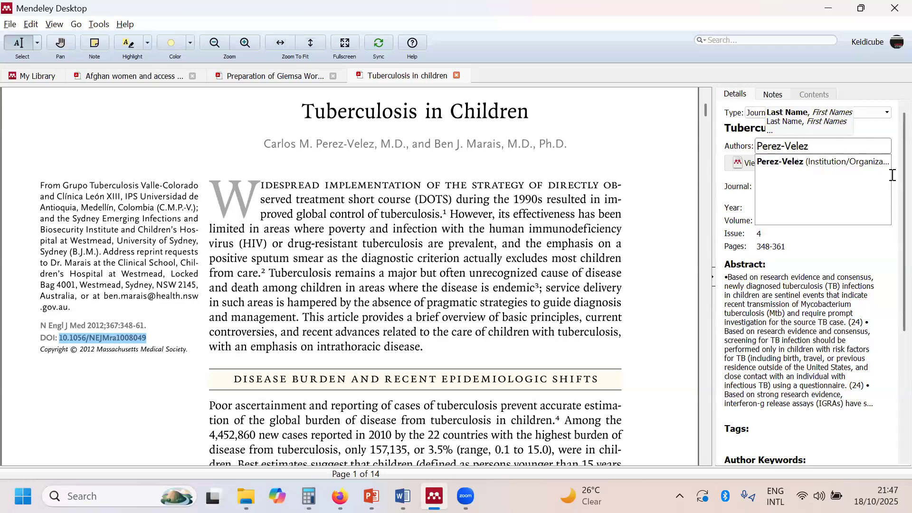
pyautogui.write(',')
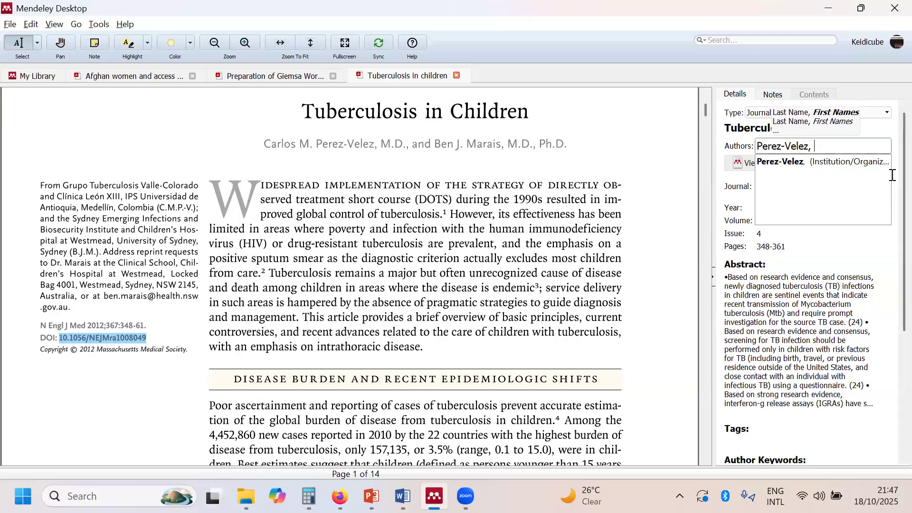
pyautogui.write(' Carlos')
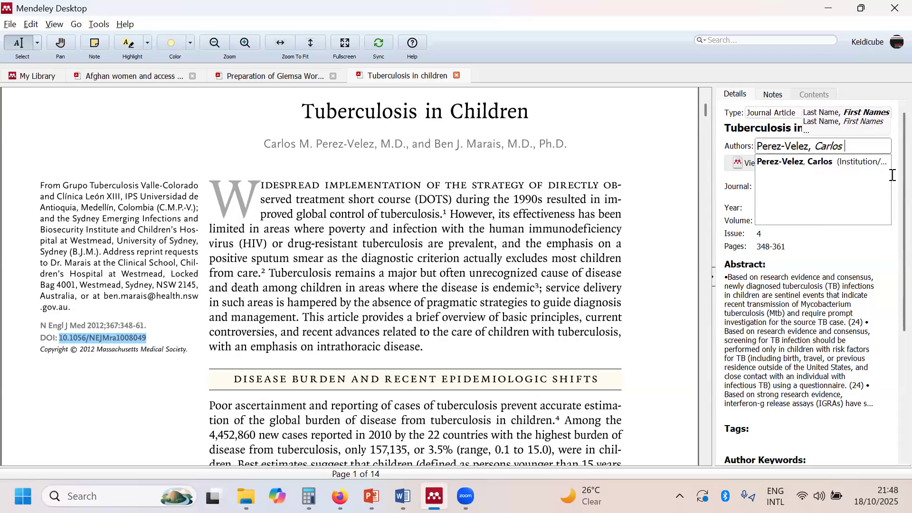
pyautogui.write(' M')
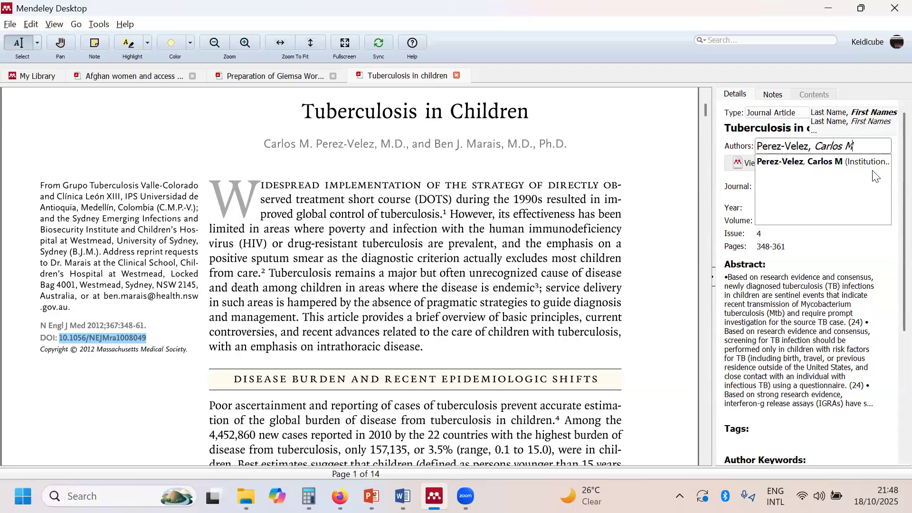
pyautogui.press('Return')
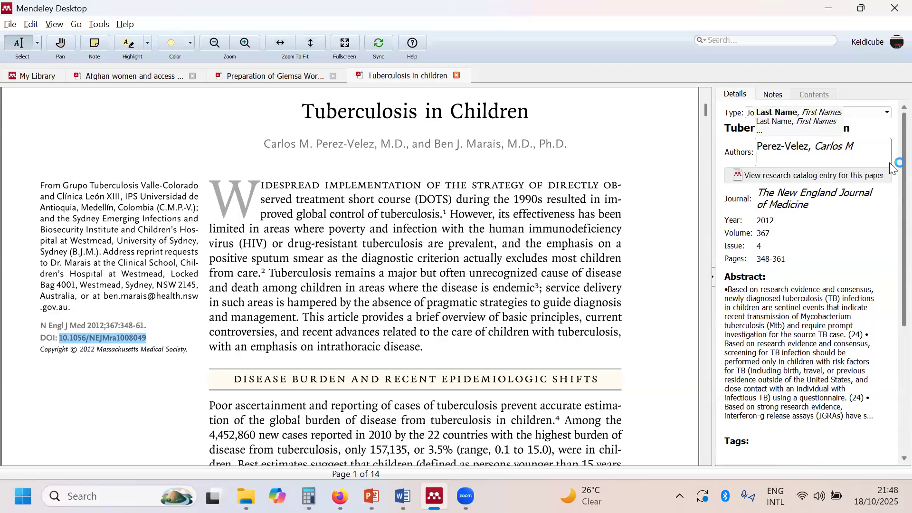
# Add the second author's name, last name first, on its own line and return to the library's document list.
pyautogui.write('Mara')
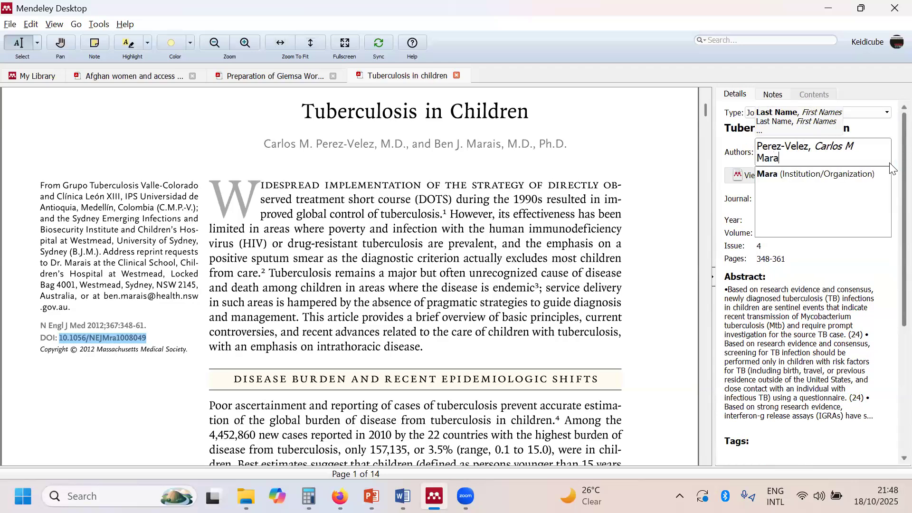
pyautogui.write('is, Ben J')
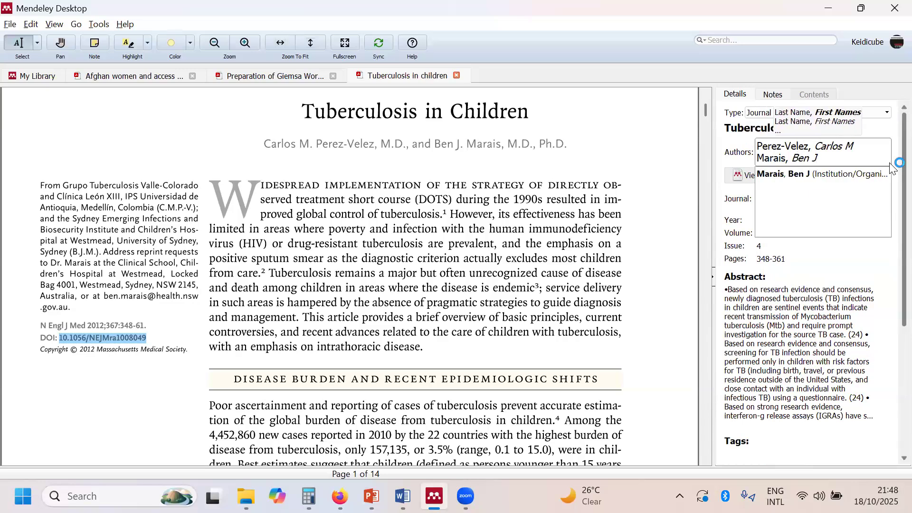
pyautogui.click(859, 290)
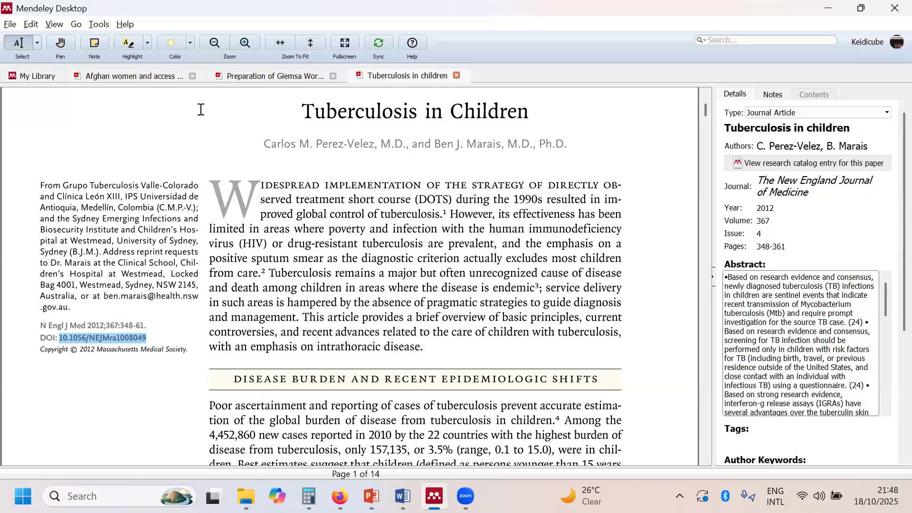
pyautogui.click(47, 80)
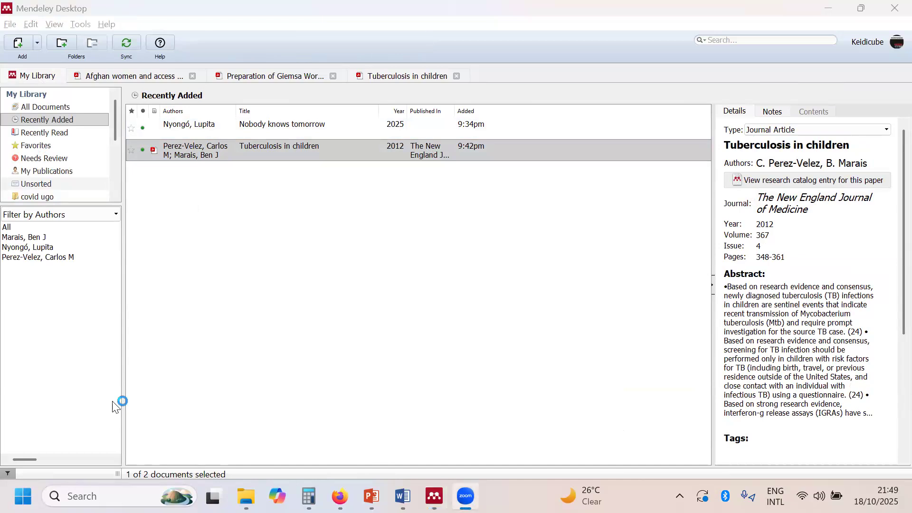
# Switch to Firefox and search Google for "complication of pneumonia in infants in nigeria".
pyautogui.hotkey('alt', 'Tab')
pyautogui.hotkey('alt', 'Tab')
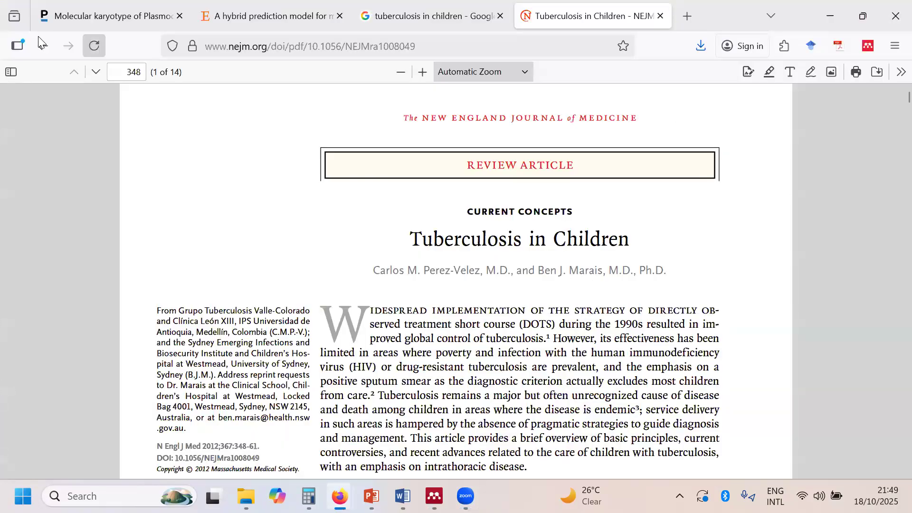
pyautogui.click(43, 46)
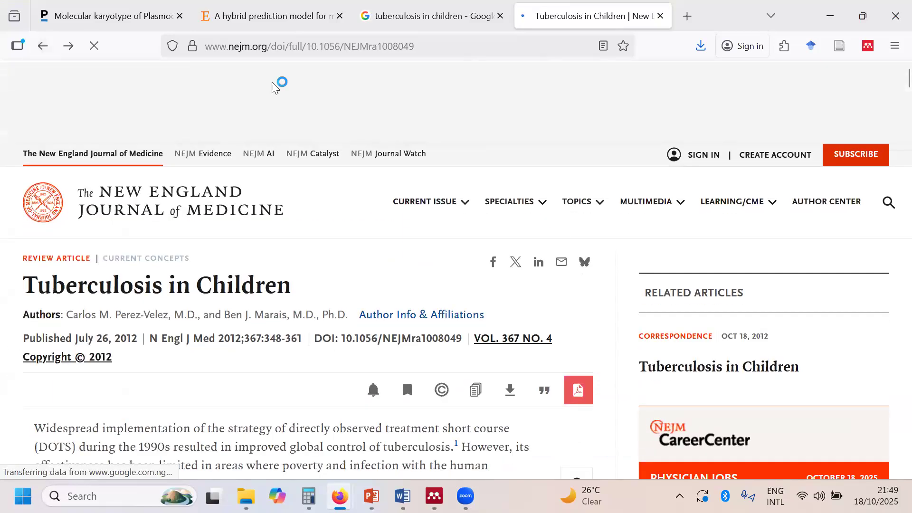
pyautogui.hotkey('ctrl', 'l')
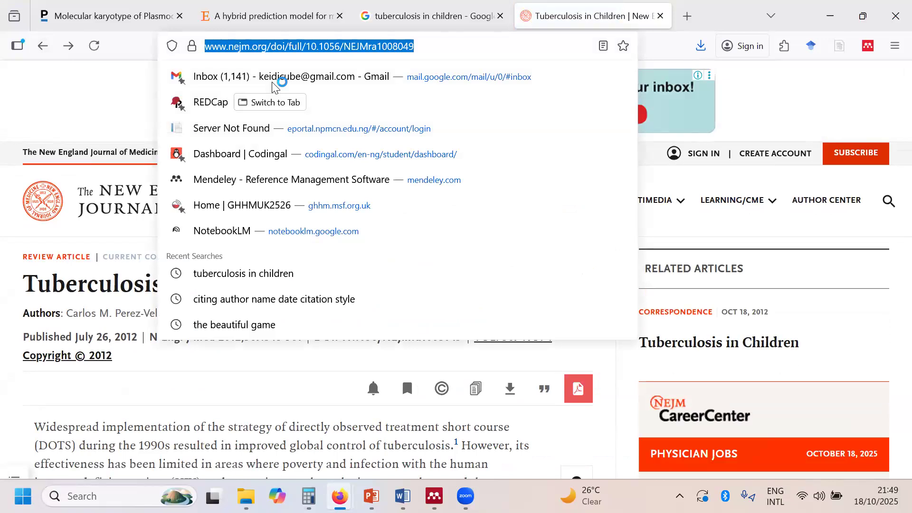
pyautogui.write('comp')
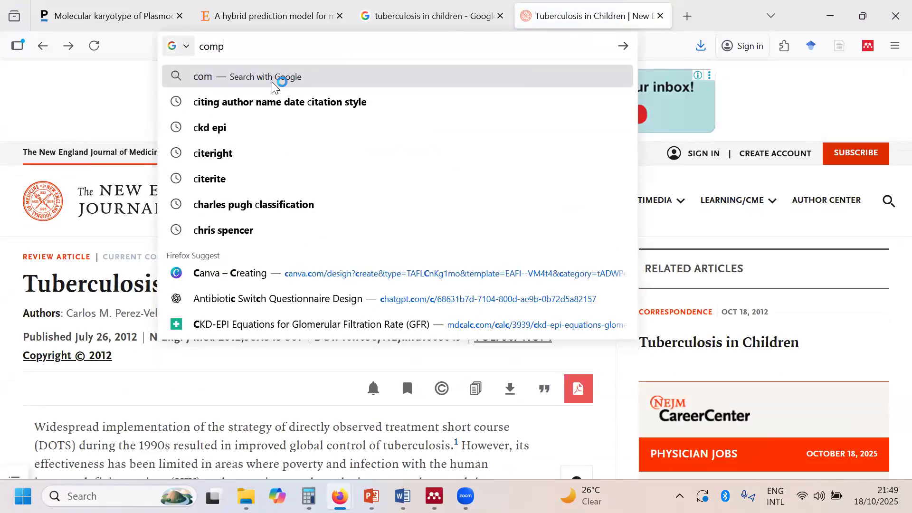
pyautogui.write('licatio')
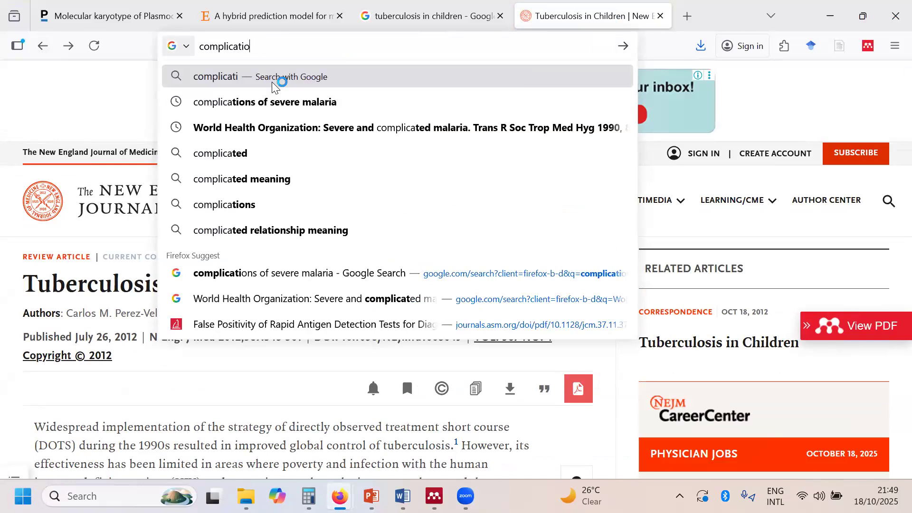
pyautogui.write('n of pneumonia in infabts')
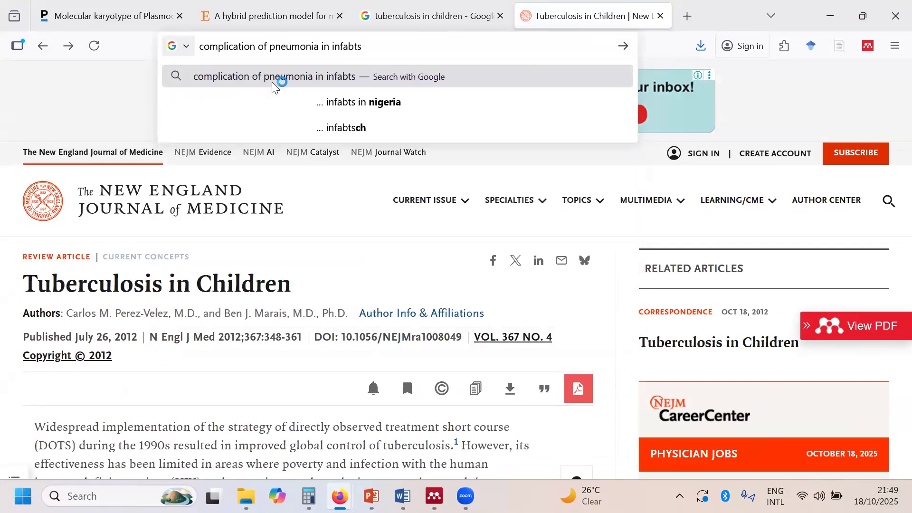
pyautogui.click(340, 105)
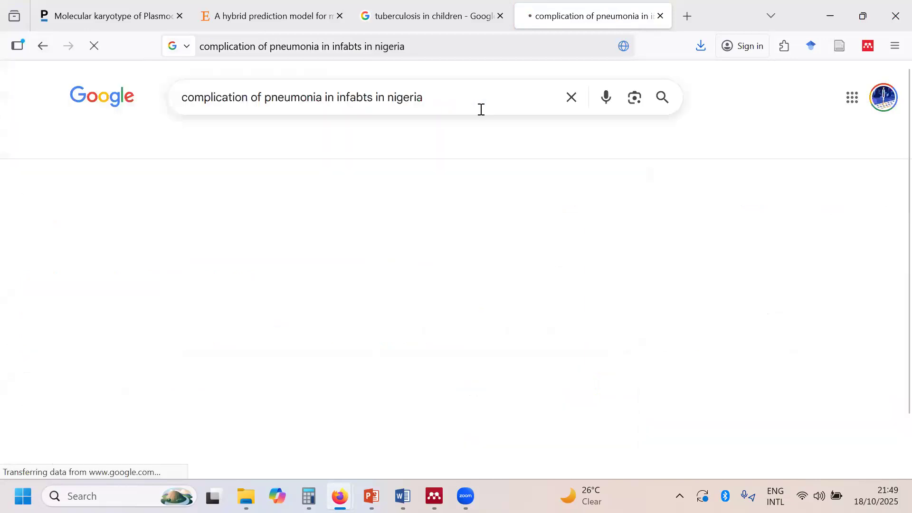
pyautogui.click(361, 96)
pyautogui.press('BackSpace')
pyautogui.write('n')
pyautogui.press('Return')
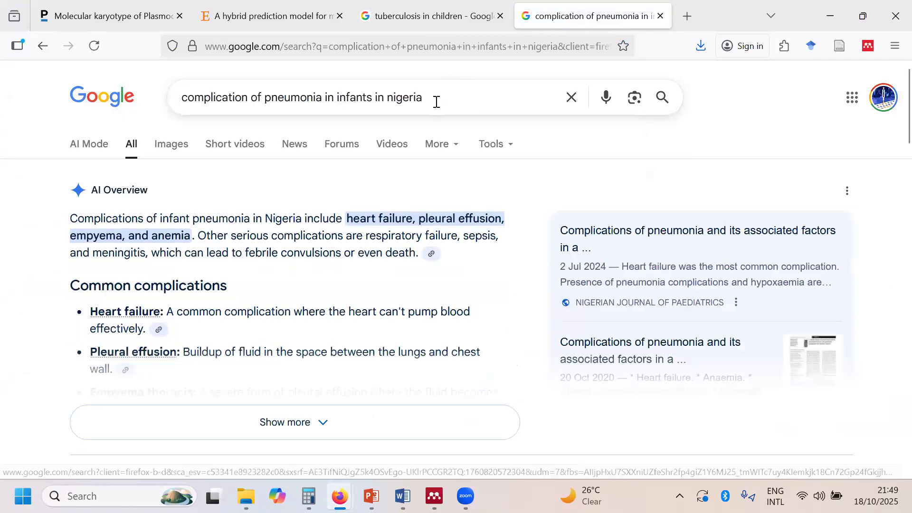
# Copy the full query "complication of pneumonia in infants in nigeria" from the Google search box.
pyautogui.hotkey('ctrl', 'a')
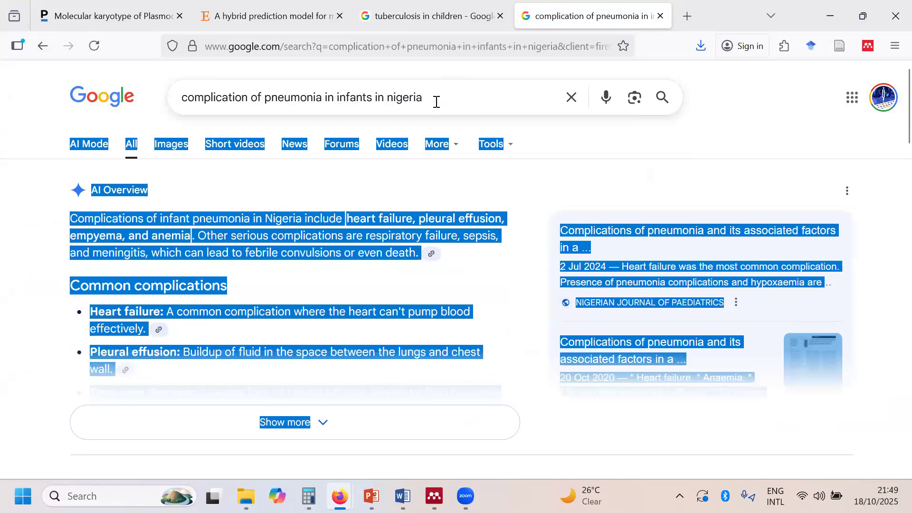
pyautogui.click(436, 101)
pyautogui.hotkey('ctrl', 'a')
pyautogui.hotkey('ctrl', 'c')
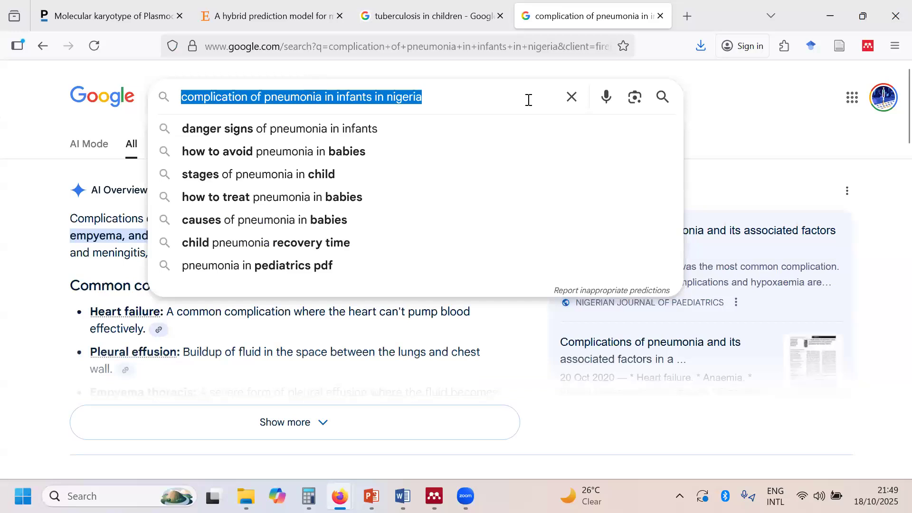
# Find and open Google Scholar through Google, and search it for "complication of pneumonia in infants in nigeria".
pyautogui.click(571, 96)
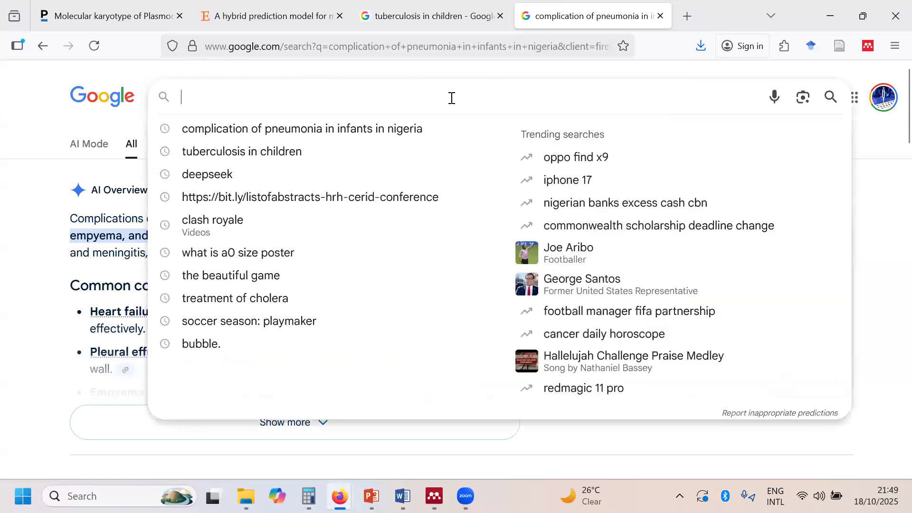
pyautogui.write('goog')
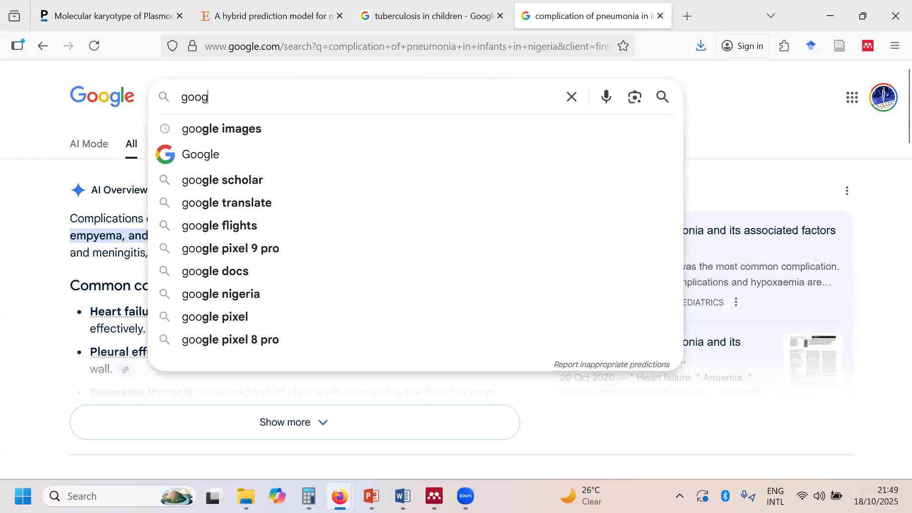
pyautogui.write('le scholar')
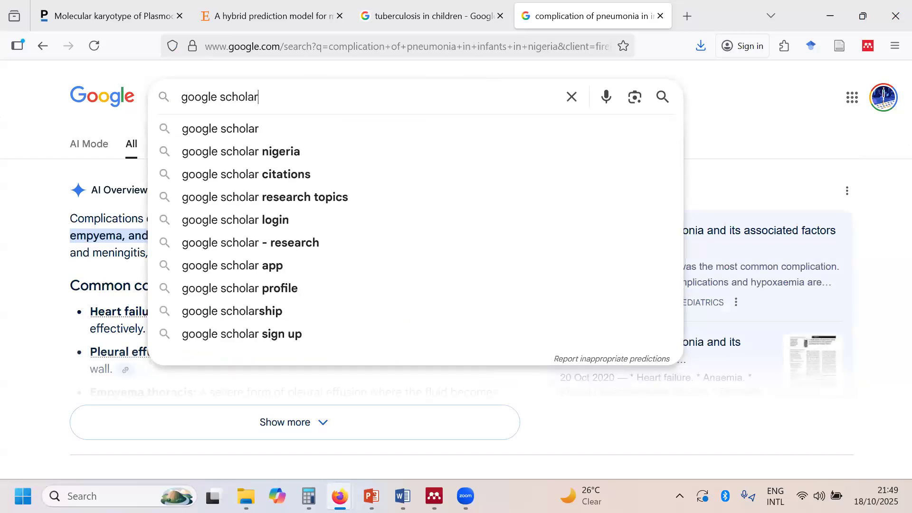
pyautogui.press('Return')
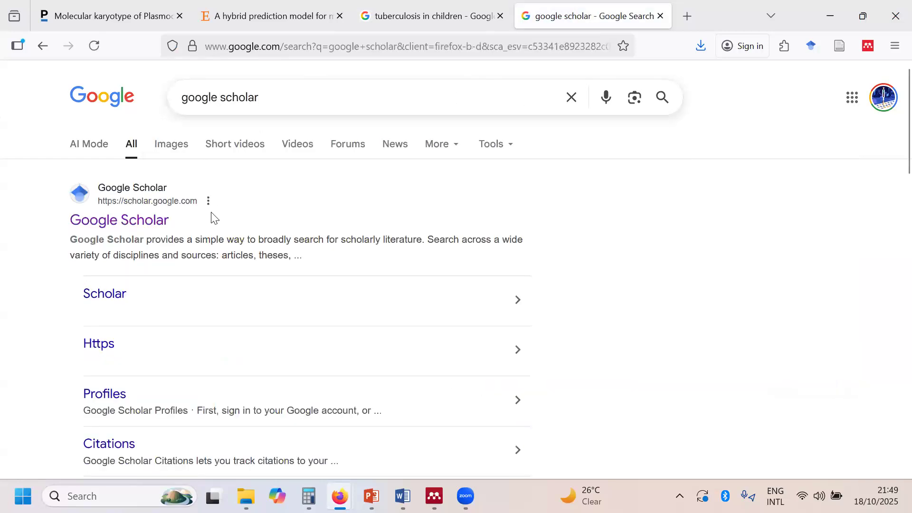
pyautogui.click(150, 219)
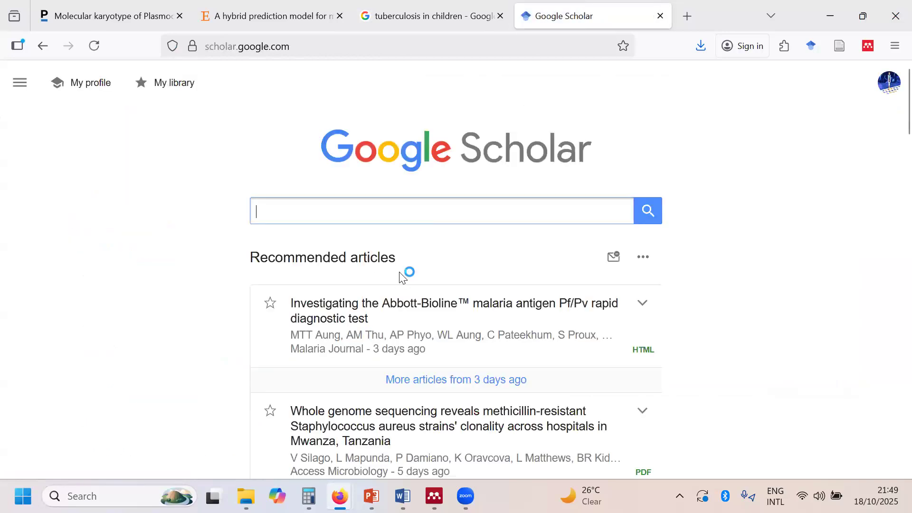
pyautogui.hotkey('ctrl', 'v')
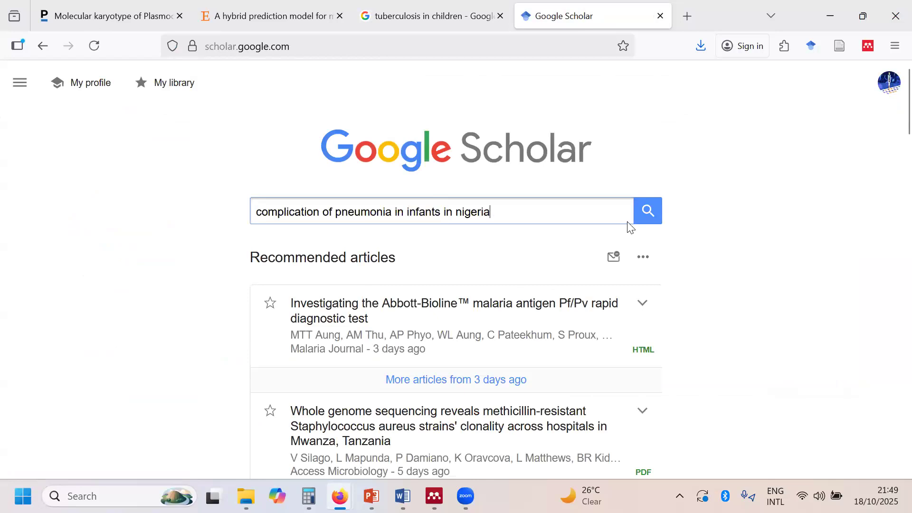
pyautogui.click(654, 219)
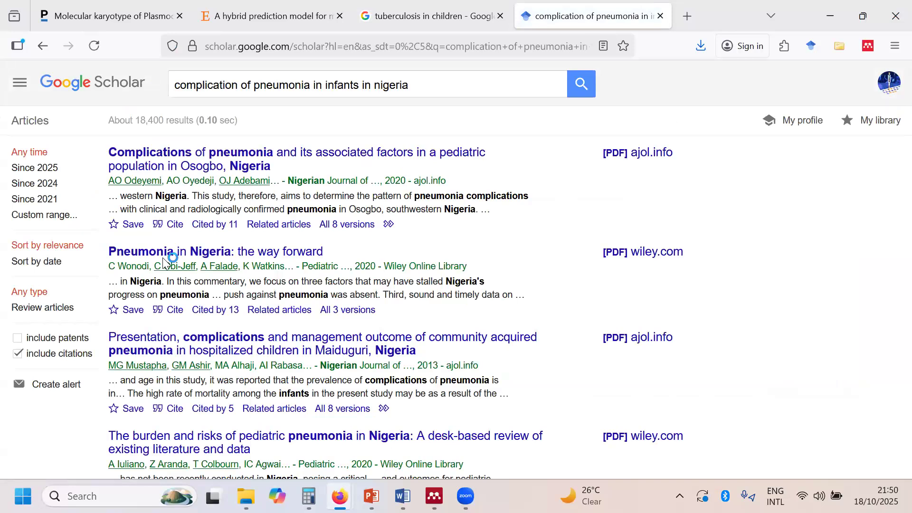
# View the citation formats of the Osogbo pneumonia complications article and highlight its Vancouver citation.
pyautogui.click(227, 169)
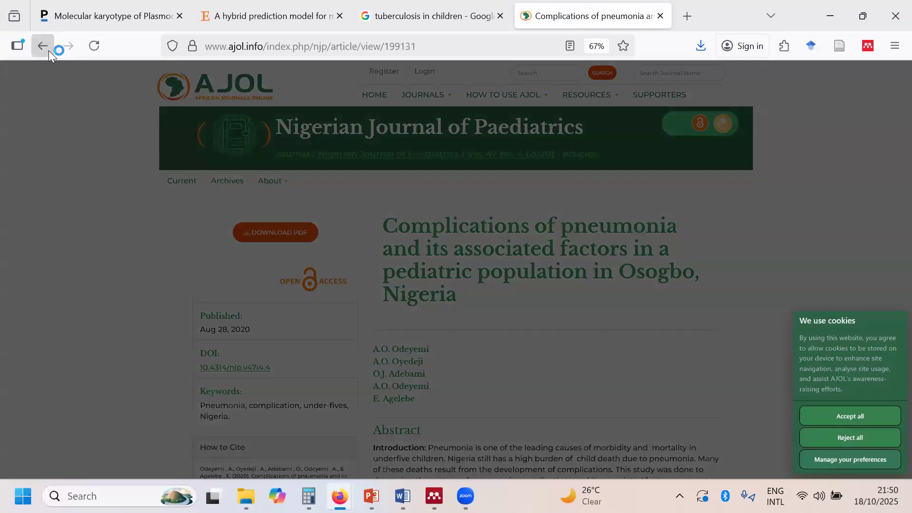
pyautogui.click(49, 50)
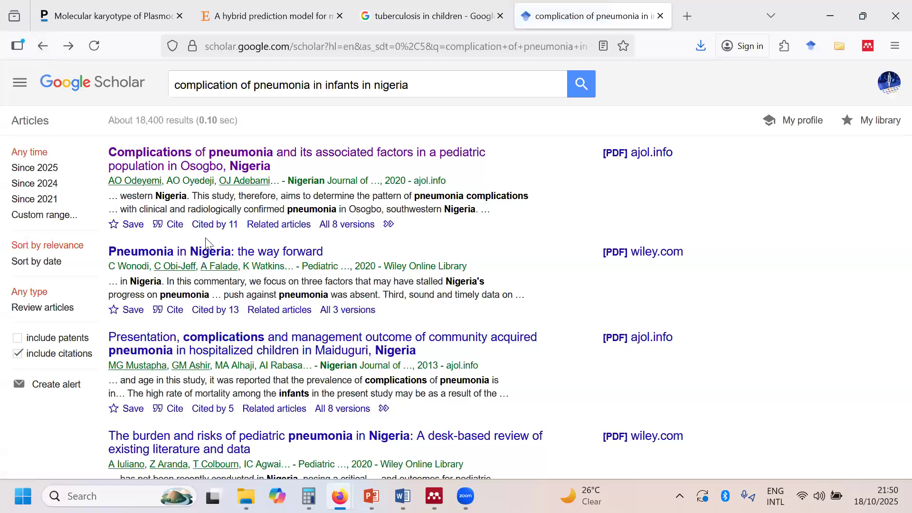
pyautogui.click(175, 231)
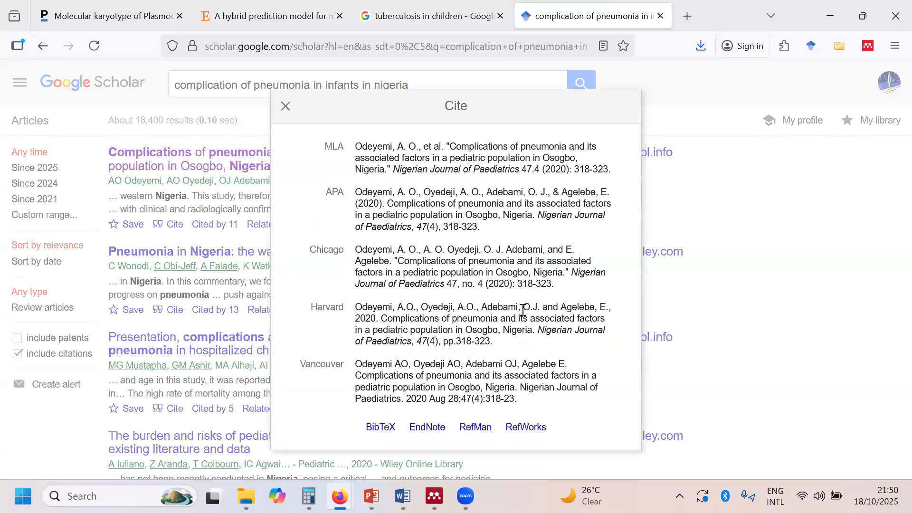
pyautogui.click(426, 378)
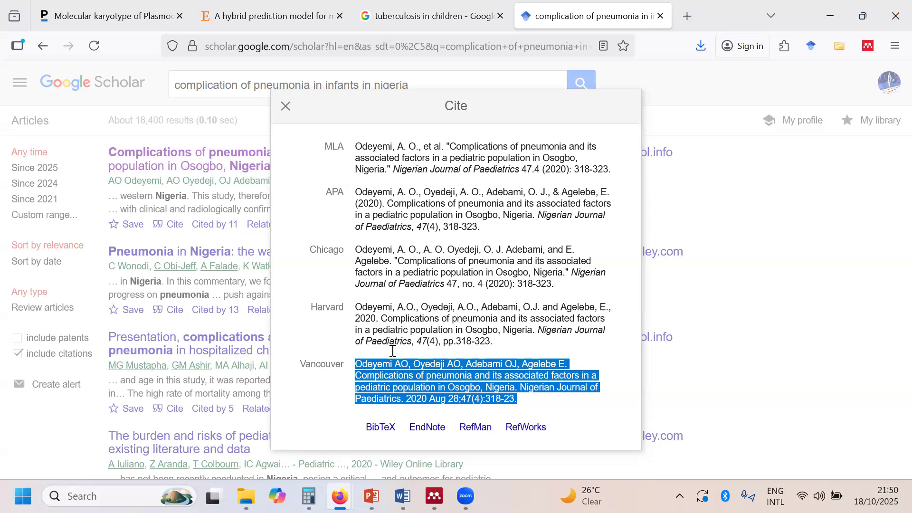
pyautogui.click(706, 283)
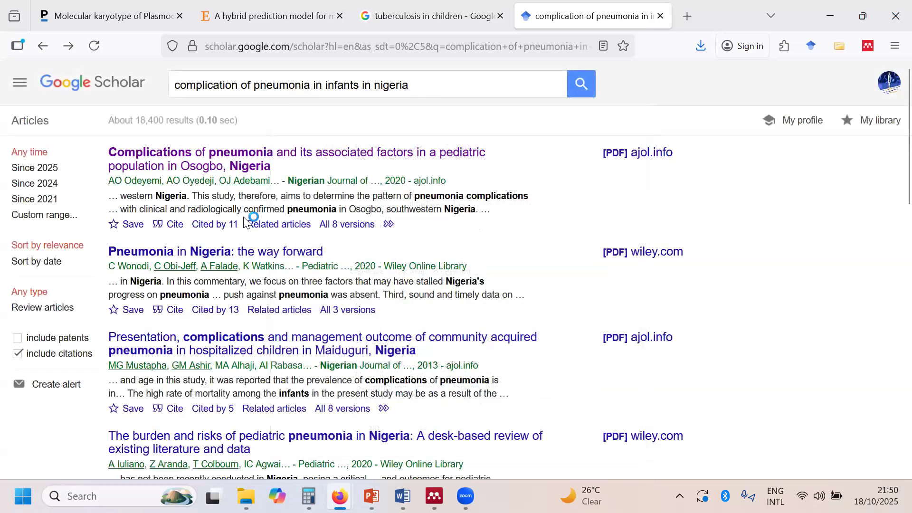
# Open the Osogbo pneumonia complications article page on AJOL and accept all cookies.
pyautogui.click(248, 165)
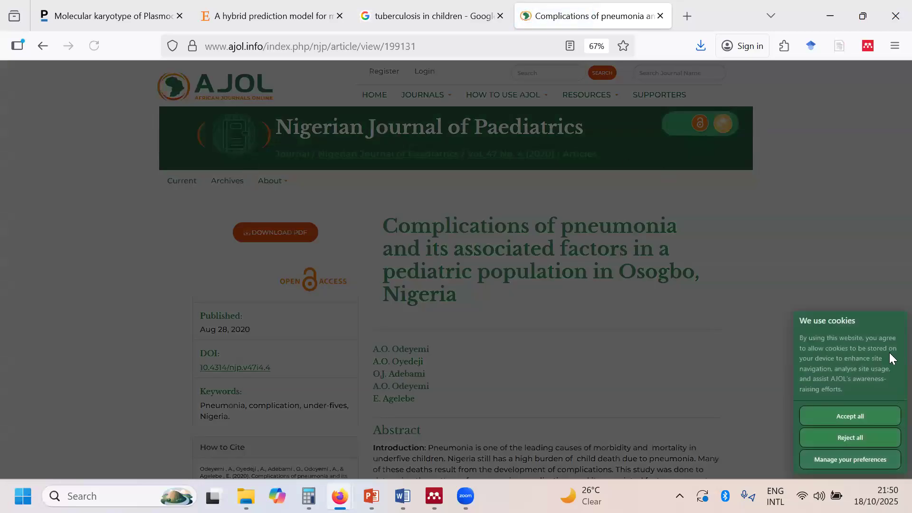
pyautogui.click(838, 455)
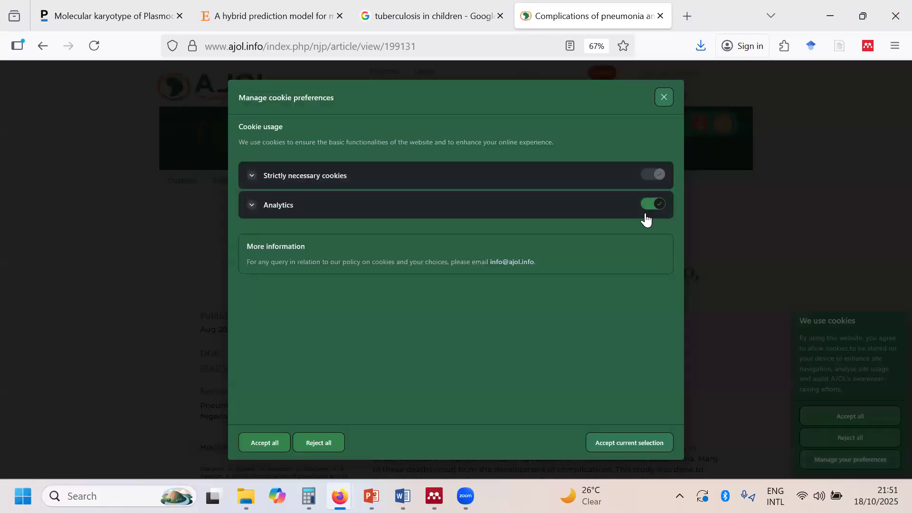
pyautogui.click(648, 215)
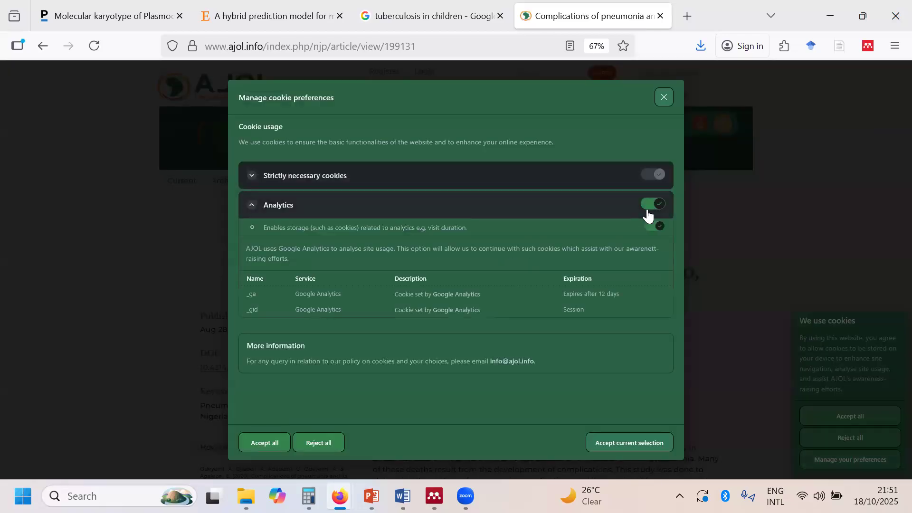
pyautogui.click(648, 216)
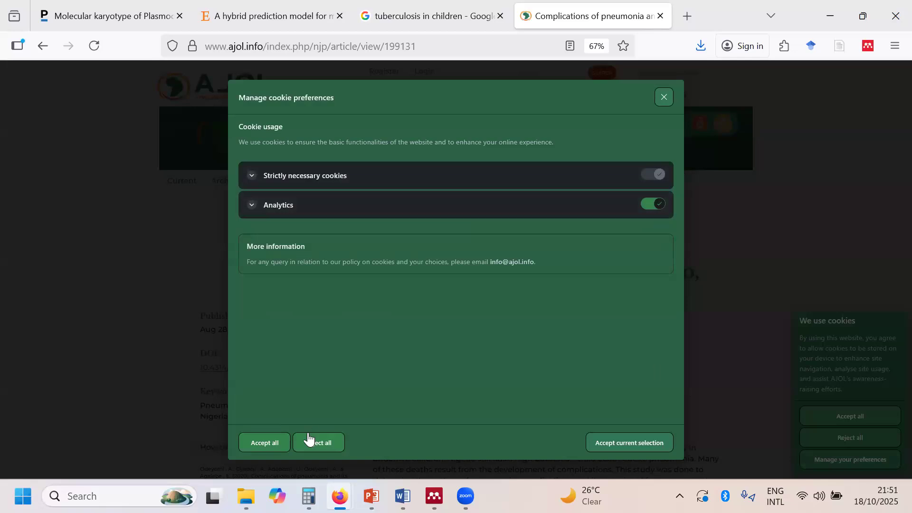
pyautogui.click(275, 449)
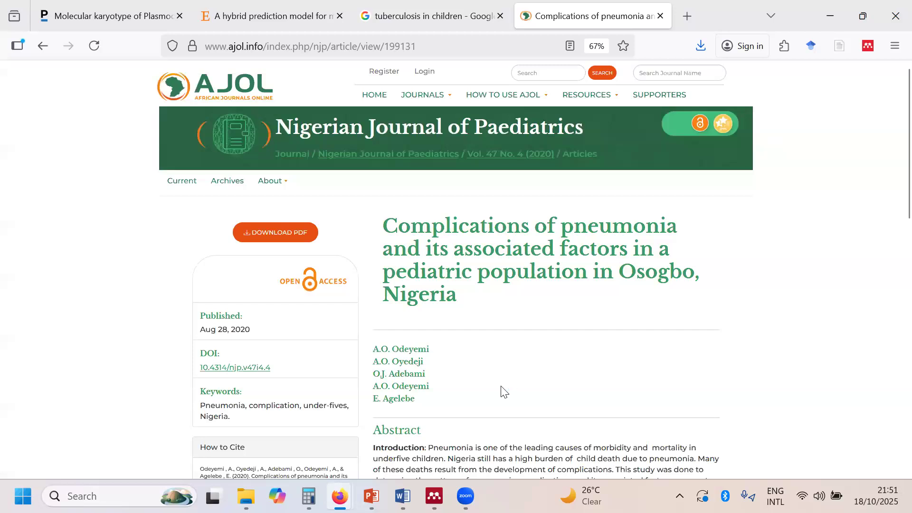
# Download the article's PDF and shrink the Downloads folder window over Mendeley Desktop so the document list stays exposed.
pyautogui.click(289, 242)
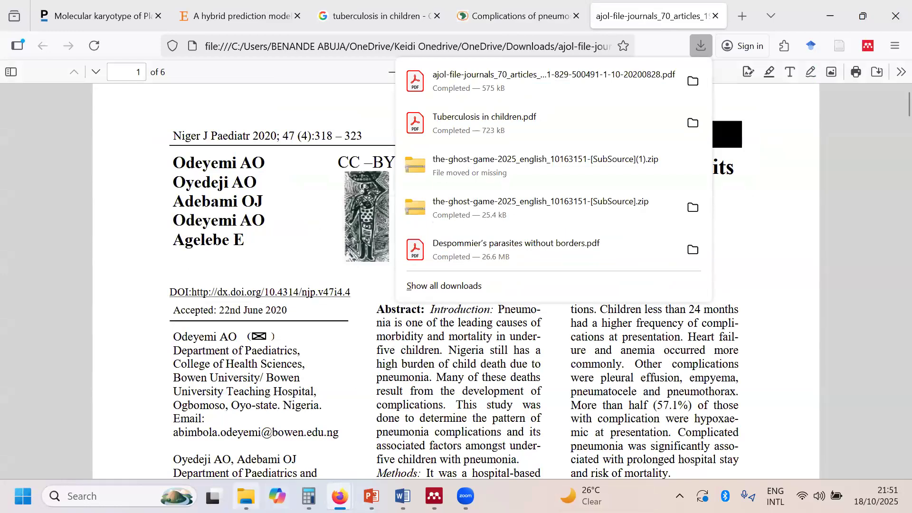
pyautogui.click(245, 496)
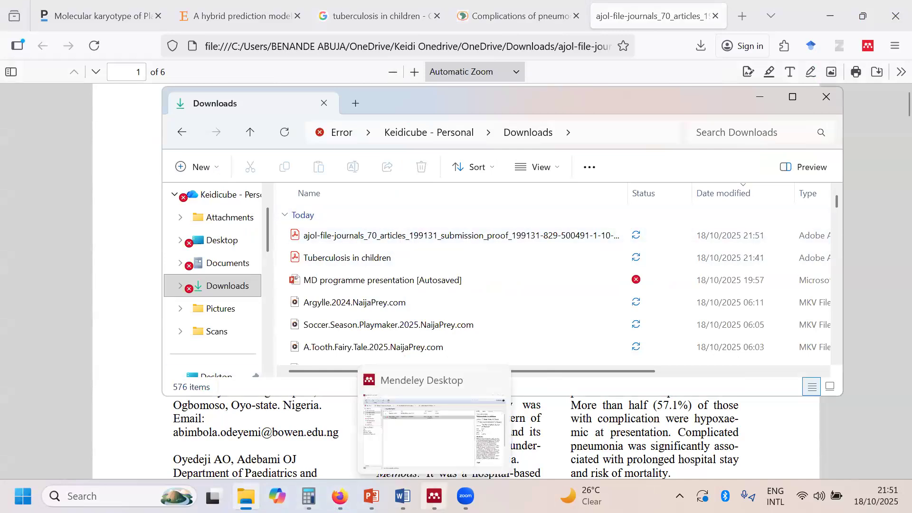
pyautogui.click(434, 495)
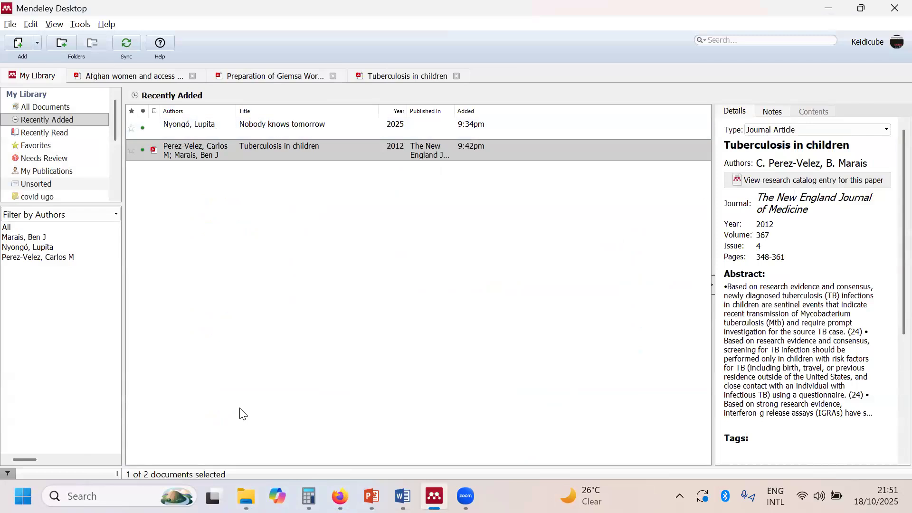
pyautogui.click(247, 494)
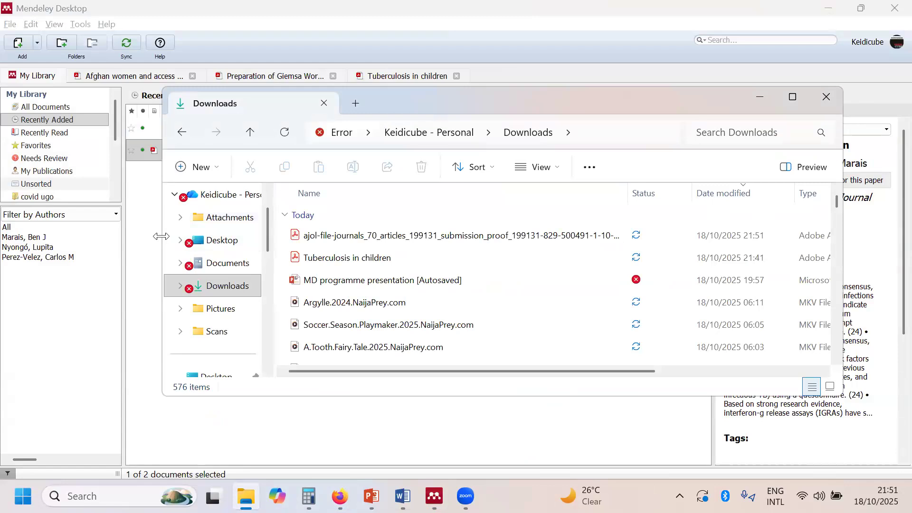
pyautogui.moveTo(161, 236); pyautogui.dragTo(377, 235)
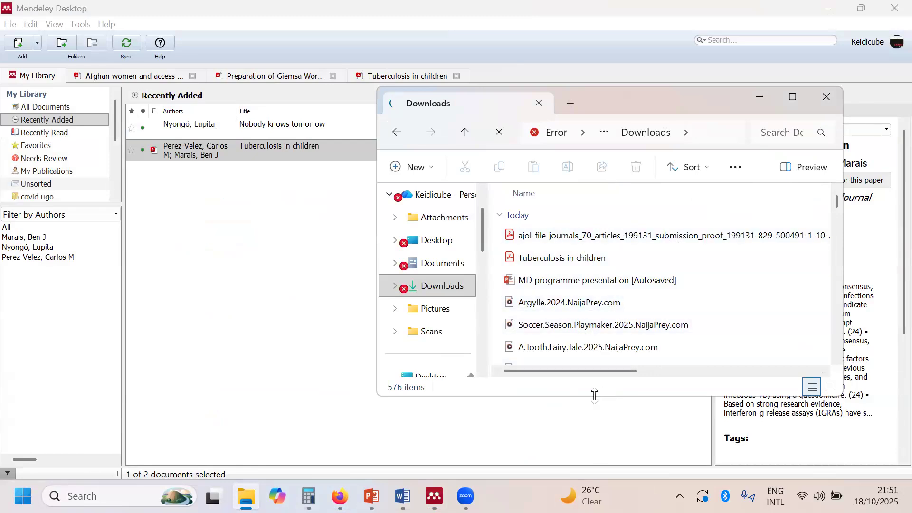
pyautogui.moveTo(594, 395); pyautogui.dragTo(596, 326)
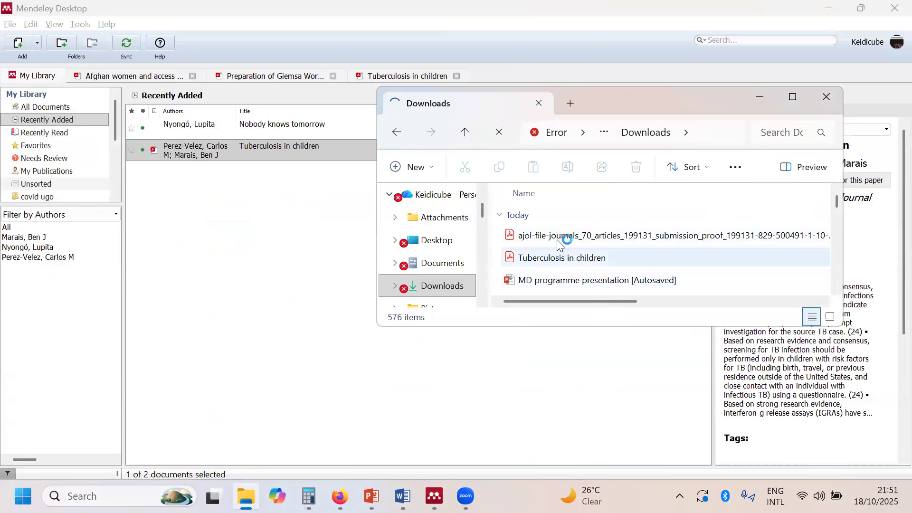
# Import the downloaded ajol-file-journals_70_articles_199131 PDF from the Downloads folder into Mendeley's Recently Added list.
pyautogui.click(578, 237)
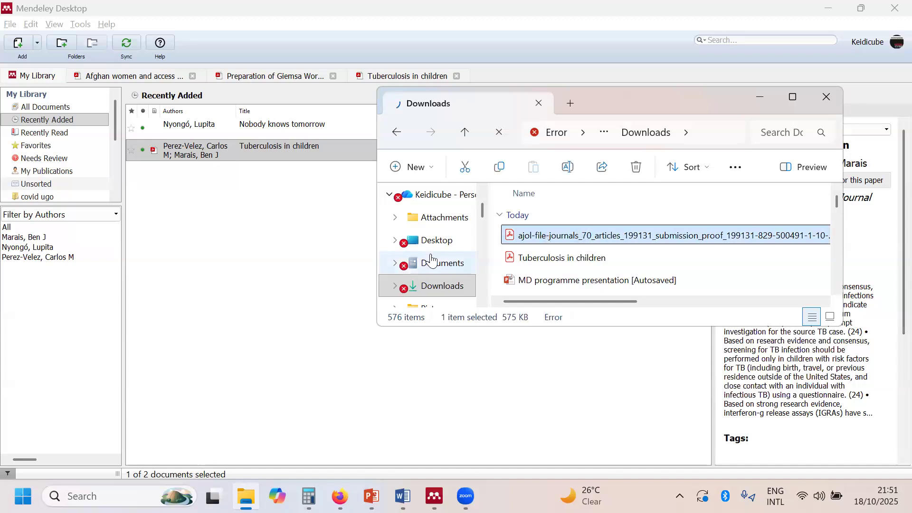
pyautogui.moveTo(570, 237); pyautogui.dragTo(383, 232)
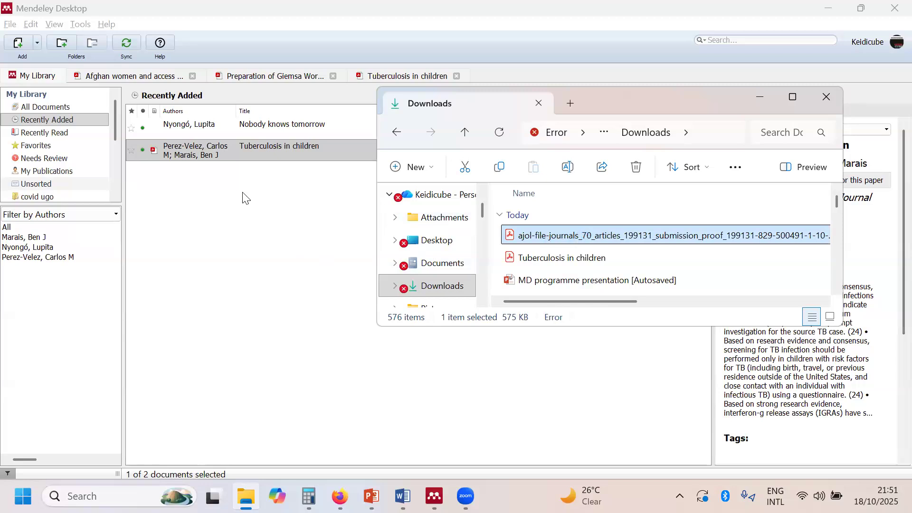
pyautogui.moveTo(585, 242); pyautogui.dragTo(227, 205)
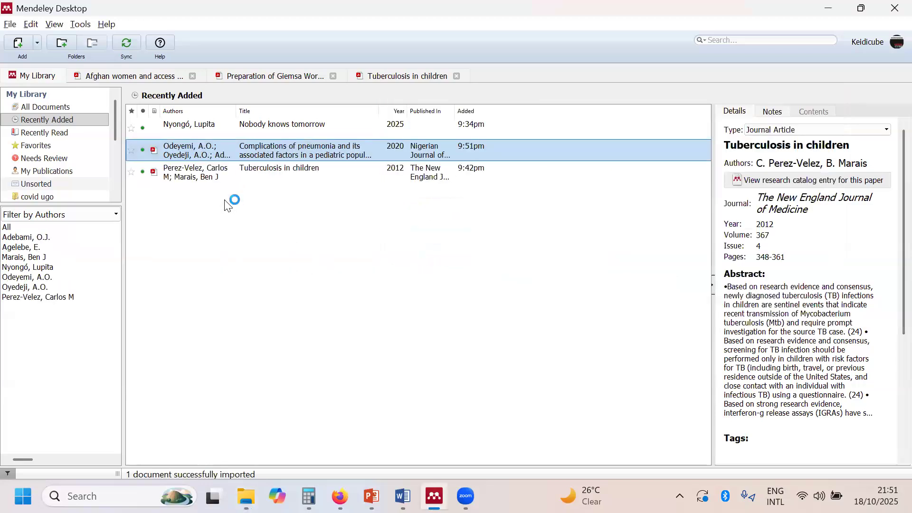
# Open the imported pneumonia complications PDF in Mendeley and check its reference details, from title and authors to the catalog IDs.
pyautogui.click(538, 178)
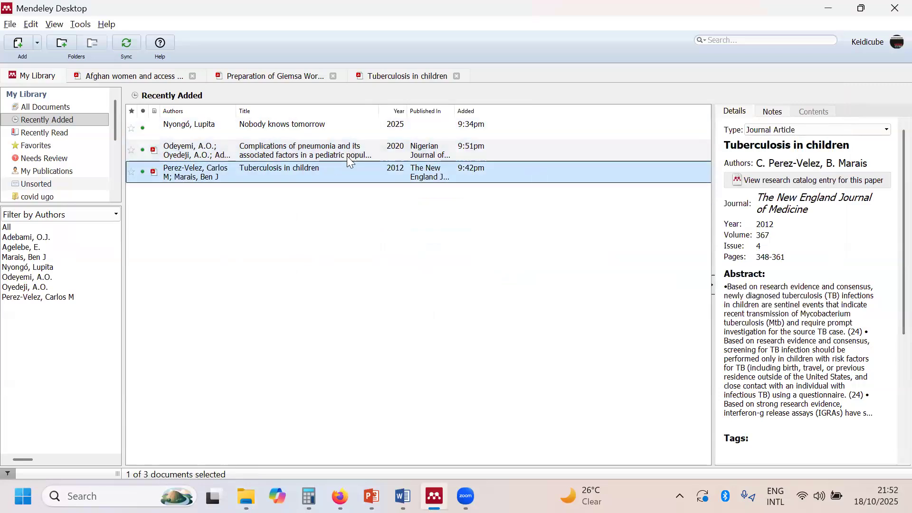
pyautogui.click(390, 154)
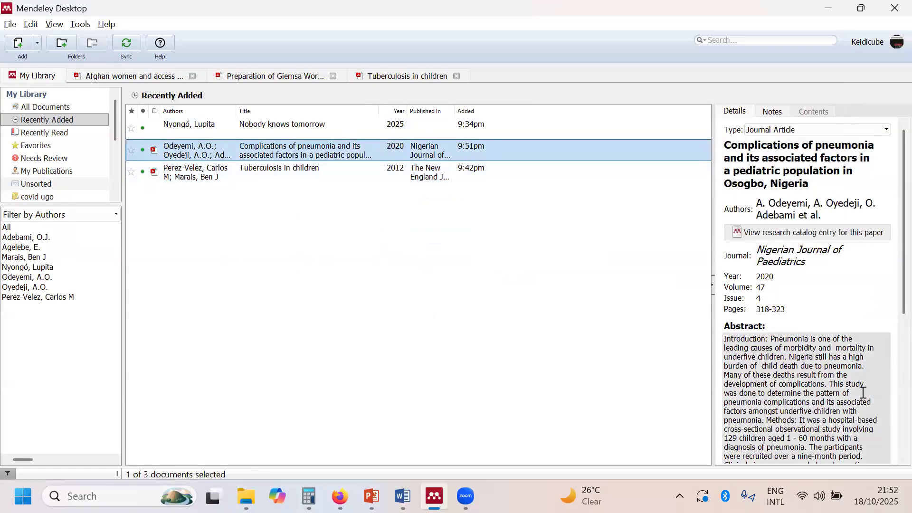
pyautogui.scroll(-2, 863, 392)
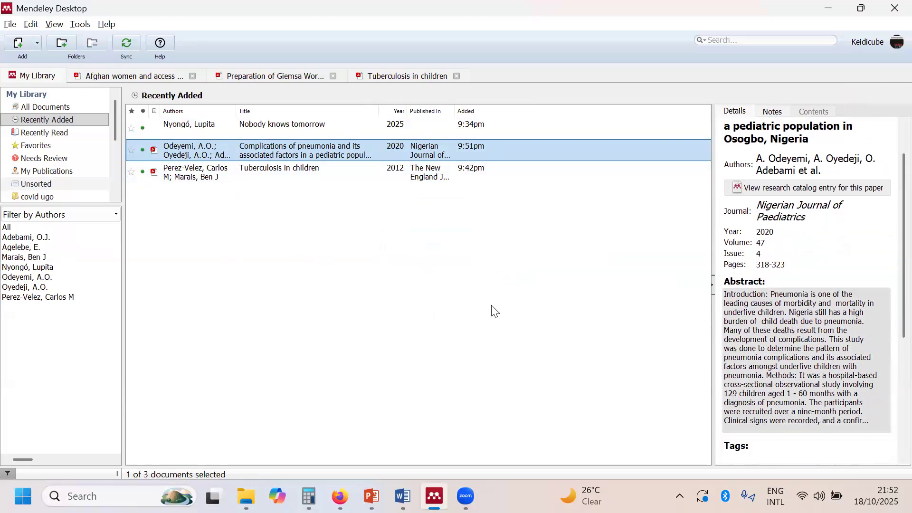
pyautogui.doubleClick(454, 153)
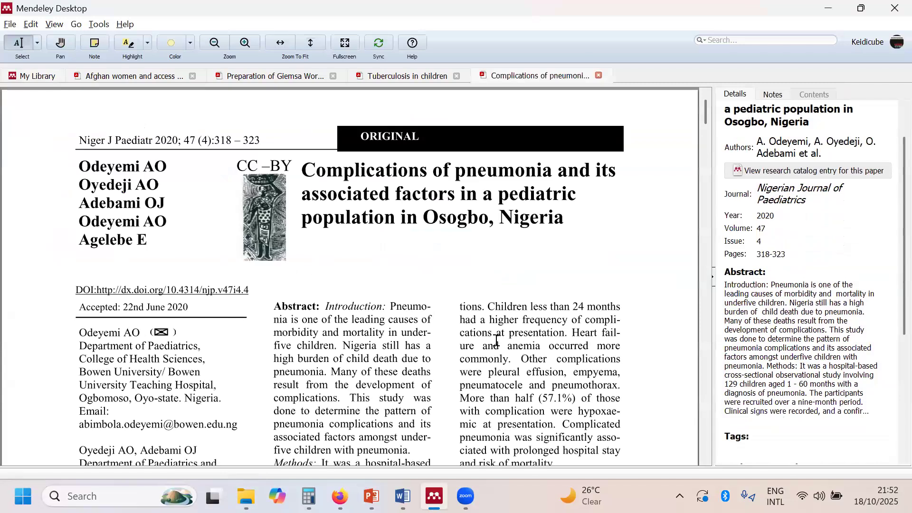
pyautogui.scroll(-7, 774, 335)
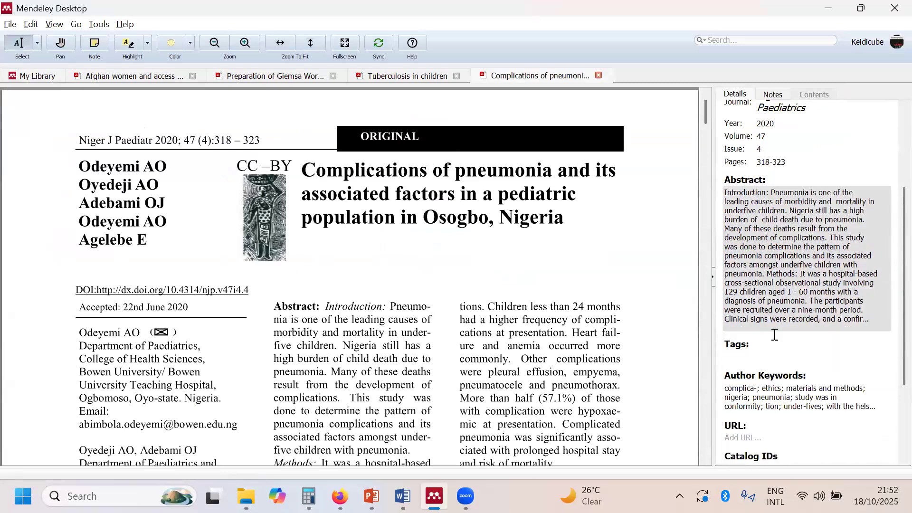
pyautogui.scroll(-3, 774, 335)
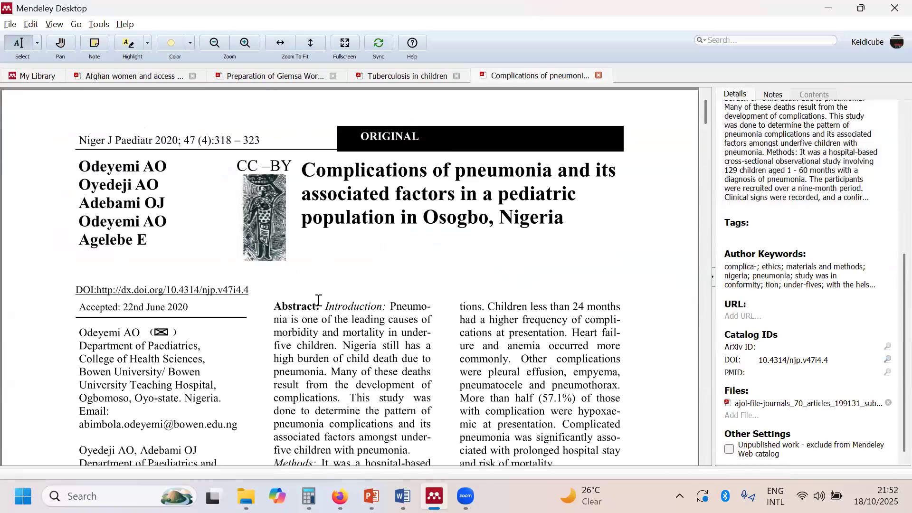
pyautogui.scroll(10, 766, 181)
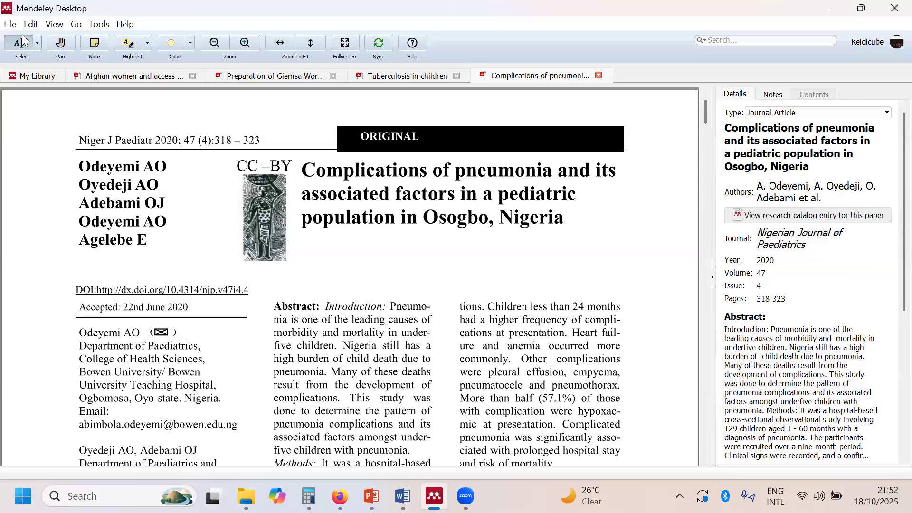
pyautogui.click(11, 24)
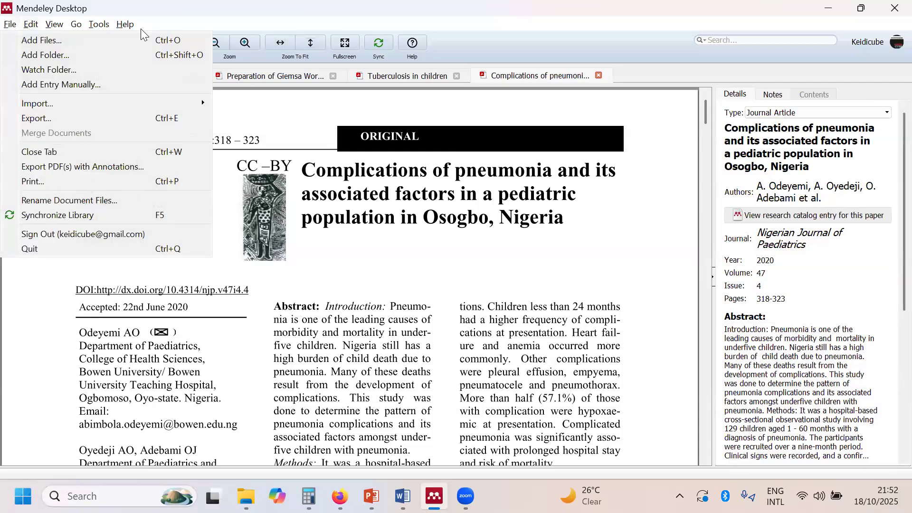
pyautogui.moveTo(125, 23)
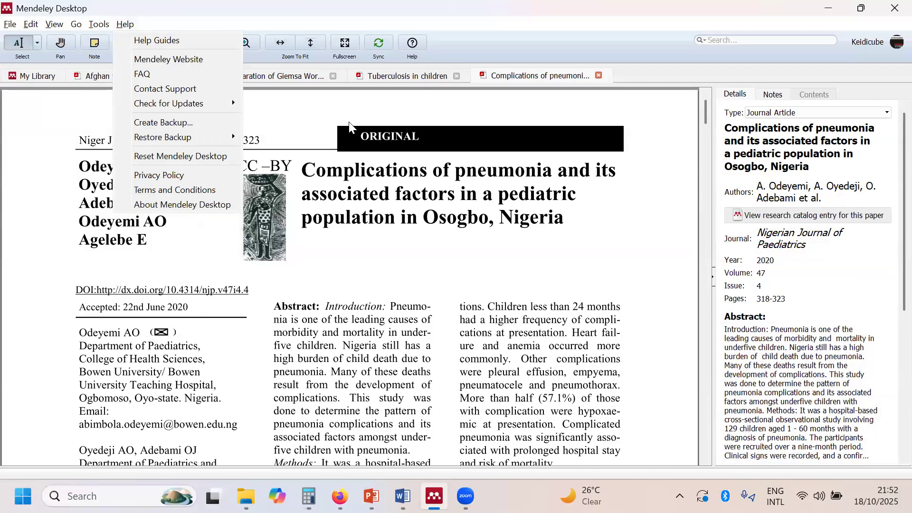
pyautogui.hotkey('alt', 'Tab')
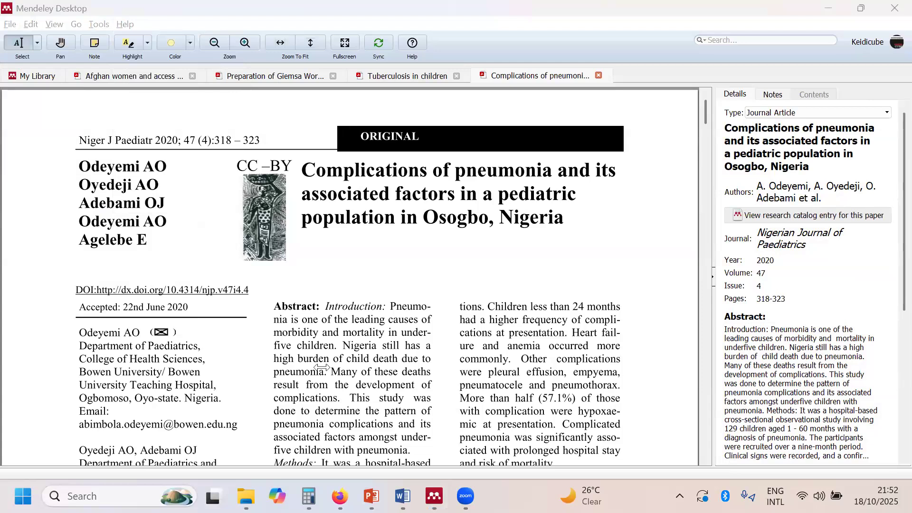
pyautogui.click(246, 495)
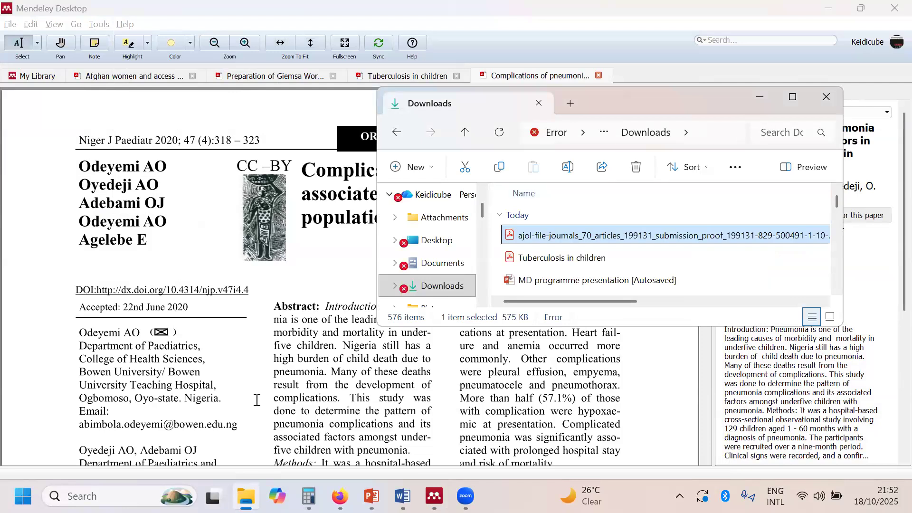
pyautogui.rightClick(564, 240)
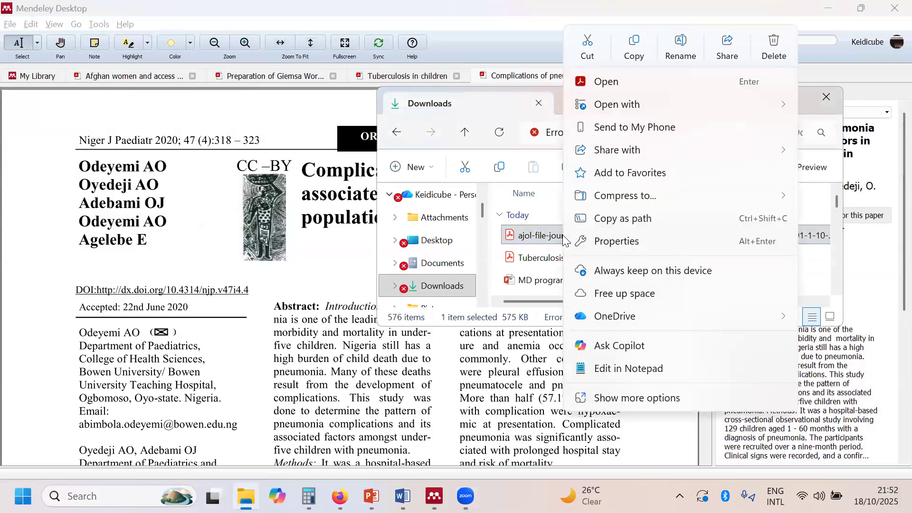
pyautogui.click(677, 50)
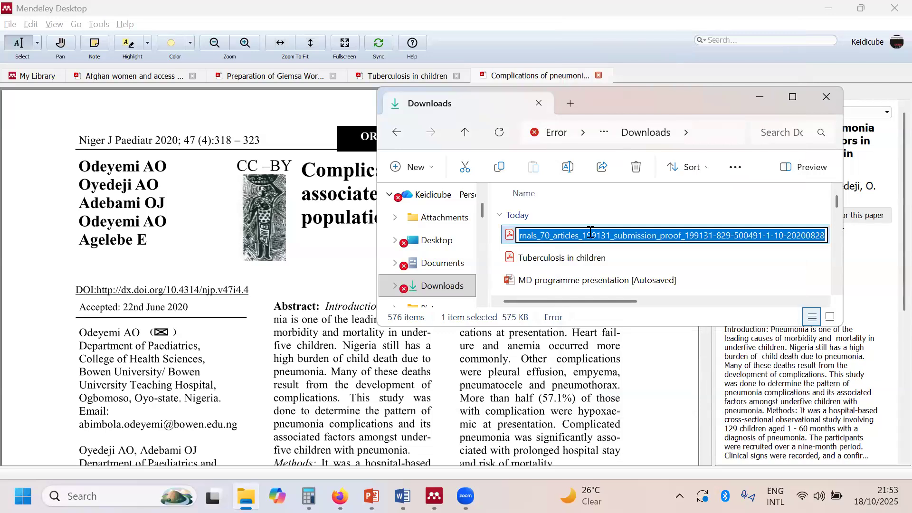
pyautogui.write('jfdhfsfhjh')
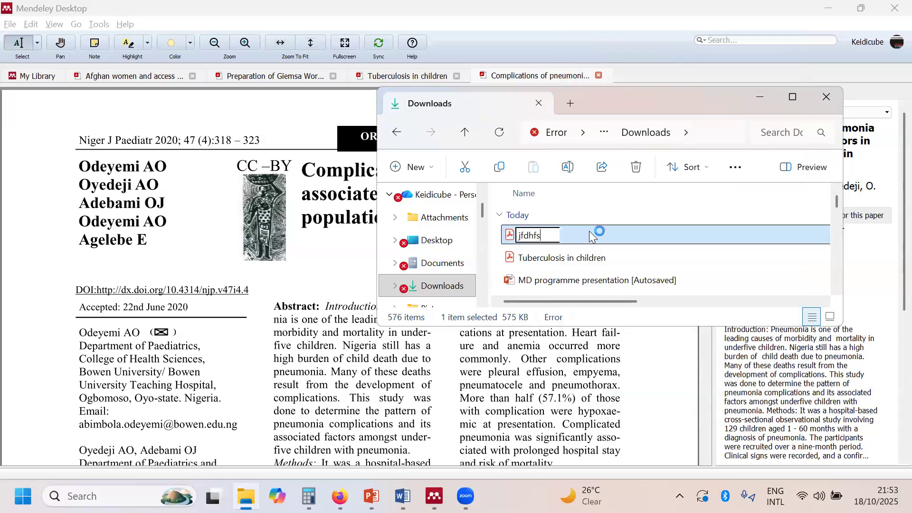
pyautogui.press('BackSpace')
pyautogui.press('BackSpace')
pyautogui.press('BackSpace')
pyautogui.press('BackSpace')
pyautogui.press('BackSpace')
pyautogui.press('BackSpace')
pyautogui.press('BackSpace')
pyautogui.press('BackSpace')
pyautogui.press('BackSpace')
pyautogui.press('BackSpace')
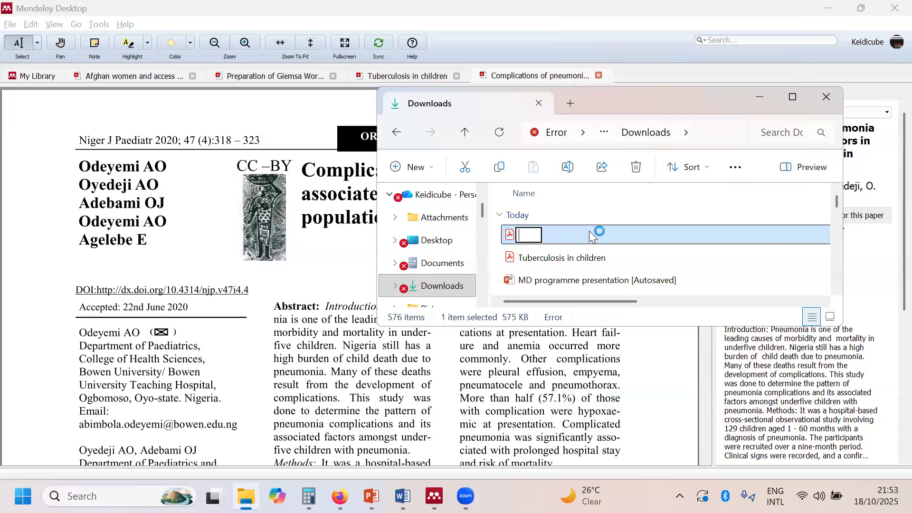
pyautogui.click(546, 354)
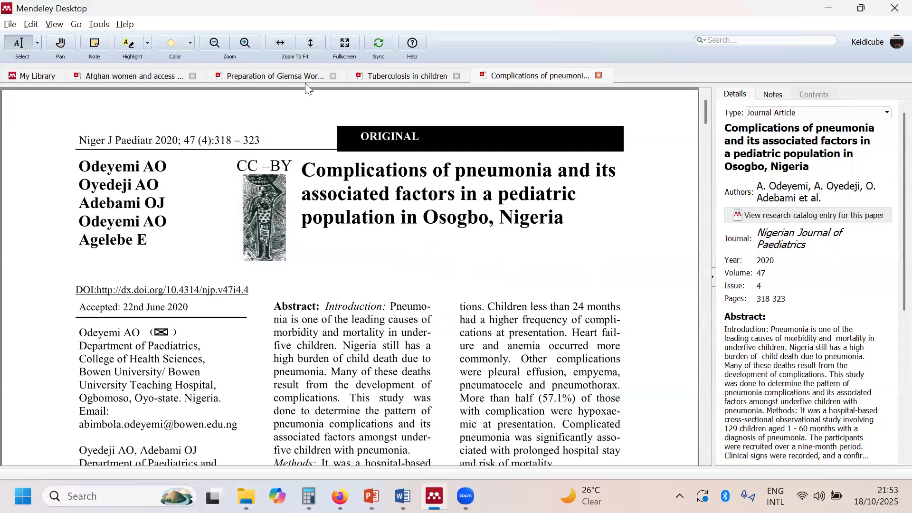
pyautogui.click(326, 26)
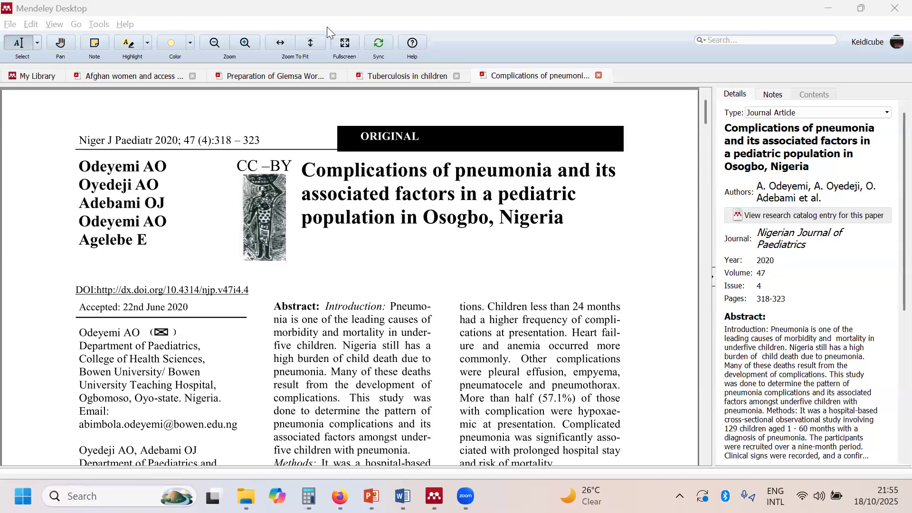
# Show the My Library list in Mendeley, then switch to Firefox and return from the AJOL article to the Google Scholar results.
pyautogui.click(43, 79)
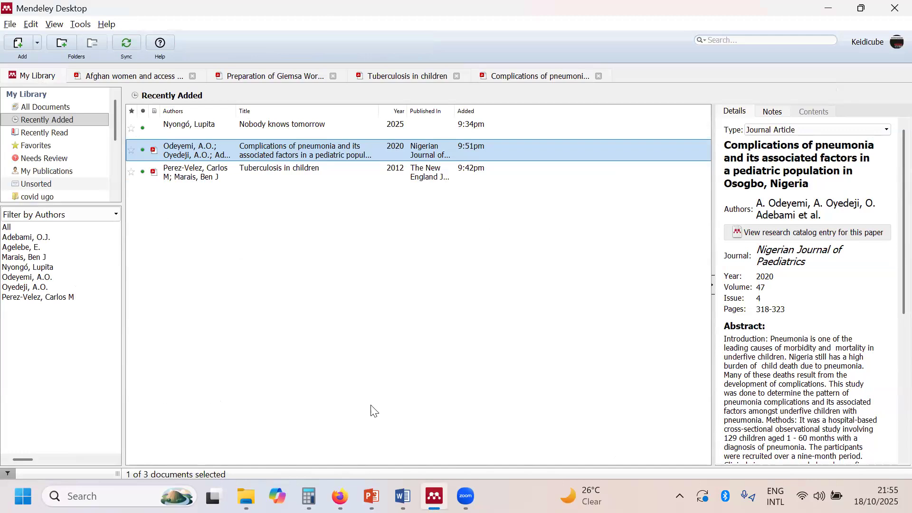
pyautogui.hotkey('alt', 'Tab')
pyautogui.press('Tab')
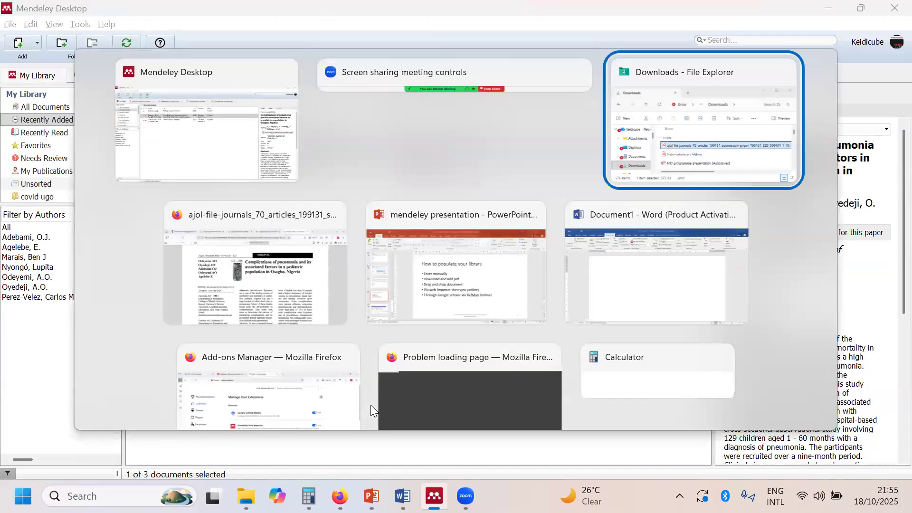
pyautogui.press('Tab')
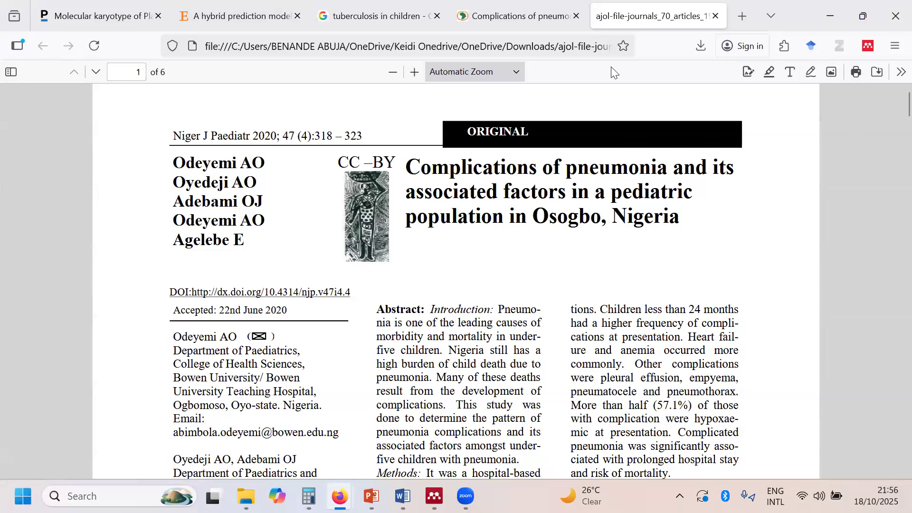
pyautogui.scroll(1, 638, 95)
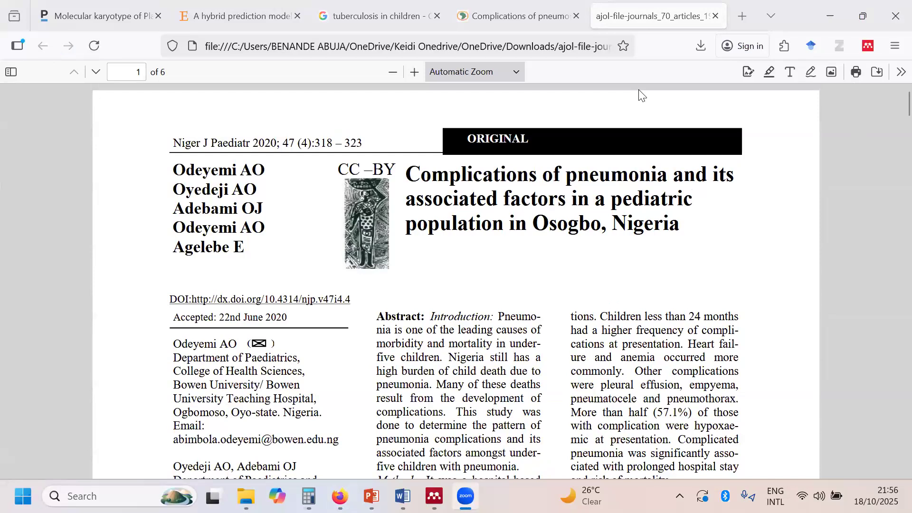
pyautogui.click(518, 17)
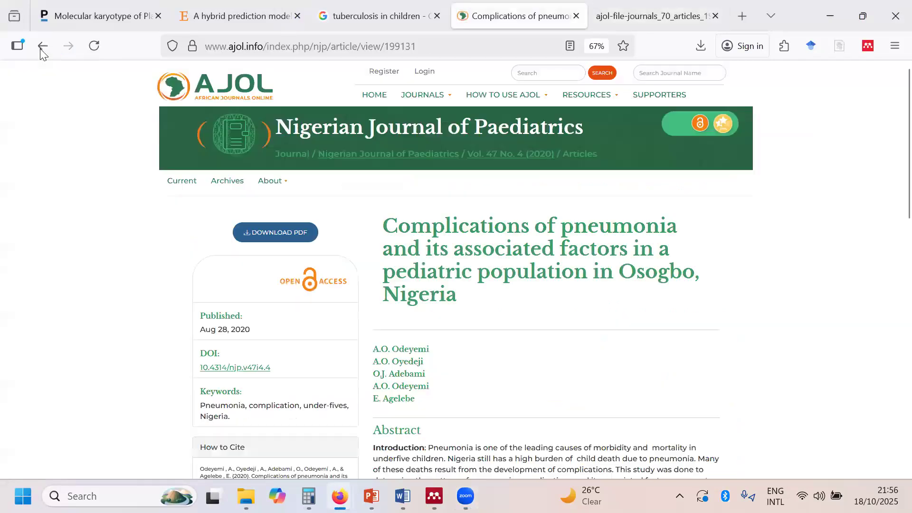
pyautogui.click(41, 50)
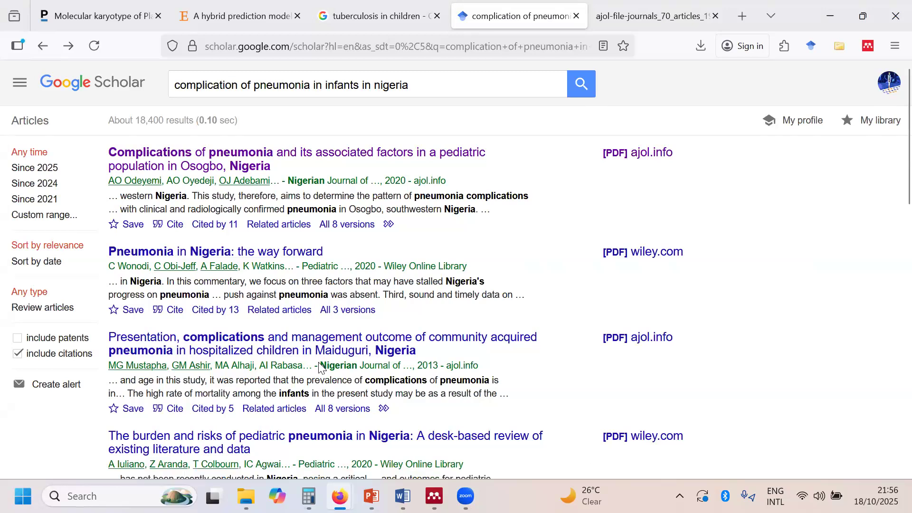
# Open the Wiley article "The burden and risks of pediatric pneumonia in Nigeria" from the Scholar results and skim its abstract and introduction.
pyautogui.scroll(-2, 319, 363)
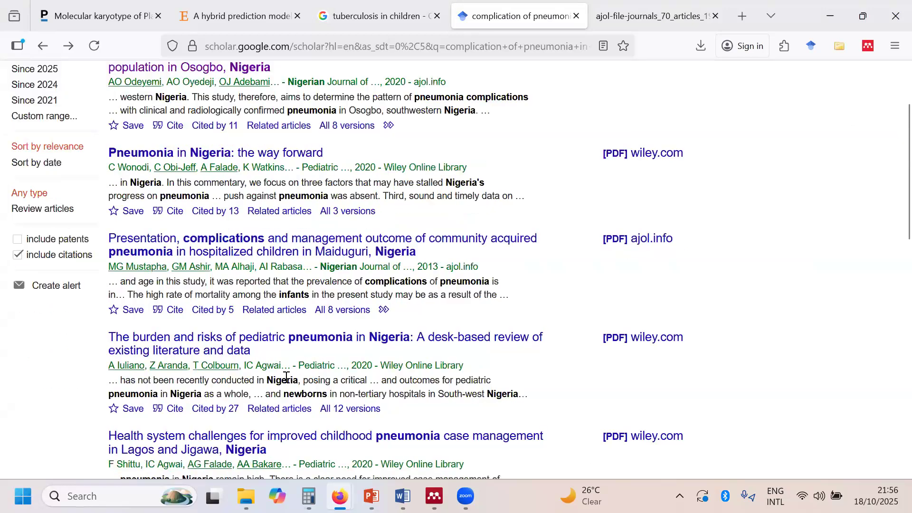
pyautogui.click(340, 343)
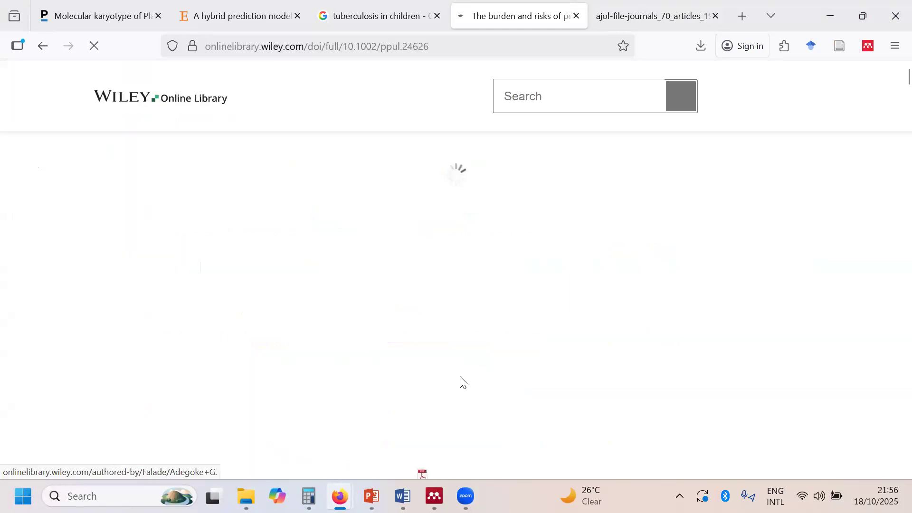
pyautogui.scroll(-4, 459, 377)
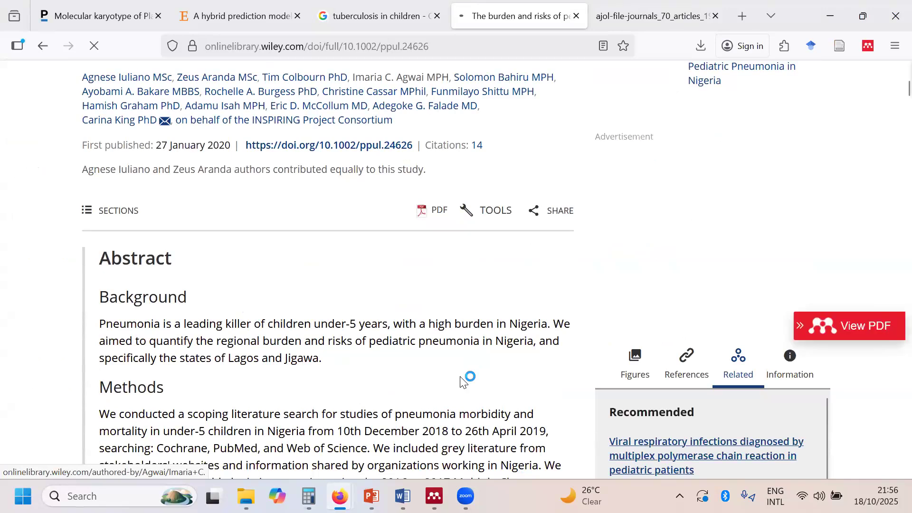
pyautogui.scroll(-10, 459, 380)
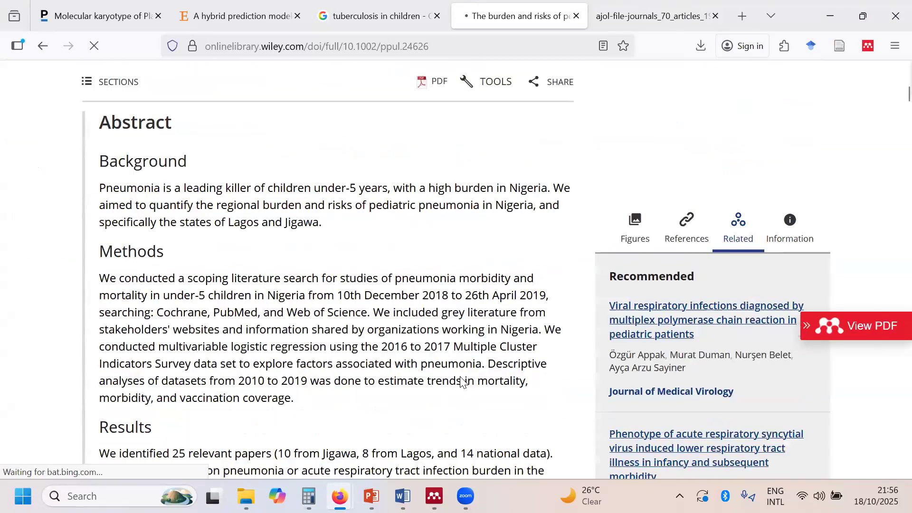
pyautogui.scroll(-5, 460, 379)
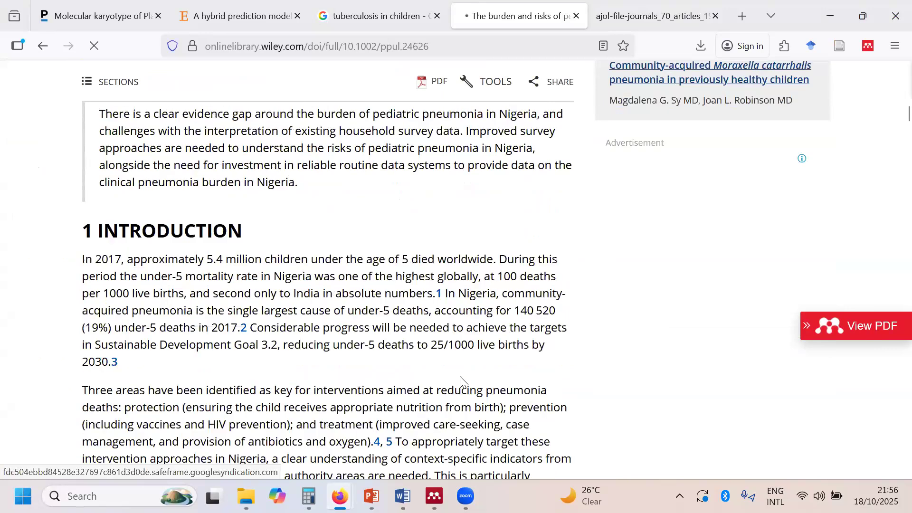
pyautogui.scroll(4, 460, 379)
pyautogui.scroll(13, 463, 382)
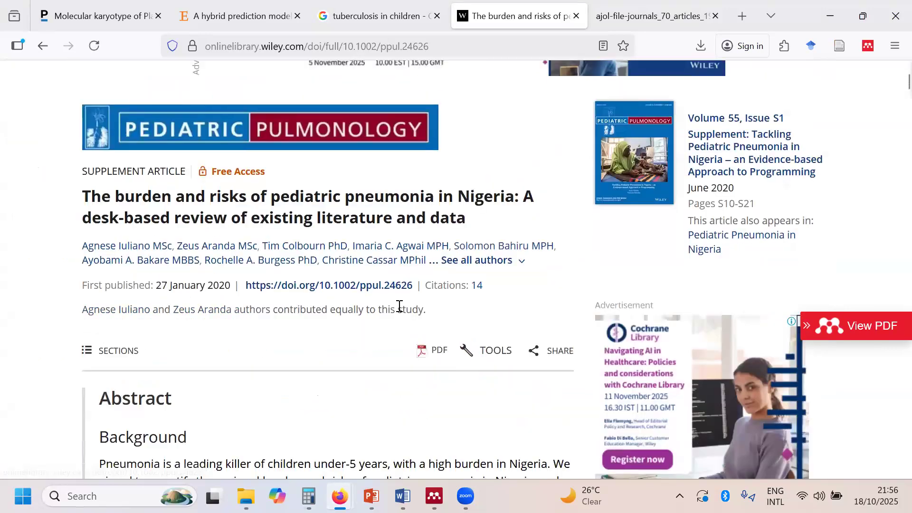
# Open the Export citation page for the Wiley pediatric pneumonia article.
pyautogui.click(495, 352)
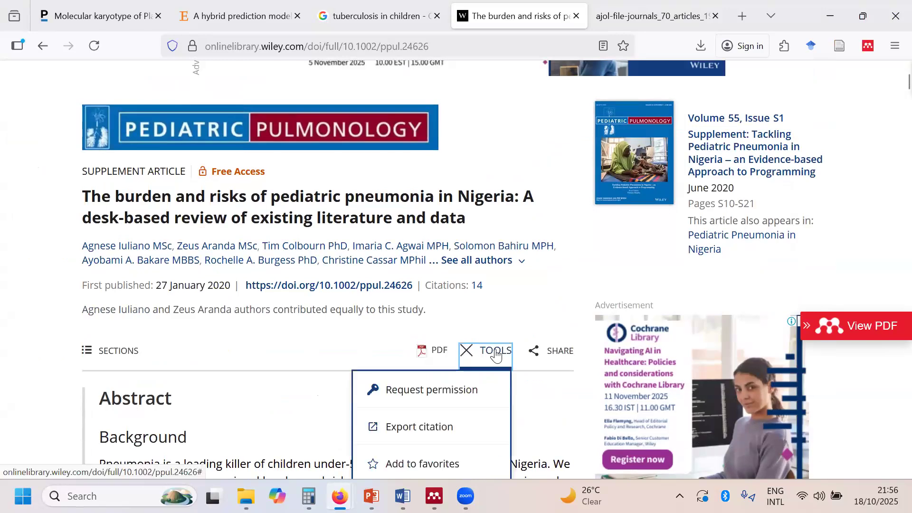
pyautogui.scroll(-3, 495, 352)
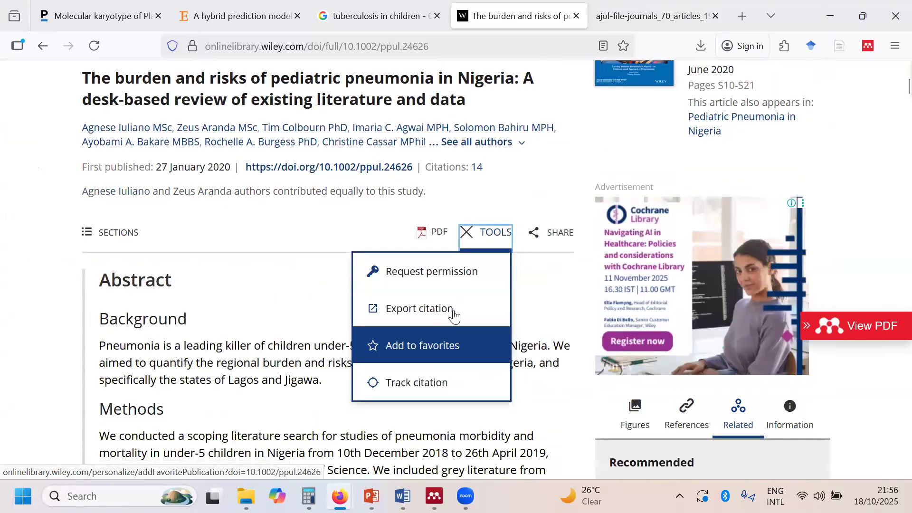
pyautogui.click(466, 311)
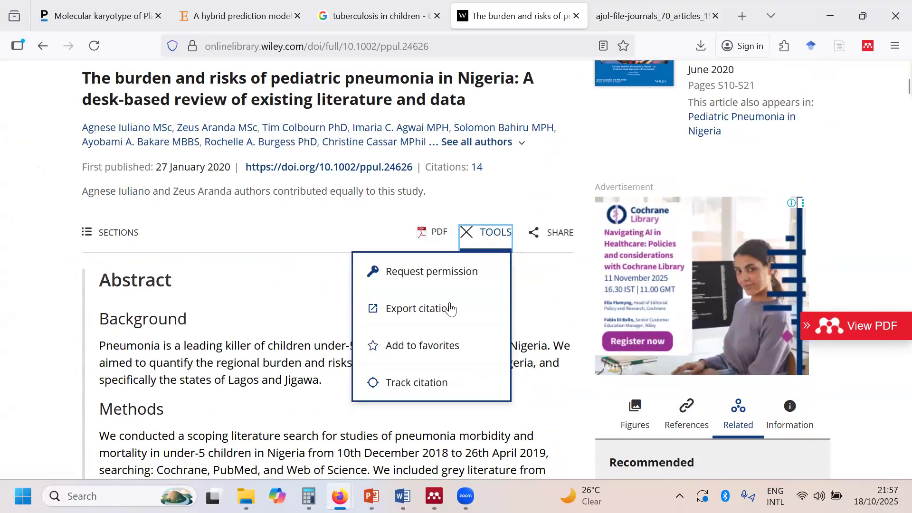
pyautogui.click(448, 310)
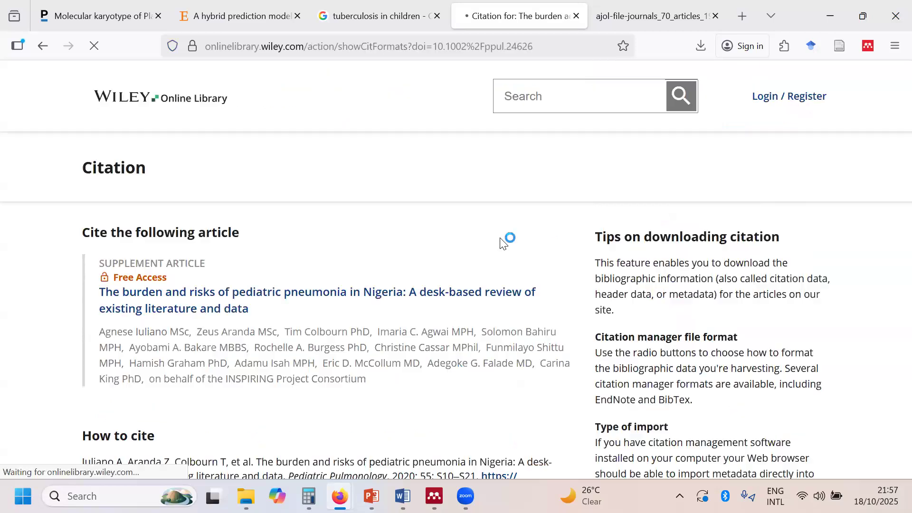
# Select RefWorks as the citation download format and review the import type and download options.
pyautogui.scroll(-3, 356, 336)
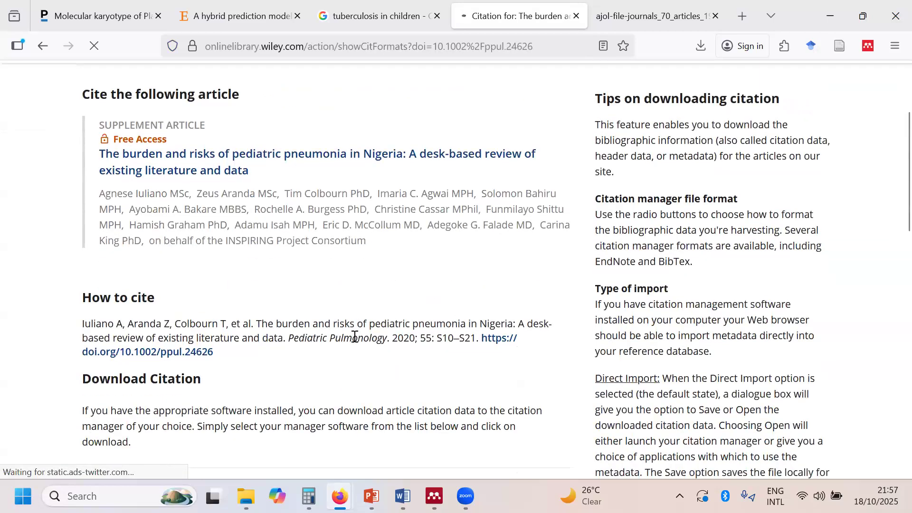
pyautogui.scroll(-2, 285, 332)
pyautogui.scroll(-3, 186, 340)
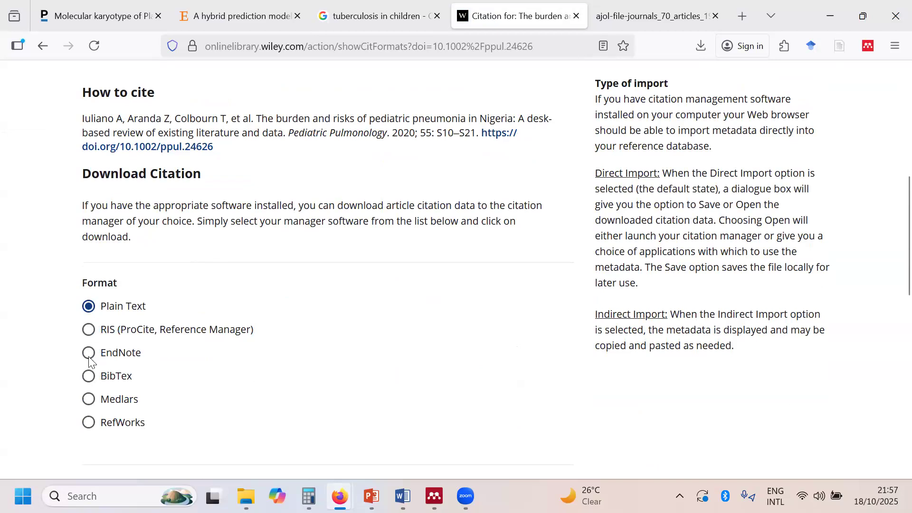
pyautogui.click(90, 423)
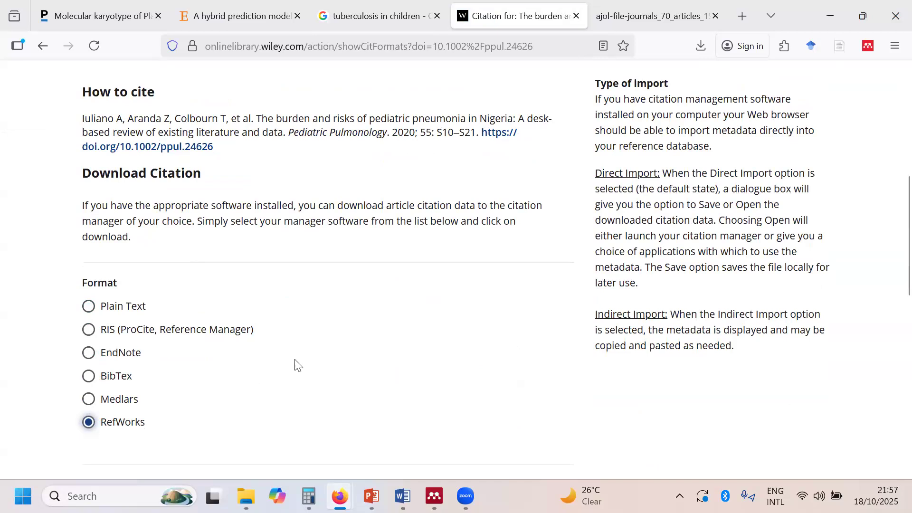
pyautogui.scroll(-5, 295, 365)
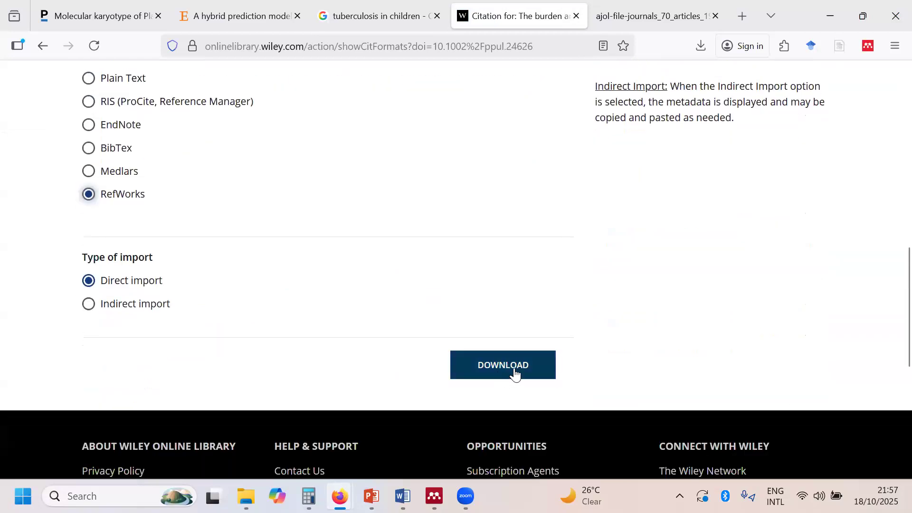
pyautogui.scroll(10, 513, 275)
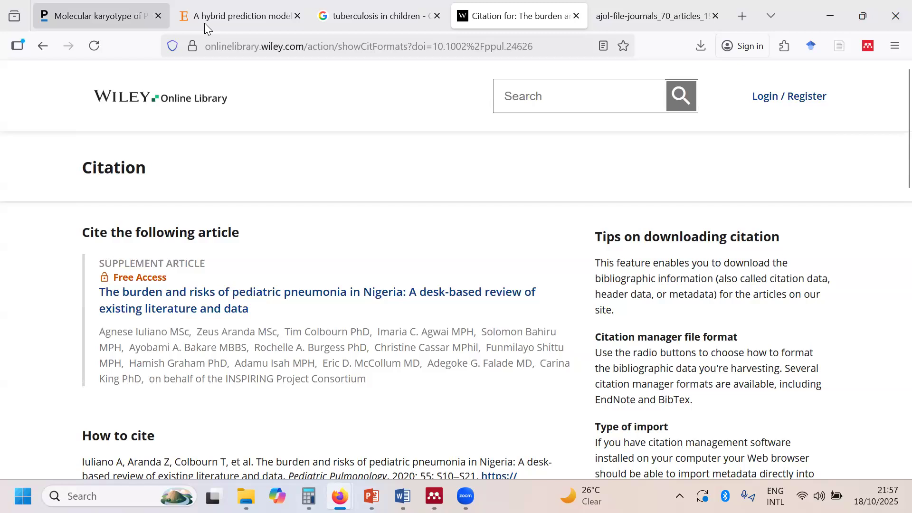
# Go back to the Google Scholar results and reopen the Wiley article on the burden and risks of pediatric pneumonia in Nigeria.
pyautogui.click(38, 46)
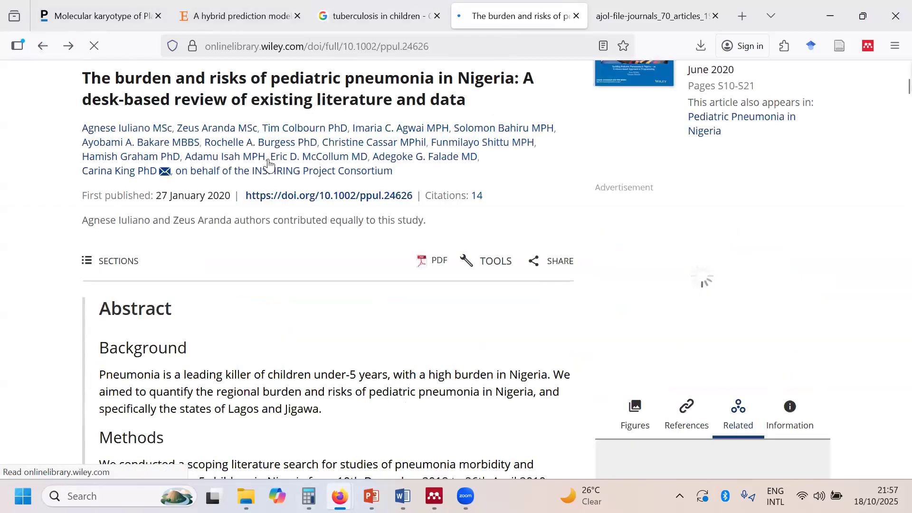
pyautogui.scroll(3, 269, 162)
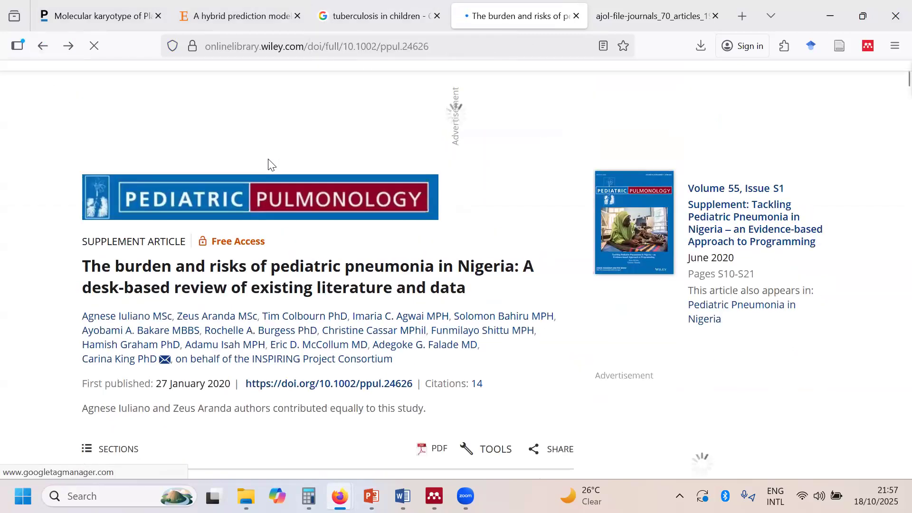
pyautogui.click(43, 48)
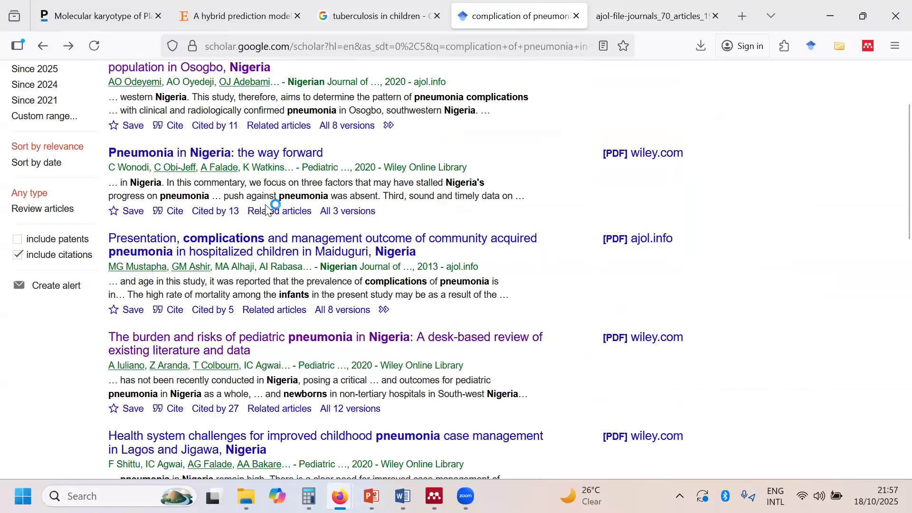
pyautogui.scroll(-3, 266, 209)
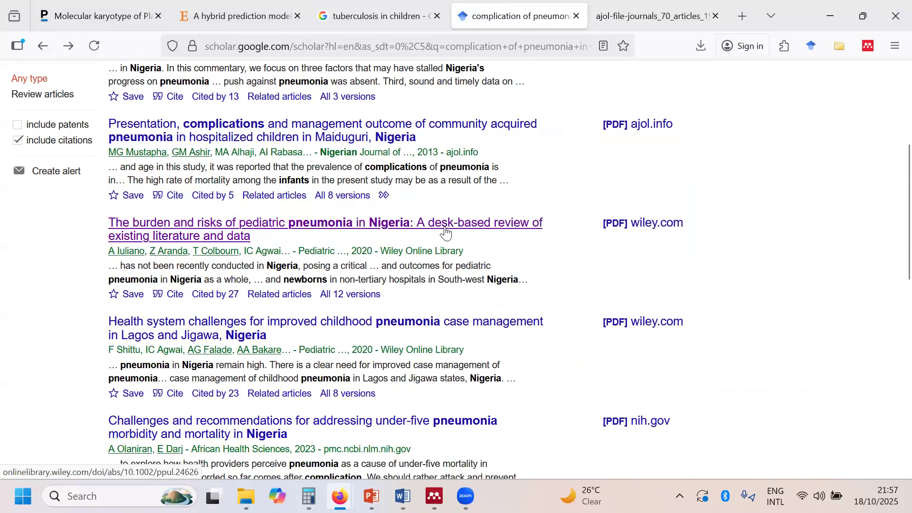
pyautogui.click(518, 226)
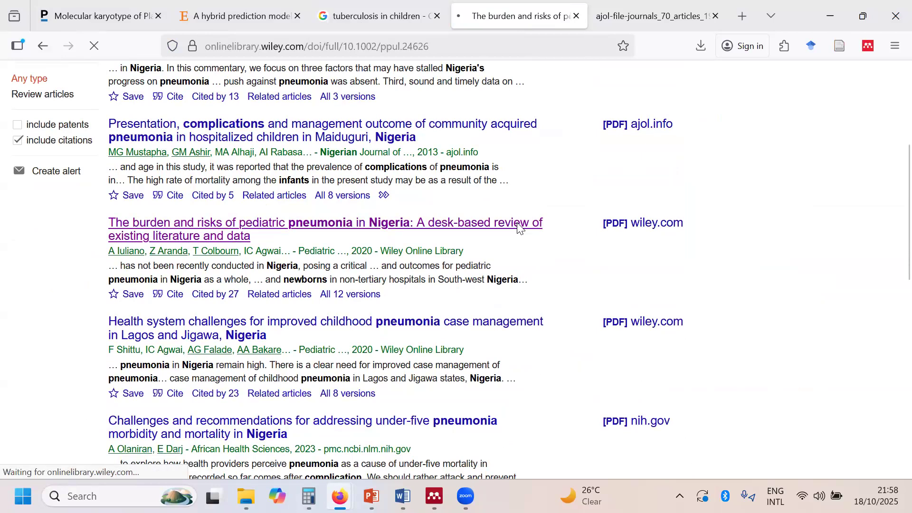
pyautogui.scroll(-5, 517, 228)
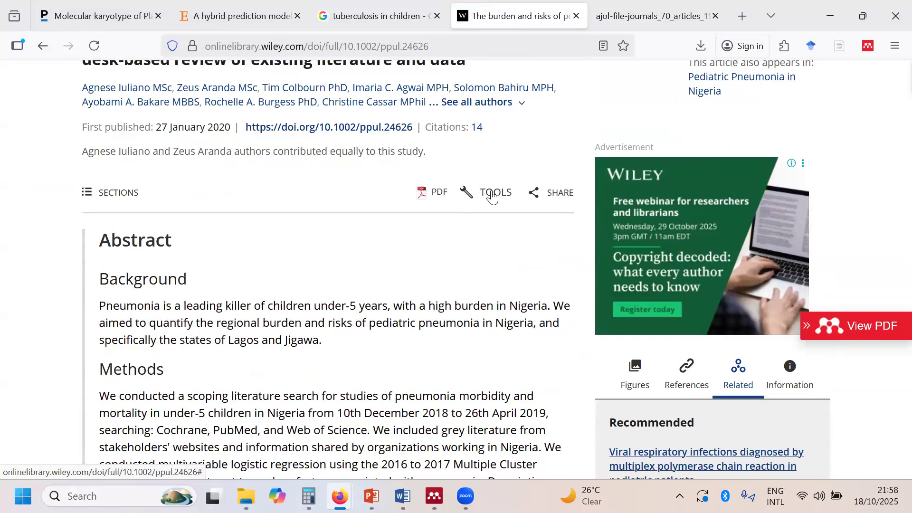
# Skim the abstract of the Wiley pediatric pneumonia article and open its citation export page at the format options.
pyautogui.scroll(-5, 492, 197)
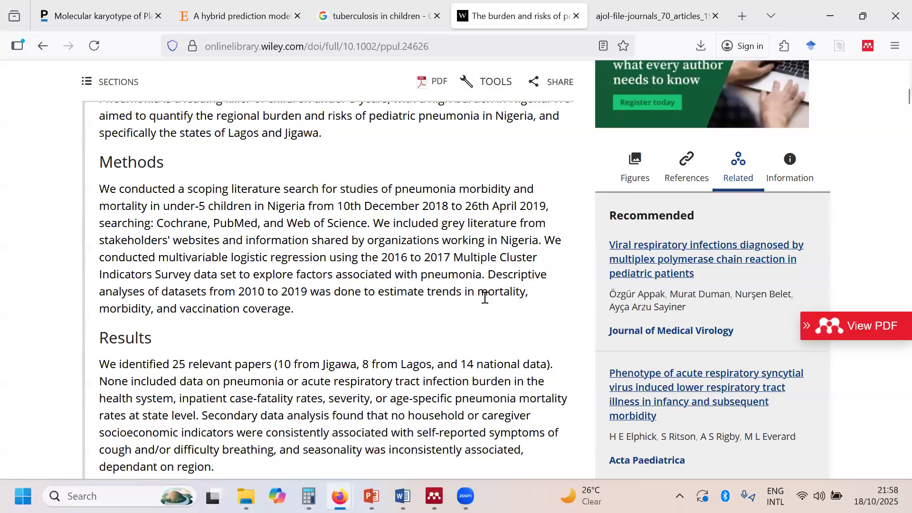
pyautogui.scroll(-2, 485, 297)
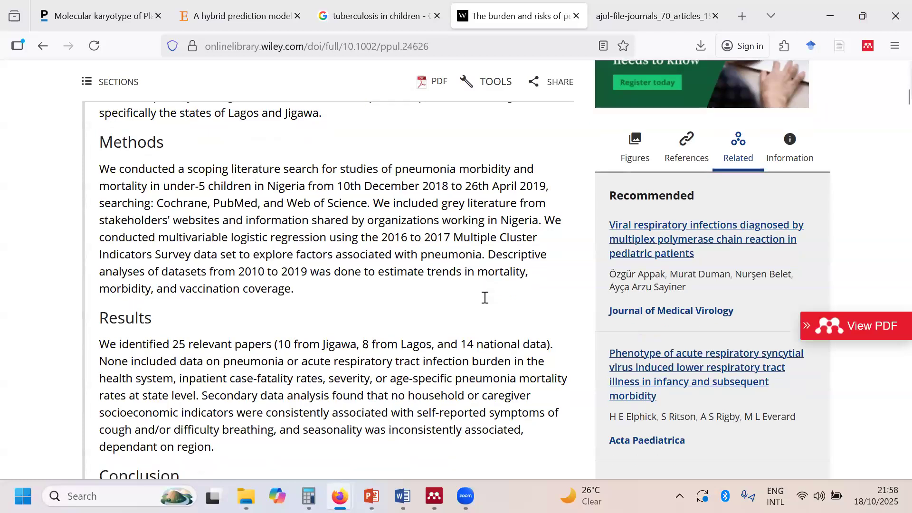
pyautogui.scroll(3, 484, 298)
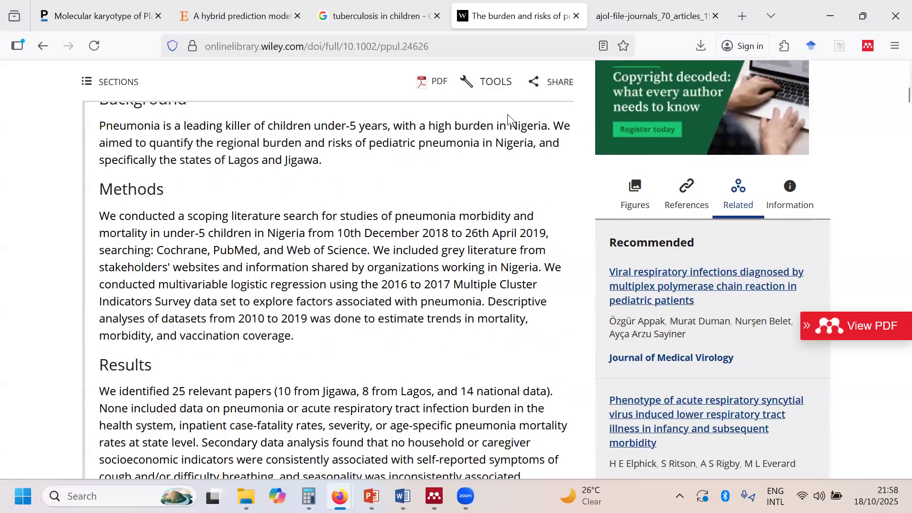
pyautogui.click(497, 94)
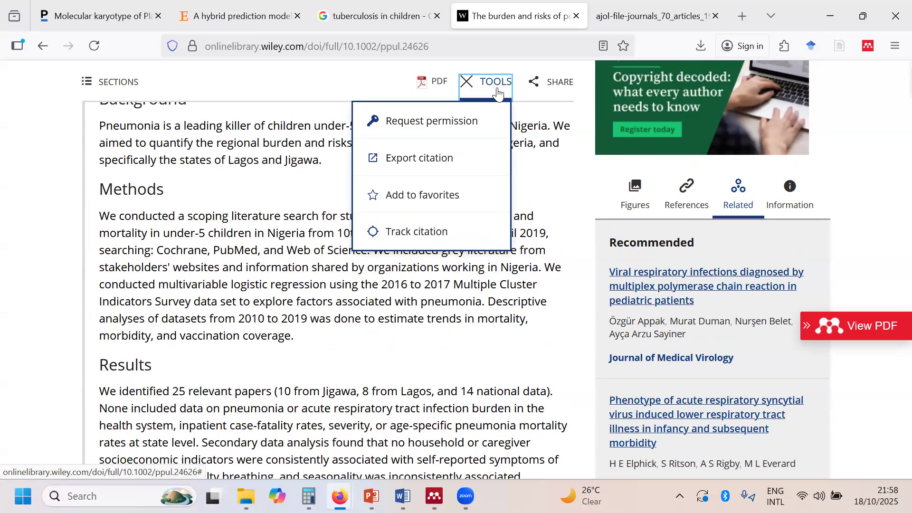
pyautogui.click(457, 160)
pyautogui.scroll(-6, 421, 295)
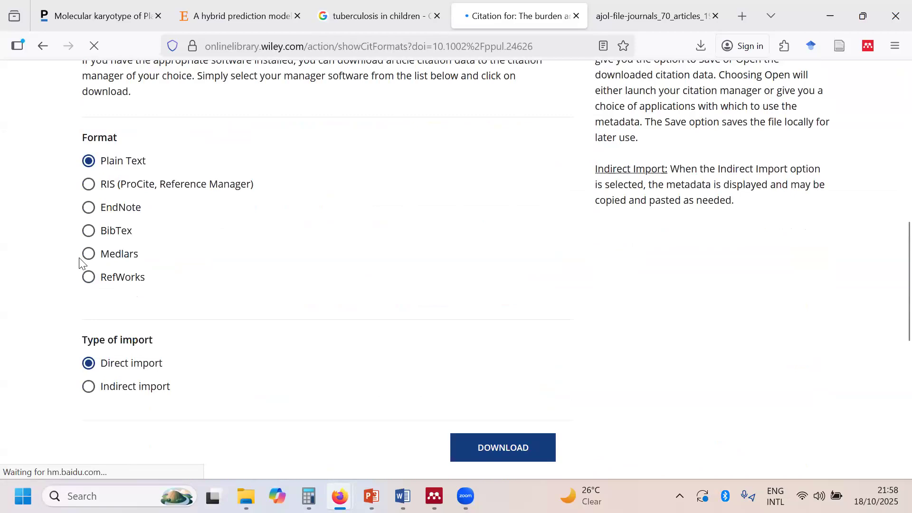
# Try to download the citation in RefWorks format, and return from the RefWorks login page to the citation export page.
pyautogui.click(90, 280)
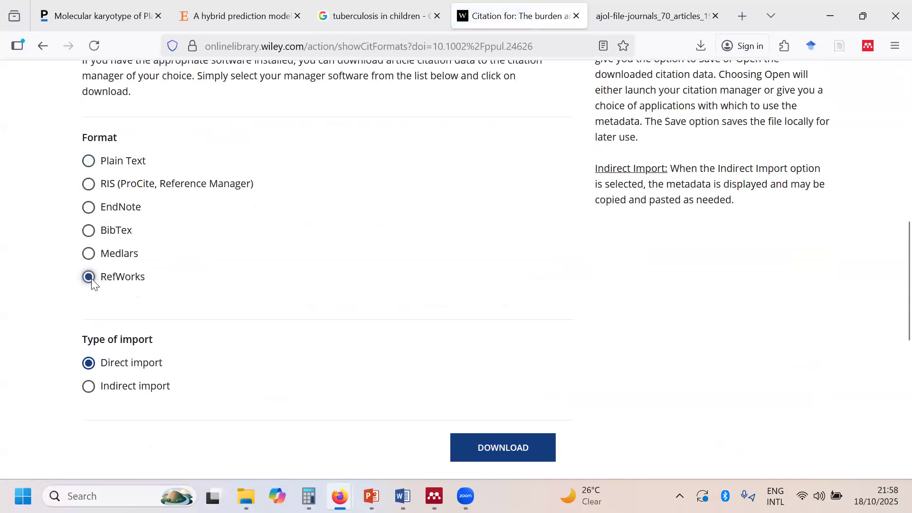
pyautogui.click(517, 450)
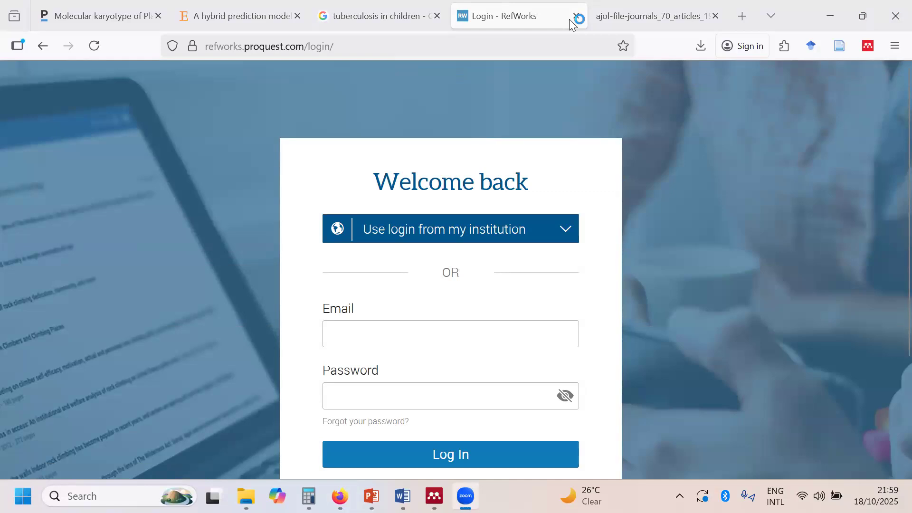
pyautogui.click(541, 26)
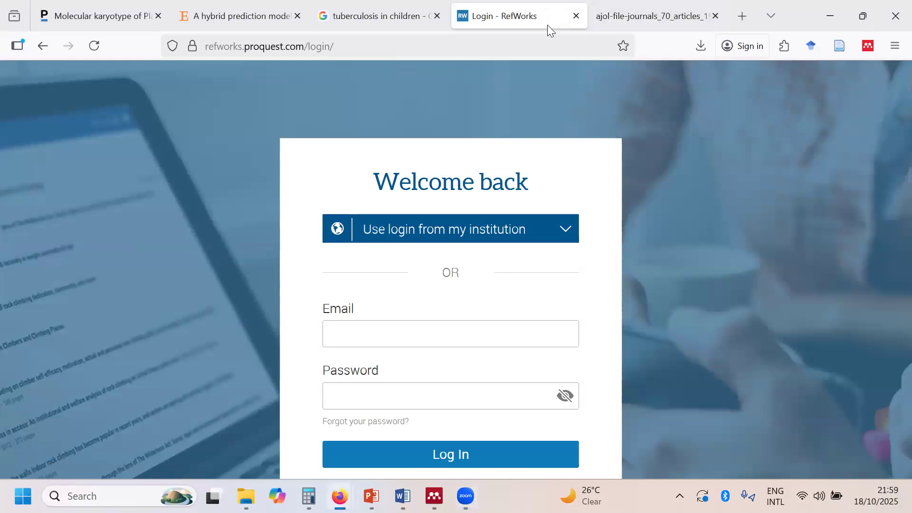
pyautogui.click(43, 46)
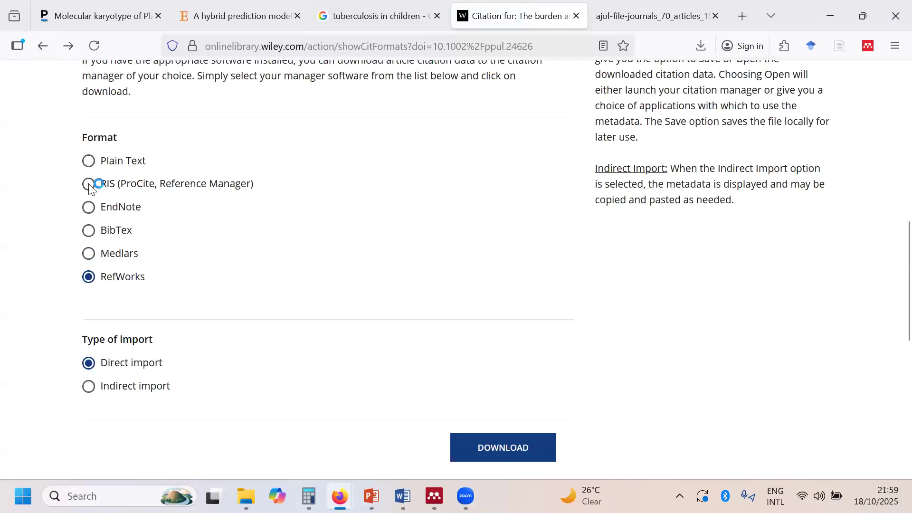
# Switch to the PowerPoint presentation and review the "How to populate your library" slide.
pyautogui.moveTo(371, 496)
pyautogui.click(403, 388)
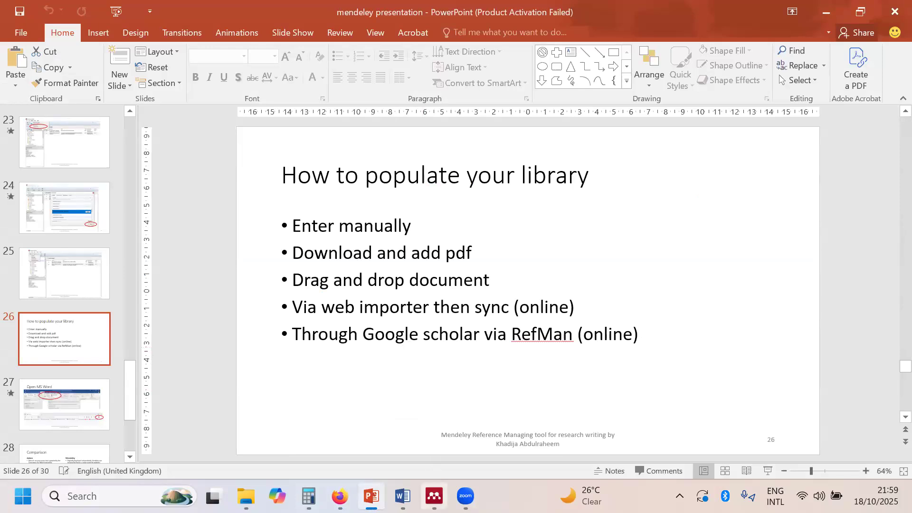
pyautogui.moveTo(433, 496)
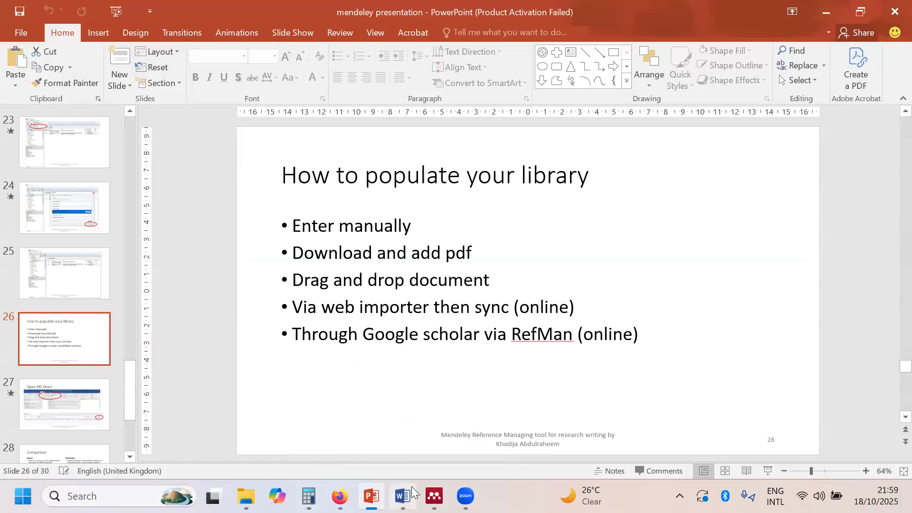
pyautogui.moveTo(402, 496)
pyautogui.moveTo(370, 496)
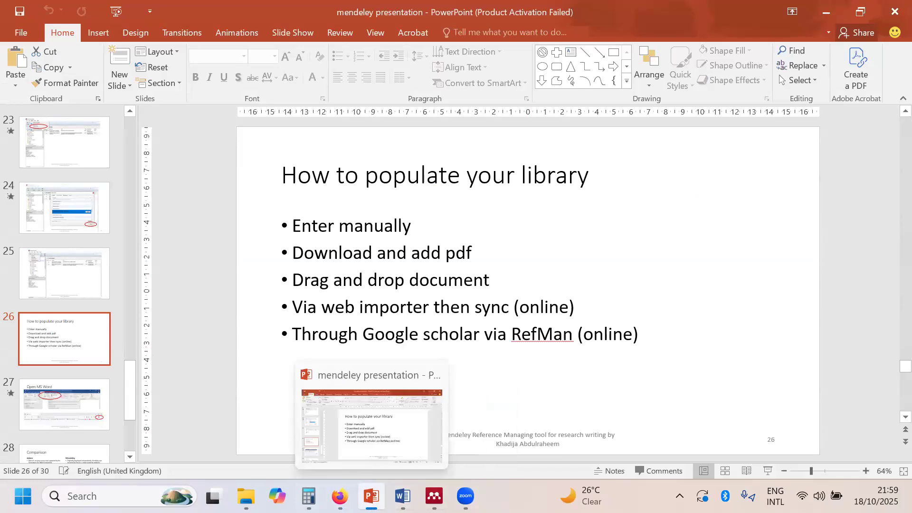
pyautogui.moveTo(340, 496)
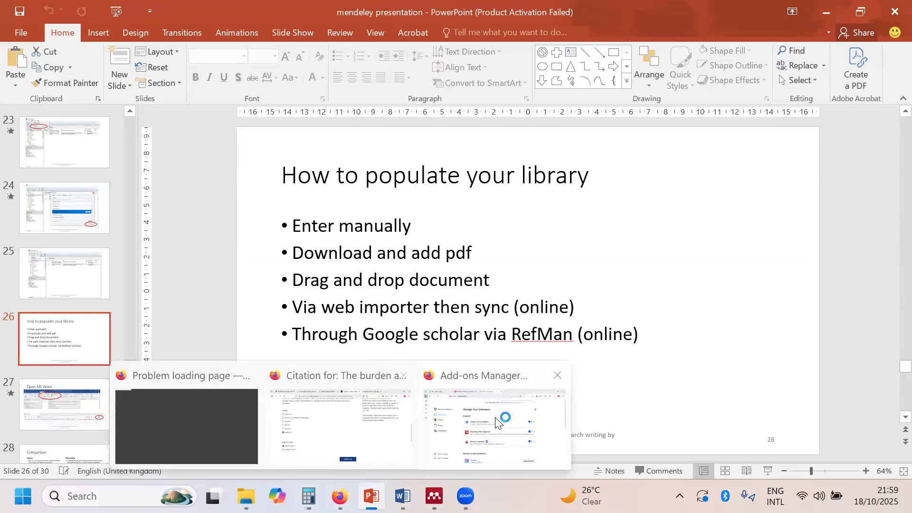
# Switch back to the Wiley citation page in Firefox and download the citation in BibTex format with direct import.
pyautogui.click(368, 418)
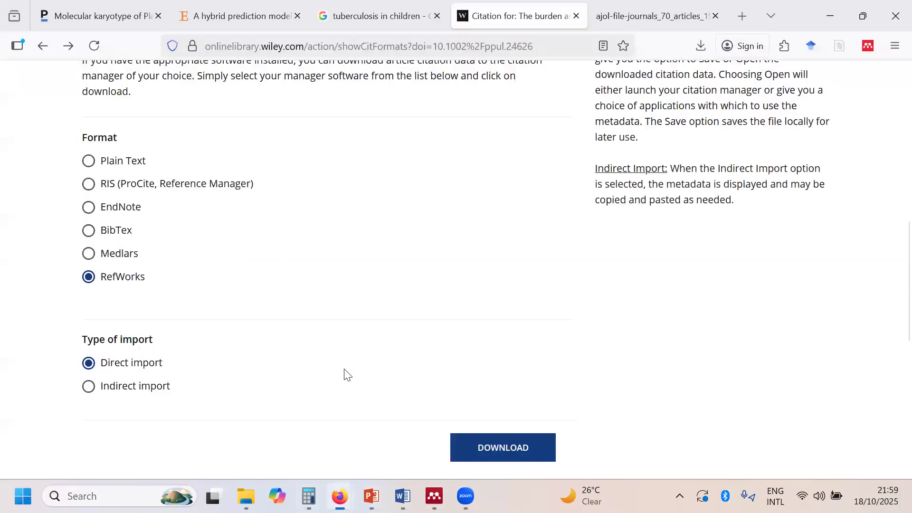
pyautogui.click(89, 231)
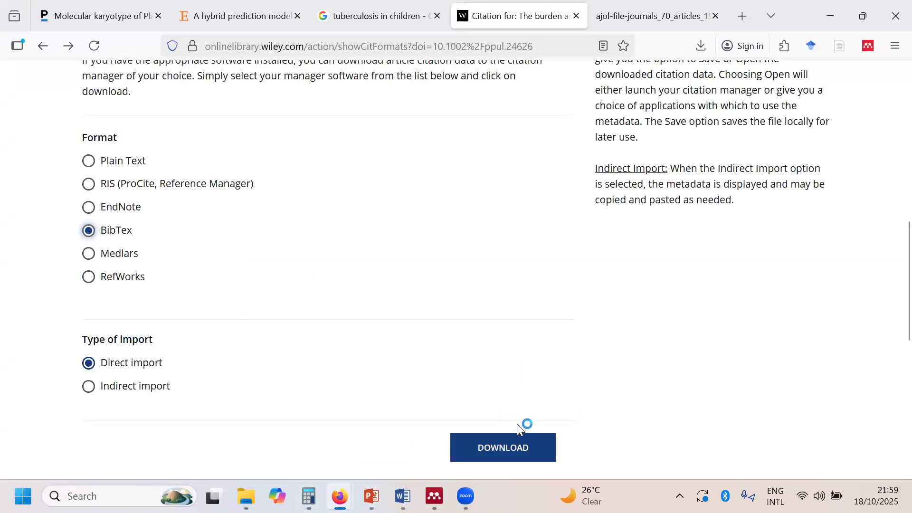
pyautogui.click(513, 455)
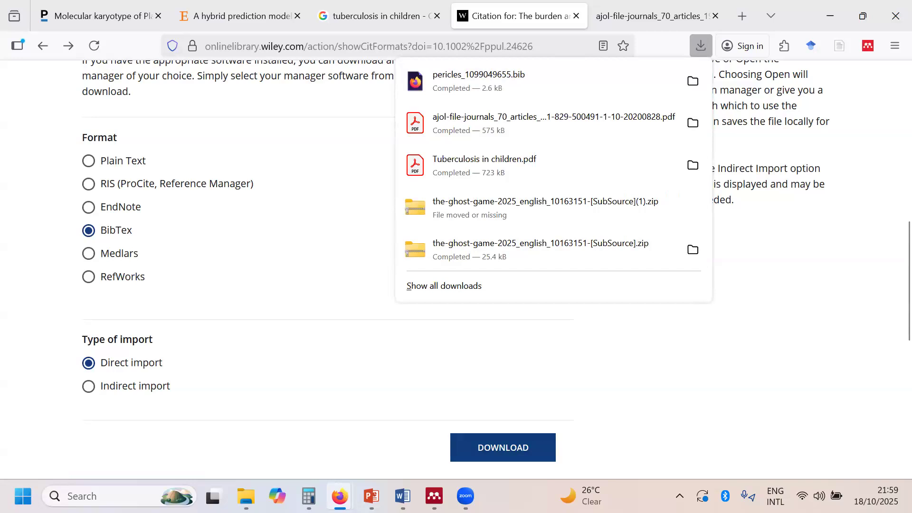
pyautogui.click(434, 495)
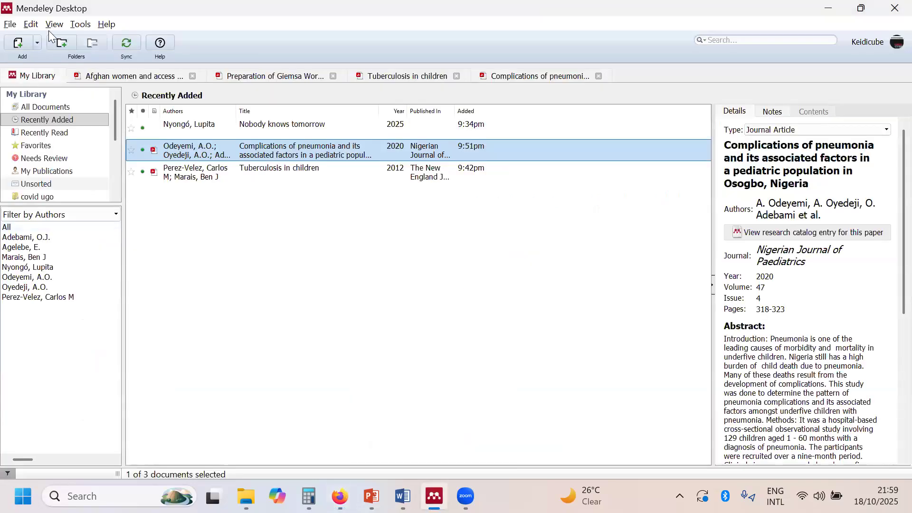
pyautogui.click(35, 44)
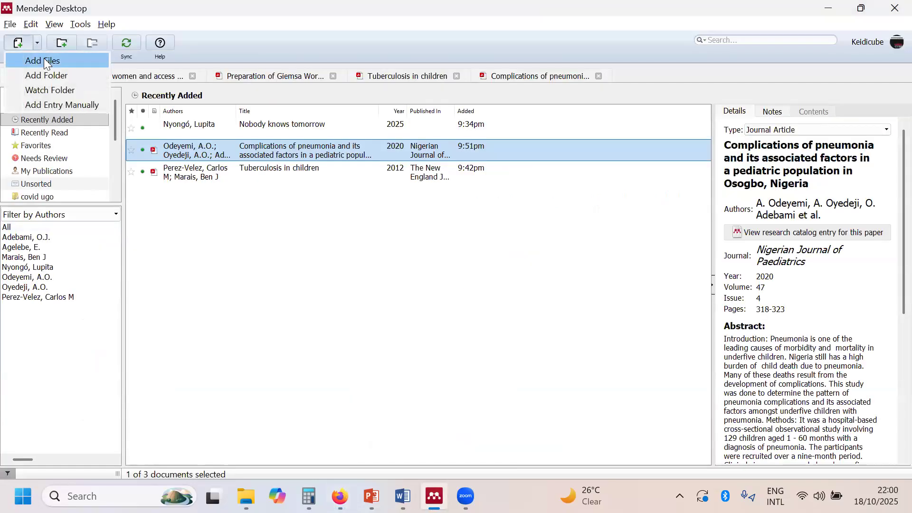
pyautogui.click(43, 58)
pyautogui.click(190, 148)
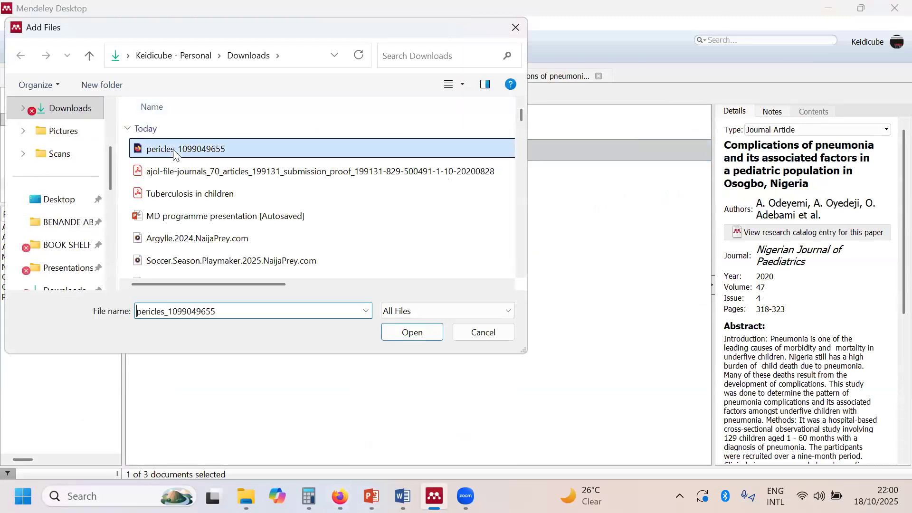
pyautogui.click(409, 331)
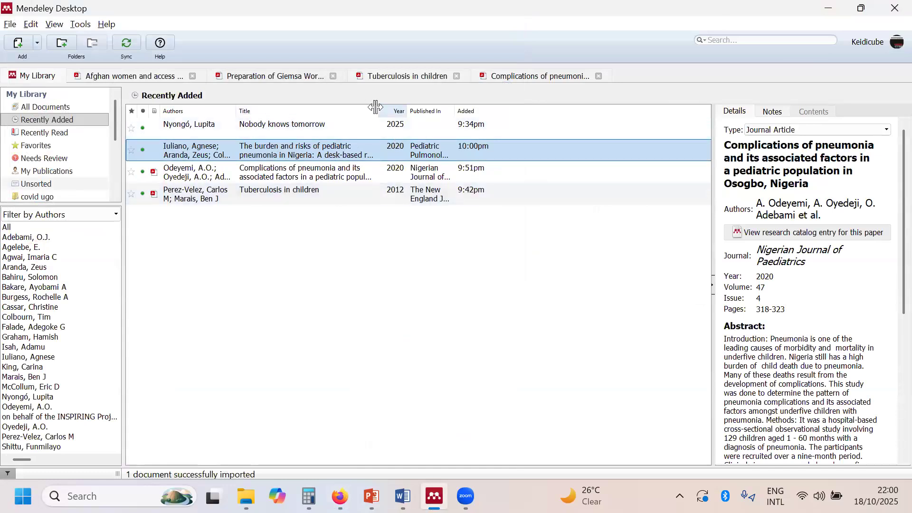
# Widen the Title column of the Recently Added list and briefly view the open PDF on complications of pneumonia.
pyautogui.moveTo(376, 108); pyautogui.dragTo(425, 108)
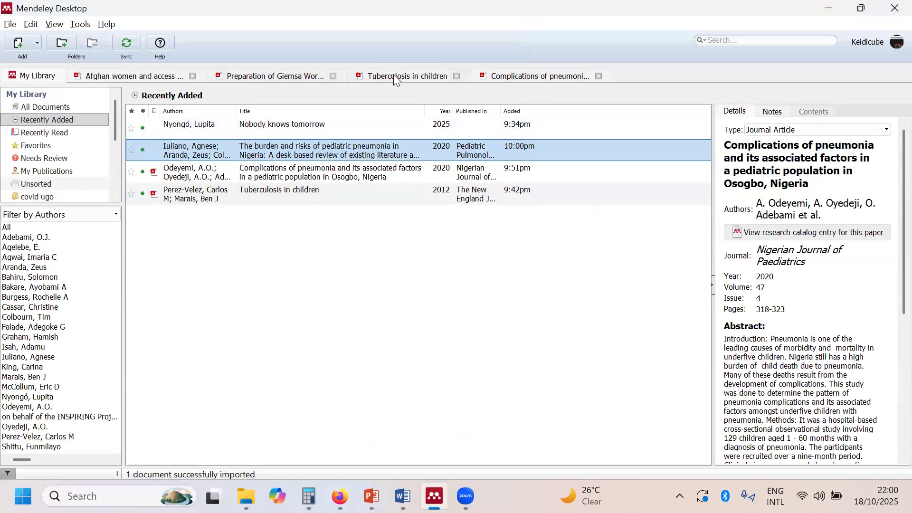
pyautogui.click(527, 79)
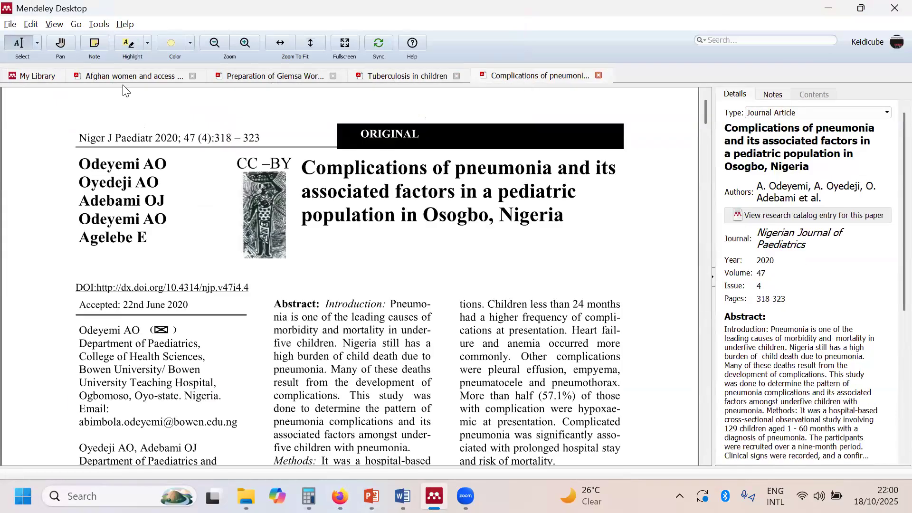
pyautogui.click(40, 79)
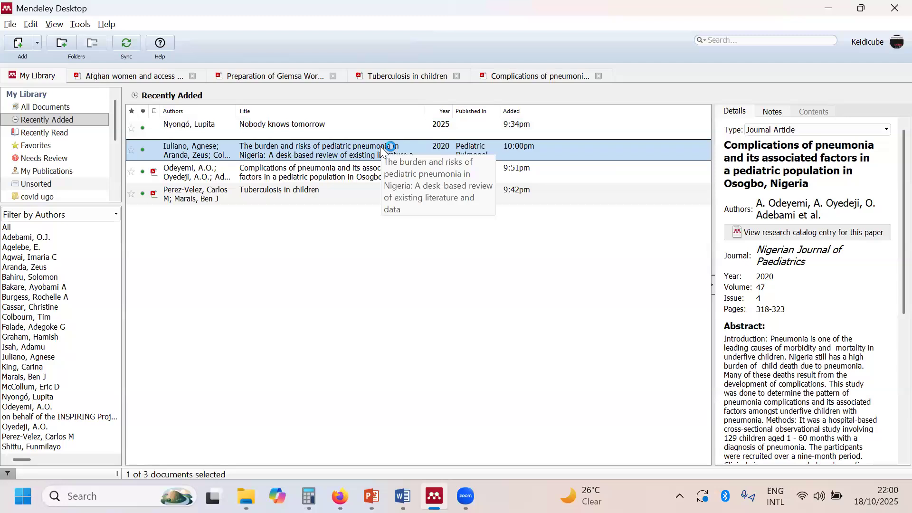
pyautogui.click(38, 42)
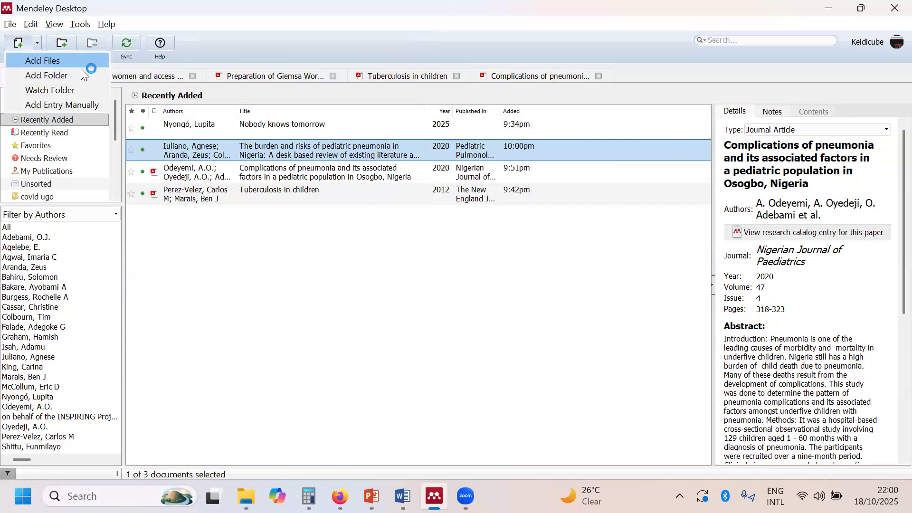
pyautogui.click(386, 265)
# Switch to Firefox and go back from the Wiley pages to the Google Scholar results on complications of pneumonia.
pyautogui.hotkey('alt', 'Tab')
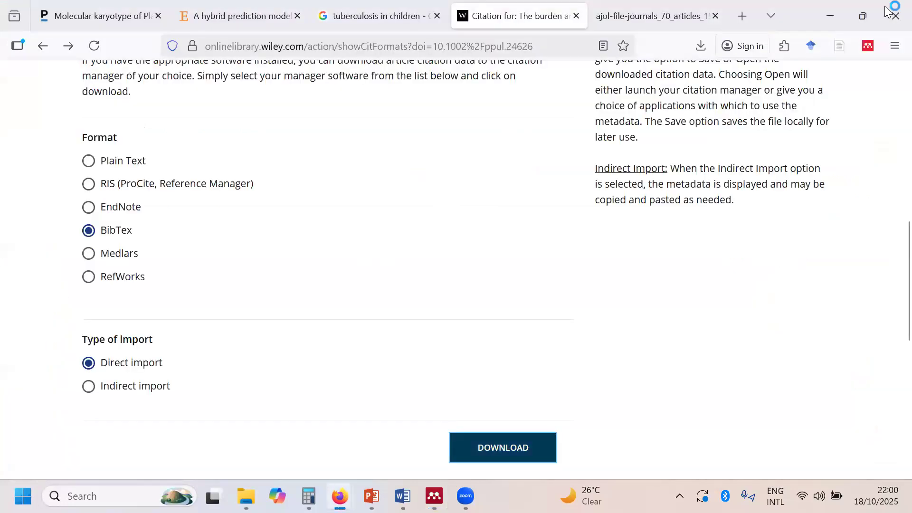
pyautogui.click(869, 47)
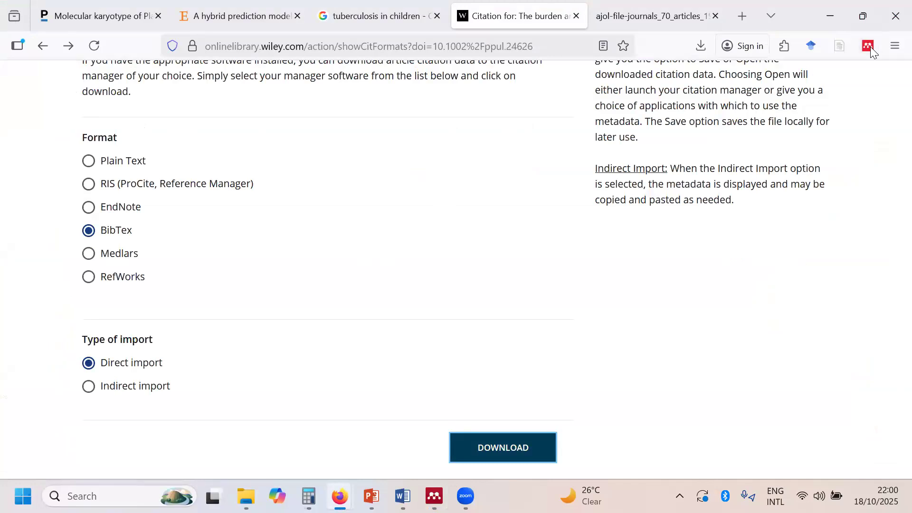
pyautogui.click(67, 46)
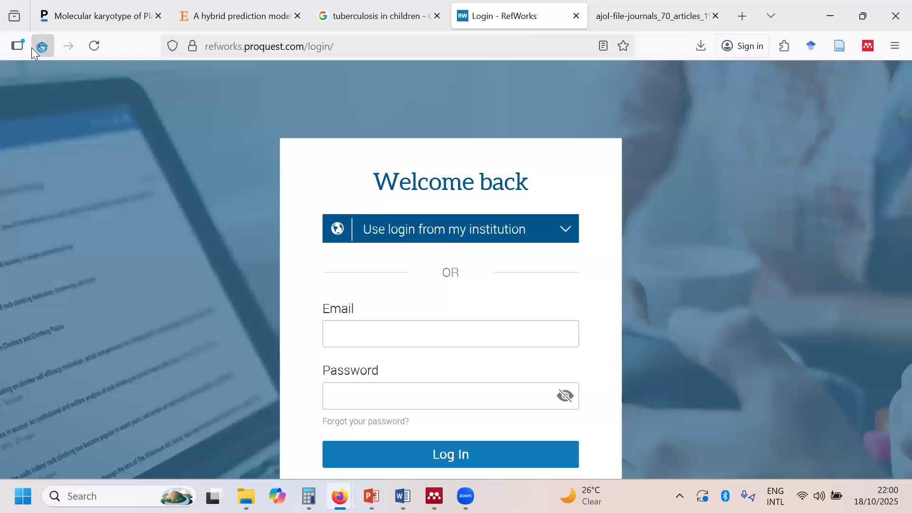
pyautogui.click(33, 47)
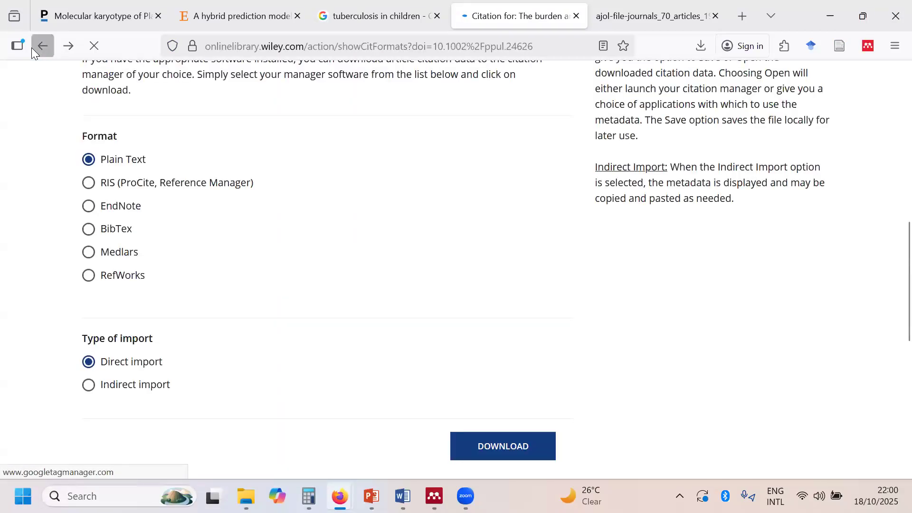
pyautogui.click(33, 48)
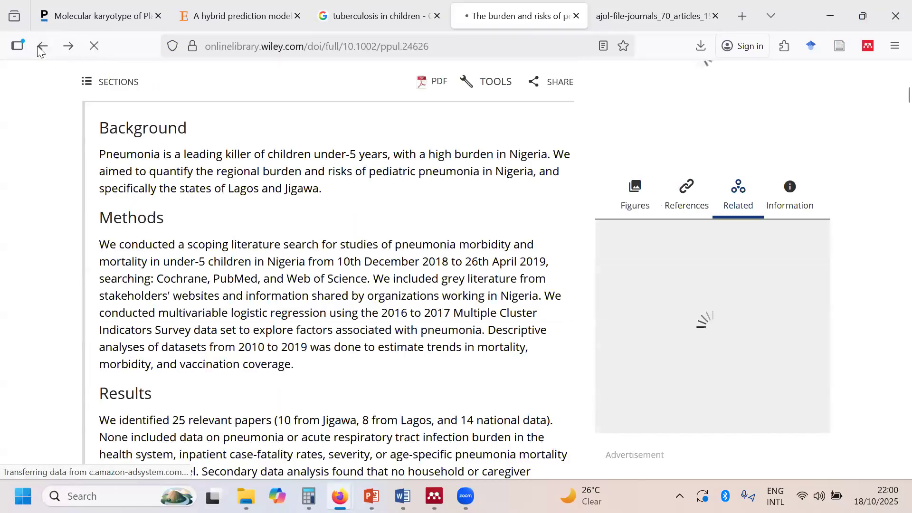
pyautogui.click(40, 48)
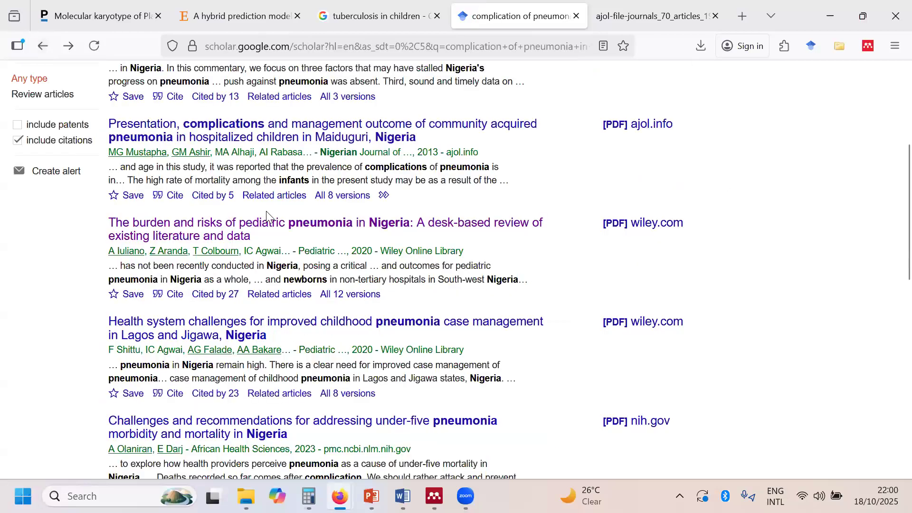
# Open the BMJ article "The cost of illness for childhood clinical pneumonia and invasive pneumococcal disease in Nigeria" and launch the Mendeley Web Importer on it.
pyautogui.scroll(-3, 268, 216)
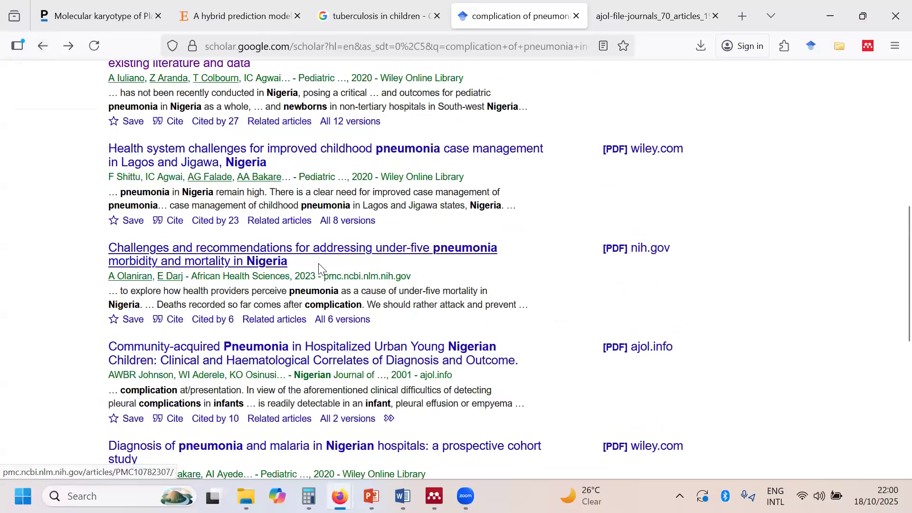
pyautogui.scroll(-5, 316, 319)
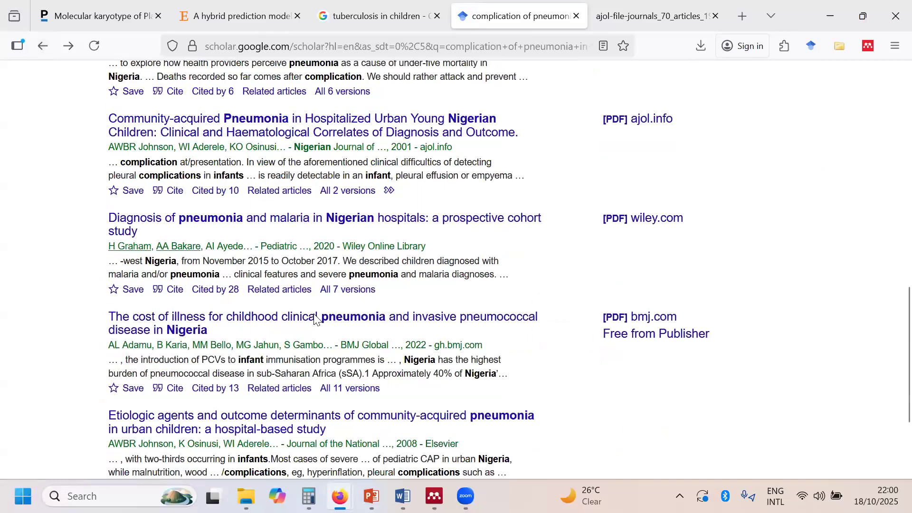
pyautogui.click(365, 323)
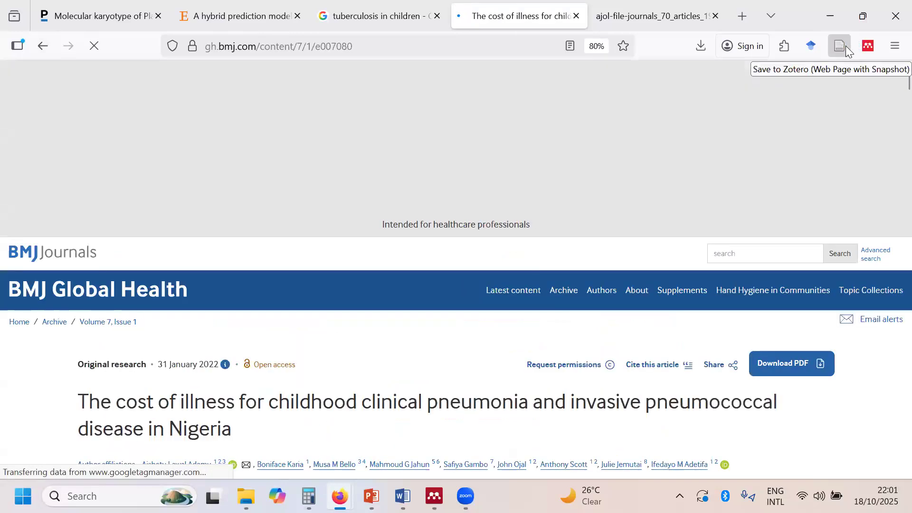
pyautogui.scroll(-4, 750, 202)
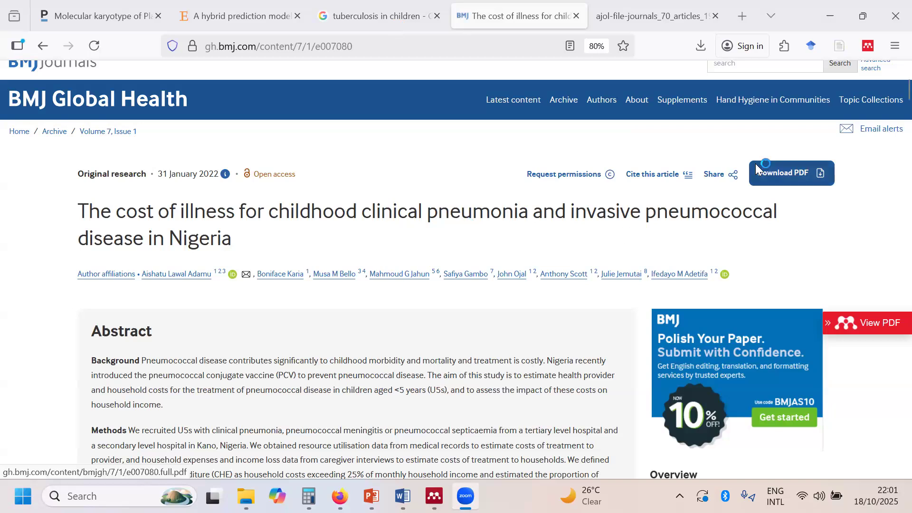
pyautogui.click(868, 46)
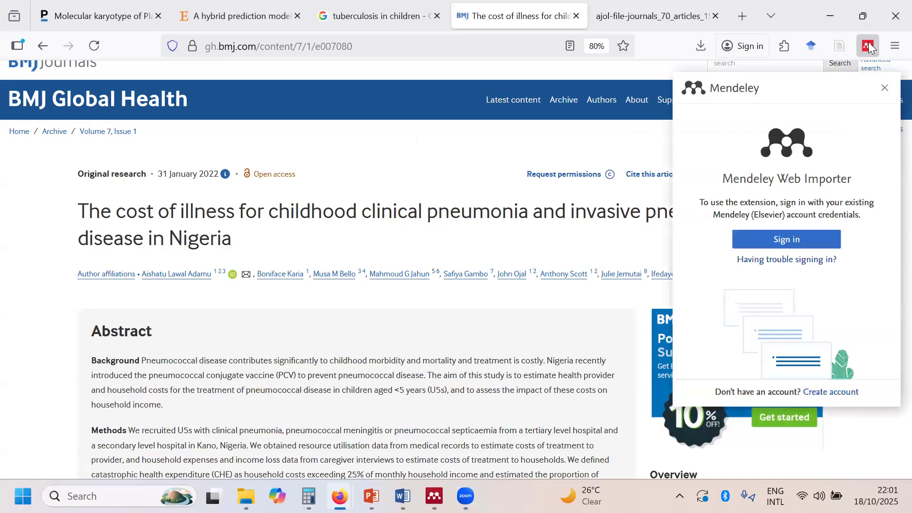
# Sign in to the Mendeley Web Importer with the account password and decline saving the password in the browser.
pyautogui.click(787, 242)
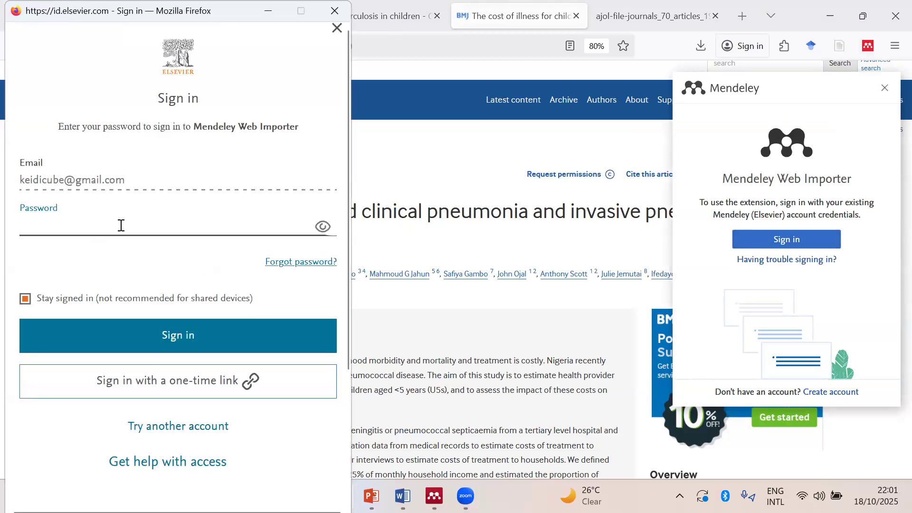
pyautogui.write('••••••••••••••')
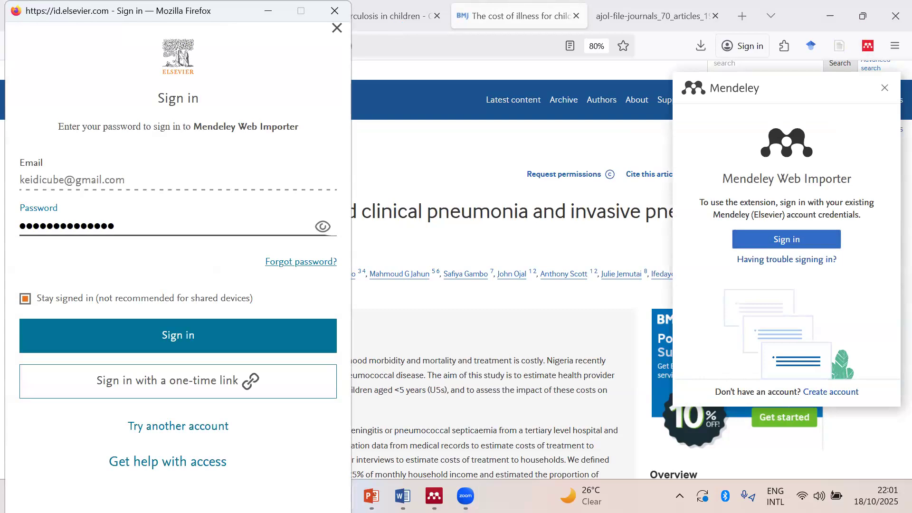
pyautogui.click(198, 353)
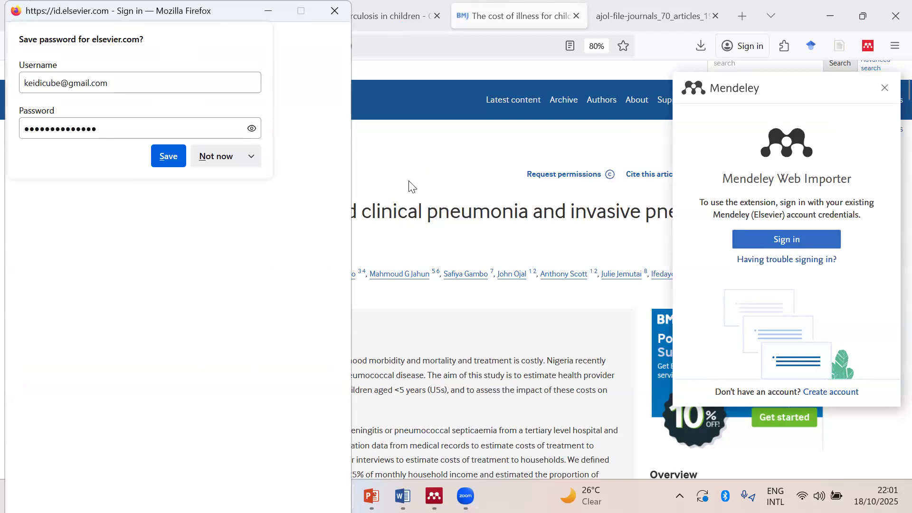
pyautogui.click(216, 156)
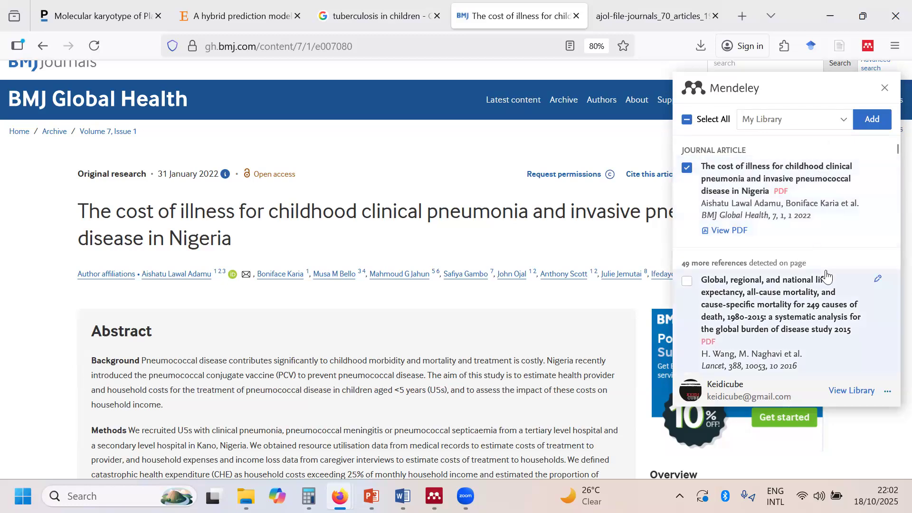
# Include the reference "The economic burden of inpatient paediatric care in Kenya" with the main BMJ article and add both to My Library.
pyautogui.scroll(-2, 770, 285)
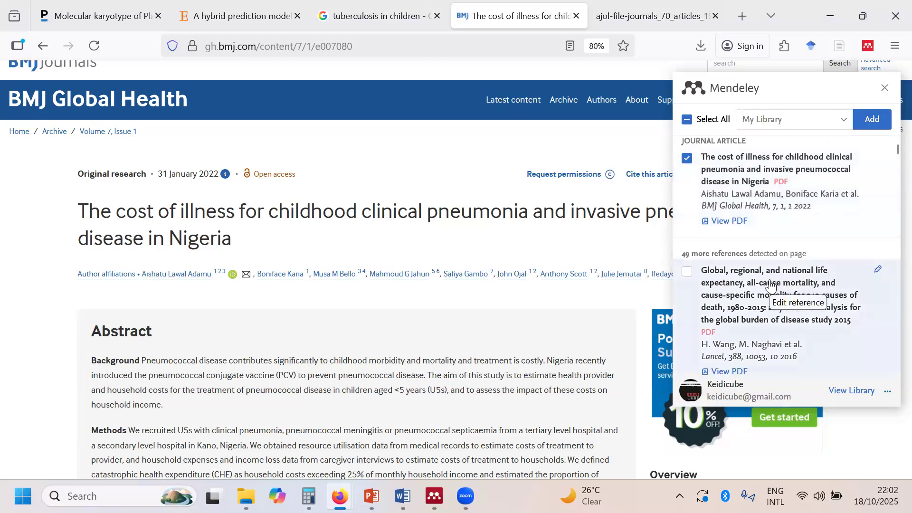
pyautogui.scroll(-5, 770, 285)
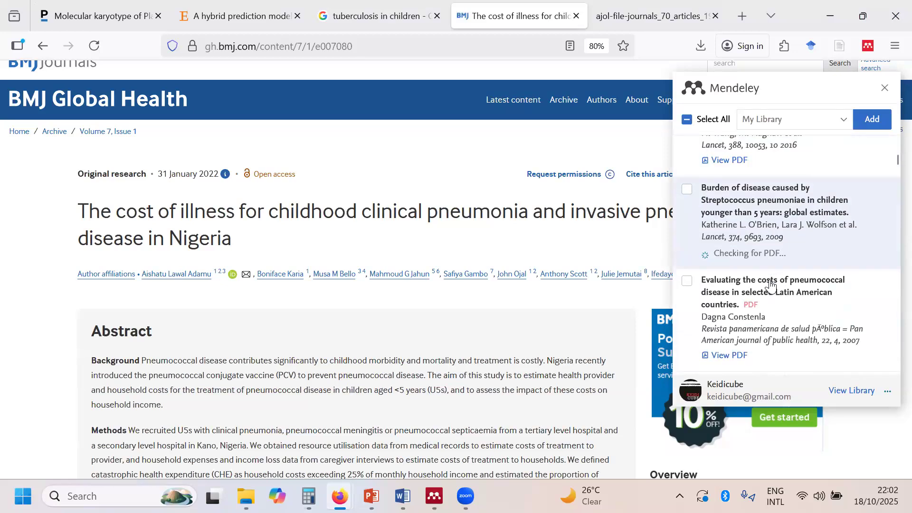
pyautogui.scroll(-5, 770, 284)
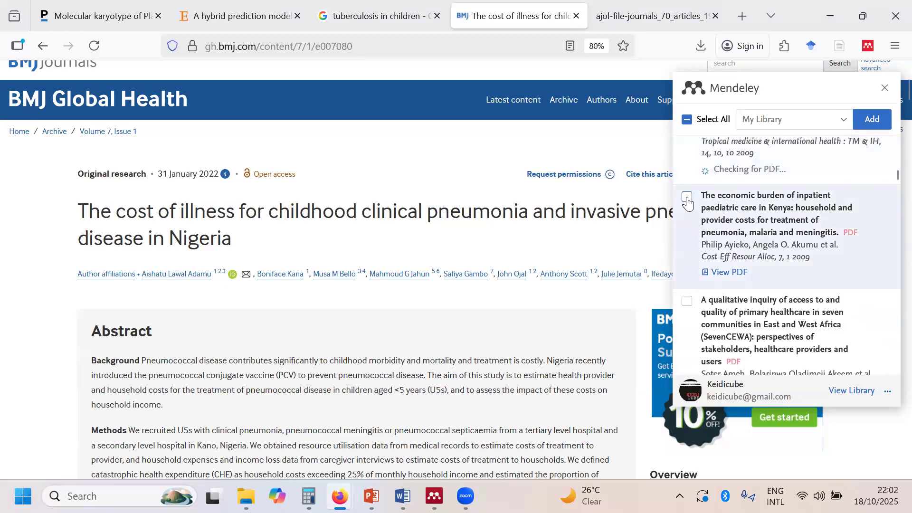
pyautogui.click(687, 197)
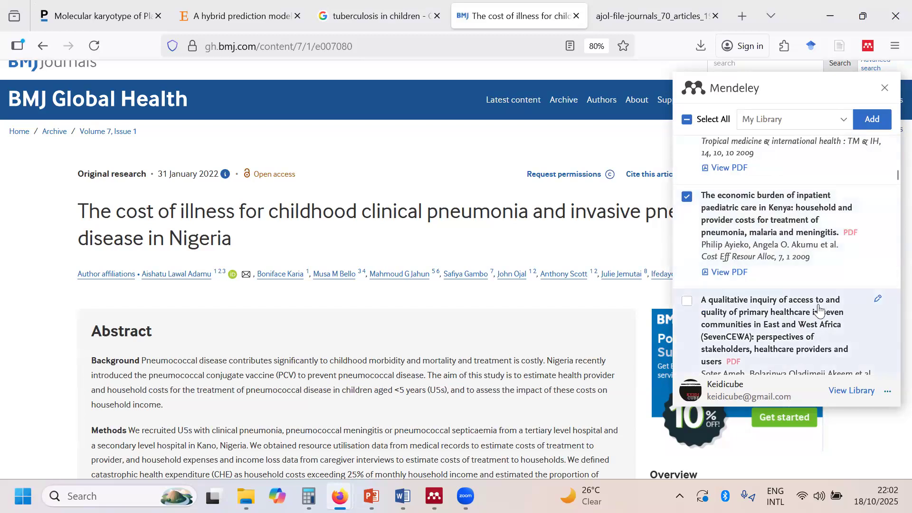
pyautogui.scroll(3, 819, 311)
pyautogui.click(878, 121)
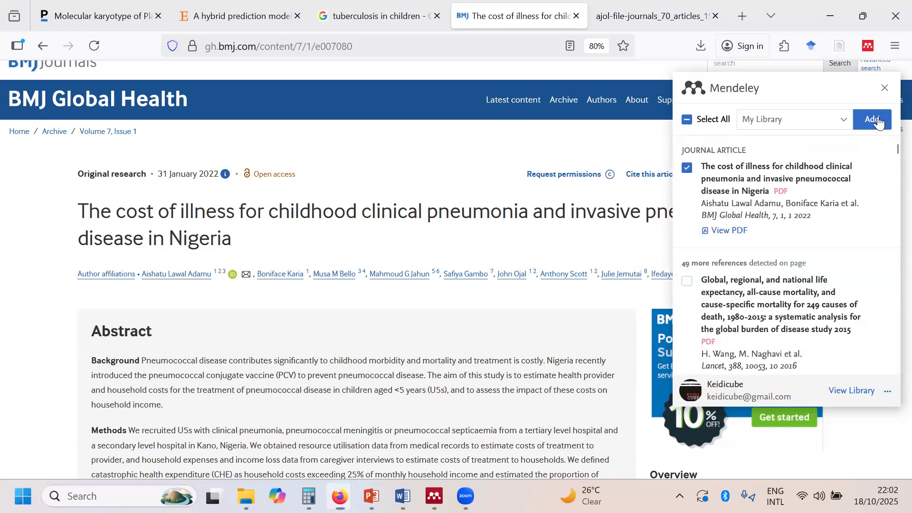
pyautogui.click(866, 122)
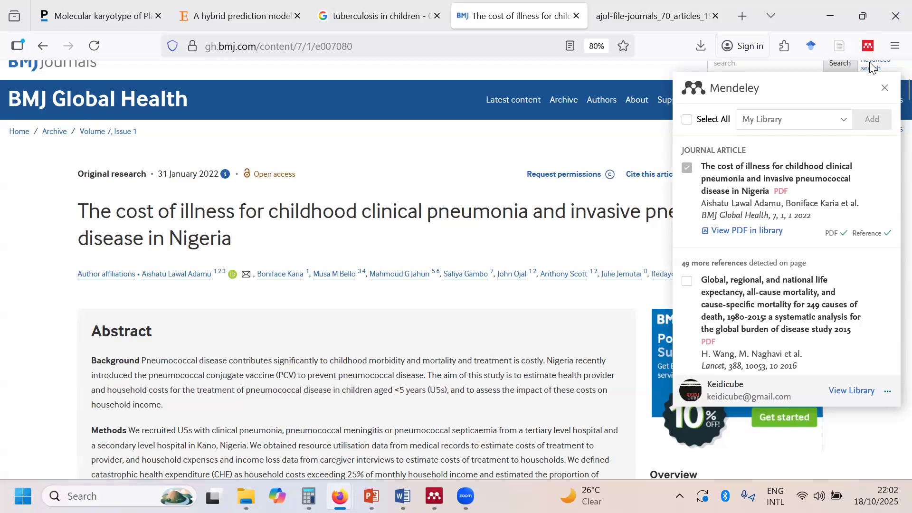
# Switch to Mendeley Desktop, sync the library, and briefly view the PDF of the imported childhood pneumonia cost-of-illness article before returning to the library.
pyautogui.click(433, 495)
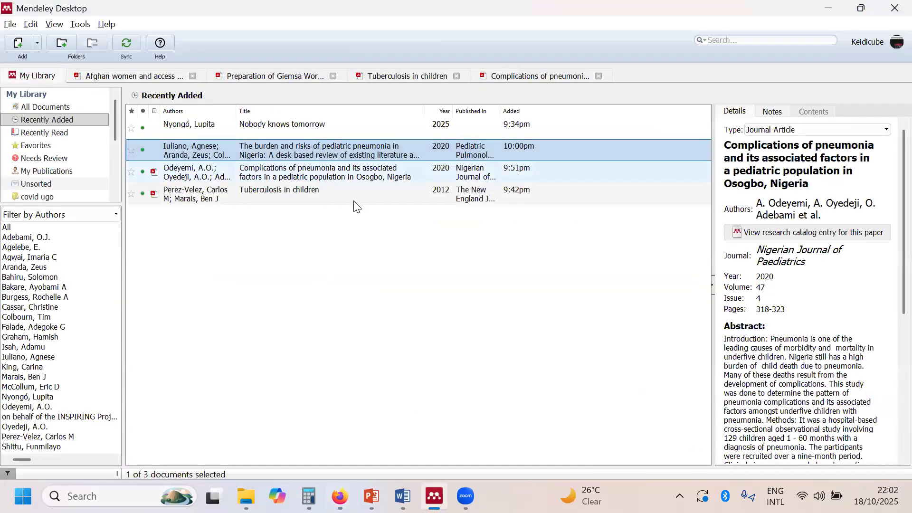
pyautogui.click(130, 41)
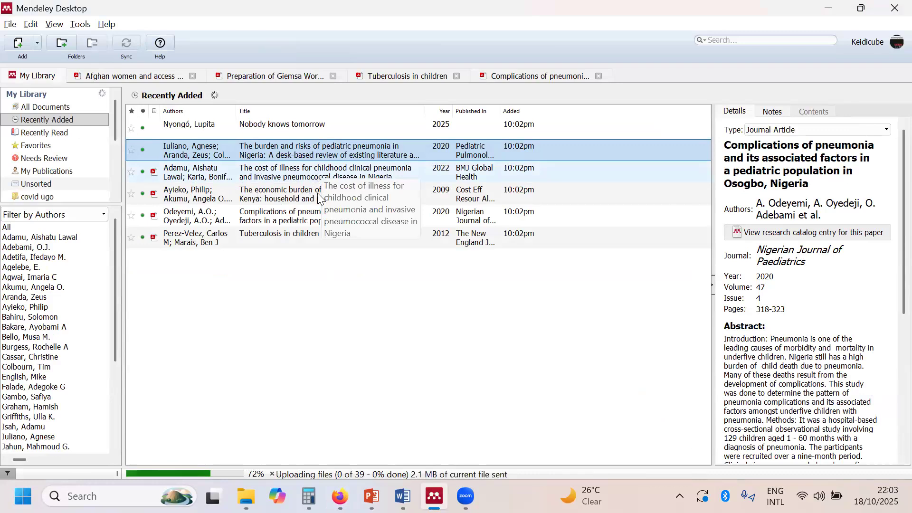
pyautogui.press('Down')
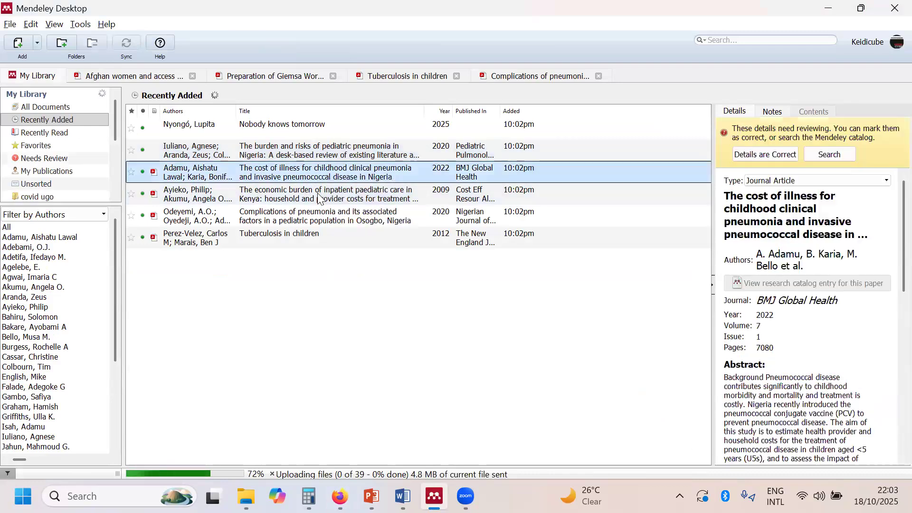
pyautogui.press('Return')
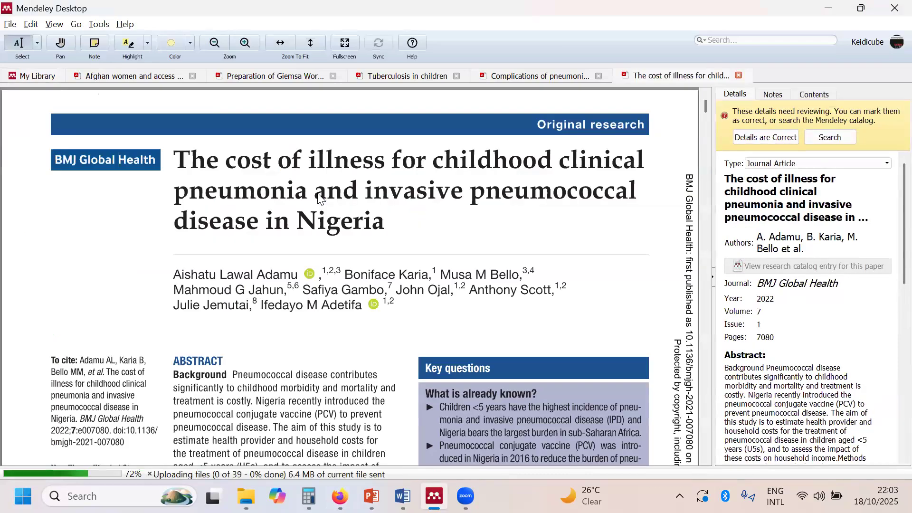
pyautogui.scroll(-1, 347, 278)
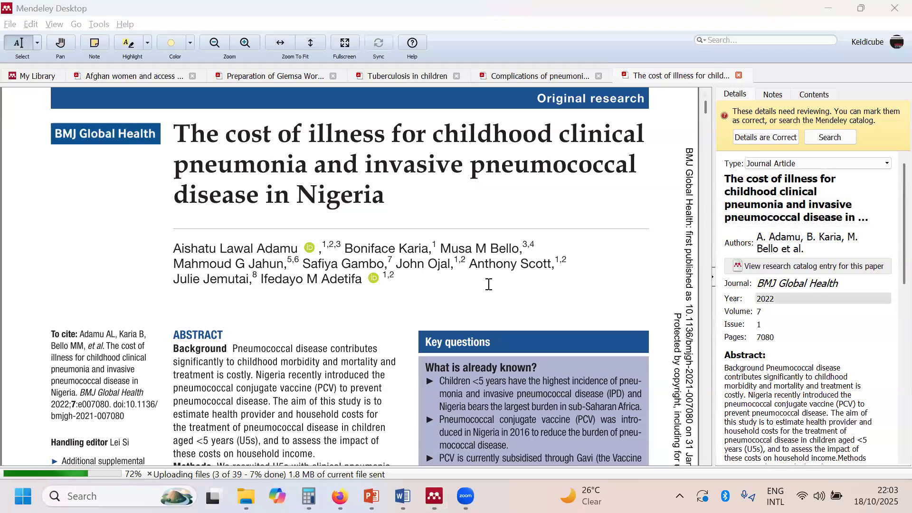
pyautogui.scroll(-1, 489, 285)
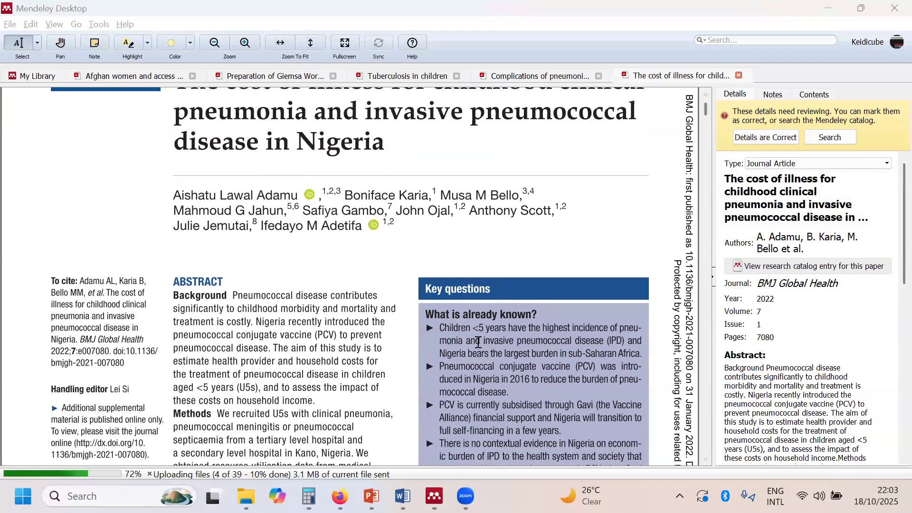
pyautogui.click(41, 79)
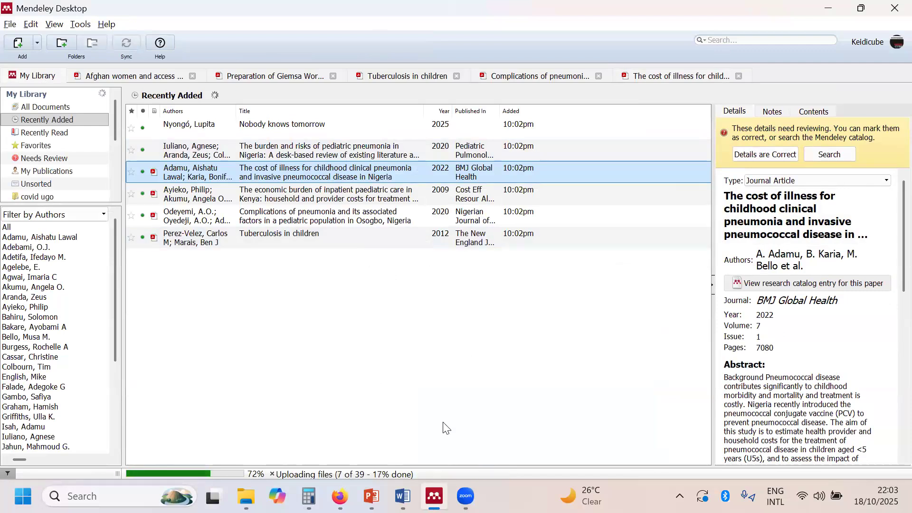
# Switch to the blank Word document and set the Mendeley citation style to Nature Publishing Group - Vancouver.
pyautogui.moveTo(402, 496)
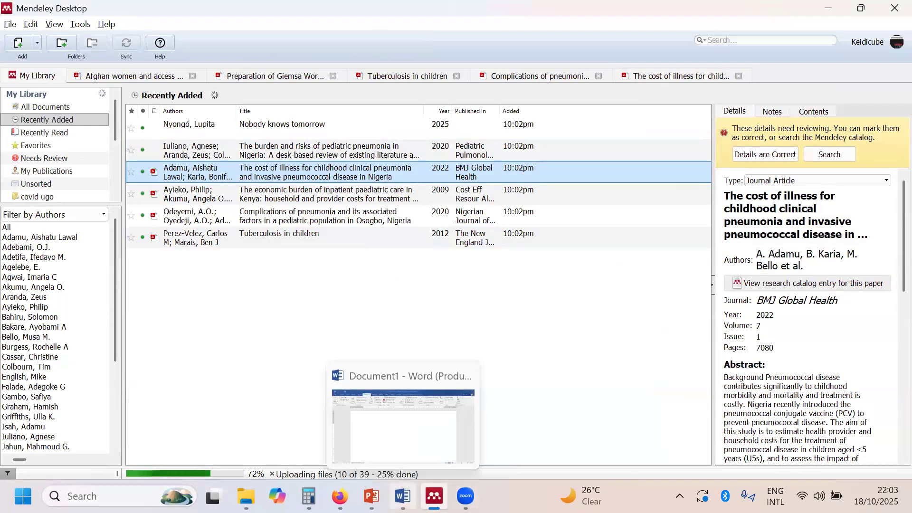
pyautogui.click(402, 426)
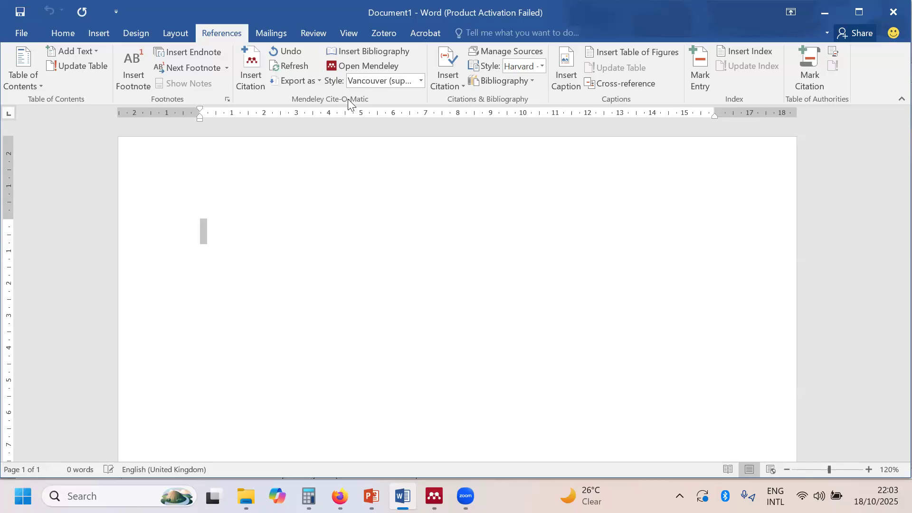
pyautogui.click(421, 80)
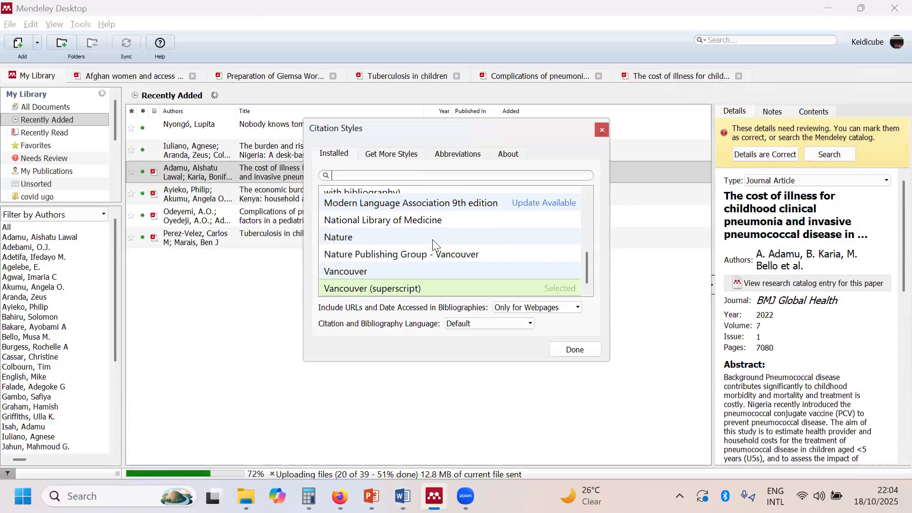
pyautogui.click(442, 256)
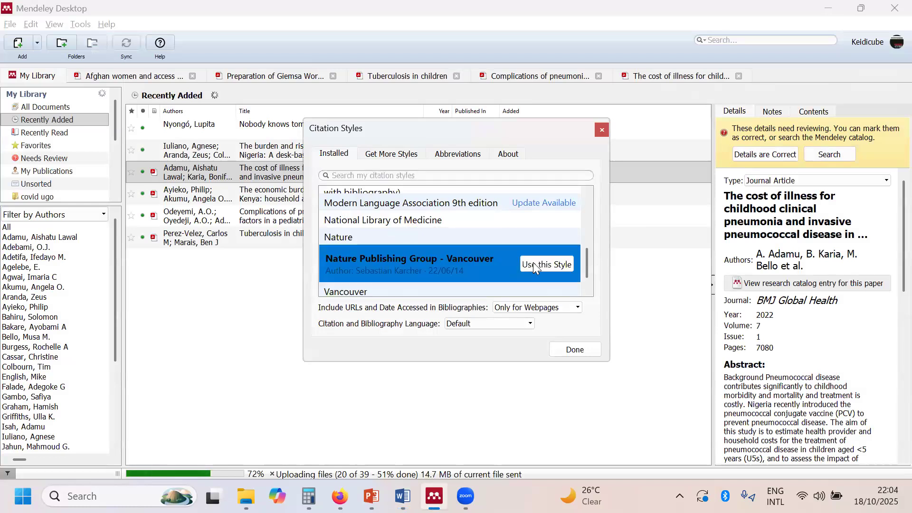
pyautogui.click(546, 264)
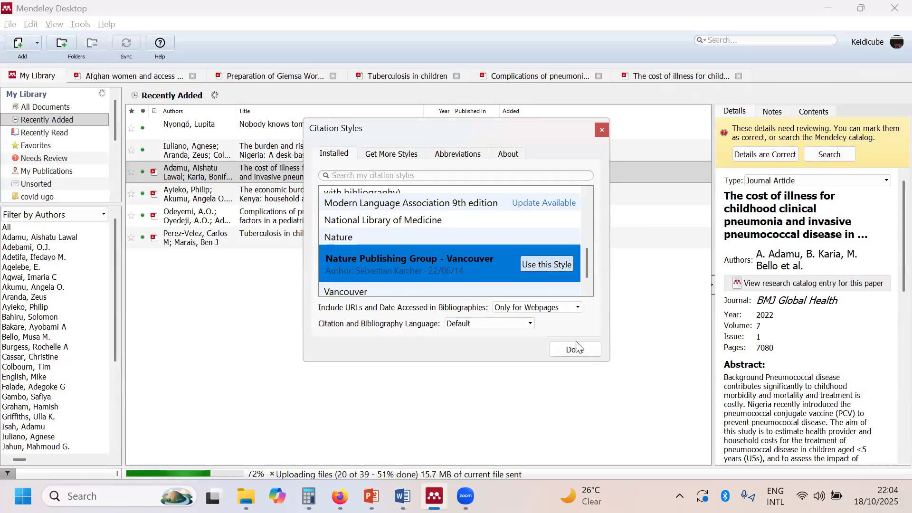
pyautogui.click(575, 348)
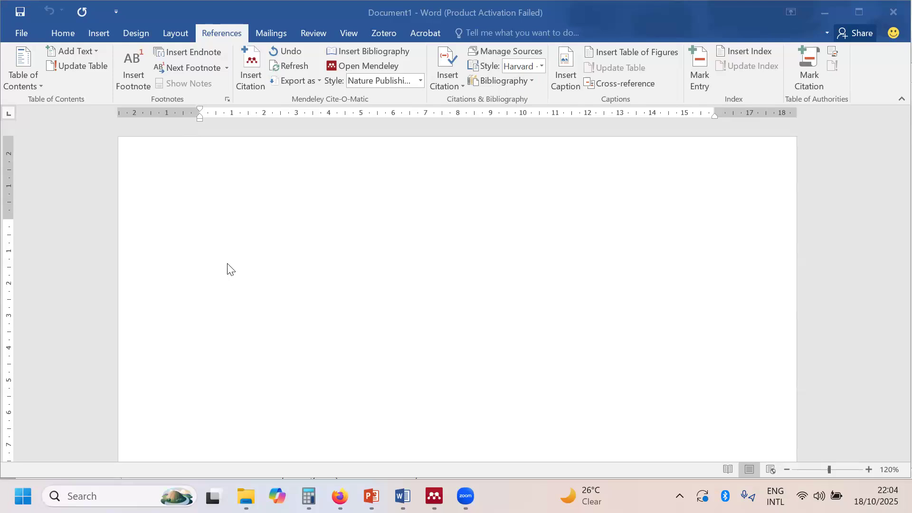
# Generate five paragraphs of sample text in the document with the formula =rand(5).
pyautogui.click(255, 242)
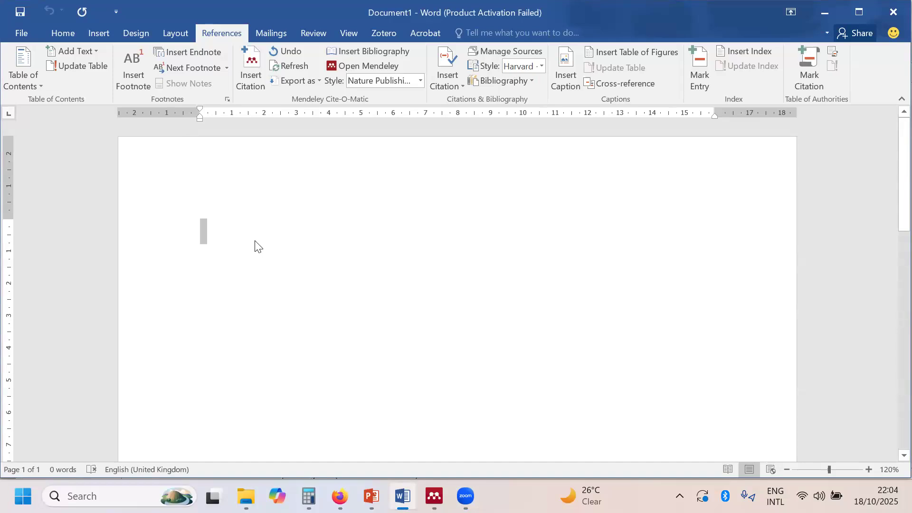
pyautogui.write('=')
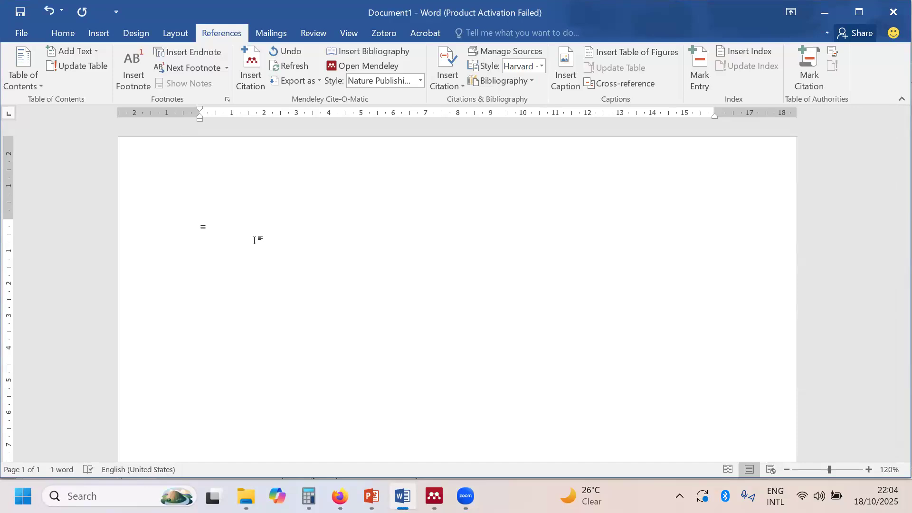
pyautogui.keyDown('ctrl'); pyautogui.scroll(1, 254, 240); pyautogui.keyUp('ctrl')
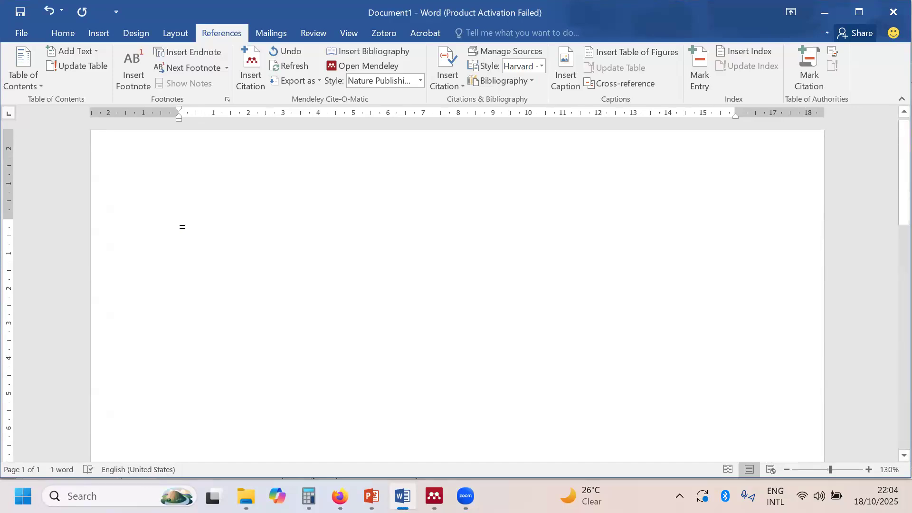
pyautogui.write('rand')
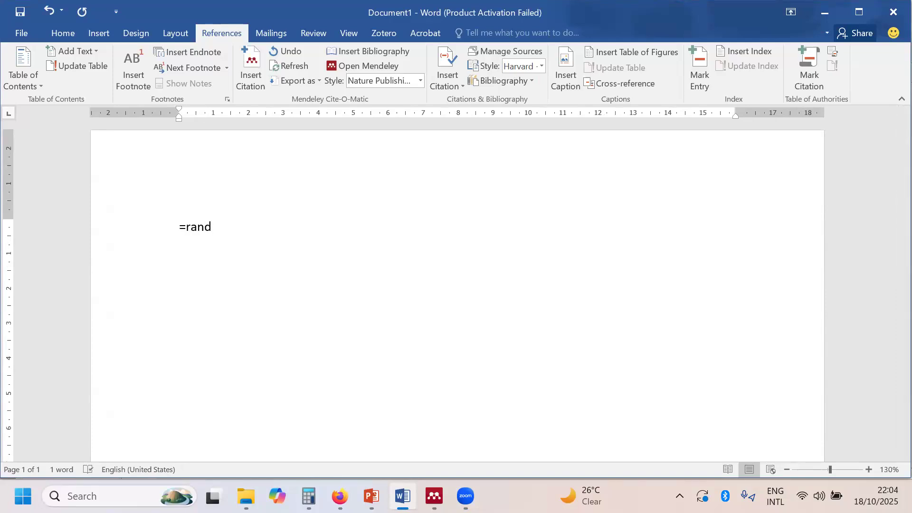
pyautogui.write('(5')
pyautogui.write(')')
pyautogui.press('Return')
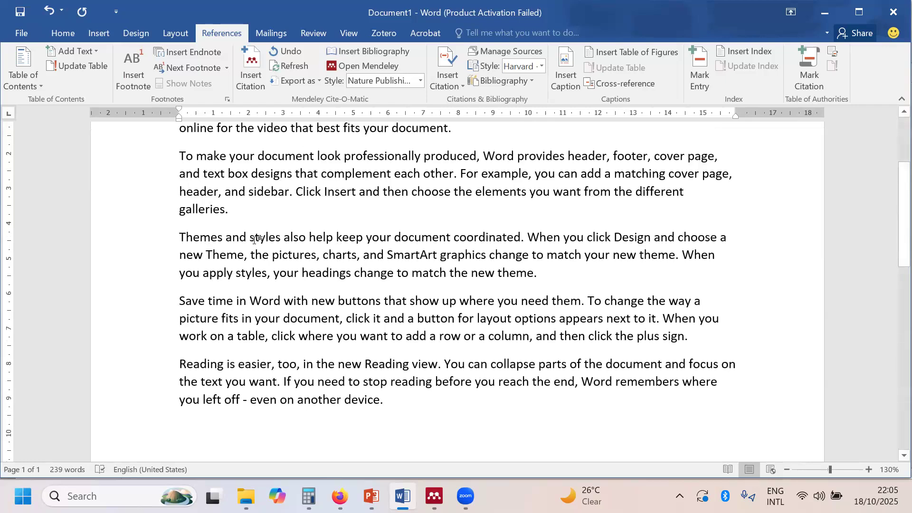
# Undo the generated sample text, change the formula to =rand(4), and generate four paragraphs instead.
pyautogui.hotkey('ctrl', 'z')
pyautogui.scroll(2, 254, 240)
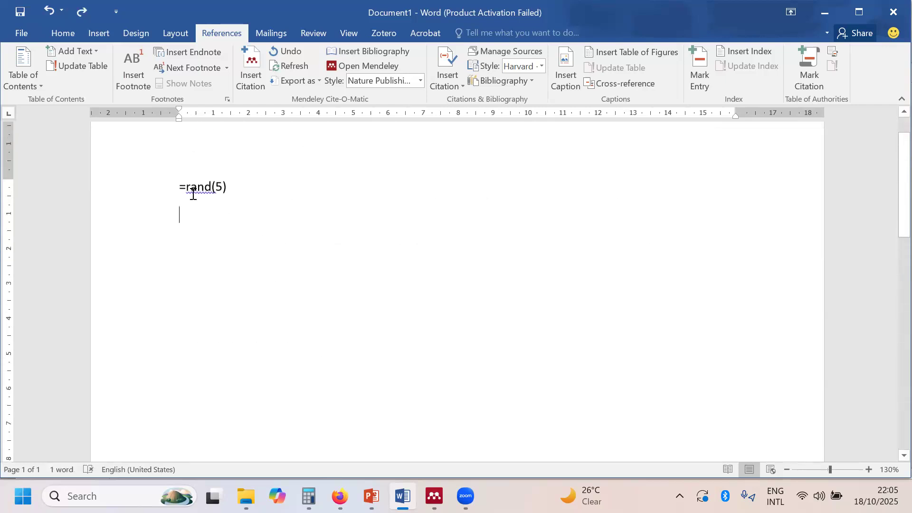
pyautogui.click(223, 187)
pyautogui.press('BackSpace')
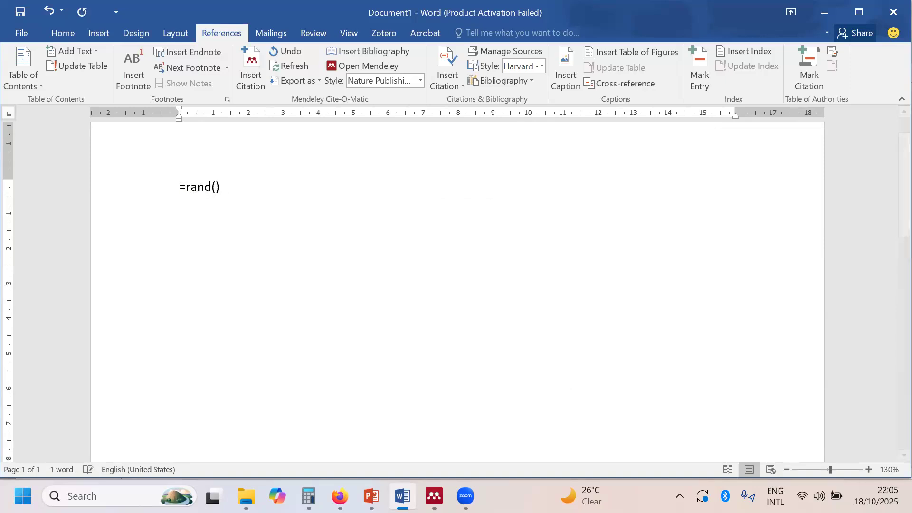
pyautogui.write('6')
pyautogui.press('BackSpace')
pyautogui.write('4')
pyautogui.click(228, 188)
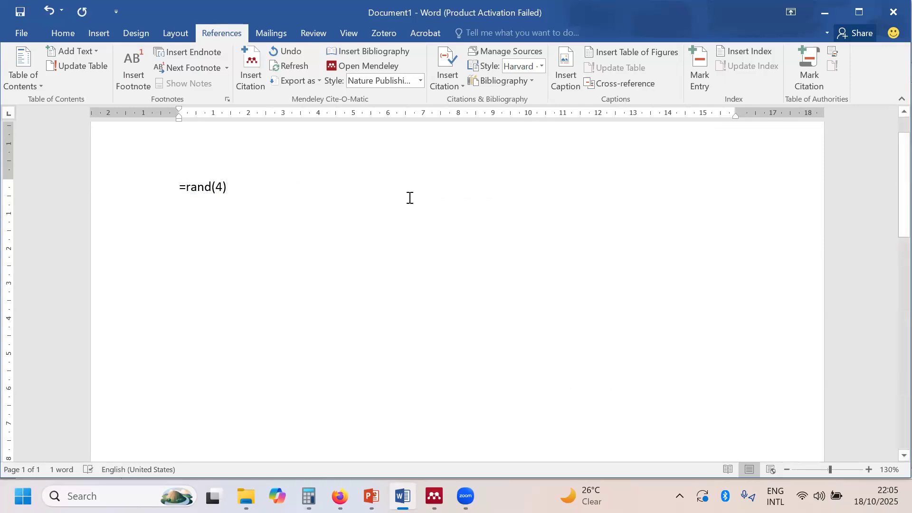
pyautogui.press('Return')
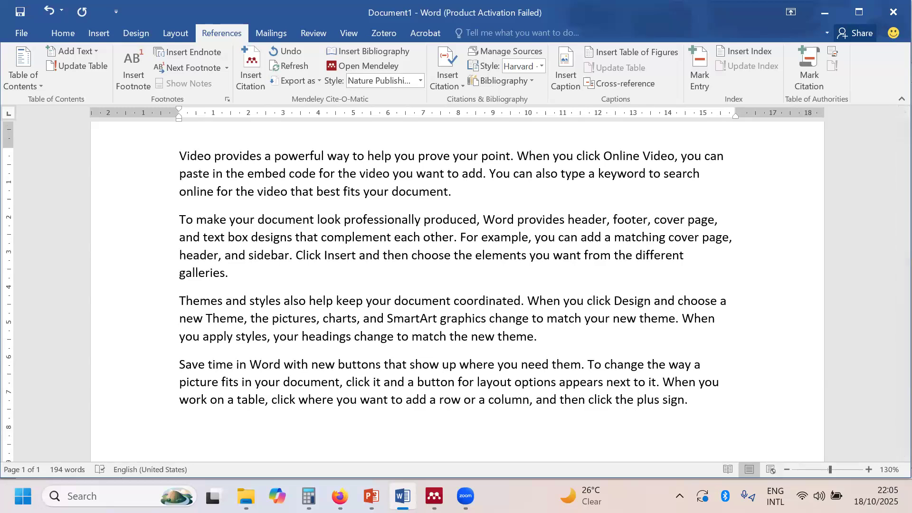
# Place the insertion point at the end of the first paragraph, after "best fits your document.".
pyautogui.scroll(2, 443, 270)
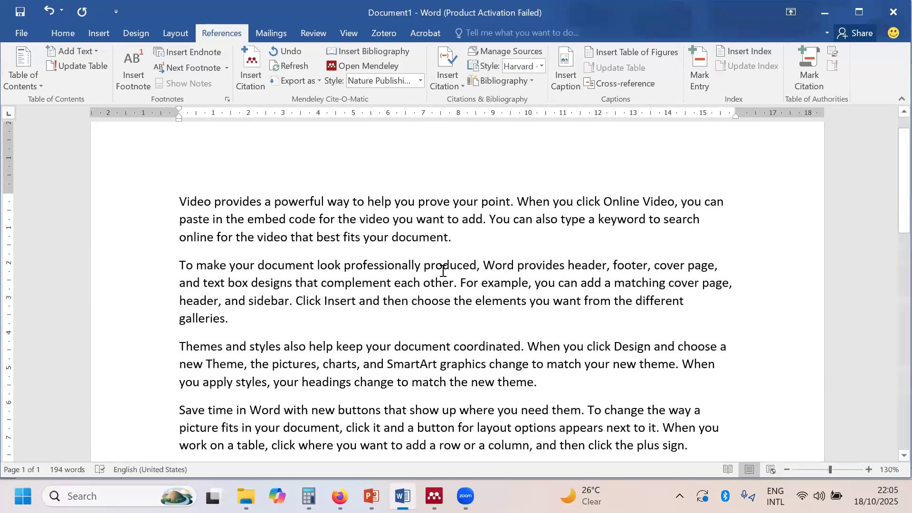
pyautogui.scroll(1, 443, 270)
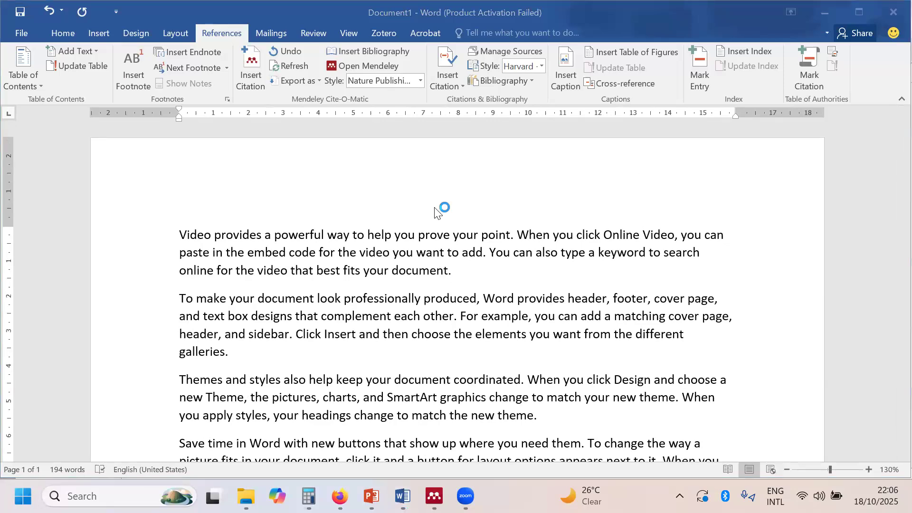
pyautogui.click(632, 279)
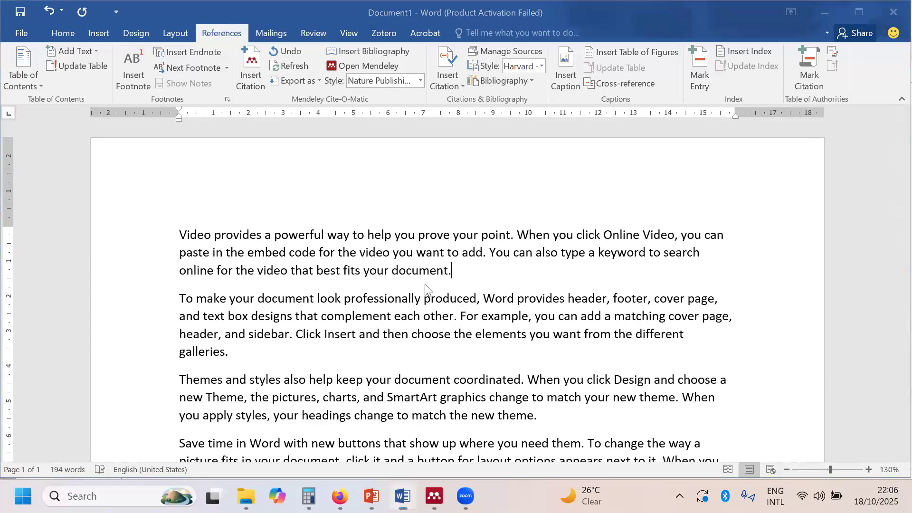
# Change the Mendeley citation style of the document to Vancouver.
pyautogui.click(455, 272)
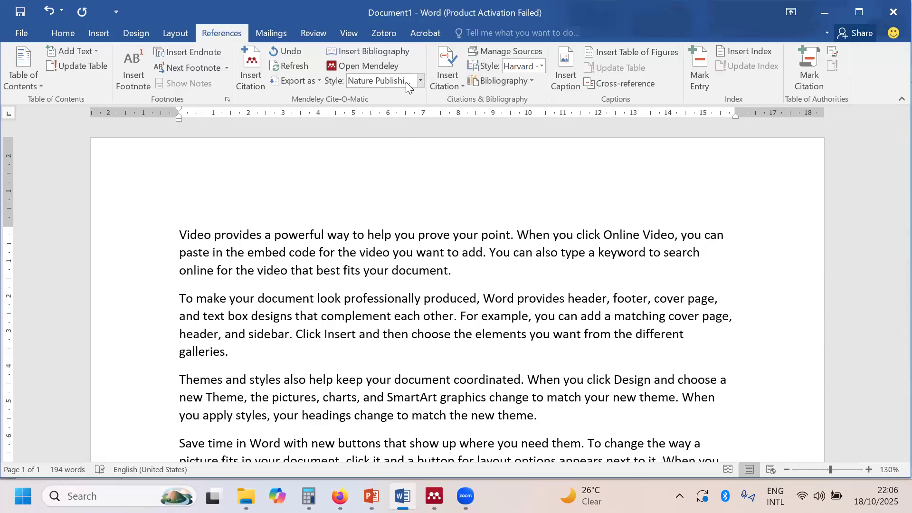
pyautogui.click(420, 82)
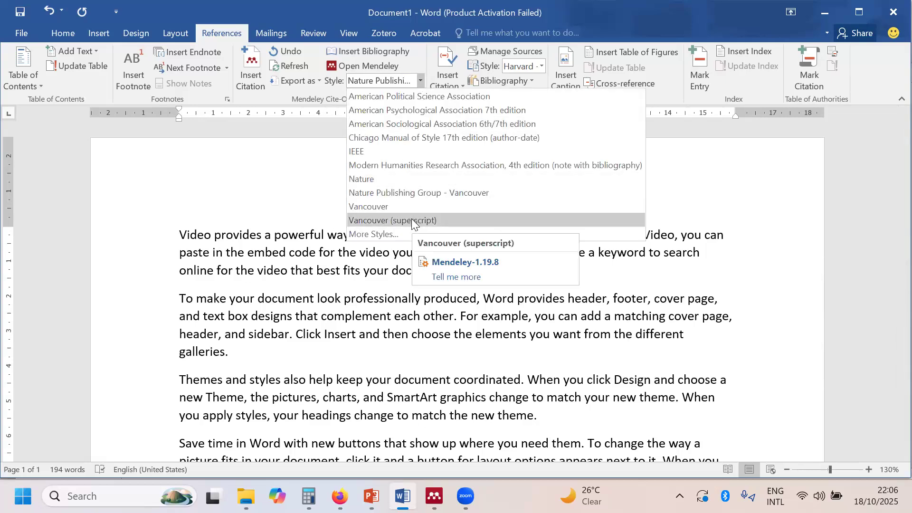
pyautogui.click(421, 206)
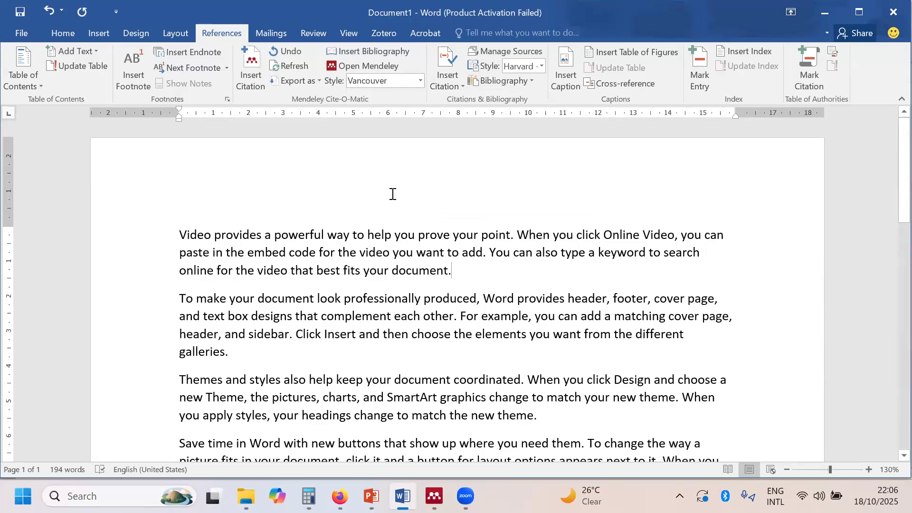
pyautogui.hotkey('alt', 'Tab')
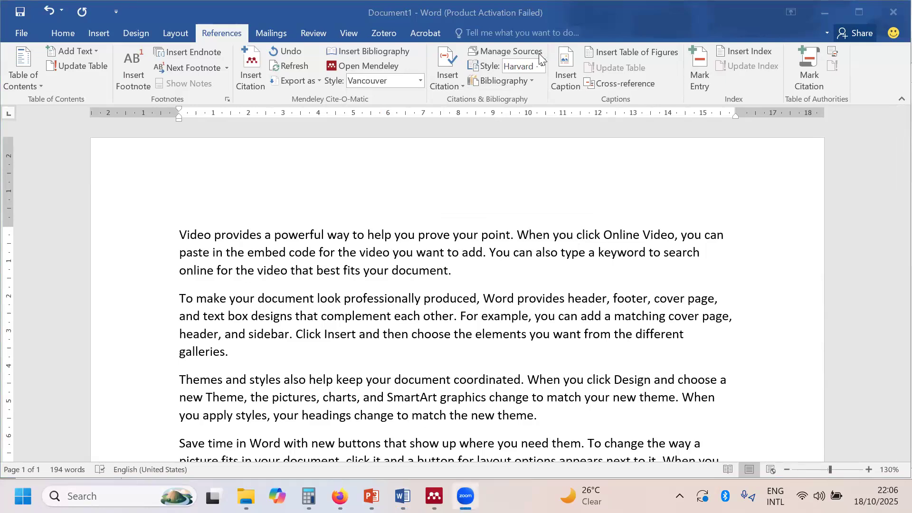
pyautogui.click(454, 271)
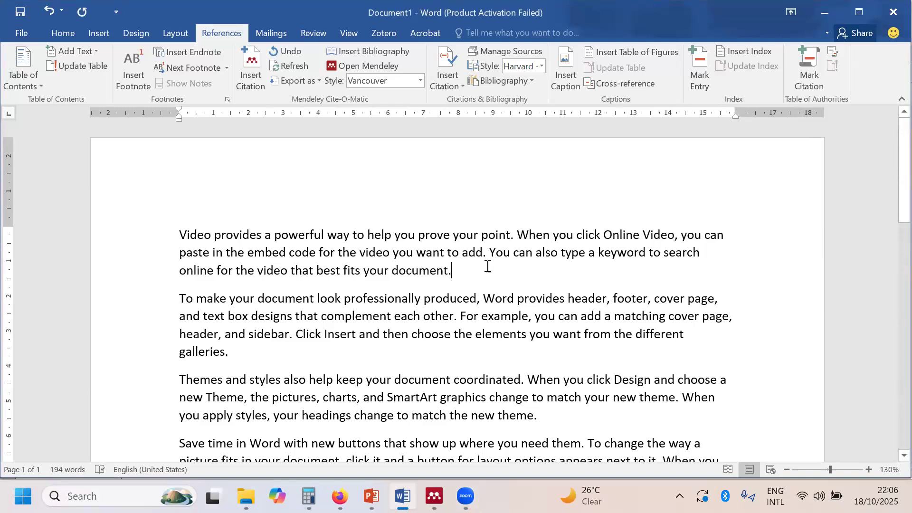
pyautogui.hotkey('alt', 'Tab')
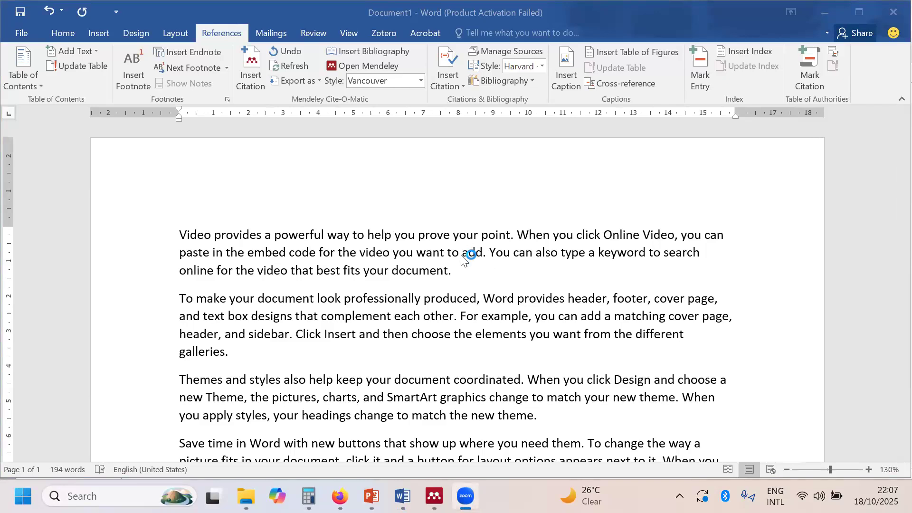
pyautogui.click(452, 270)
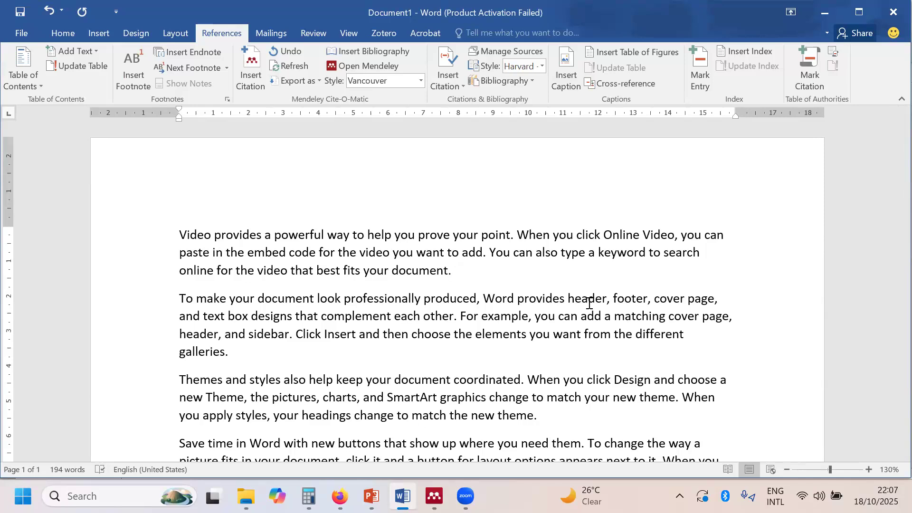
pyautogui.hotkey('alt', 'm')
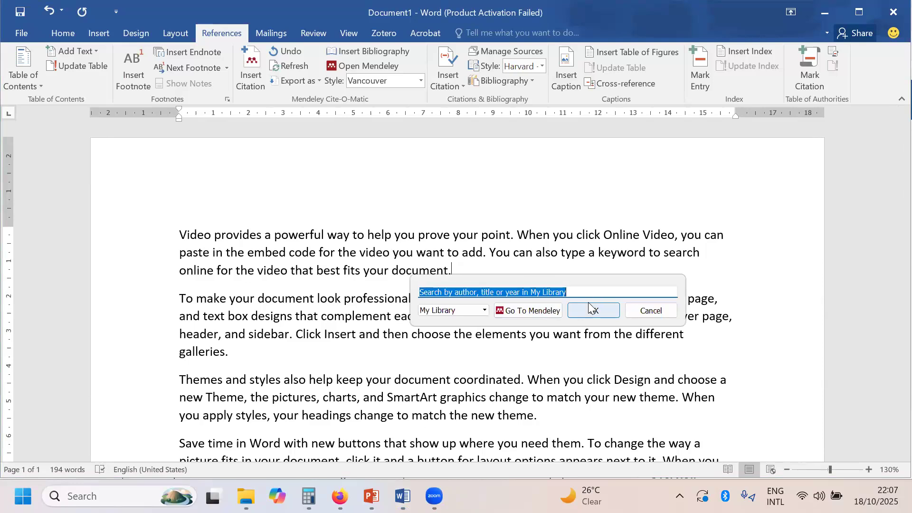
pyautogui.click(656, 311)
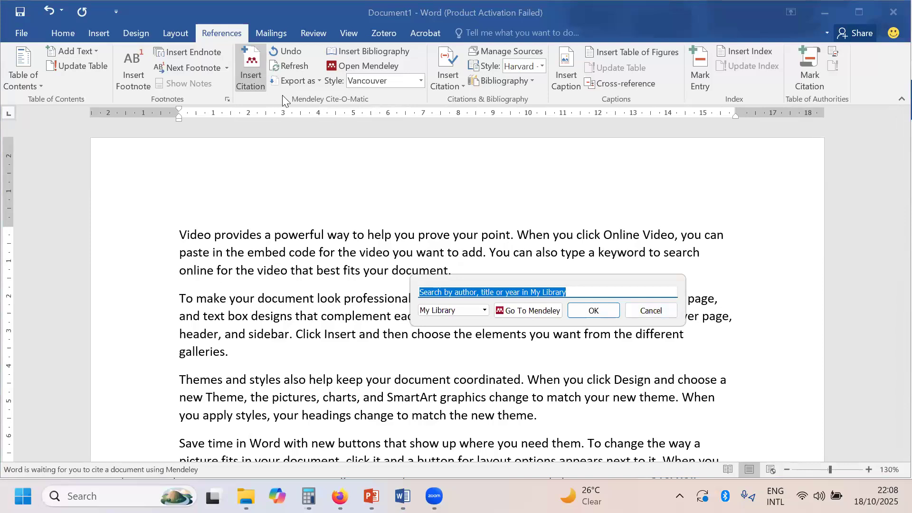
pyautogui.click(646, 310)
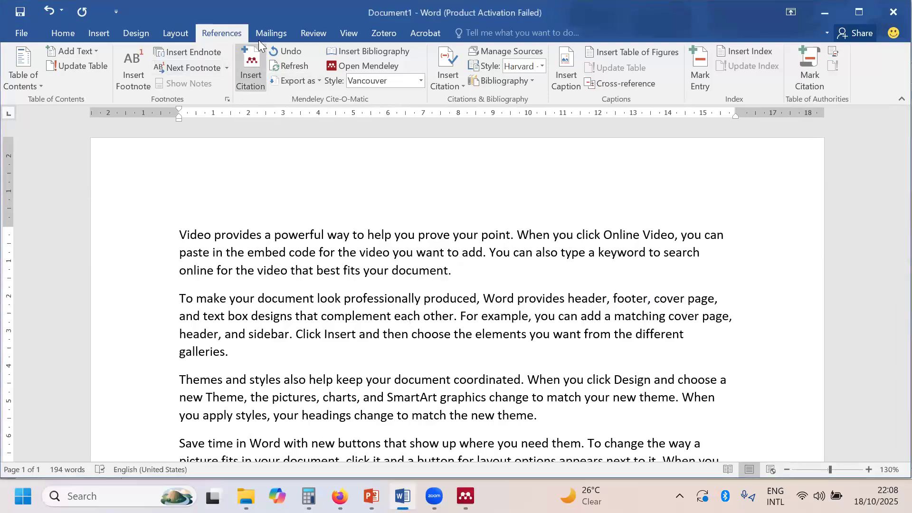
pyautogui.click(257, 76)
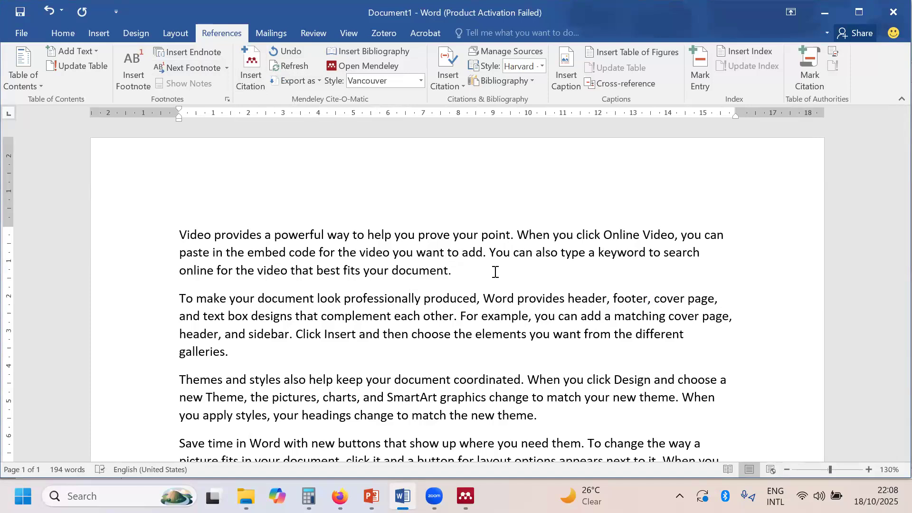
# Start a Mendeley citation at the end of the first paragraph, search for "pneu", and add the 2014 "Assessment of the Use of Tourniquet" article.
pyautogui.hotkey('alt', 'm')
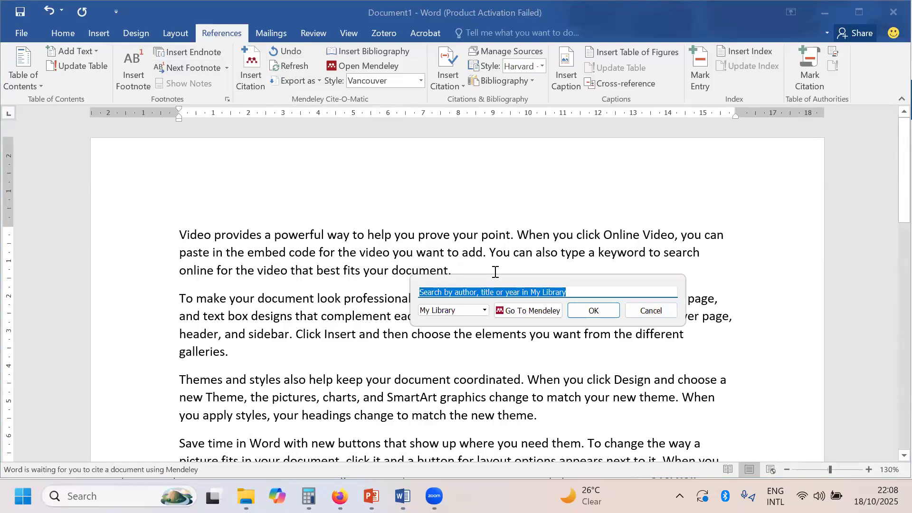
pyautogui.write('g')
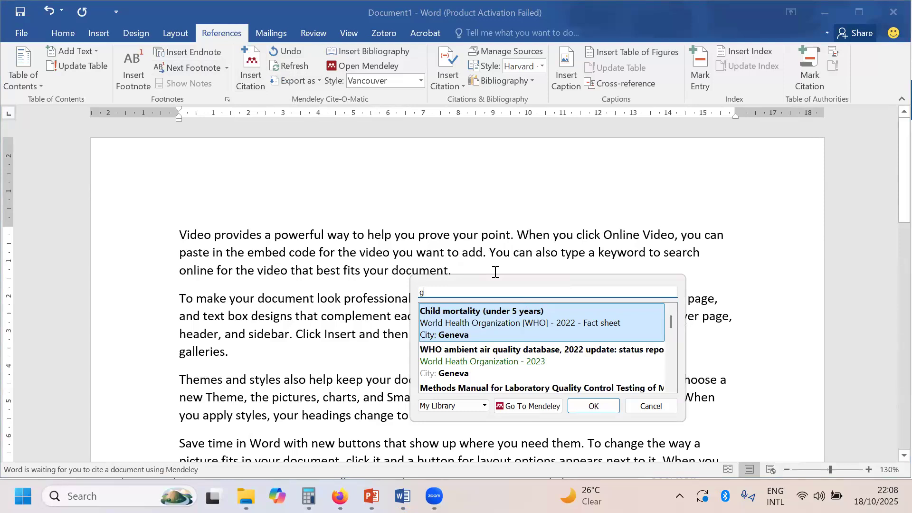
pyautogui.press('BackSpace')
pyautogui.write('p')
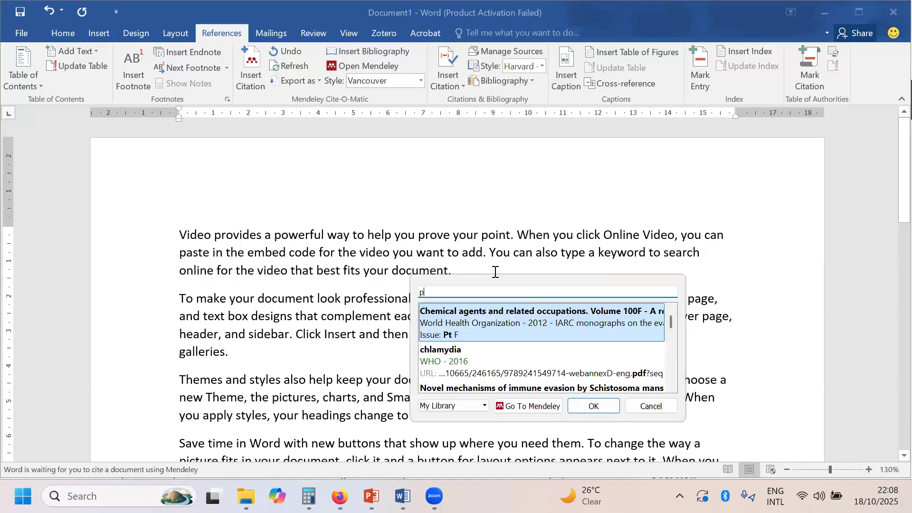
pyautogui.write('neu')
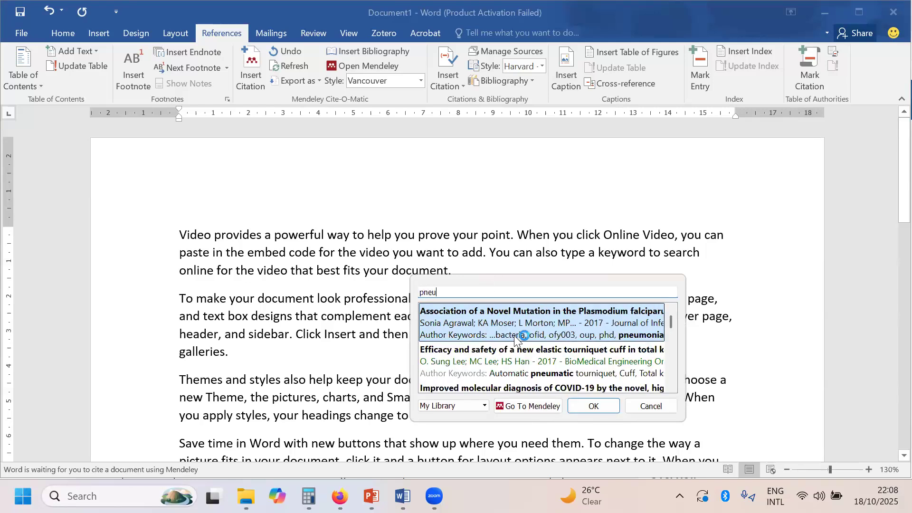
pyautogui.scroll(-3, 545, 355)
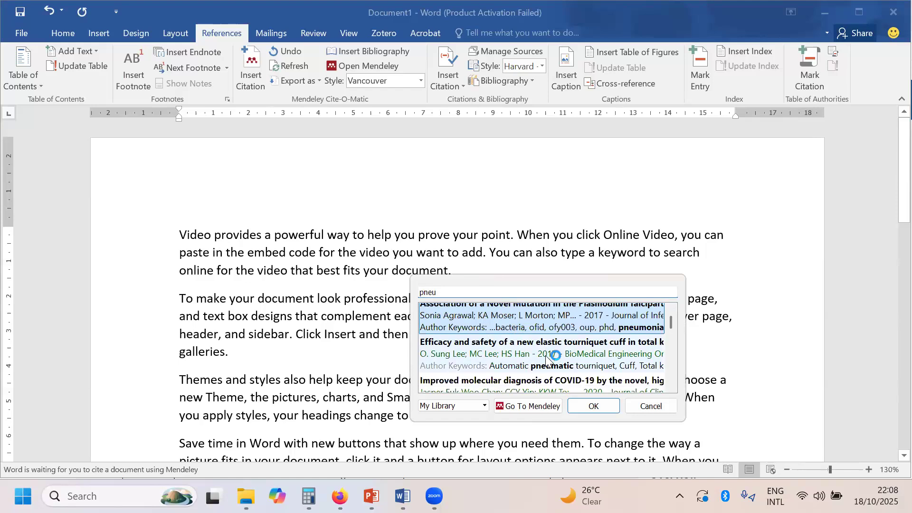
pyautogui.scroll(2, 545, 355)
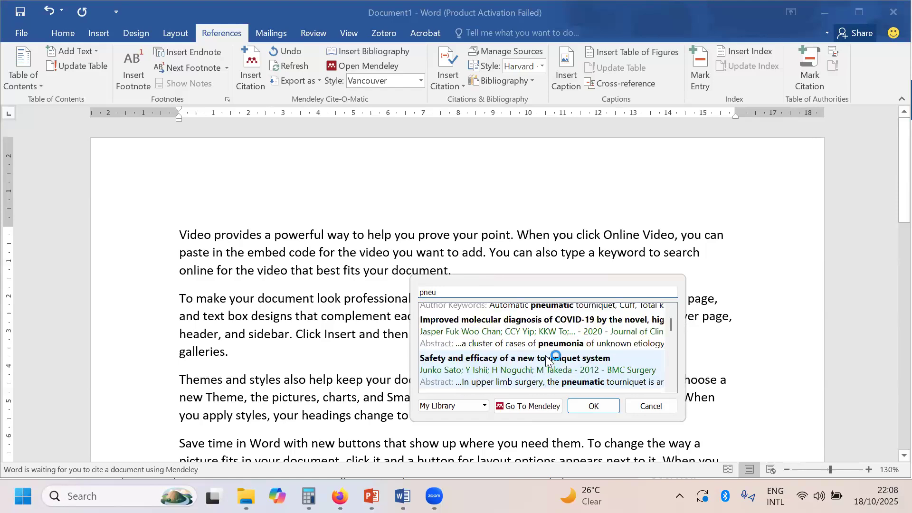
pyautogui.scroll(-4, 545, 357)
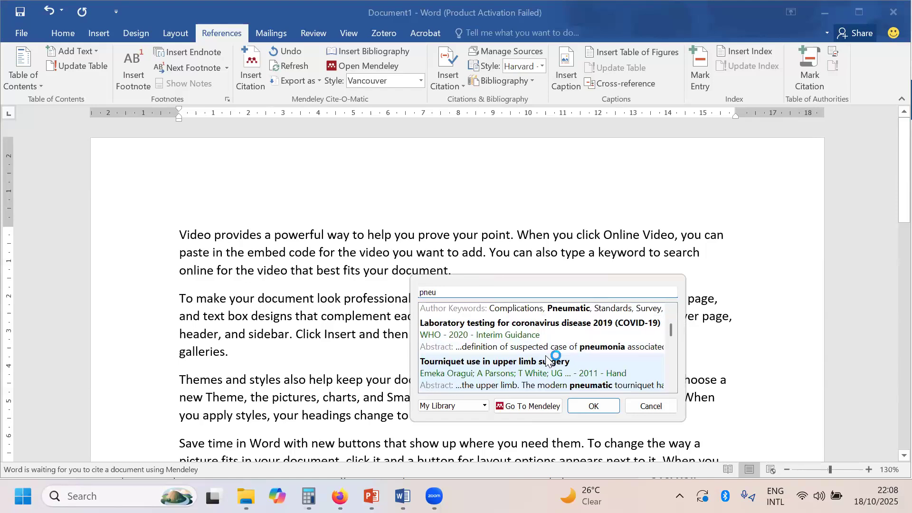
pyautogui.scroll(-4, 547, 360)
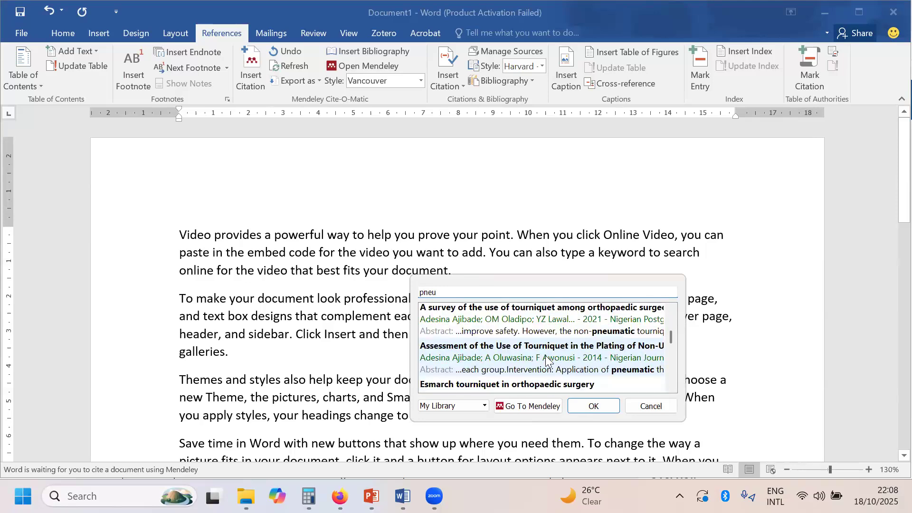
pyautogui.click(545, 361)
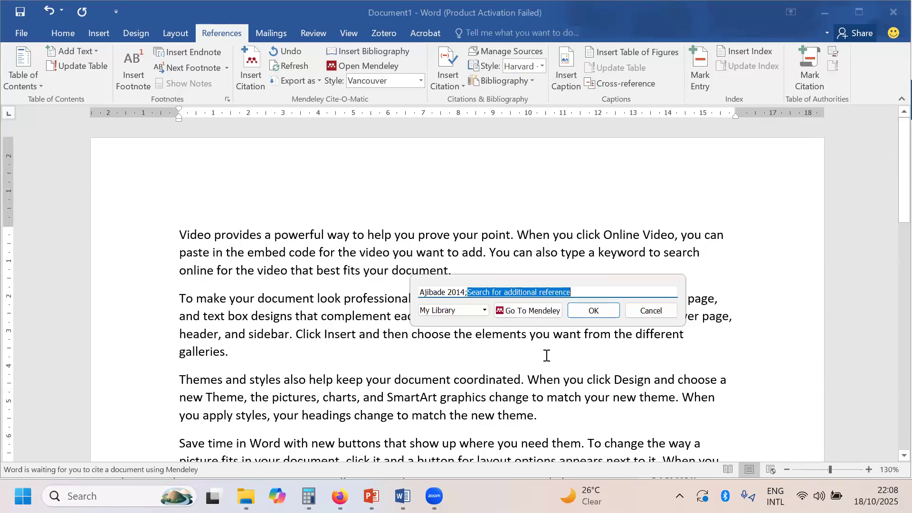
pyautogui.write('who')
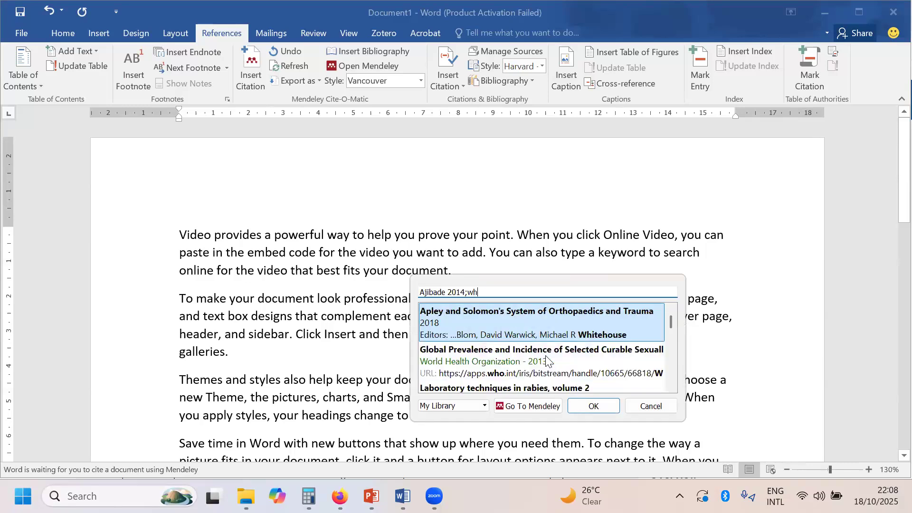
pyautogui.scroll(-1, 547, 361)
pyautogui.press('BackSpace')
pyautogui.press('BackSpace')
pyautogui.press('BackSpace')
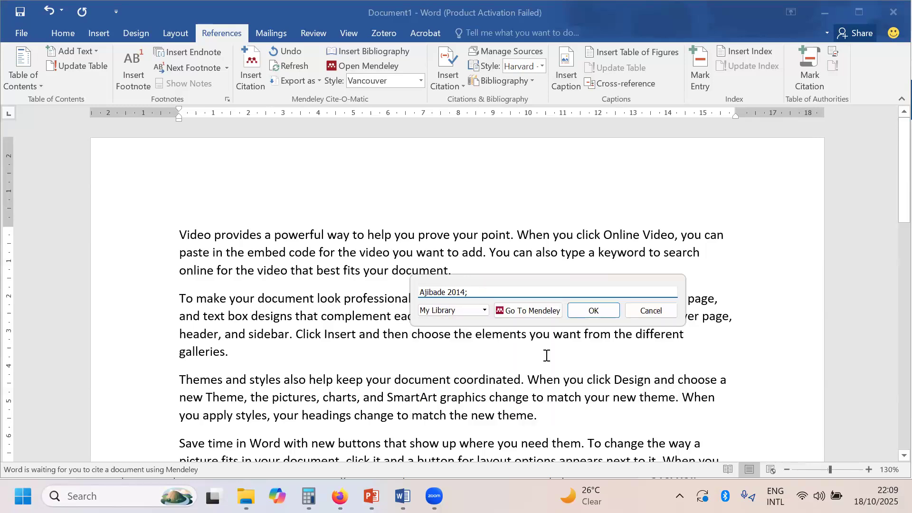
# Add "Nobody knows tomorrow" and the 2020 "Molecular and serological investigation of 2019-nCoV" article to the same citation, and insert it.
pyautogui.write('no')
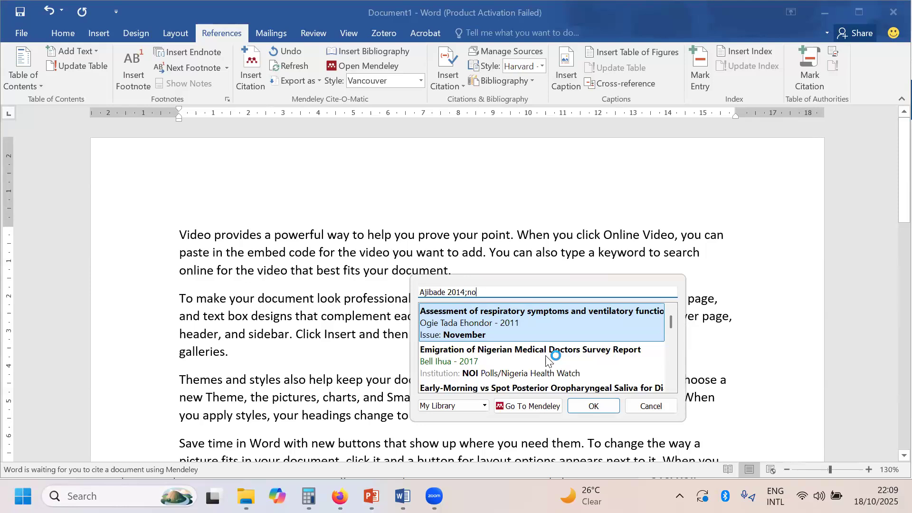
pyautogui.write('body')
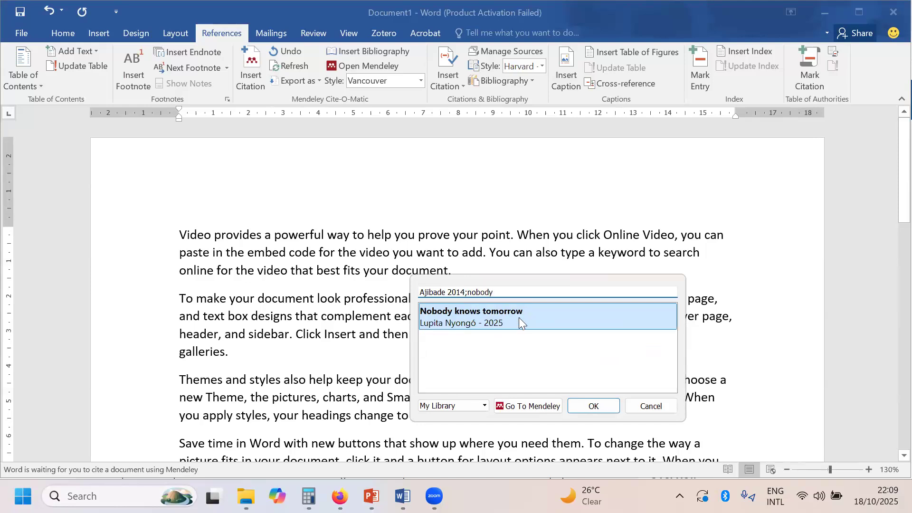
pyautogui.click(518, 317)
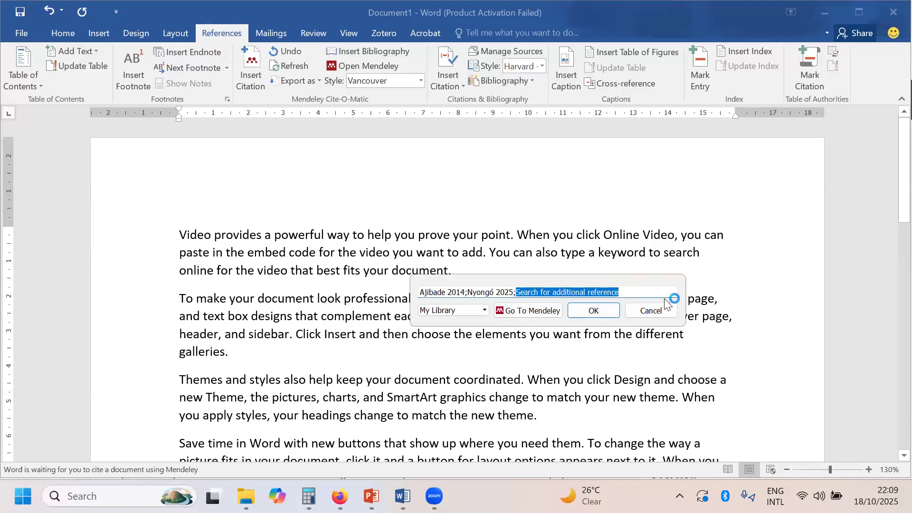
pyautogui.write('fran')
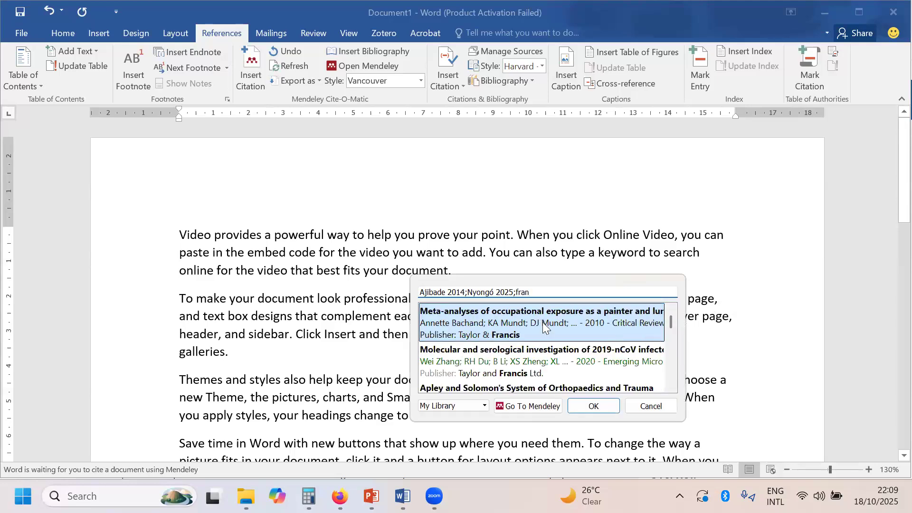
pyautogui.click(533, 365)
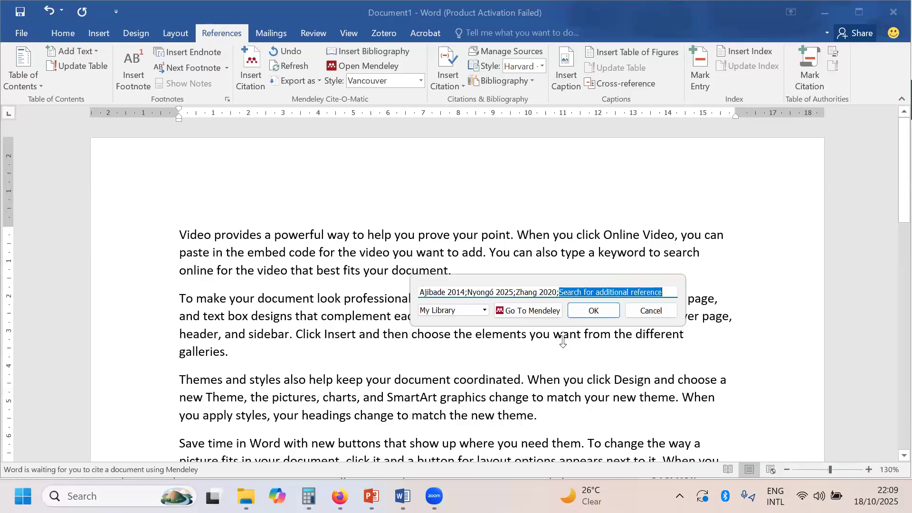
pyautogui.click(593, 311)
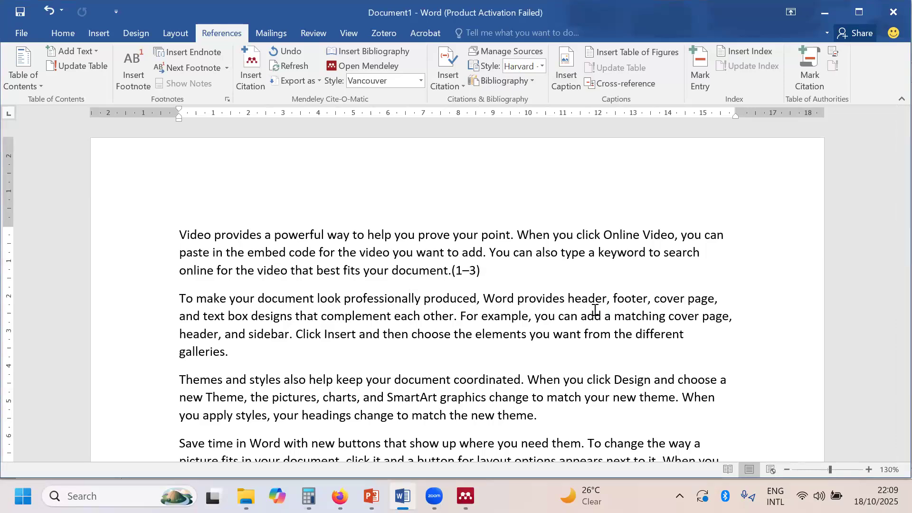
# Start a Mendeley citation at the end of the second paragraph, search for "gr", and add the 2015 "Genetic architecture of artemisinin-resistant Plasmodium" article.
pyautogui.click(239, 352)
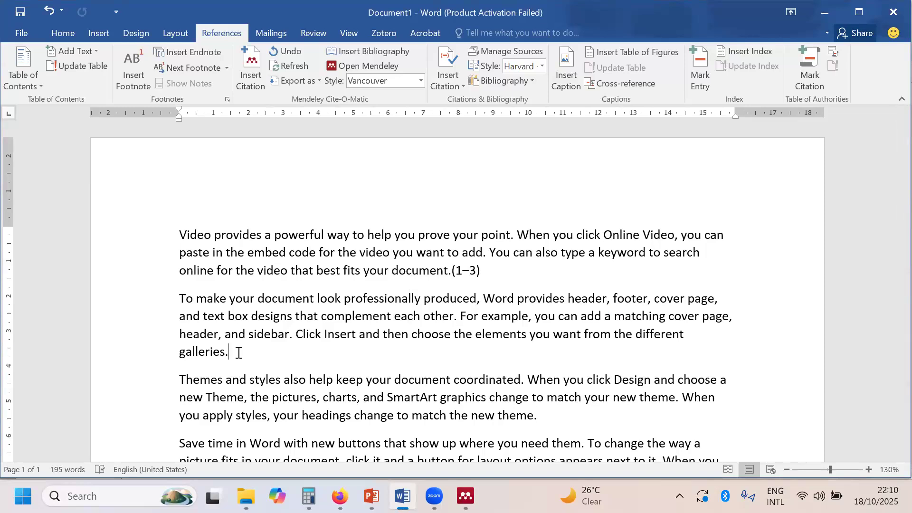
pyautogui.hotkey('alt', 'm')
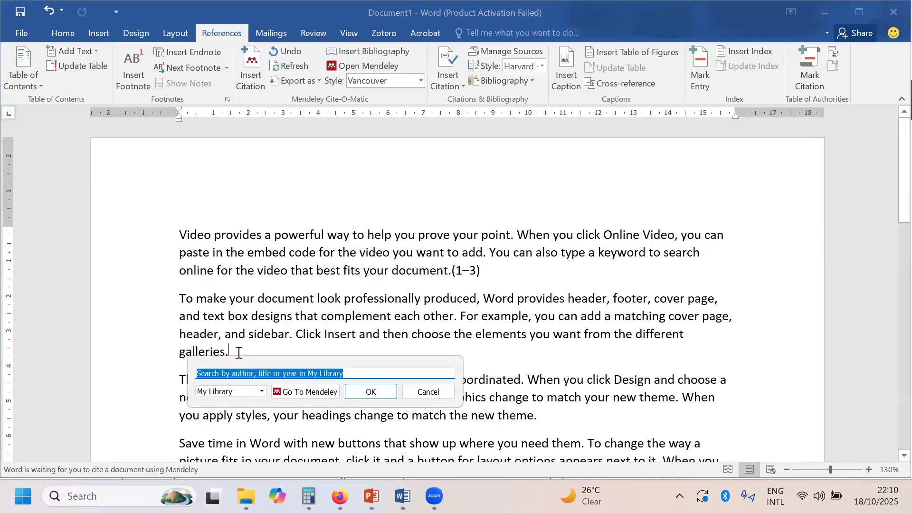
pyautogui.write('gr')
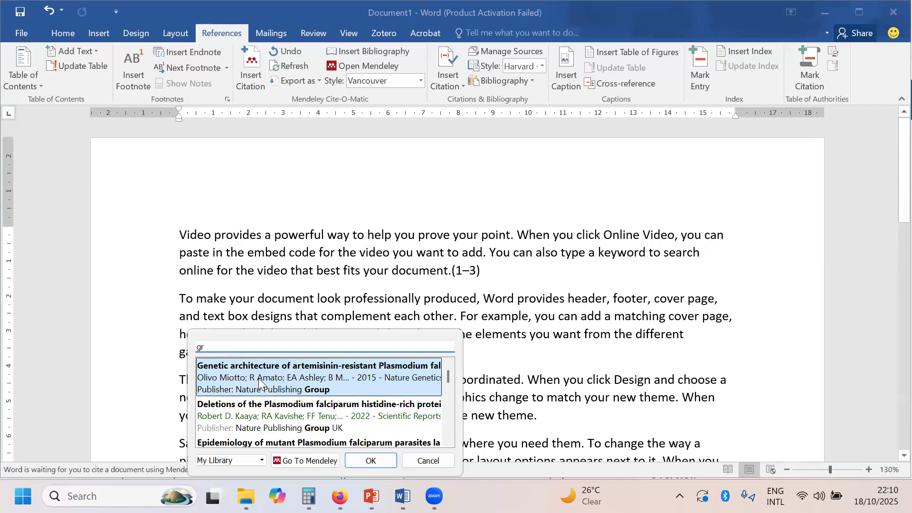
pyautogui.click(258, 378)
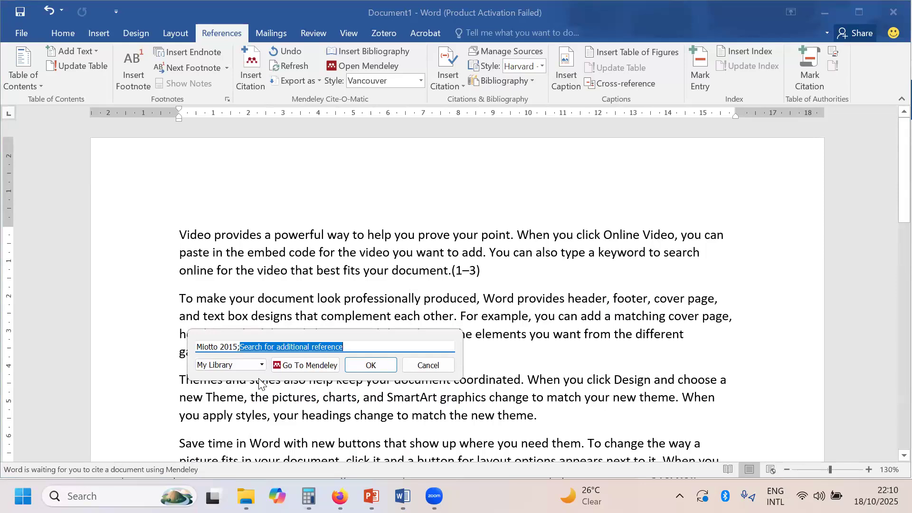
pyautogui.write('de')
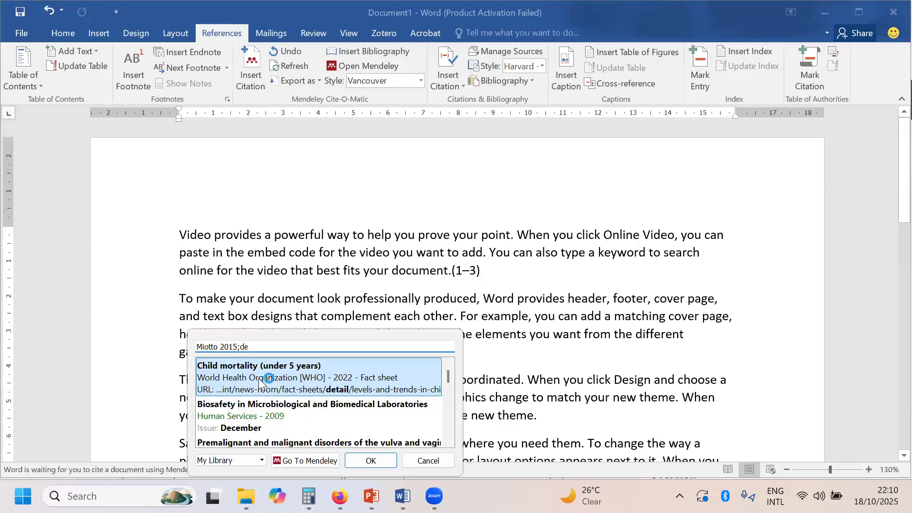
pyautogui.click(260, 382)
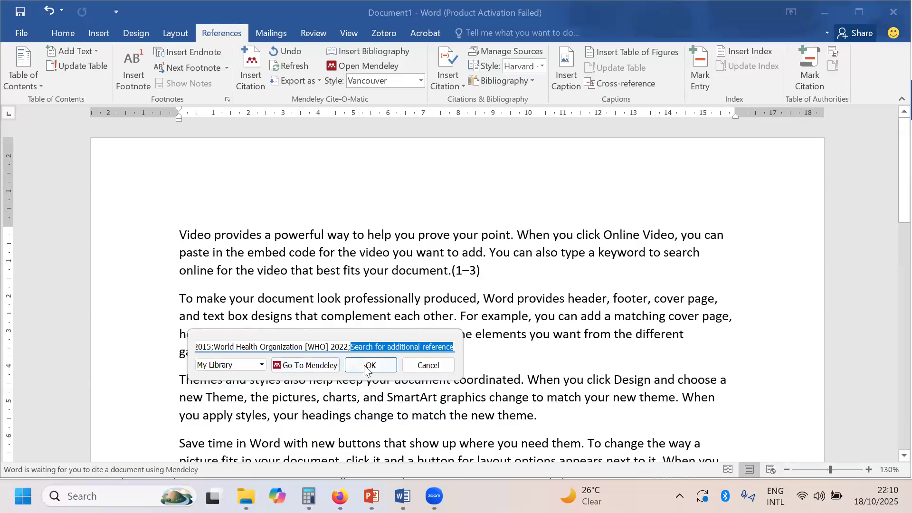
pyautogui.click(437, 345)
pyautogui.press('BackSpace')
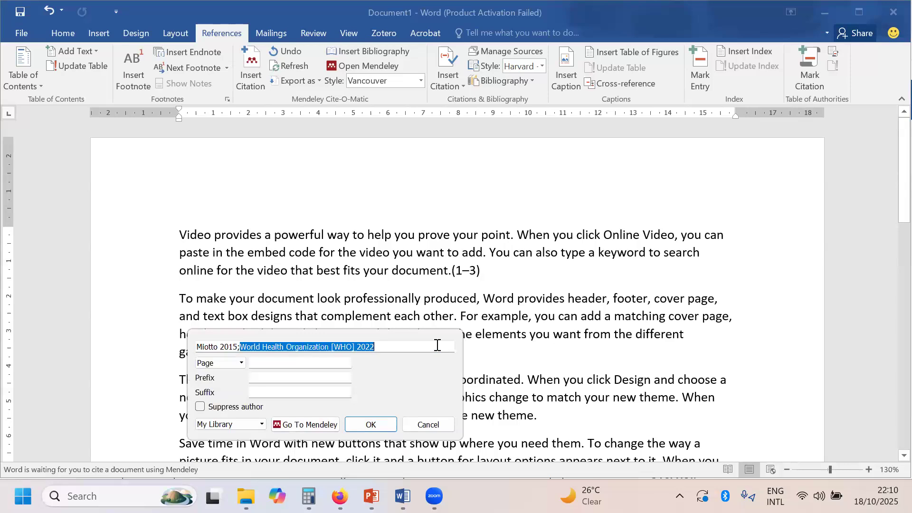
pyautogui.press('BackSpace')
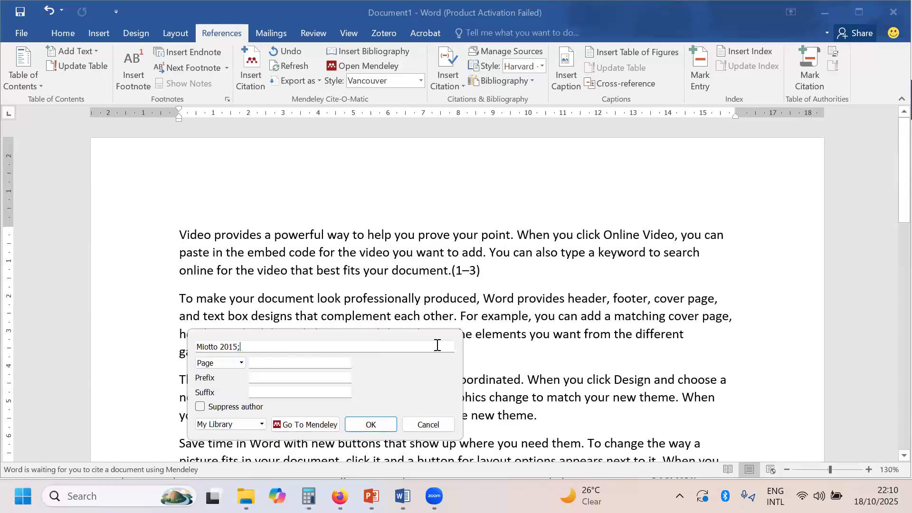
# Insert the citation at the end of the second paragraph with the 2015 "Genetic architecture" article as its only reference.
pyautogui.click(371, 425)
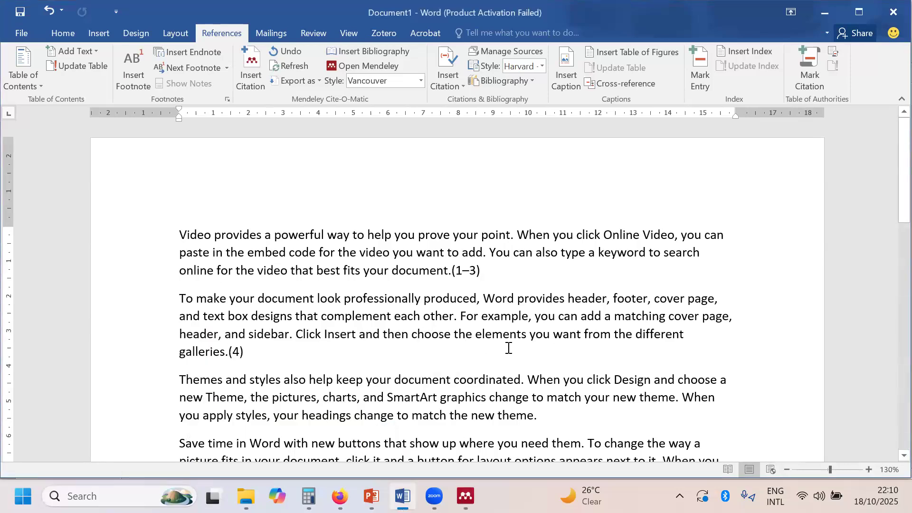
# Start a Mendeley citation at the end of the third paragraph, search for "buy", and add the 2024 "Antimalarial Drugs and Drug Resistance" reference.
pyautogui.scroll(-3, 416, 342)
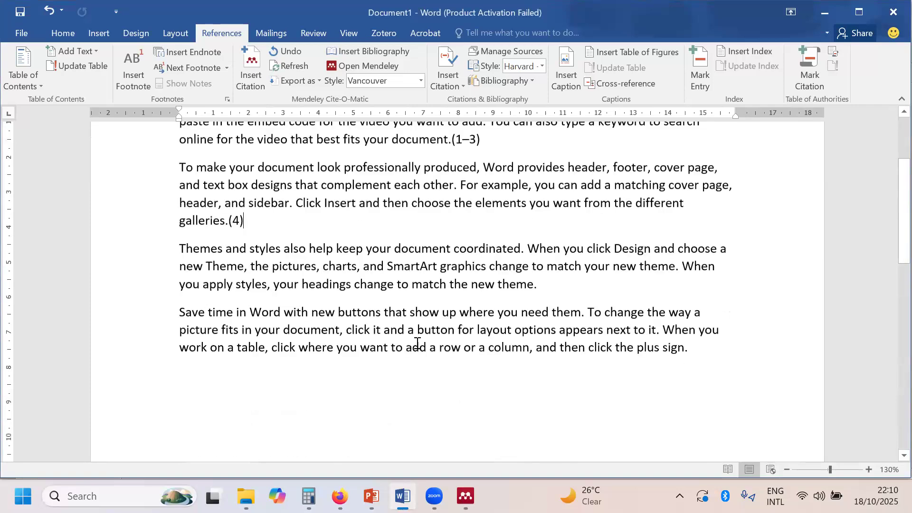
pyautogui.click(541, 279)
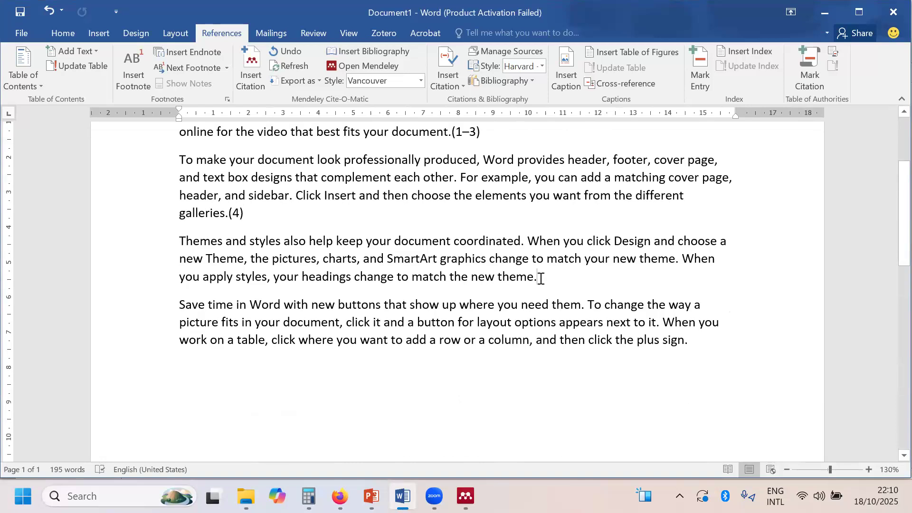
pyautogui.click(244, 63)
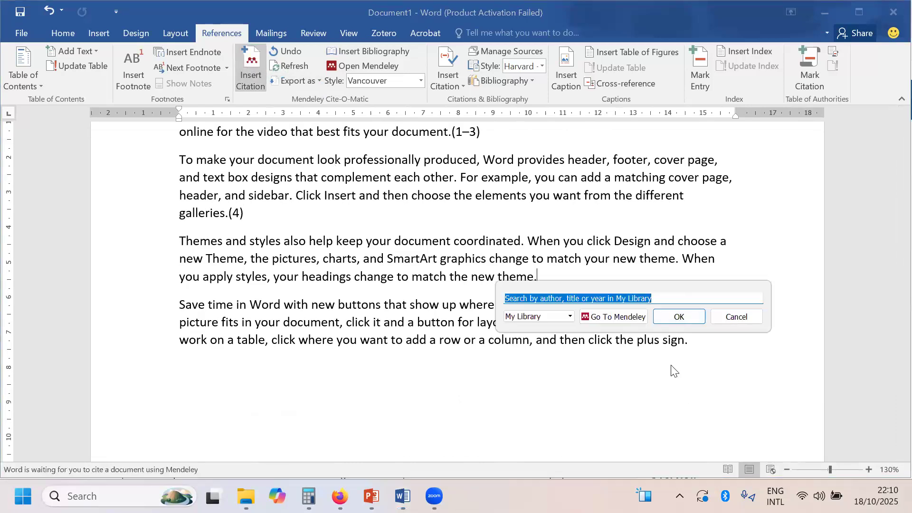
pyautogui.write('uy')
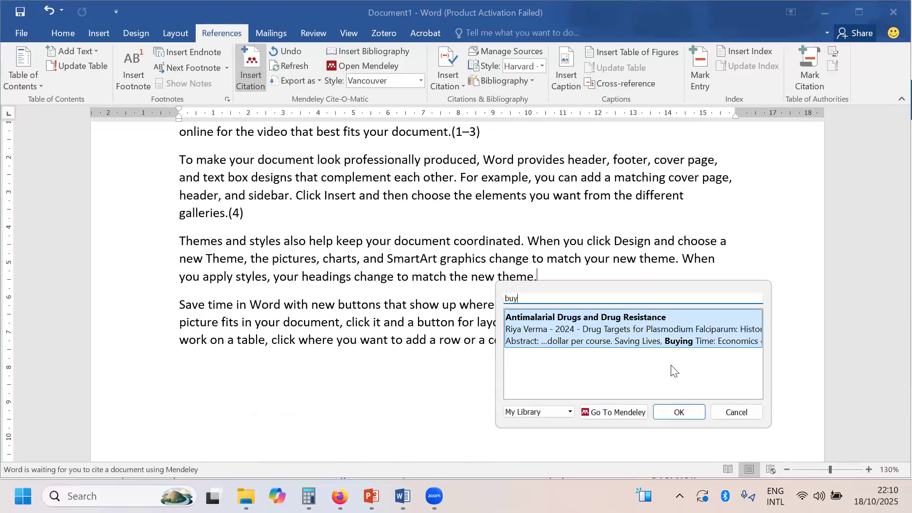
pyautogui.click(666, 325)
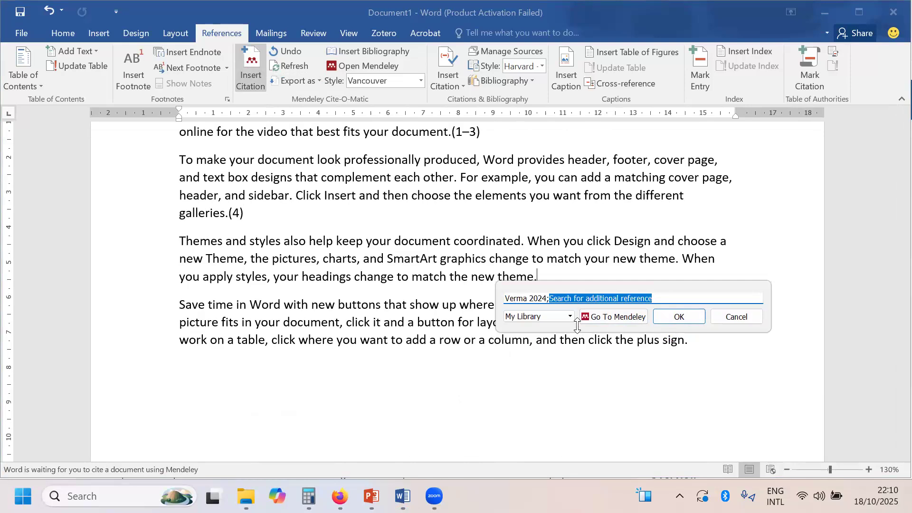
# Search for "bon", add the 2012 "Biology of human malaria plasmodia" article to the same citation, and insert it.
pyautogui.write('bon')
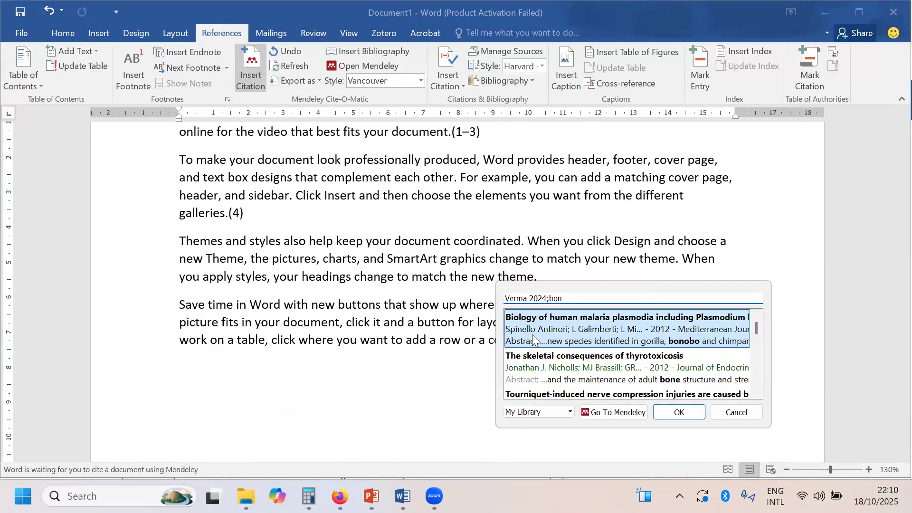
pyautogui.click(532, 334)
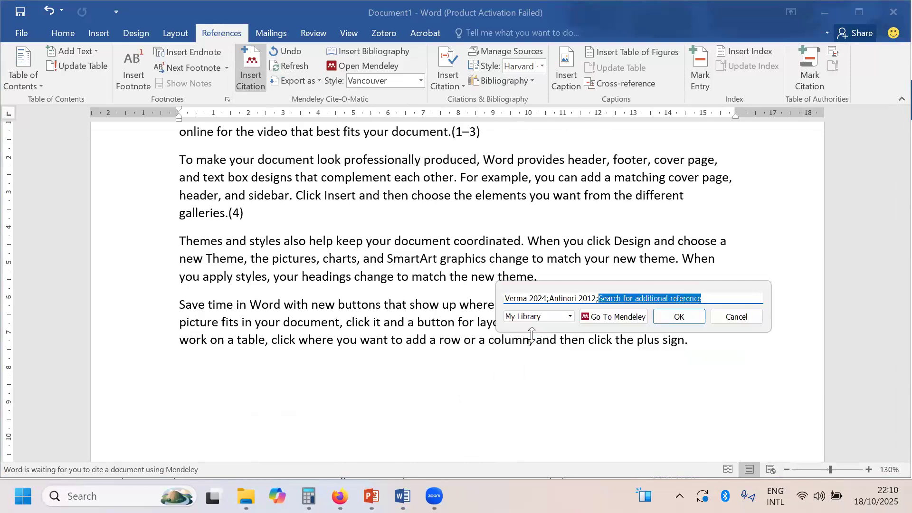
pyautogui.click(672, 316)
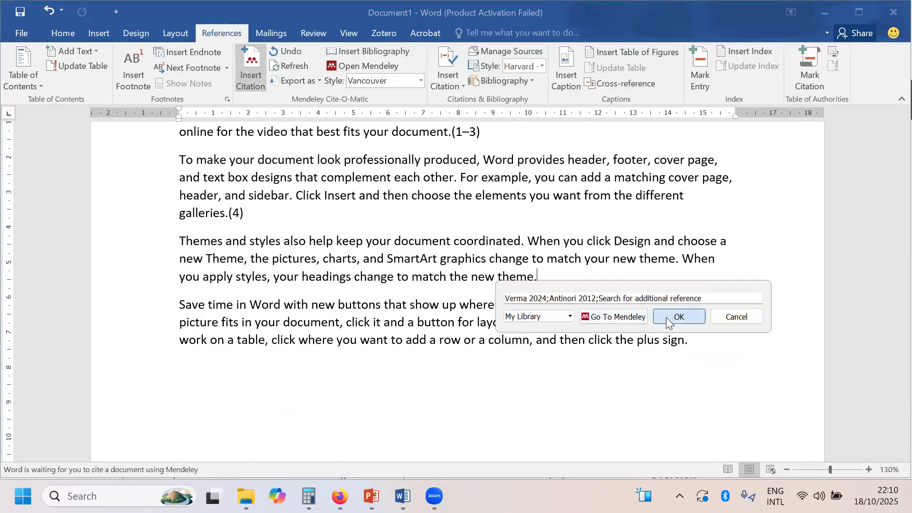
# Insert a Mendeley citation at the end of the fourth paragraph, searching for "pi" and choosing the 2020 "Surveillance of Salmonella spp." article.
pyautogui.click(693, 341)
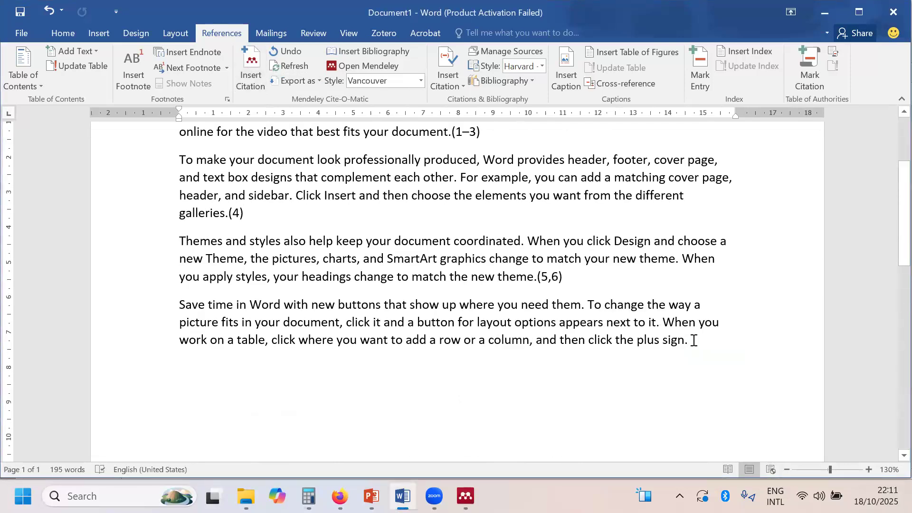
pyautogui.hotkey('alt', 'm')
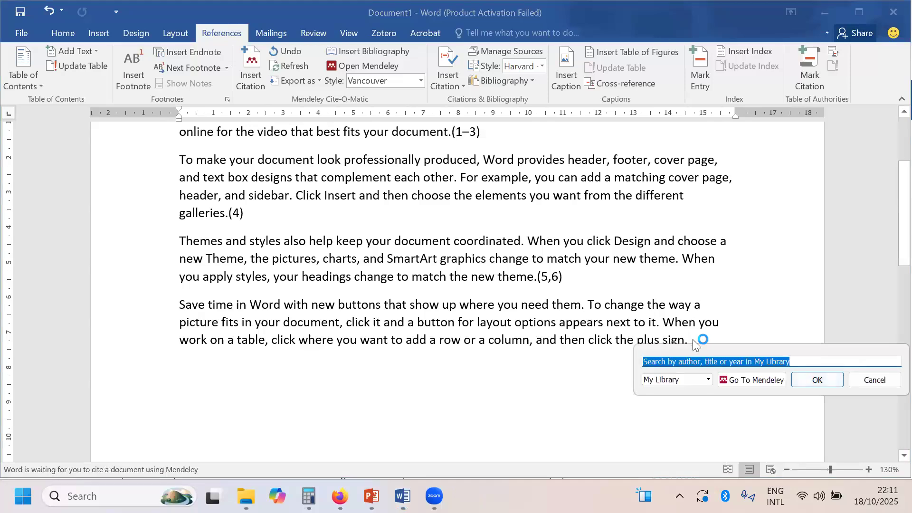
pyautogui.write('pi')
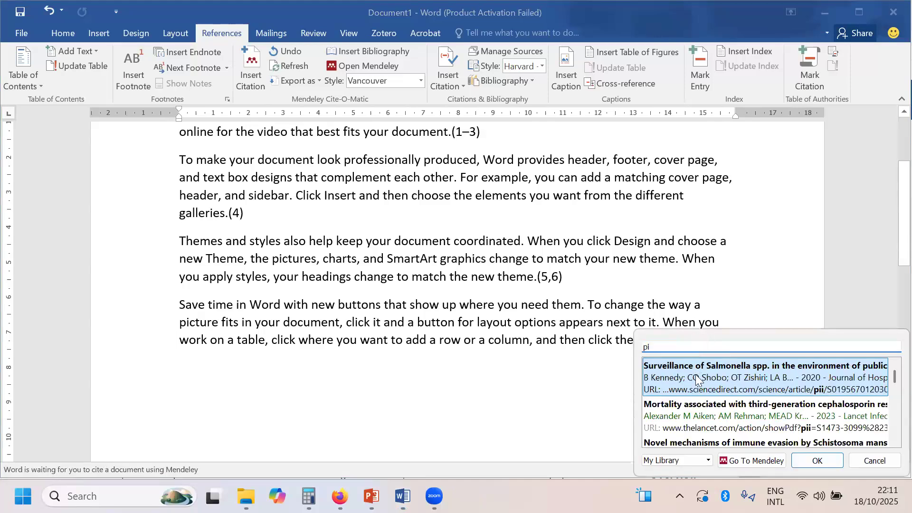
pyautogui.click(704, 382)
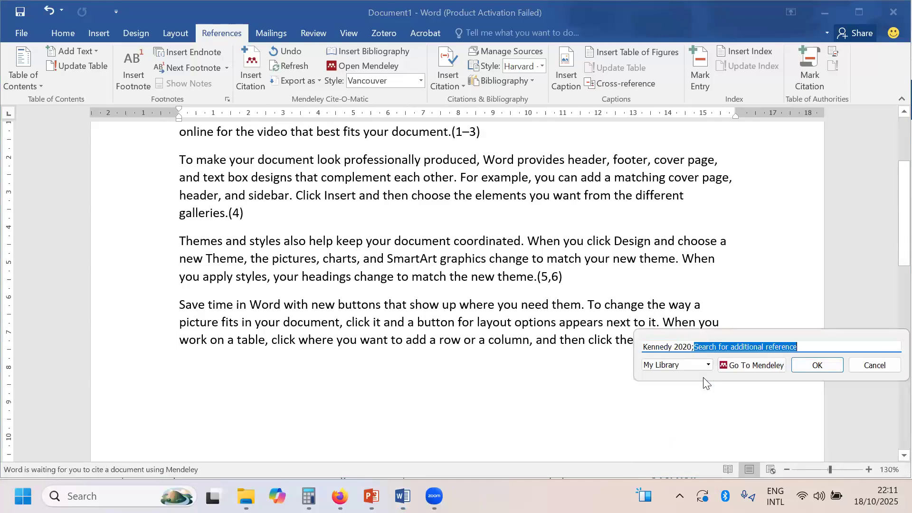
pyautogui.click(812, 365)
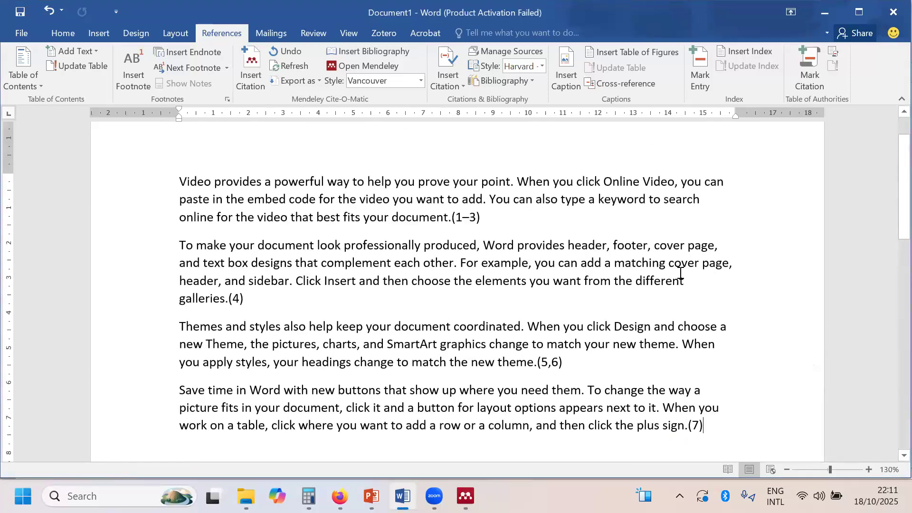
# Add the heading text "References" below the last paragraph, leaving a blank line above it and starting a new line beneath.
pyautogui.scroll(-1, 680, 273)
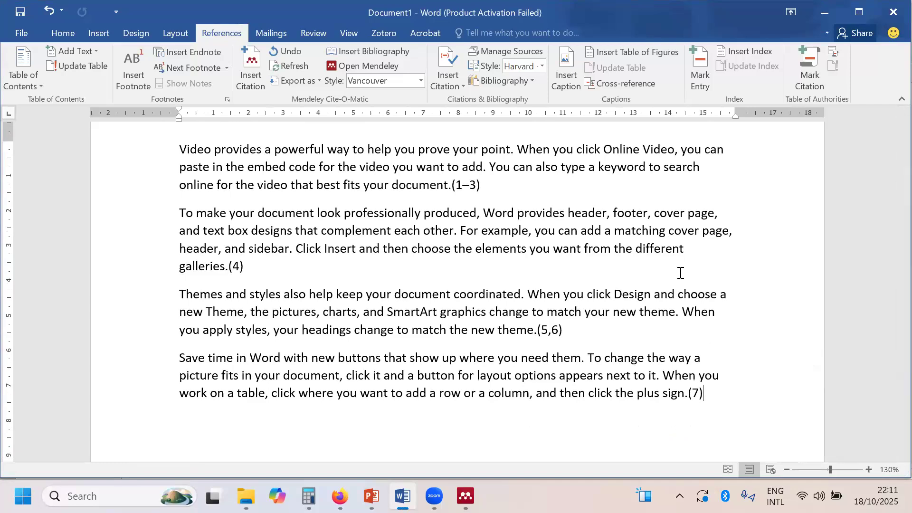
pyautogui.press('Return')
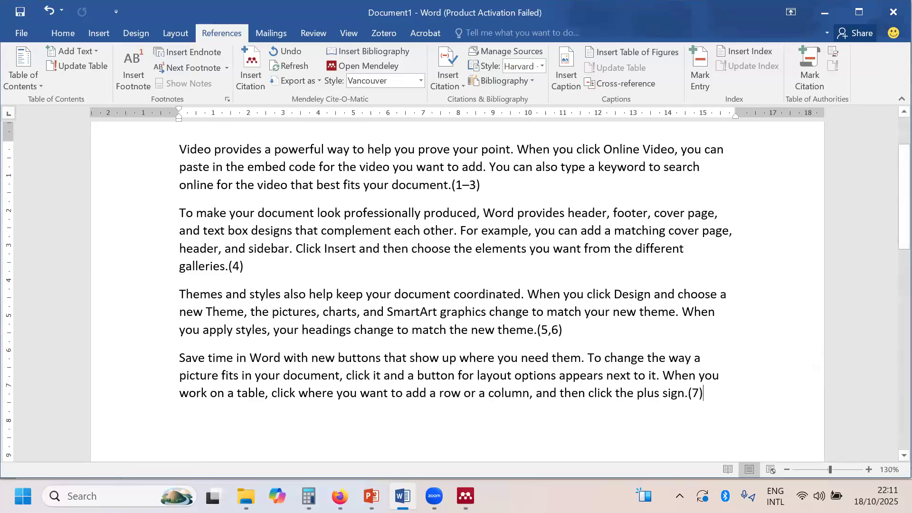
pyautogui.press('Return')
pyautogui.write('References')
pyautogui.press('Return')
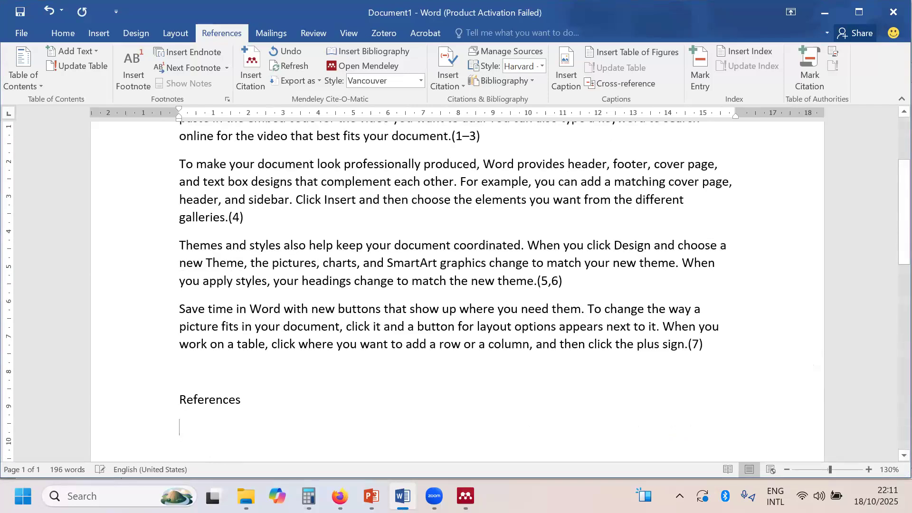
# Insert the Mendeley bibliography on the empty line under the "References" heading.
pyautogui.scroll(1, 509, 243)
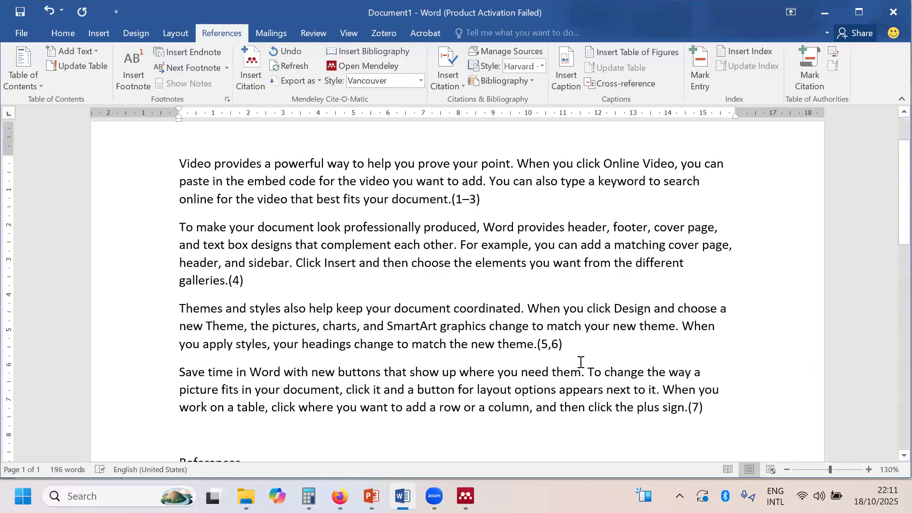
pyautogui.scroll(-3, 208, 336)
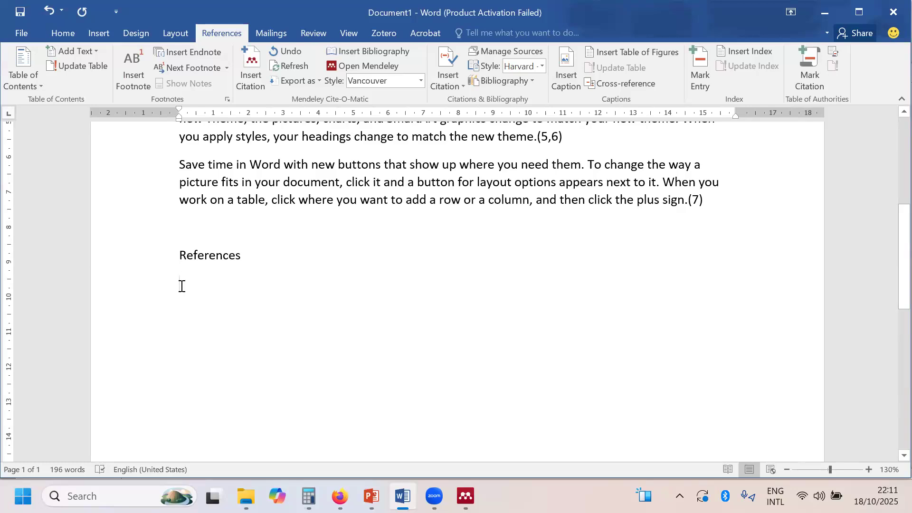
pyautogui.click(379, 52)
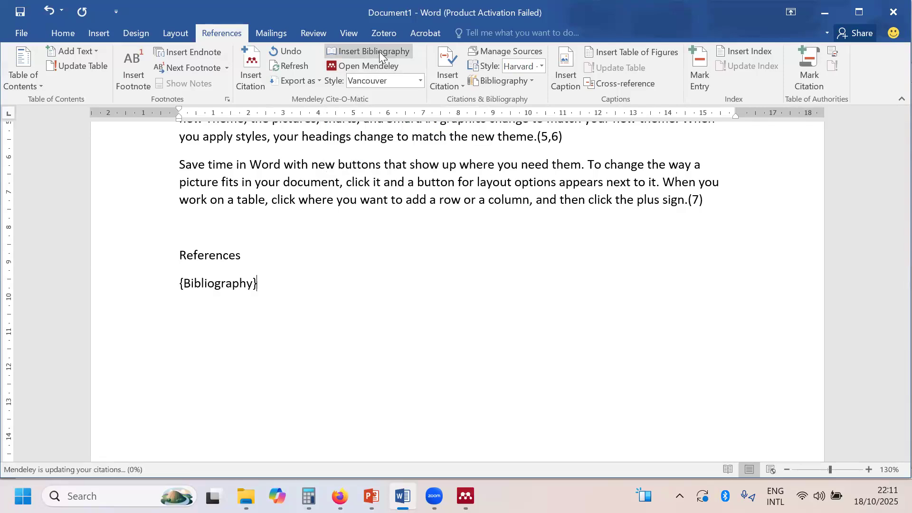
# Change the Mendeley citation style of the document to Vancouver (superscript).
pyautogui.scroll(-5, 366, 249)
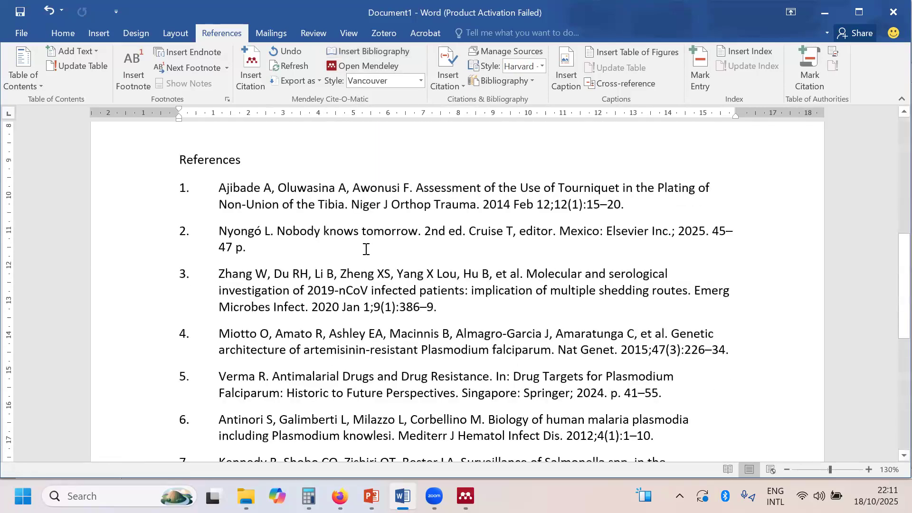
pyautogui.scroll(4, 406, 315)
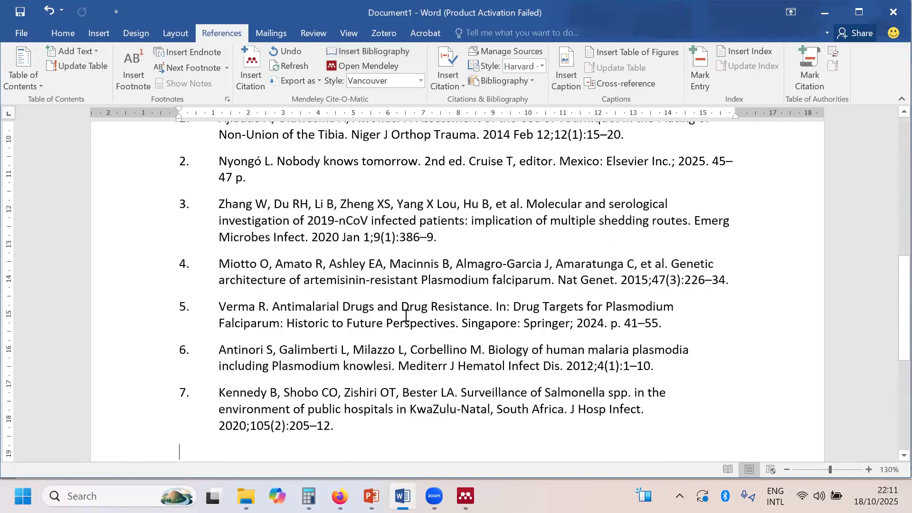
pyautogui.scroll(5, 406, 315)
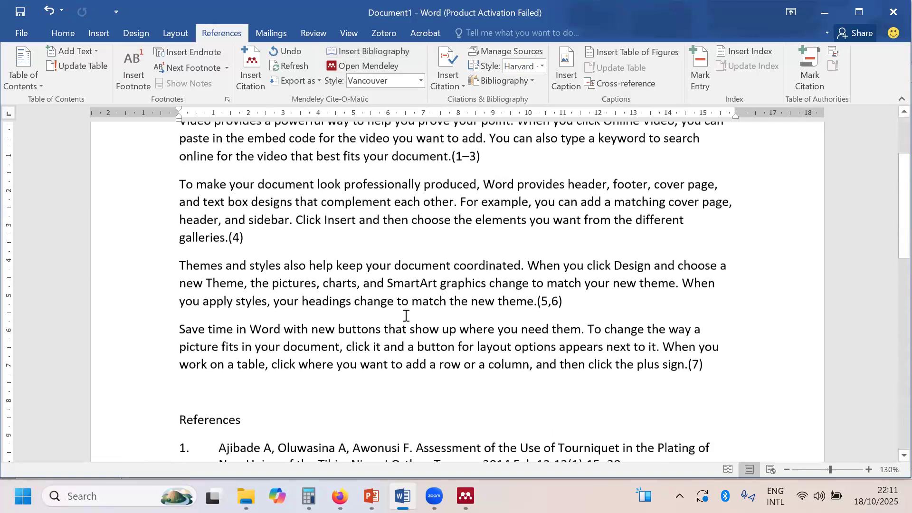
pyautogui.scroll(-8, 406, 315)
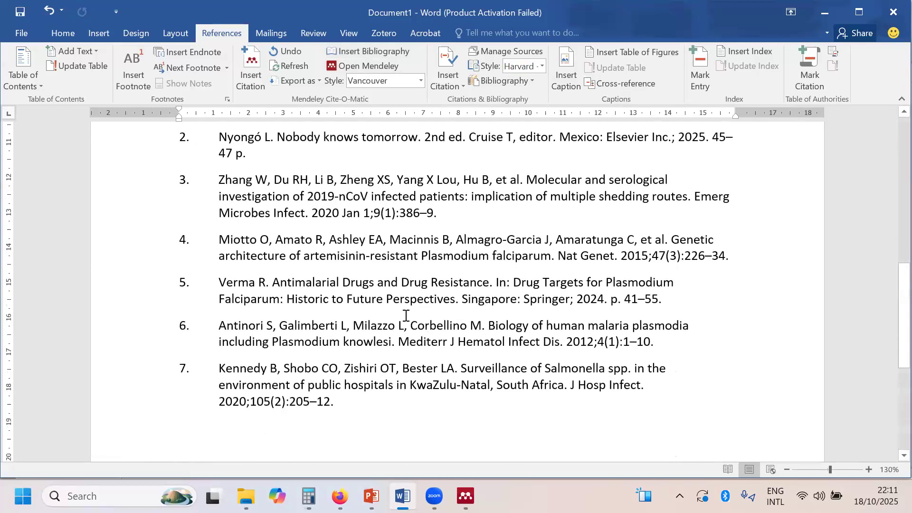
pyautogui.scroll(6, 406, 315)
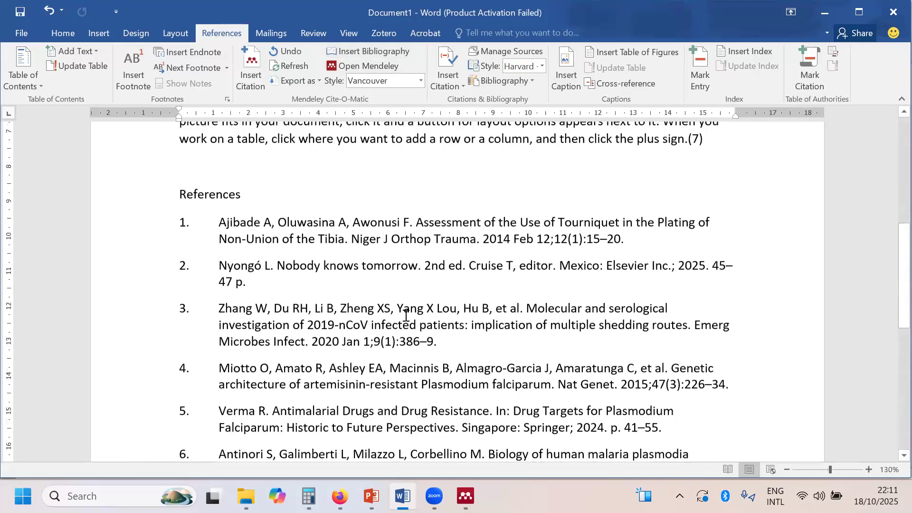
pyautogui.scroll(3, 406, 314)
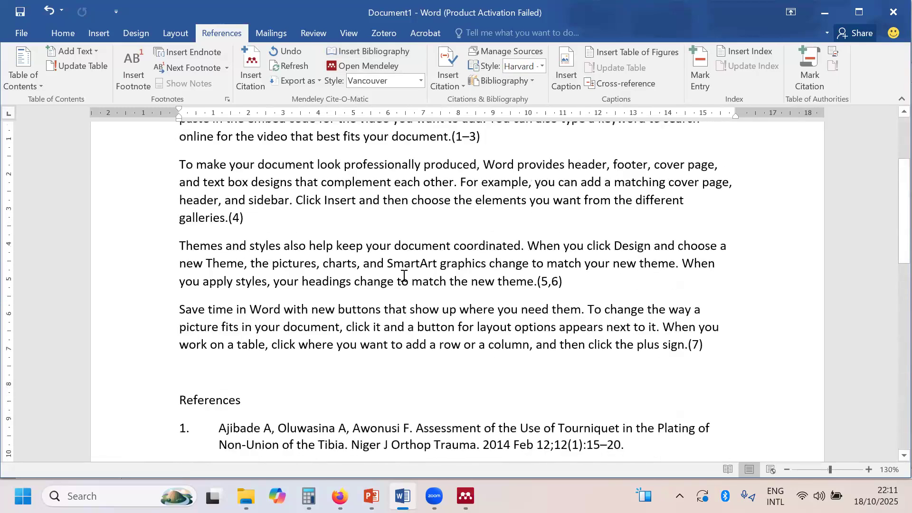
pyautogui.click(421, 81)
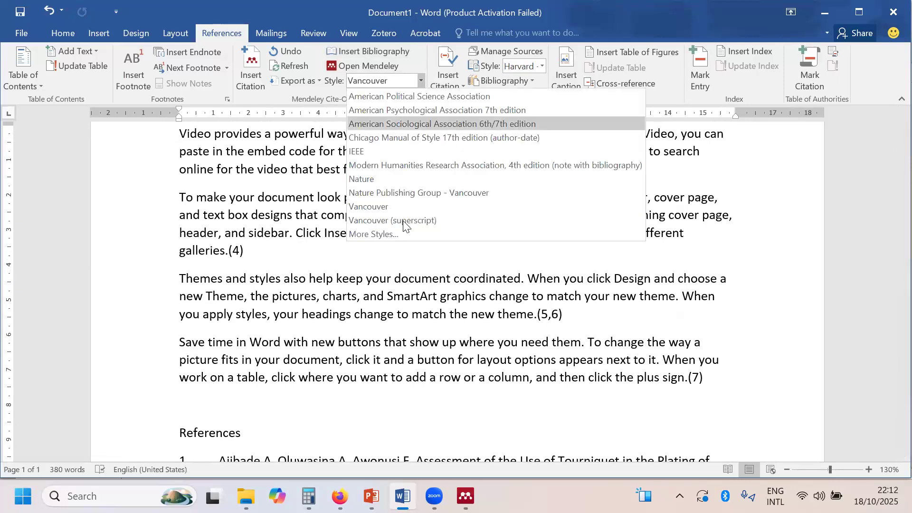
pyautogui.click(416, 220)
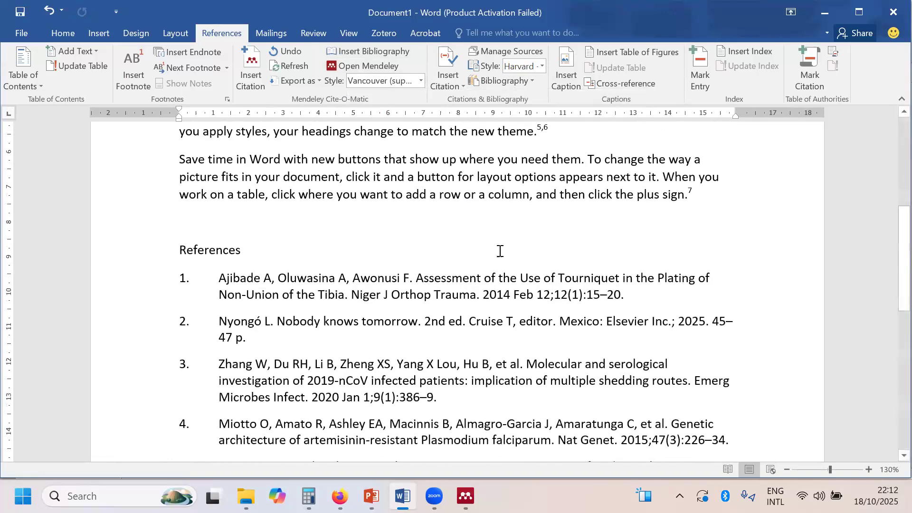
# Set the Mendeley citation style to Nature Publishing Group - Vancouver for the citations and bibliography.
pyautogui.scroll(3, 500, 251)
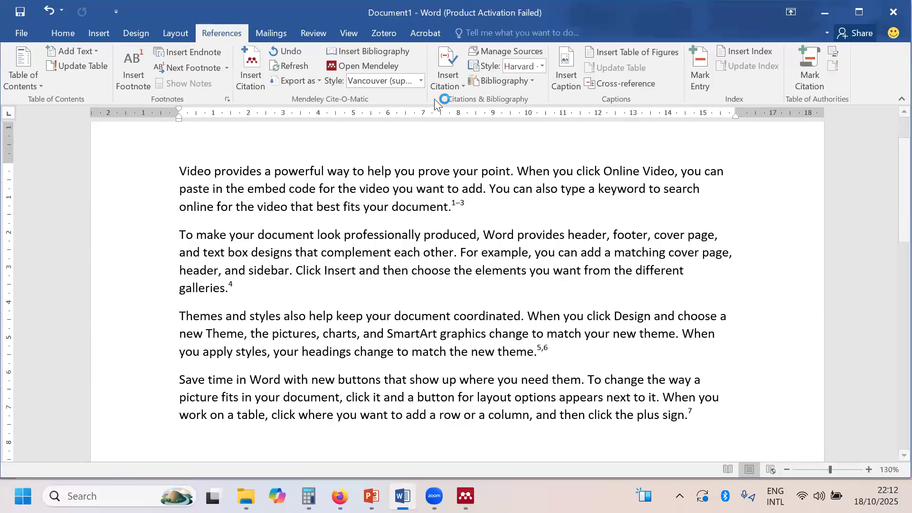
pyautogui.scroll(-5, 436, 102)
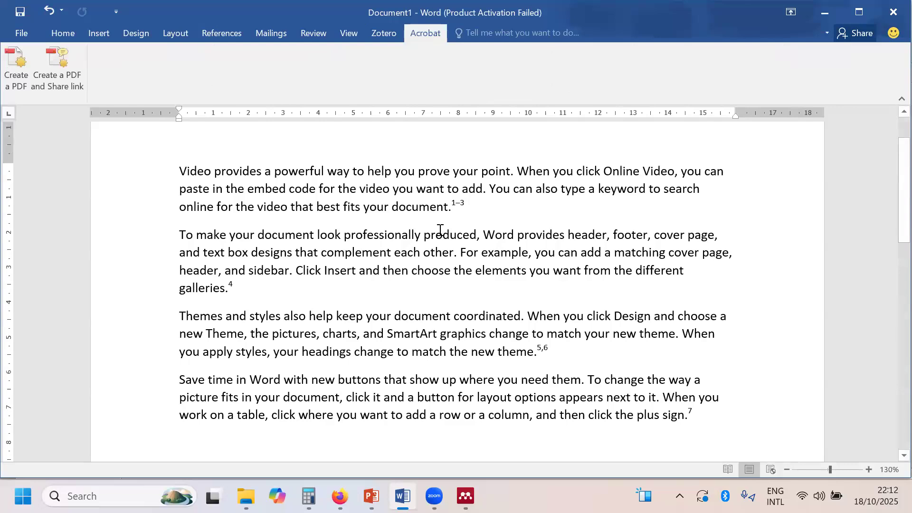
pyautogui.click(403, 162)
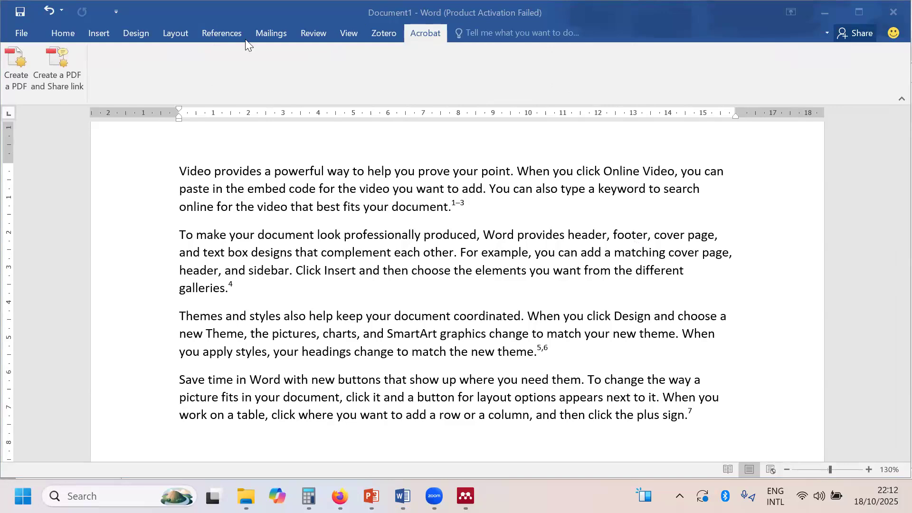
pyautogui.click(228, 32)
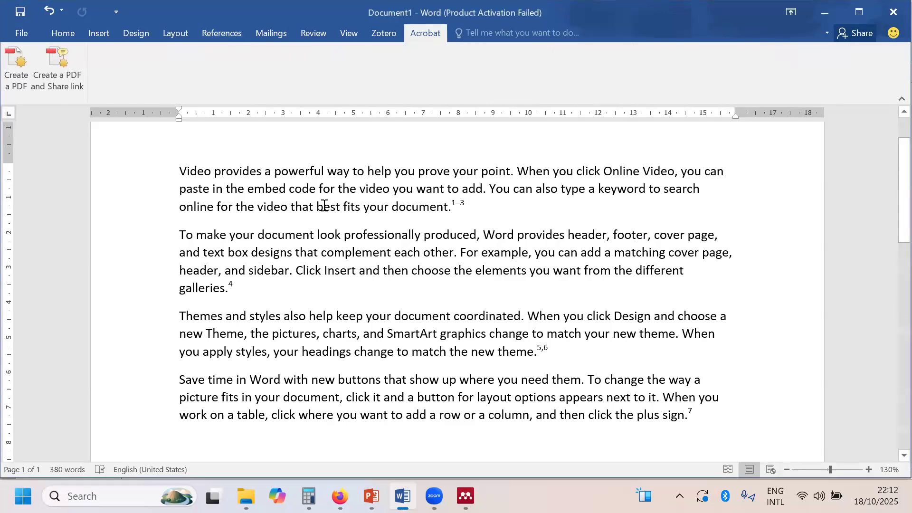
pyautogui.scroll(-10, 324, 205)
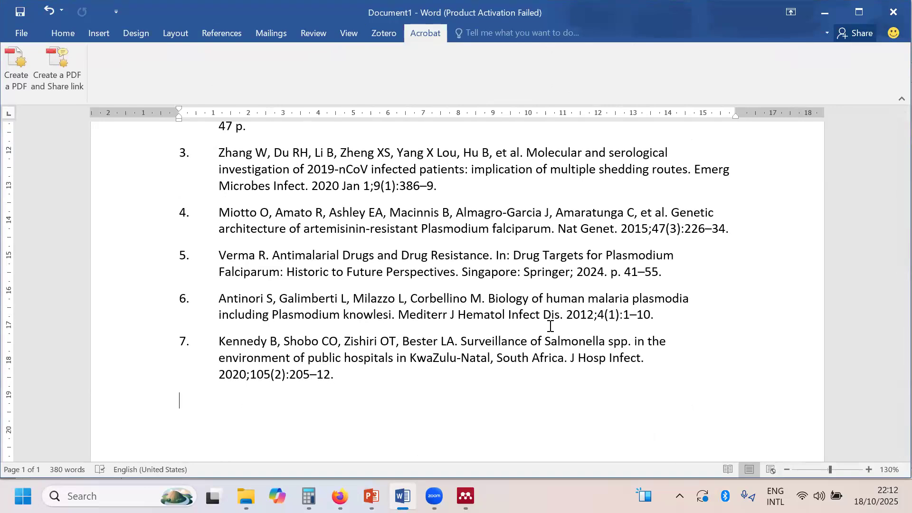
pyautogui.scroll(5, 550, 327)
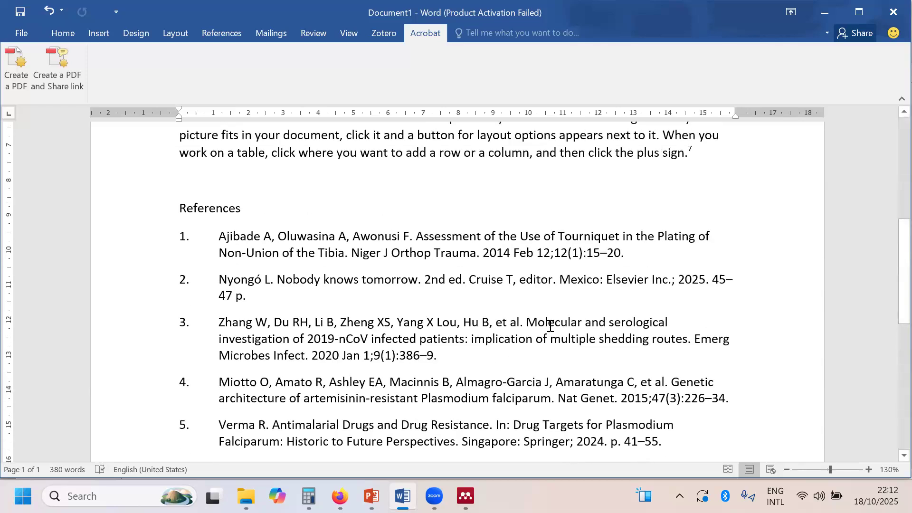
pyautogui.click(224, 36)
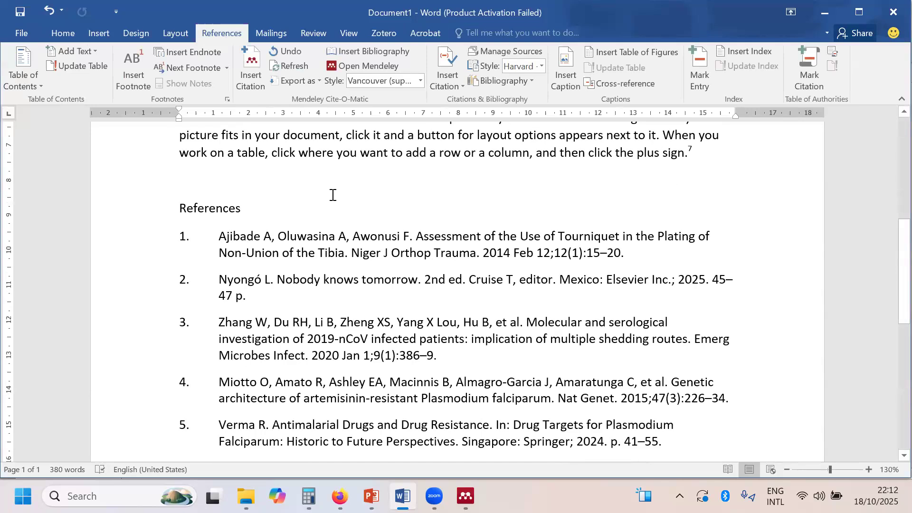
pyautogui.click(421, 80)
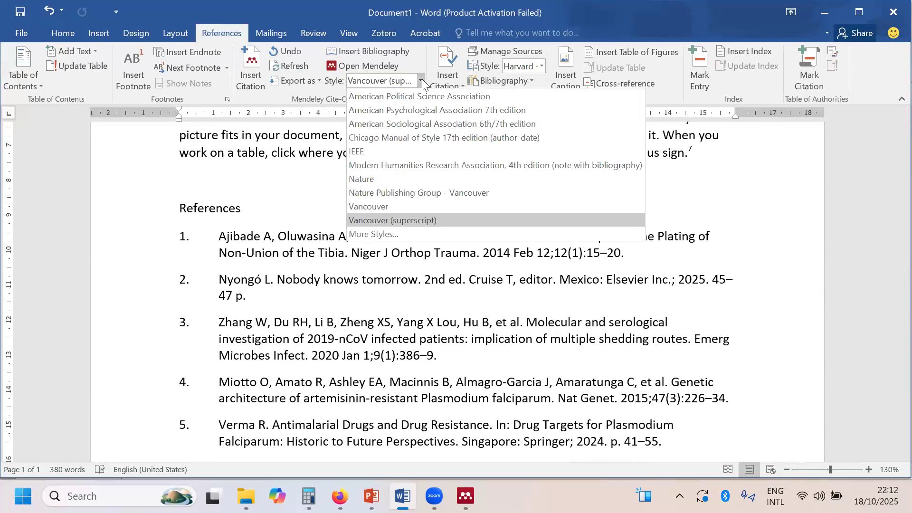
pyautogui.click(424, 192)
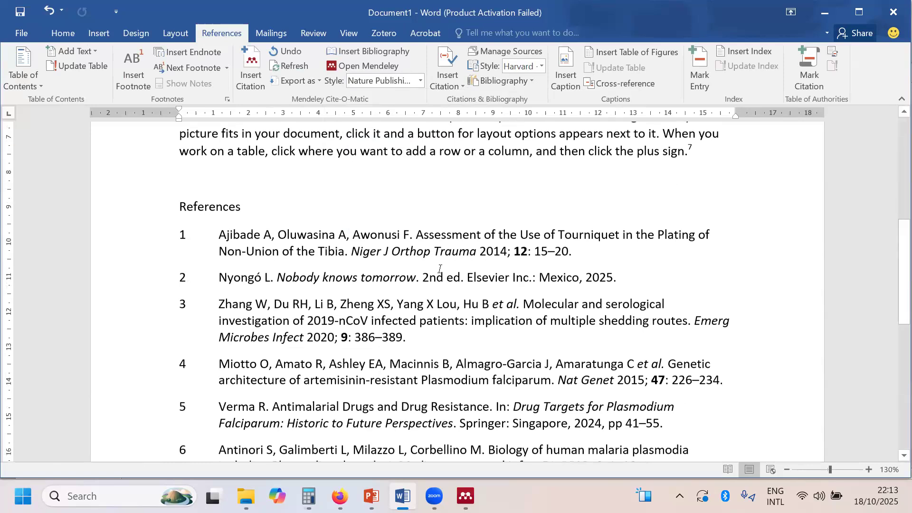
# Move the "Themes and styles" paragraph with its citation to the beginning of the document, above the "Video provides" paragraph.
pyautogui.scroll(-4, 439, 269)
pyautogui.scroll(7, 439, 269)
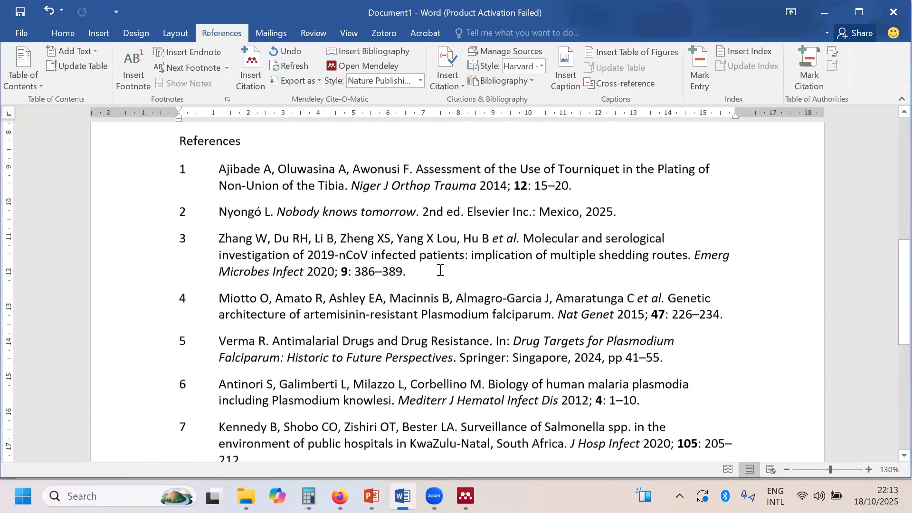
pyautogui.scroll(-3, 440, 270)
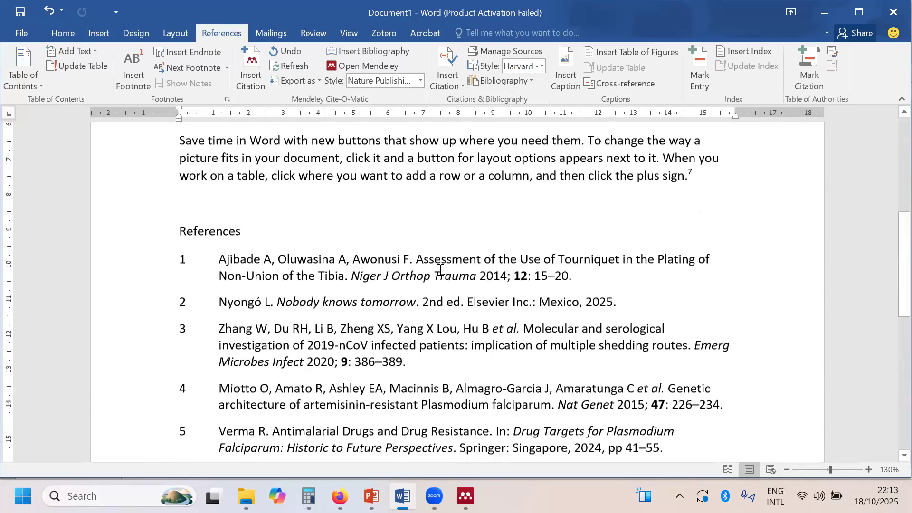
pyautogui.scroll(-2, 440, 270)
pyautogui.scroll(-2, 441, 270)
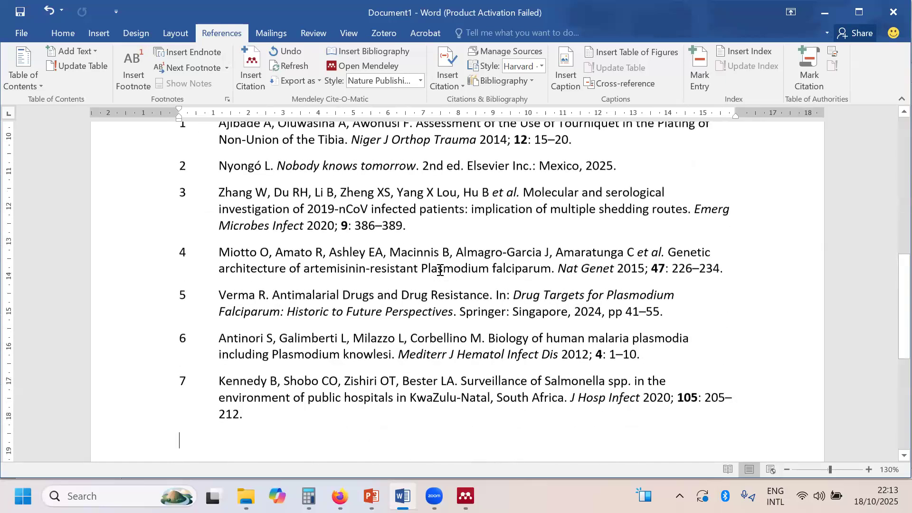
pyautogui.scroll(10, 441, 269)
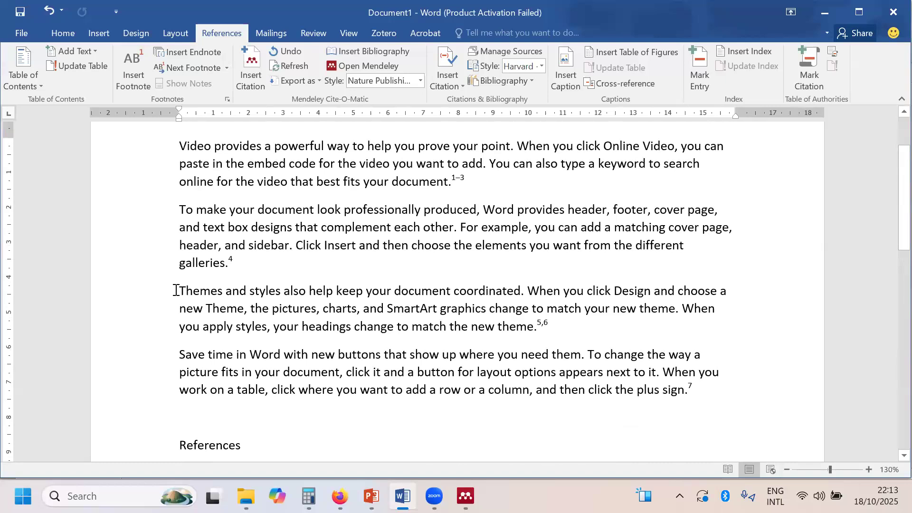
pyautogui.moveTo(176, 290); pyautogui.dragTo(576, 333)
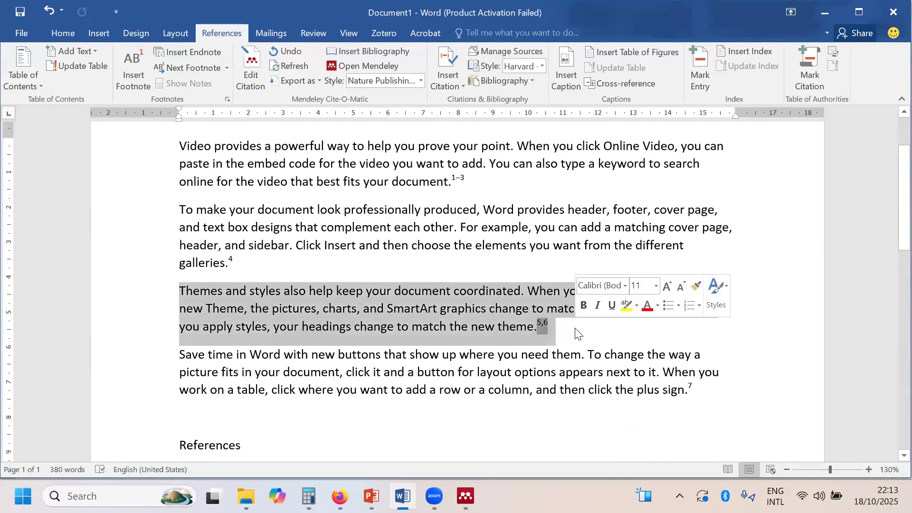
pyautogui.moveTo(475, 326); pyautogui.dragTo(176, 143)
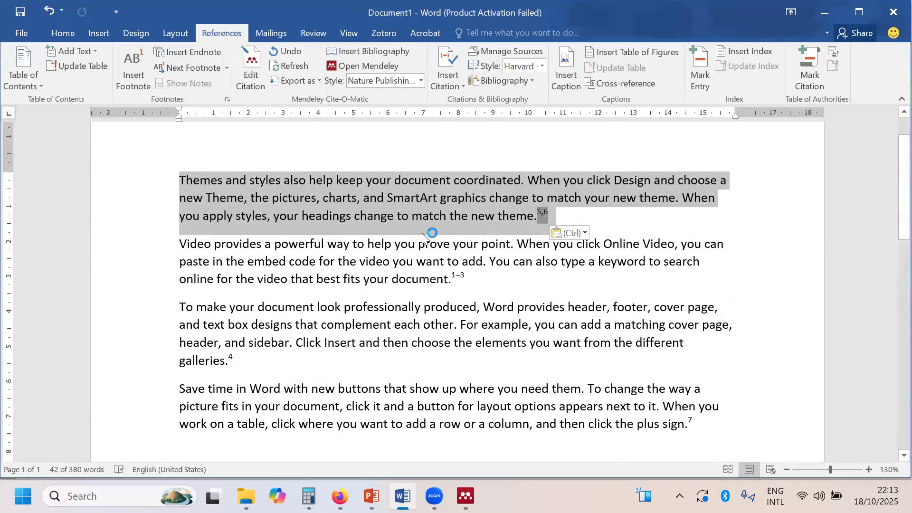
# Move the "To make your document look professionally produced" paragraph with its citation below the "Save time in Word" paragraph.
pyautogui.moveTo(179, 309); pyautogui.dragTo(263, 366)
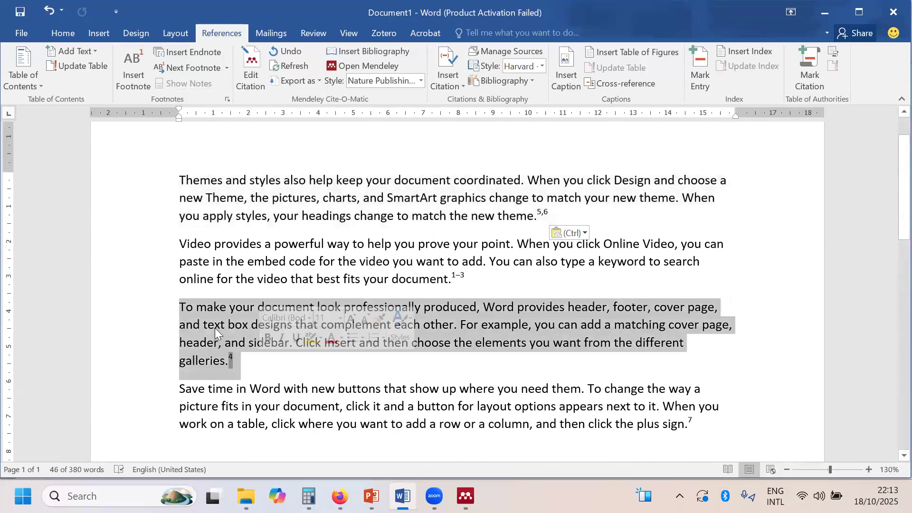
pyautogui.scroll(-2, 196, 244)
pyautogui.moveTo(196, 244); pyautogui.dragTo(219, 332)
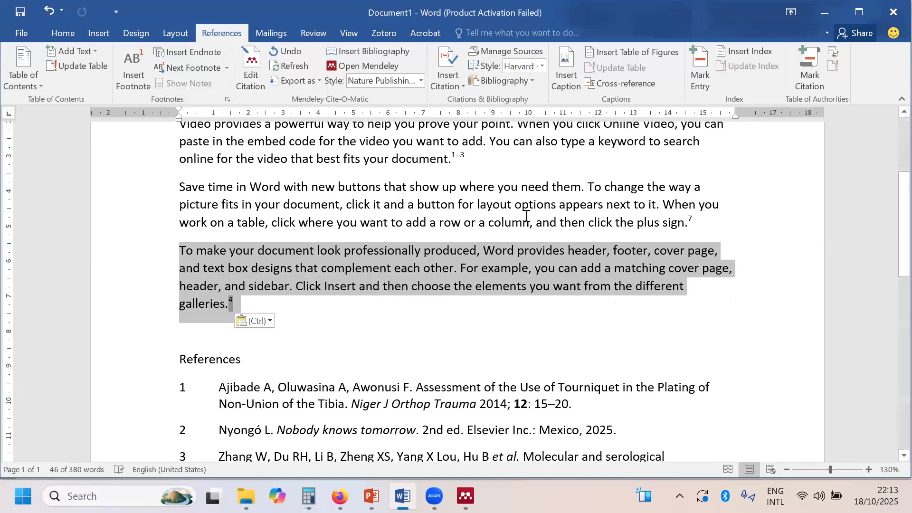
# Refresh the Mendeley citations and bibliography to match the new paragraph order.
pyautogui.scroll(3, 453, 323)
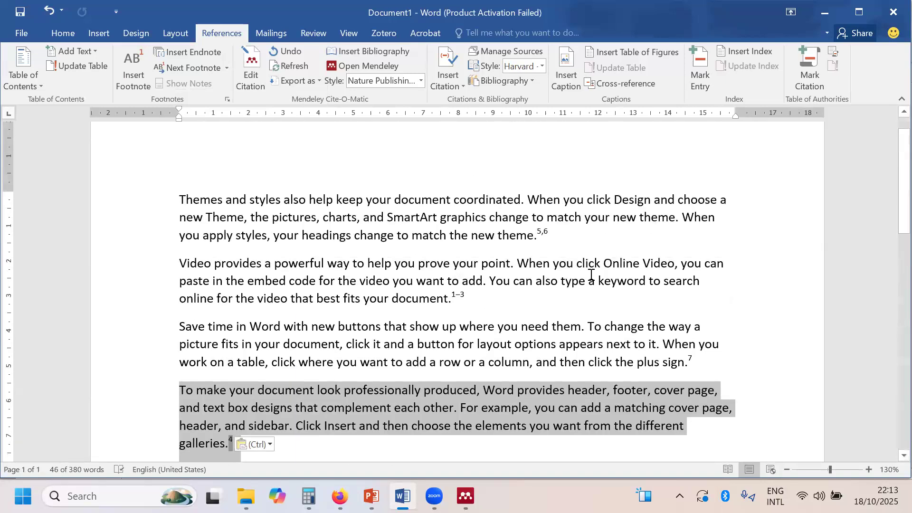
pyautogui.scroll(-1, 591, 274)
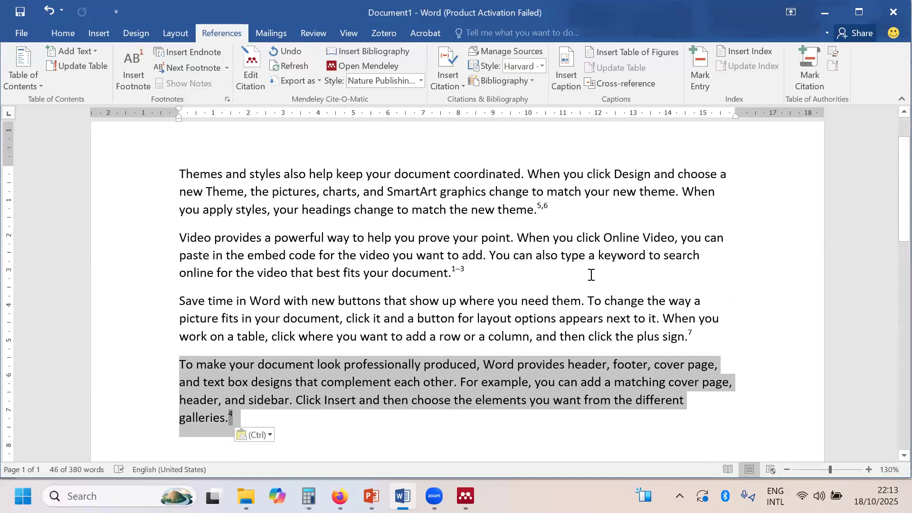
pyautogui.scroll(-5, 591, 274)
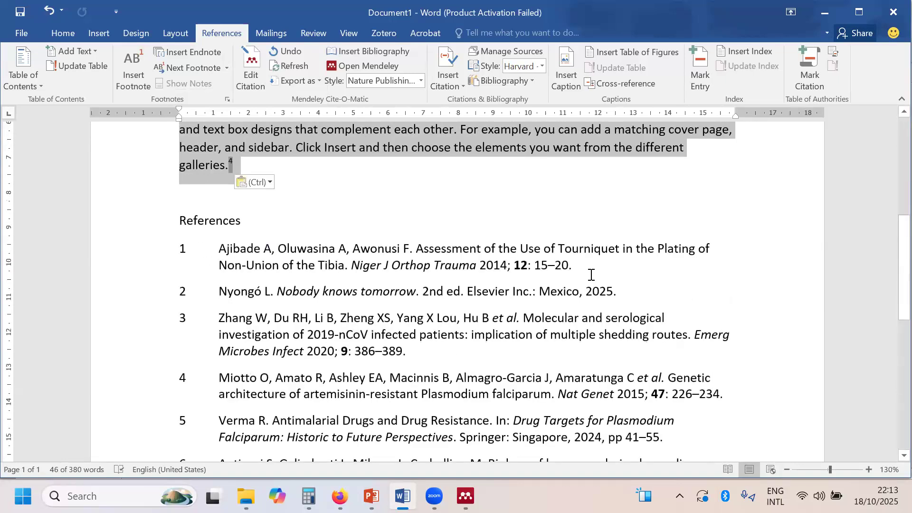
pyautogui.scroll(3, 591, 274)
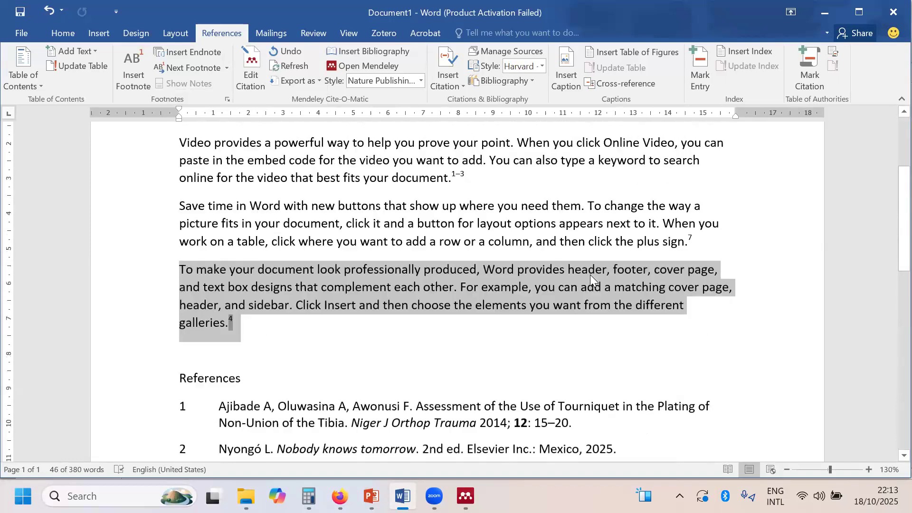
pyautogui.scroll(3, 591, 274)
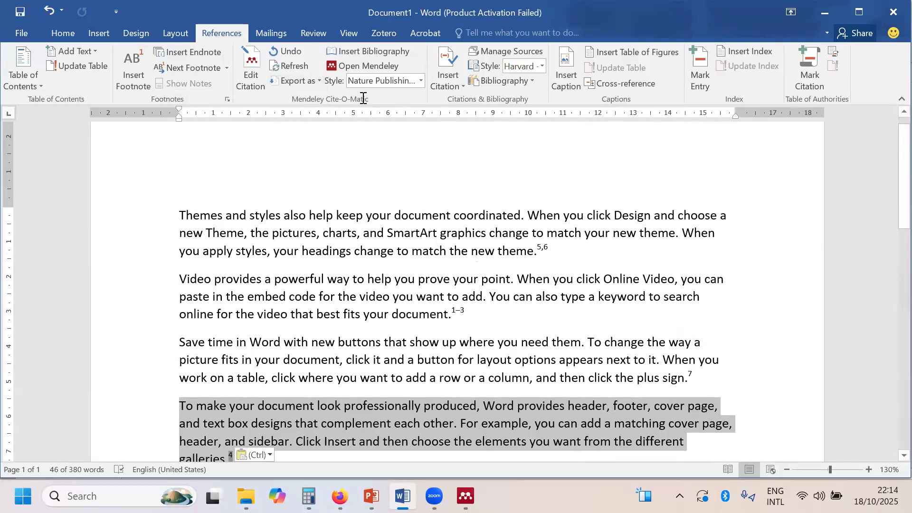
pyautogui.click(297, 68)
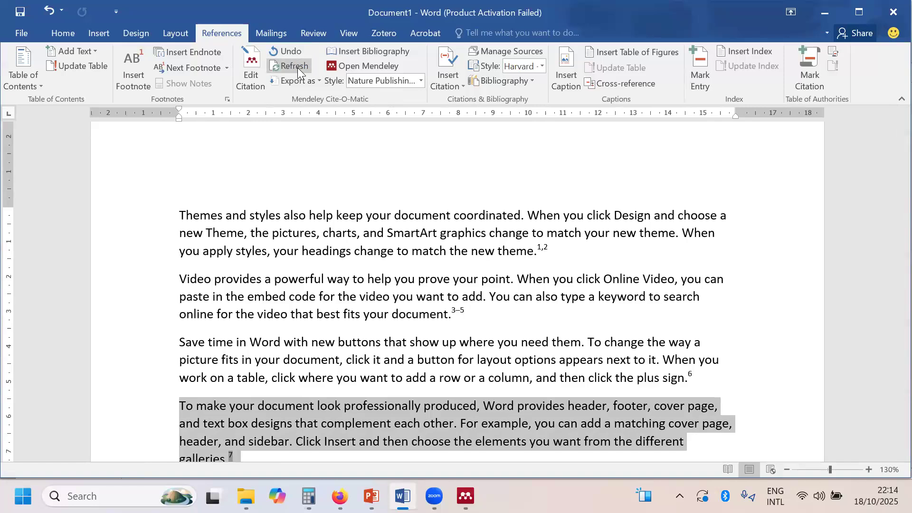
# Check the order of the entries under "References" against the citation numbers in the paragraphs.
pyautogui.scroll(-3, 298, 67)
pyautogui.scroll(-3, 291, 278)
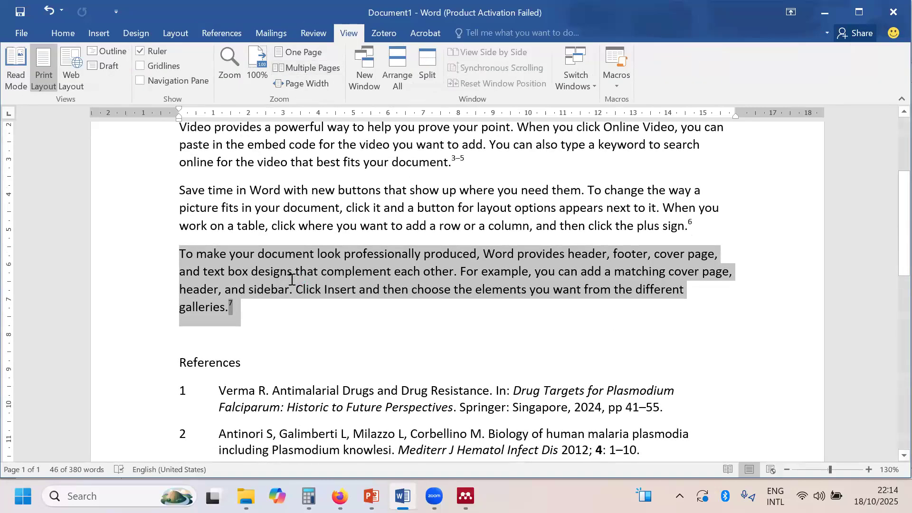
pyautogui.scroll(-5, 291, 278)
pyautogui.scroll(-2, 292, 279)
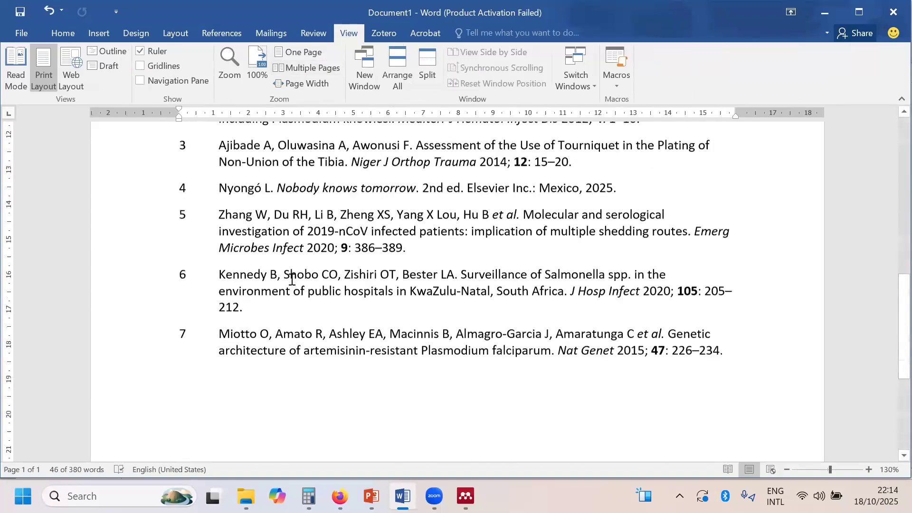
pyautogui.scroll(11, 382, 294)
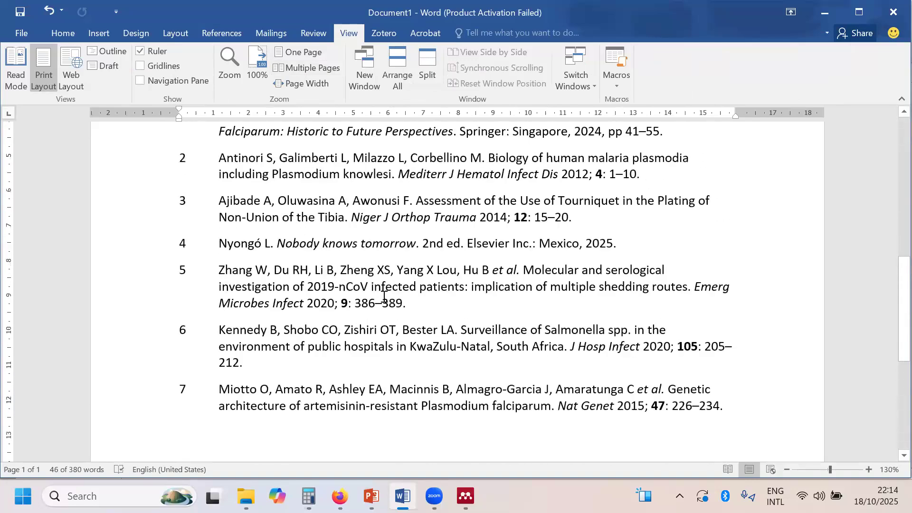
pyautogui.click(221, 33)
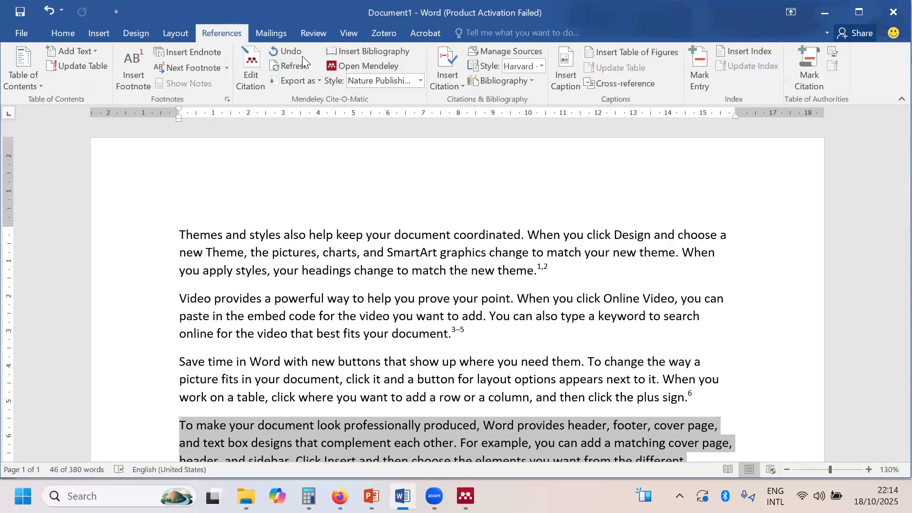
# Change the Mendeley citation style to American Psychological Association 7th edition and review the in-text citations and reference list.
pyautogui.click(422, 81)
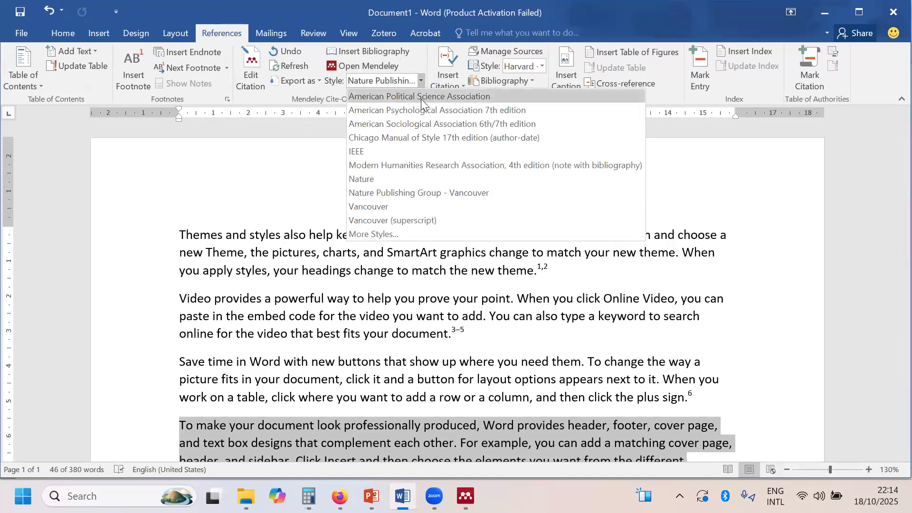
pyautogui.click(420, 110)
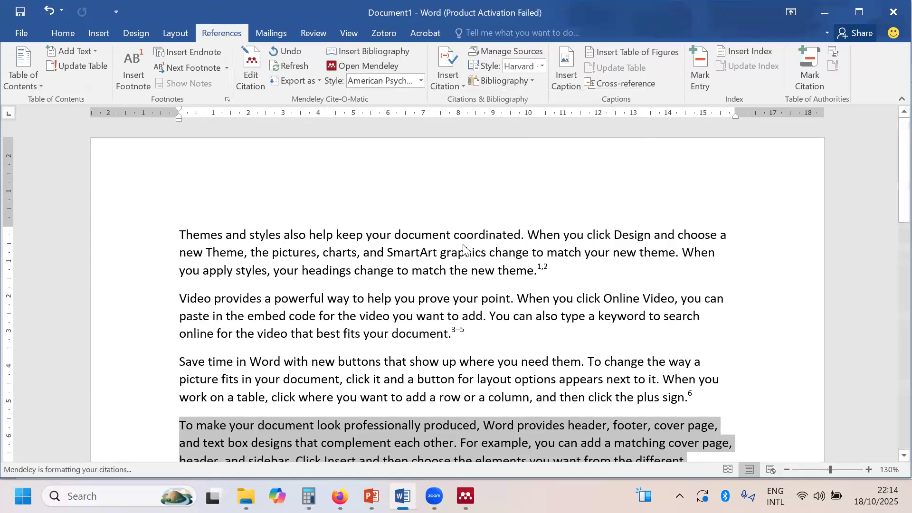
pyautogui.scroll(-2, 476, 272)
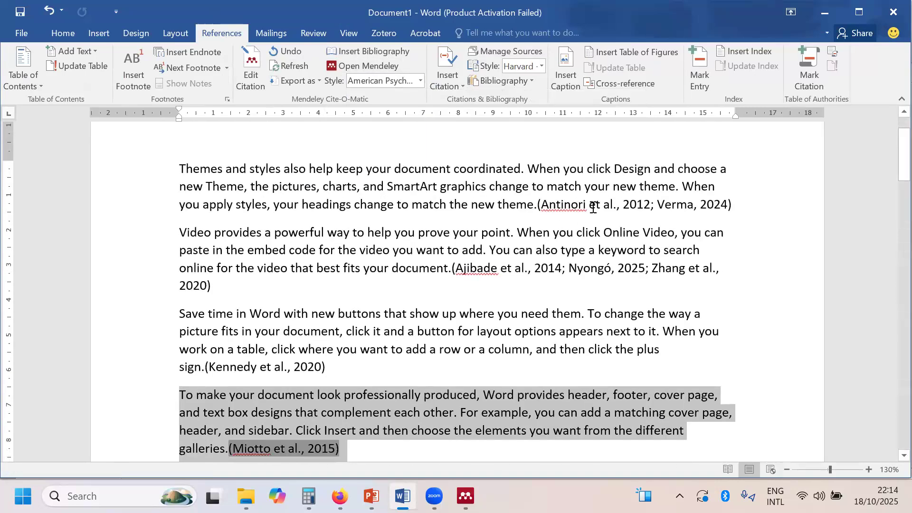
pyautogui.scroll(-9, 486, 390)
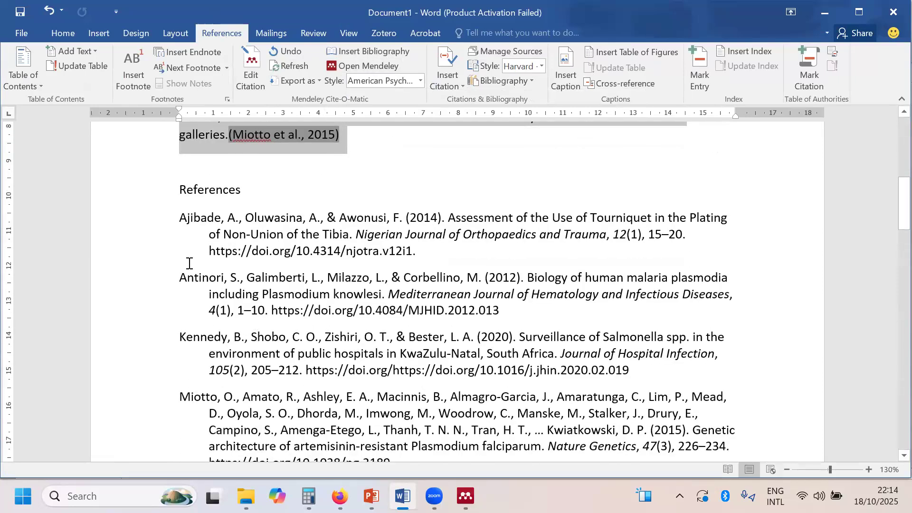
pyautogui.scroll(-1, 189, 264)
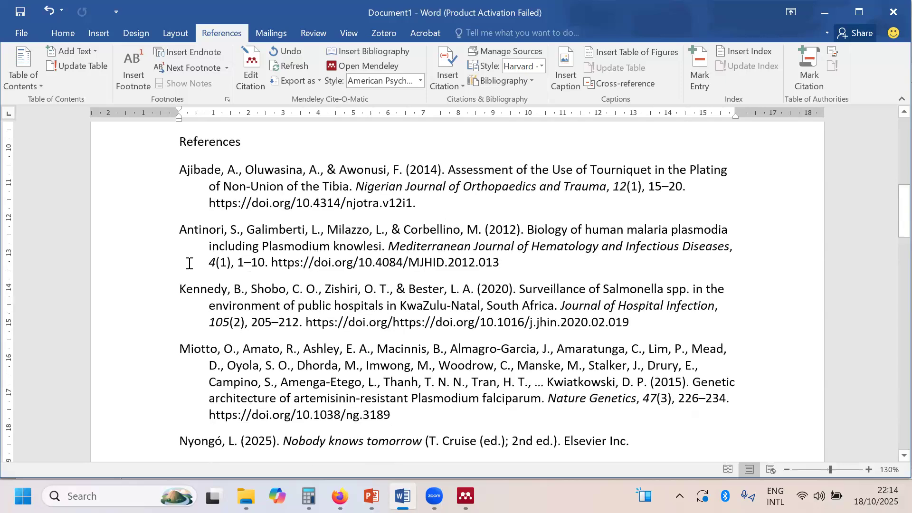
pyautogui.scroll(-5, 189, 263)
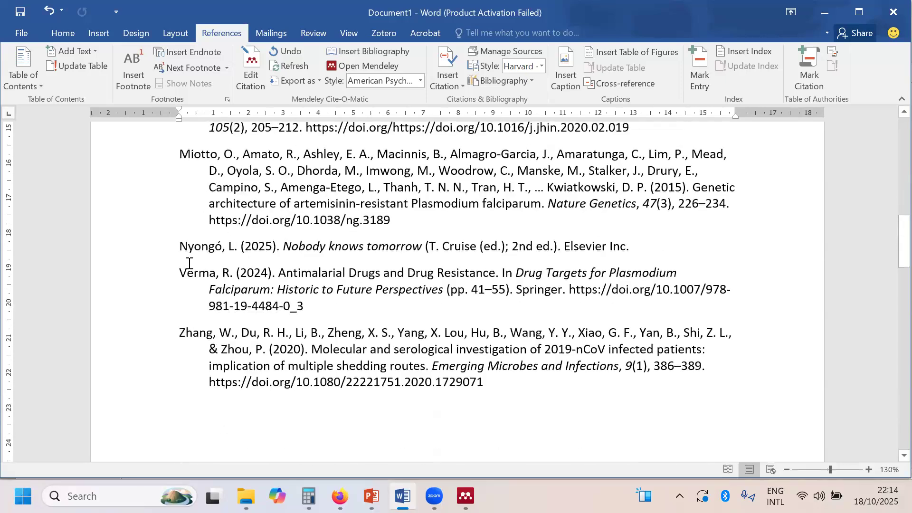
pyautogui.scroll(6, 188, 262)
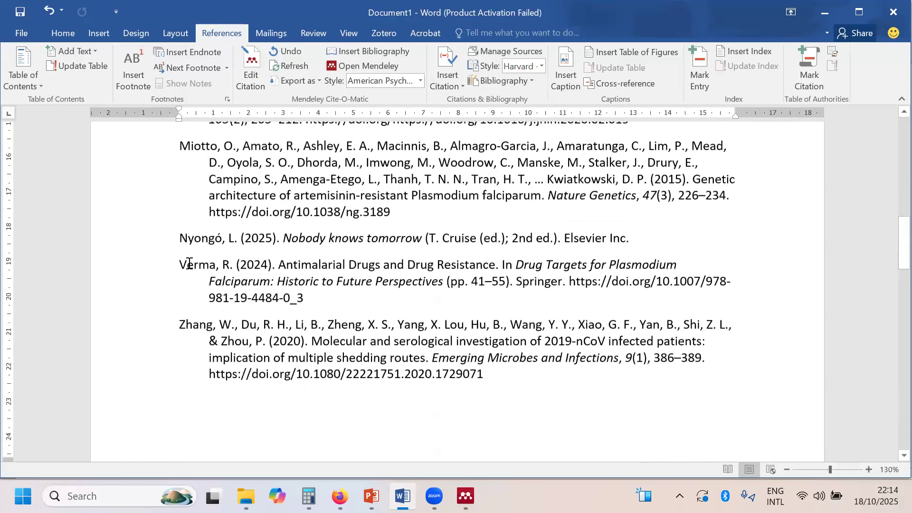
pyautogui.scroll(10, 411, 411)
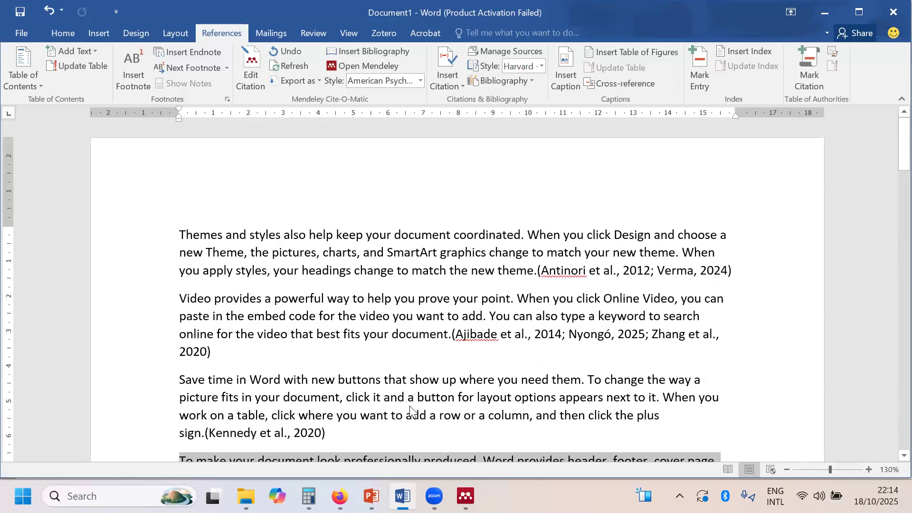
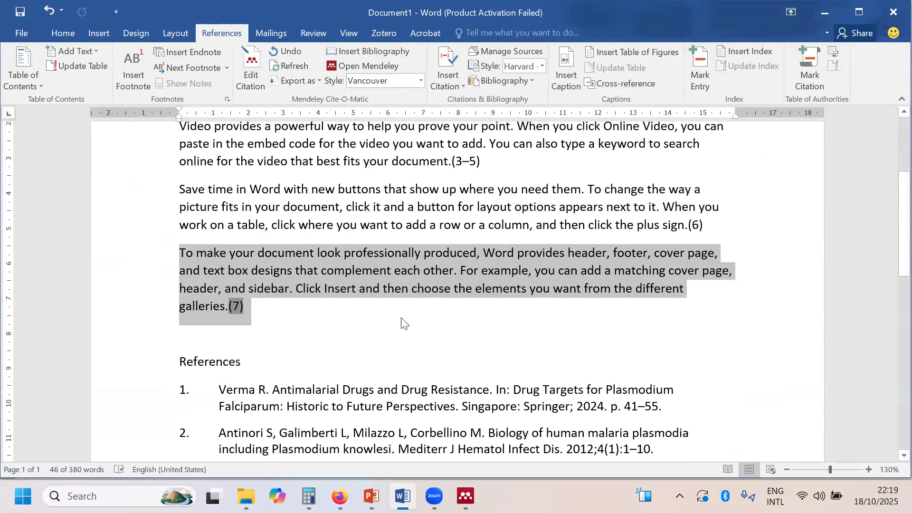
# Set the Mendeley citation style to Vancouver (superscript) and compare the in-text numbers with the reference list.
pyautogui.scroll(3, 402, 317)
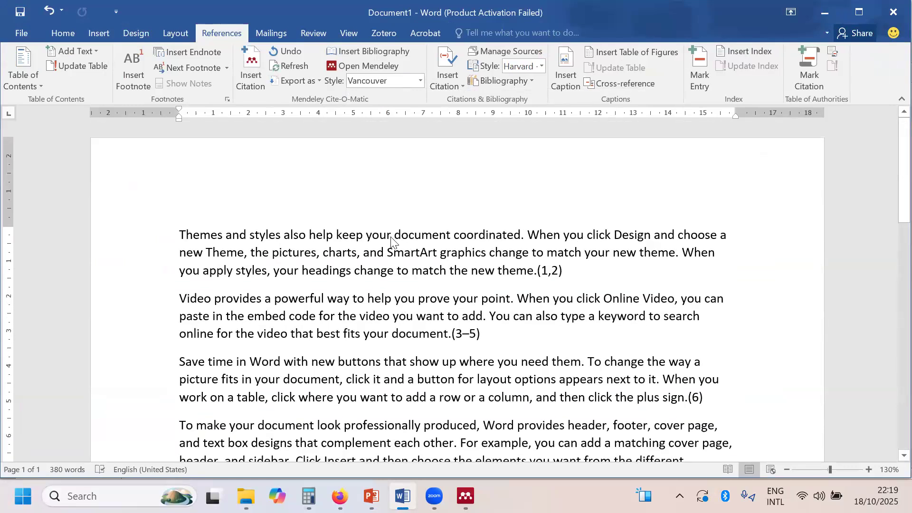
pyautogui.click(420, 82)
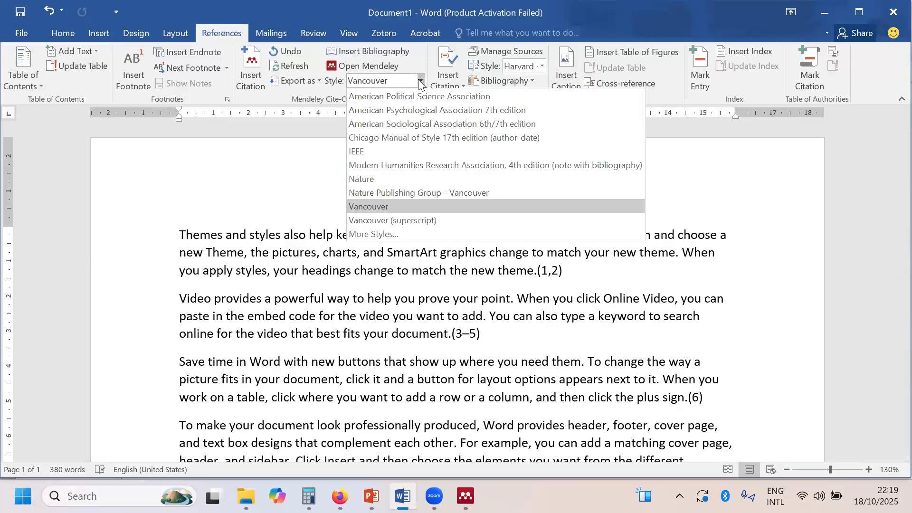
pyautogui.click(411, 220)
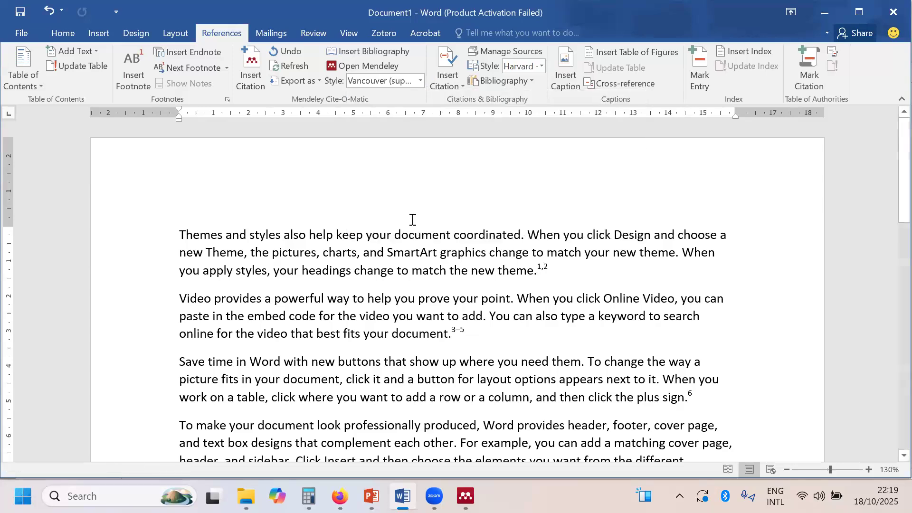
pyautogui.scroll(-7, 549, 316)
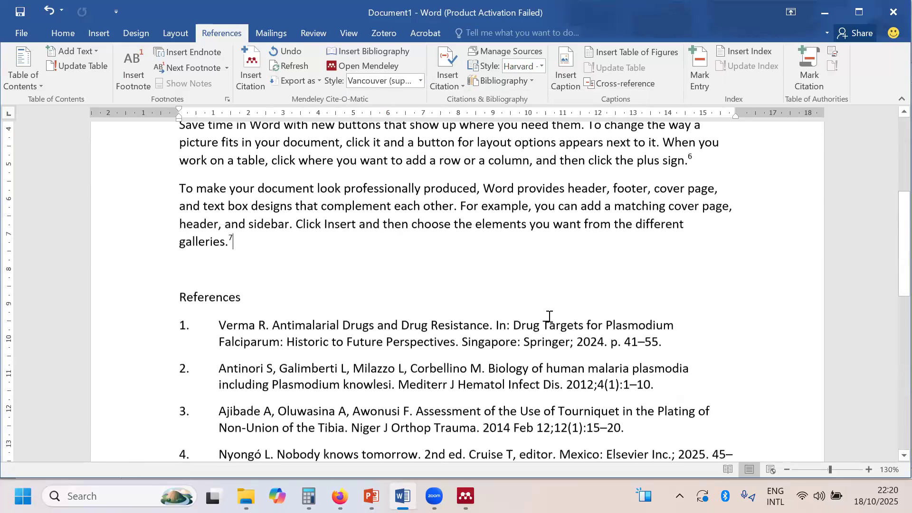
pyautogui.scroll(6, 550, 316)
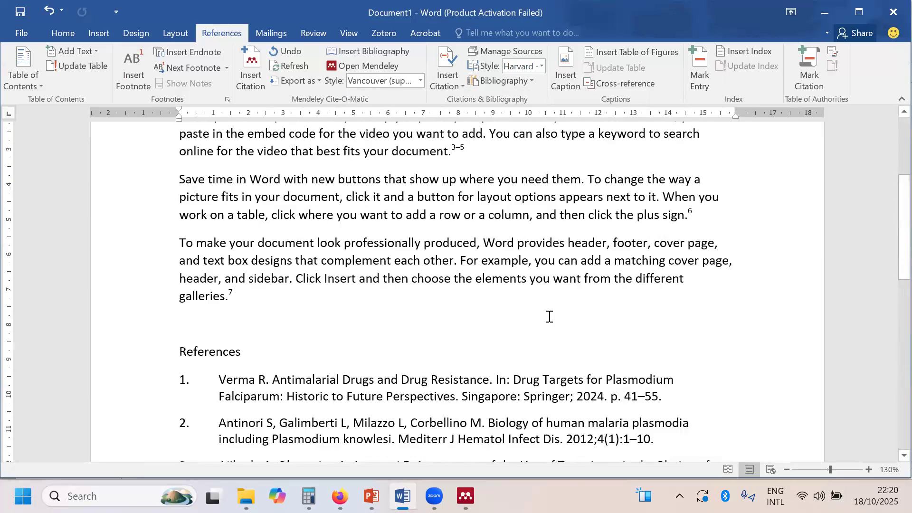
pyautogui.scroll(-6, 550, 316)
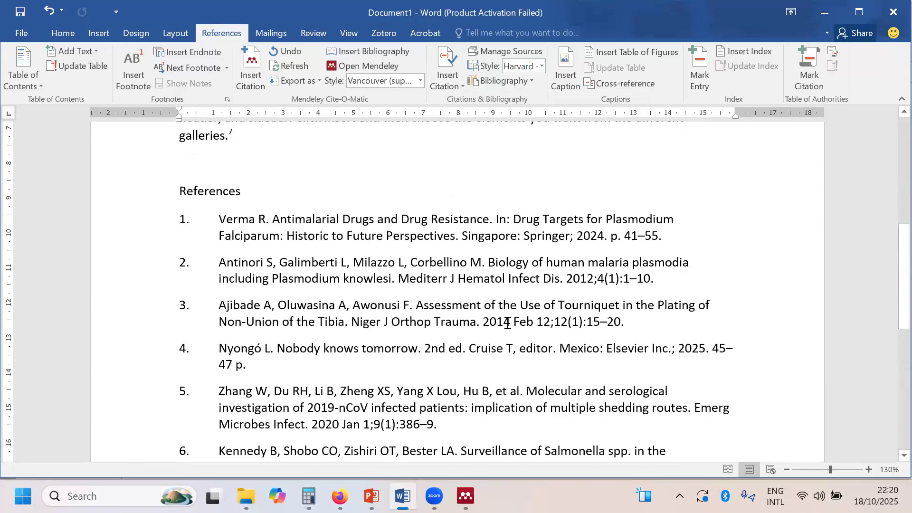
# Switch the Mendeley citation style to Nature Publishing Group - Vancouver and review the formatting of the entries under "References".
pyautogui.click(420, 81)
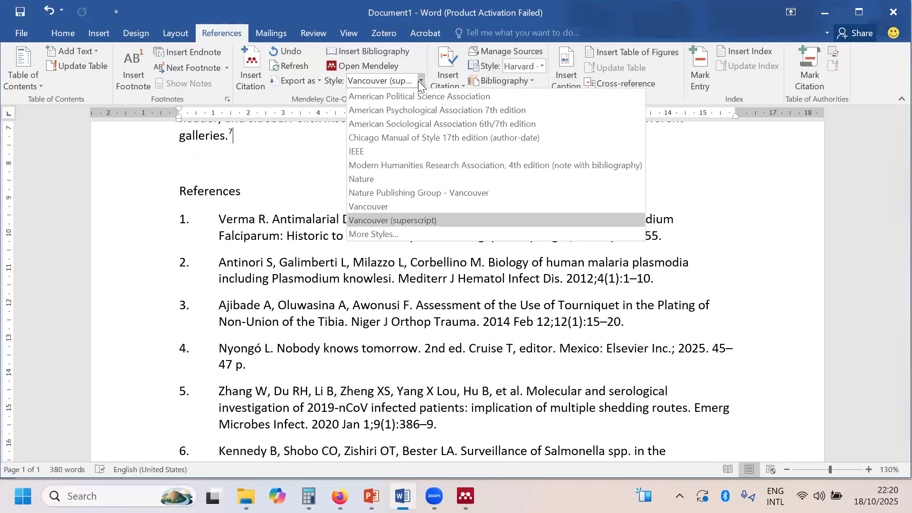
pyautogui.click(437, 193)
pyautogui.scroll(-3, 440, 272)
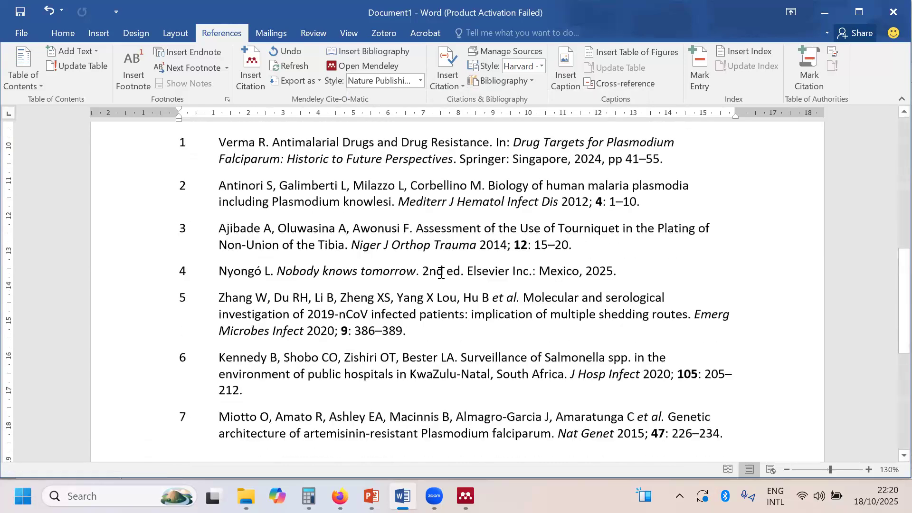
pyautogui.scroll(-1, 440, 272)
pyautogui.scroll(5, 440, 270)
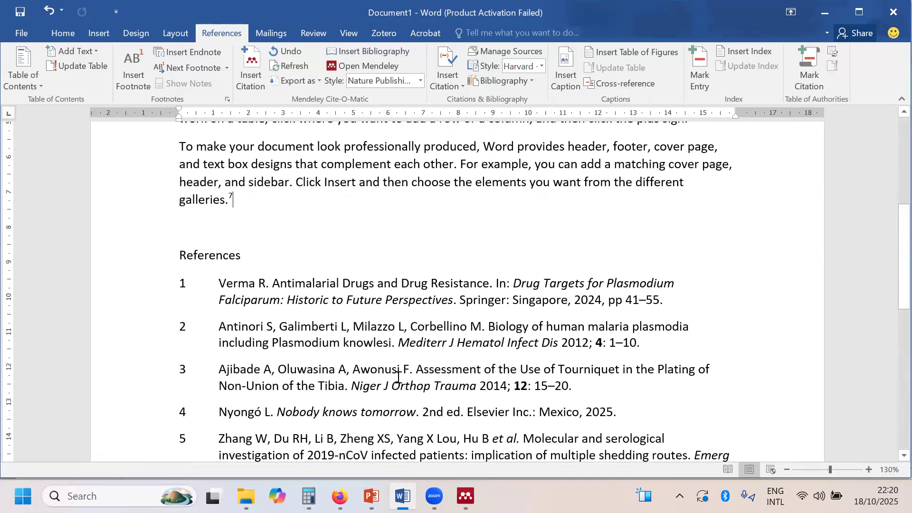
pyautogui.scroll(-1, 504, 381)
pyautogui.scroll(-1, 535, 333)
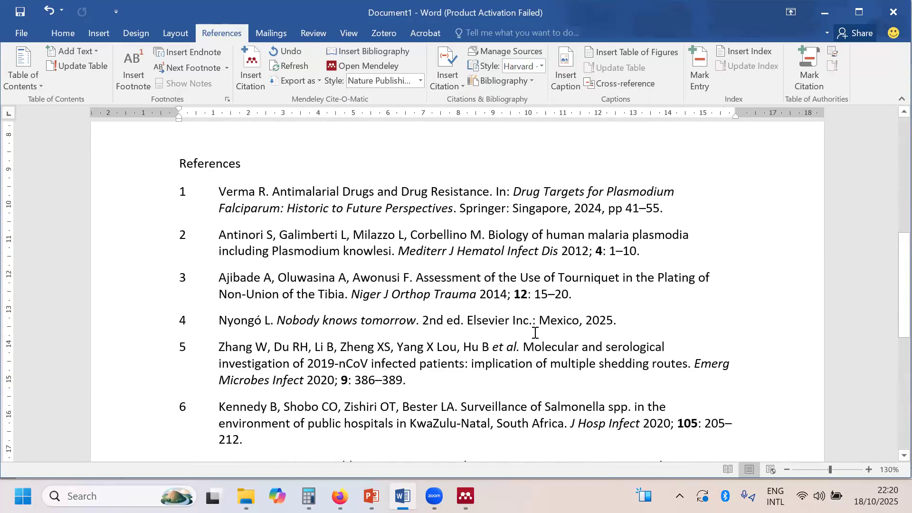
pyautogui.scroll(-1, 535, 332)
pyautogui.scroll(-5, 535, 332)
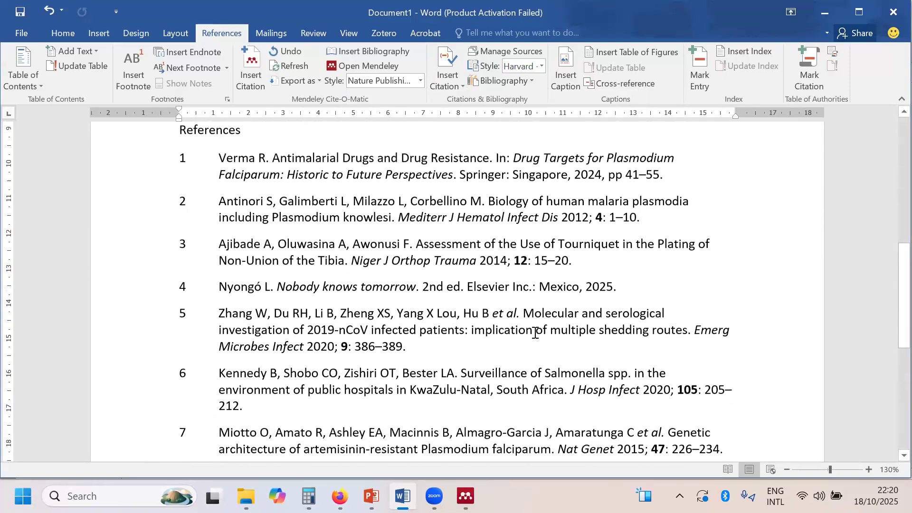
pyautogui.scroll(4, 535, 333)
pyautogui.scroll(2, 535, 332)
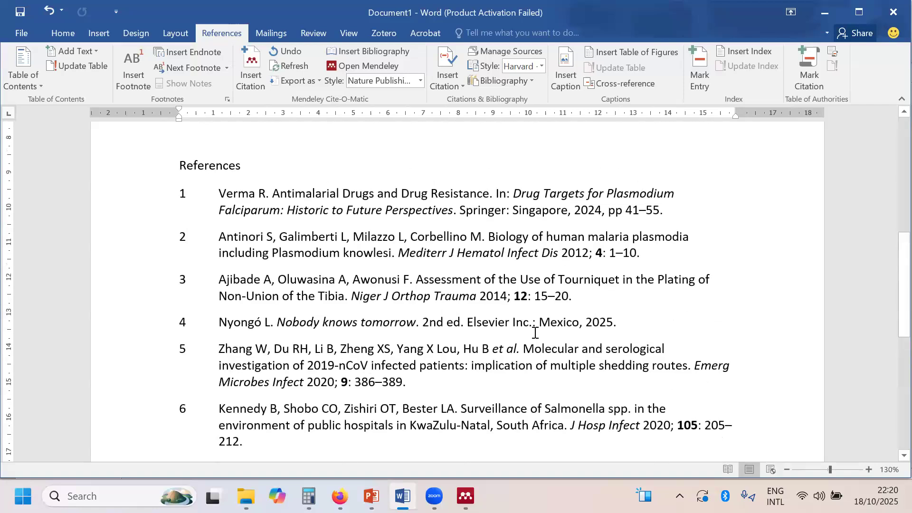
pyautogui.click(172, 64)
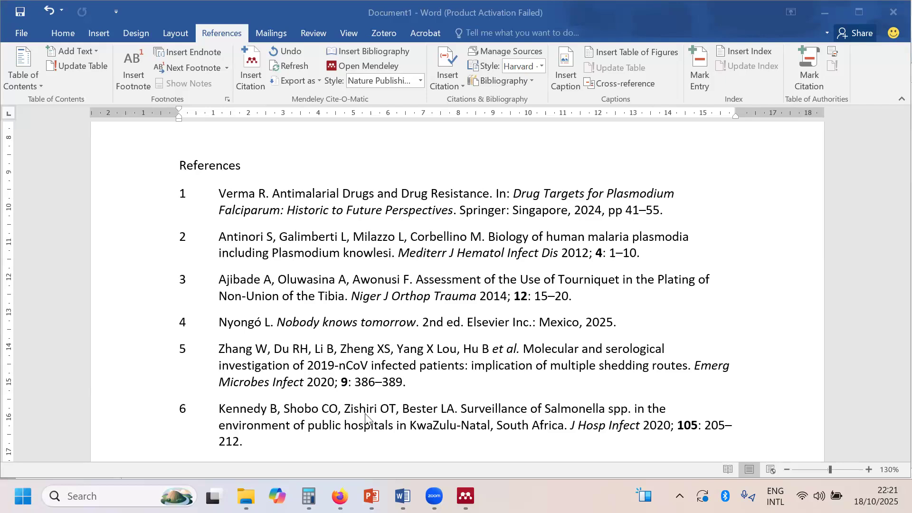
# Switch to the Firefox window with the BMJ Global Health article, search for "google scholar" and open the Google Scholar site.
pyautogui.moveTo(466, 496)
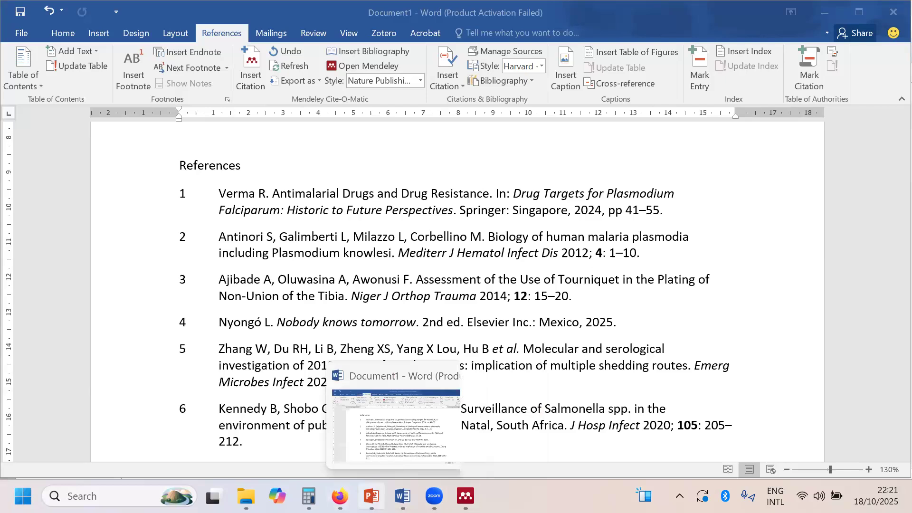
pyautogui.moveTo(371, 495)
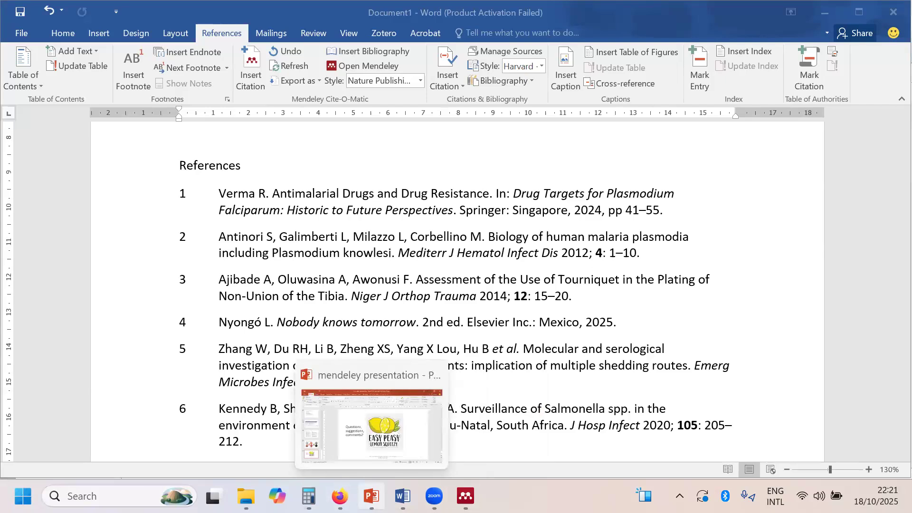
pyautogui.moveTo(340, 495)
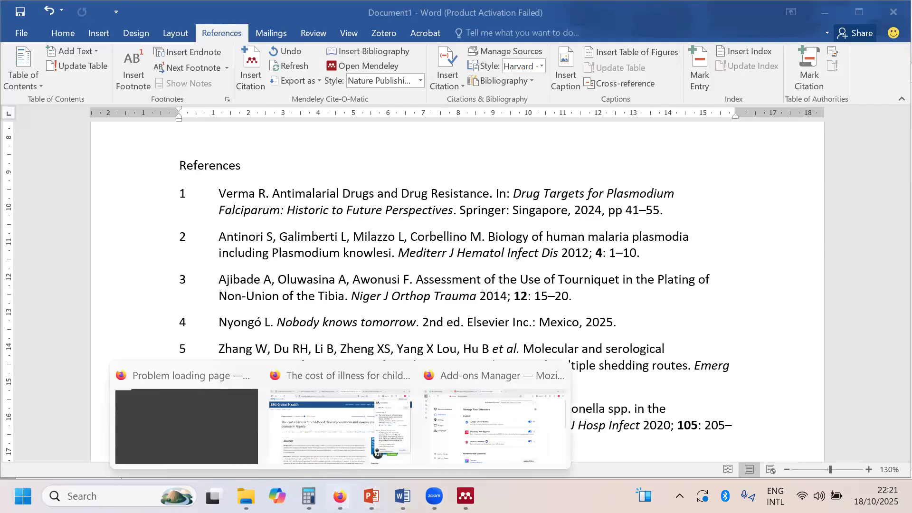
pyautogui.click(350, 432)
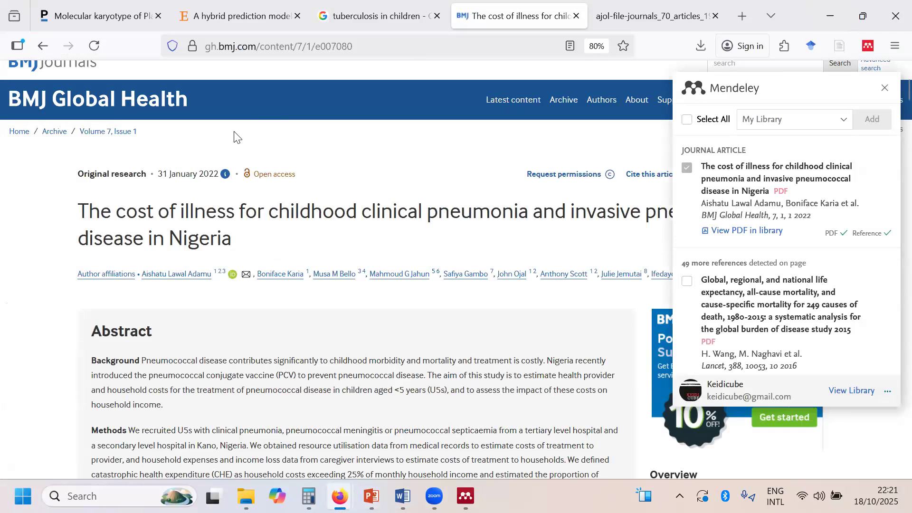
pyautogui.hotkey('ctrl', 'l')
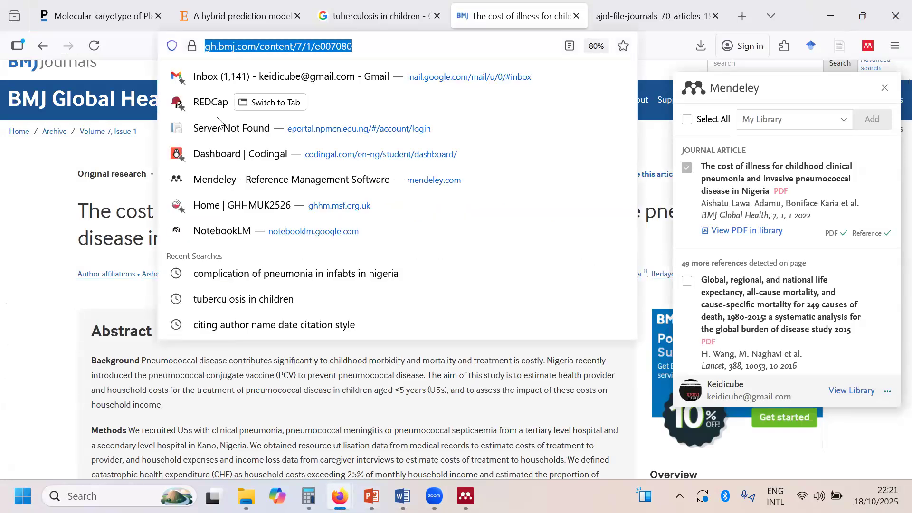
pyautogui.write('google s')
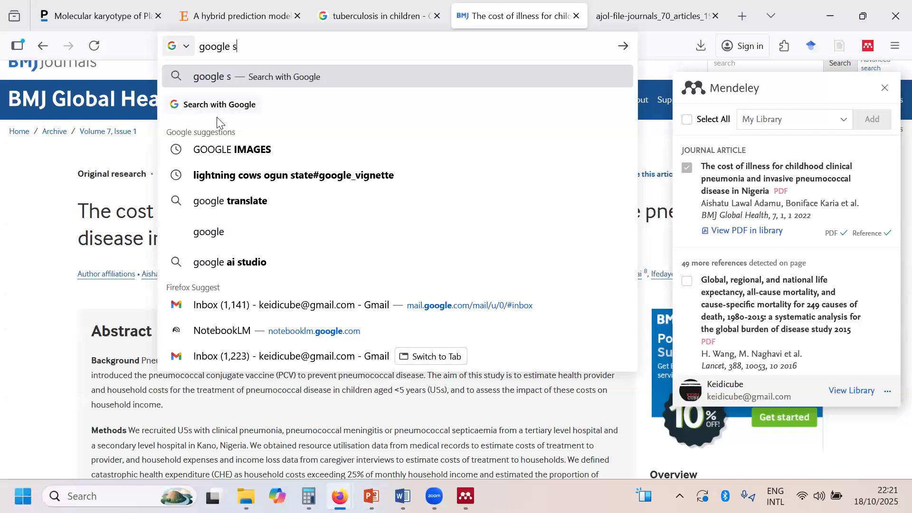
pyautogui.write('co')
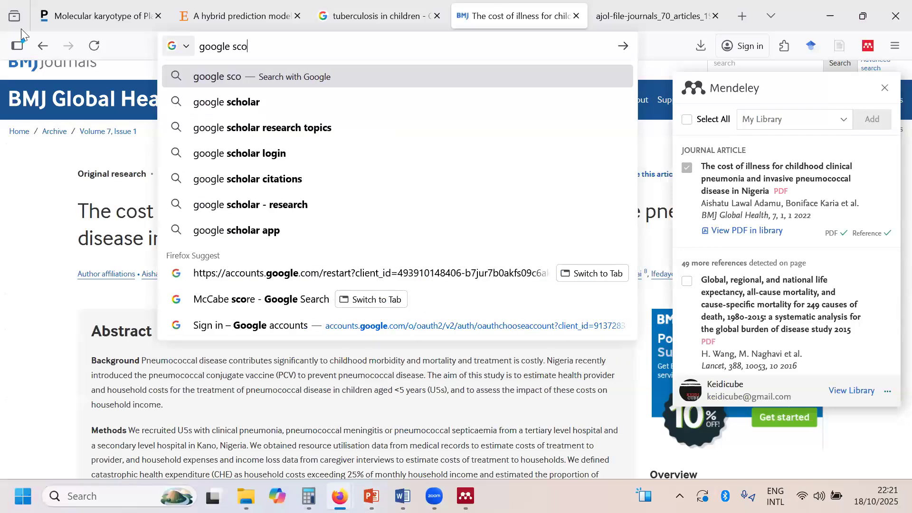
pyautogui.click(208, 102)
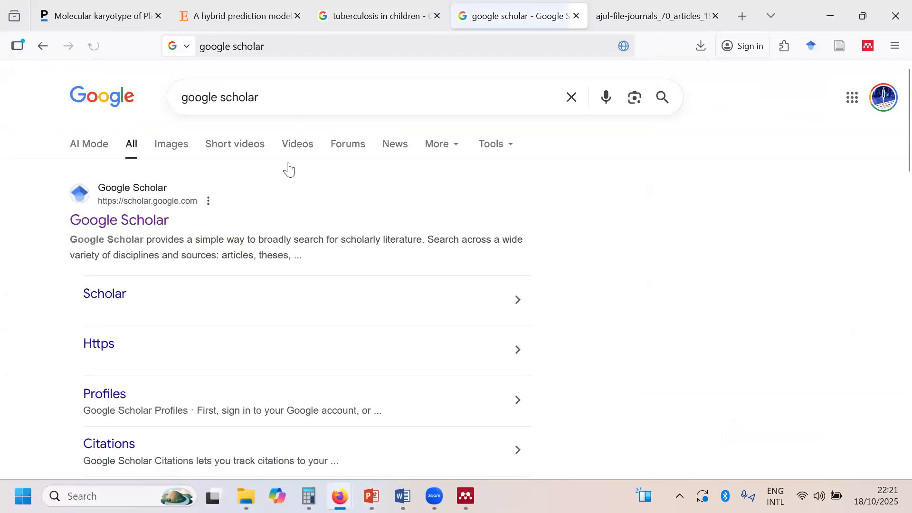
pyautogui.click(159, 229)
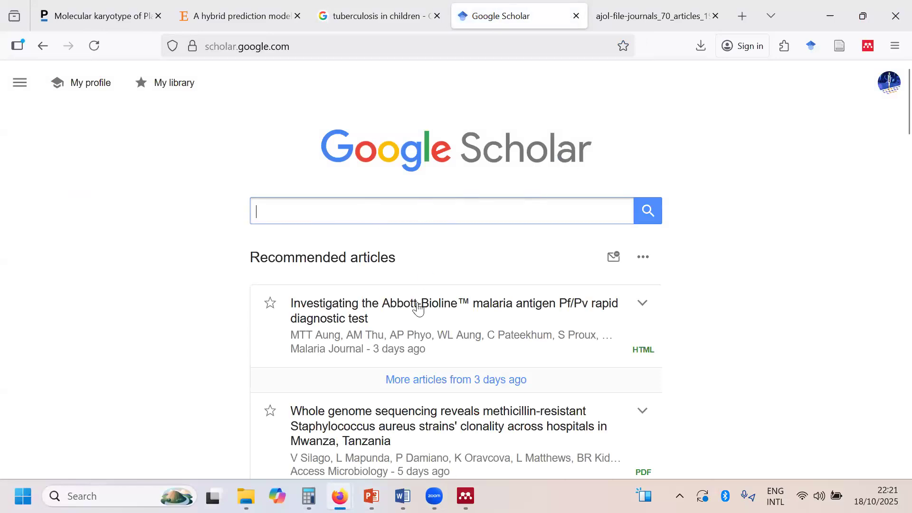
# Open the recommended Malaria Journal article "Investigating the Abbott-Bioline™ malaria antigen Pf/Pv rapid diagnostic test".
pyautogui.click(372, 316)
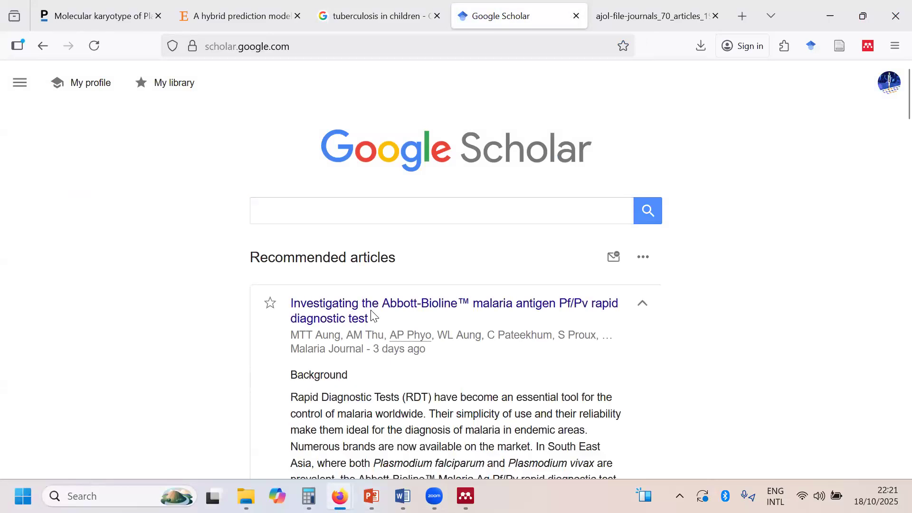
pyautogui.click(398, 311)
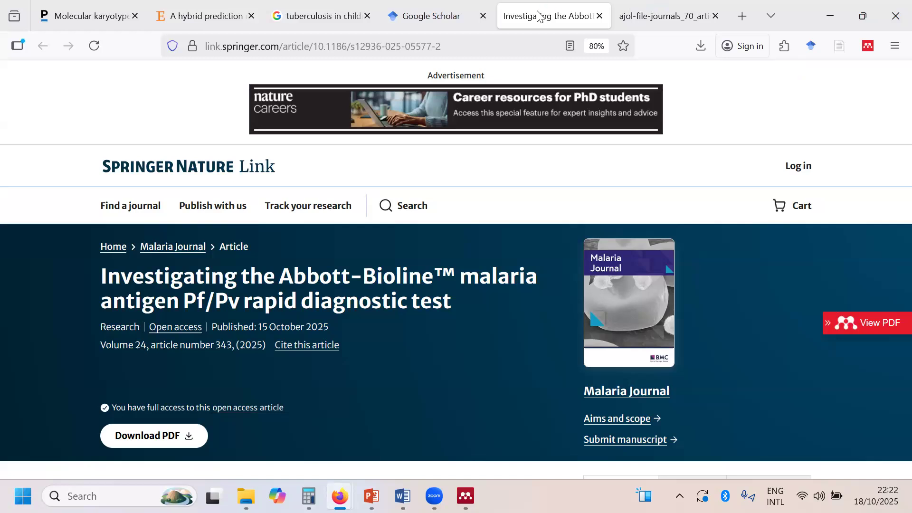
# Return to Google Scholar and search for "malaria in pregnancy".
pyautogui.click(424, 16)
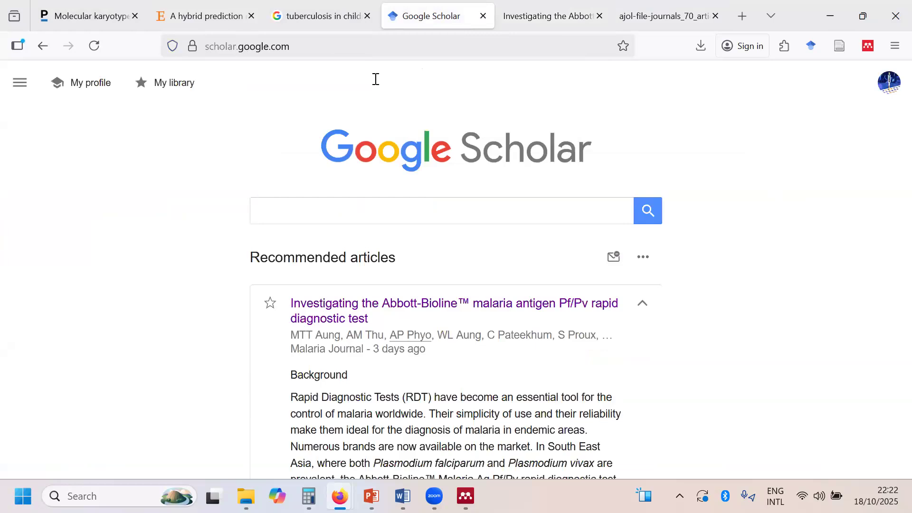
pyautogui.click(341, 211)
pyautogui.click(336, 250)
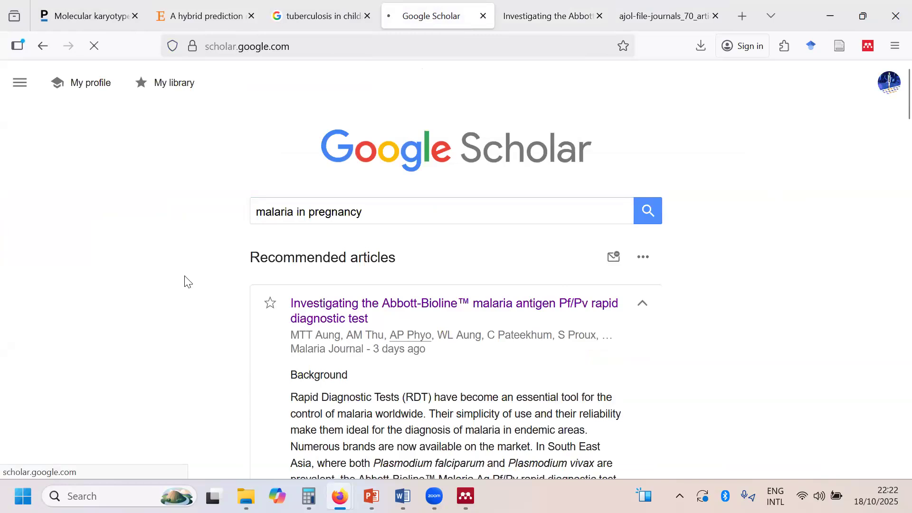
# Open the citation formats for "Epidemiology and burden of malaria in pregnancy" and copy its Vancouver reference.
pyautogui.click(176, 296)
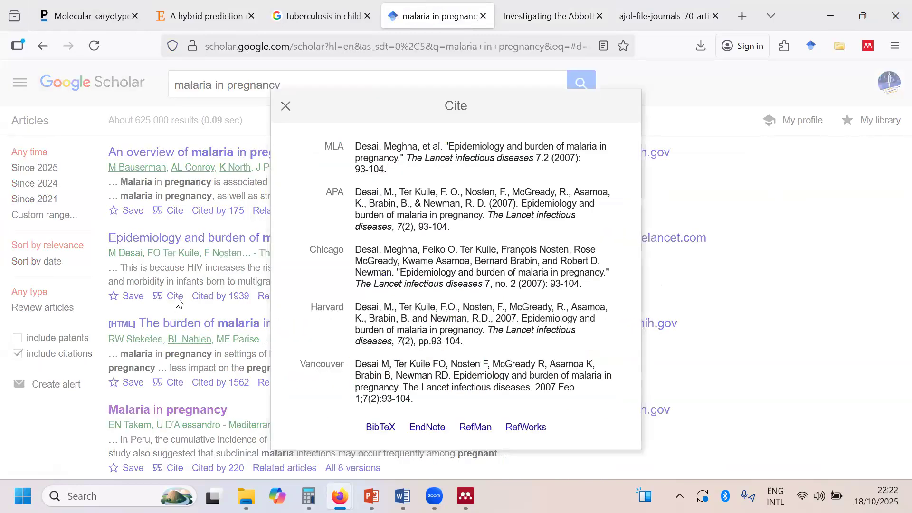
pyautogui.tripleClick(406, 377)
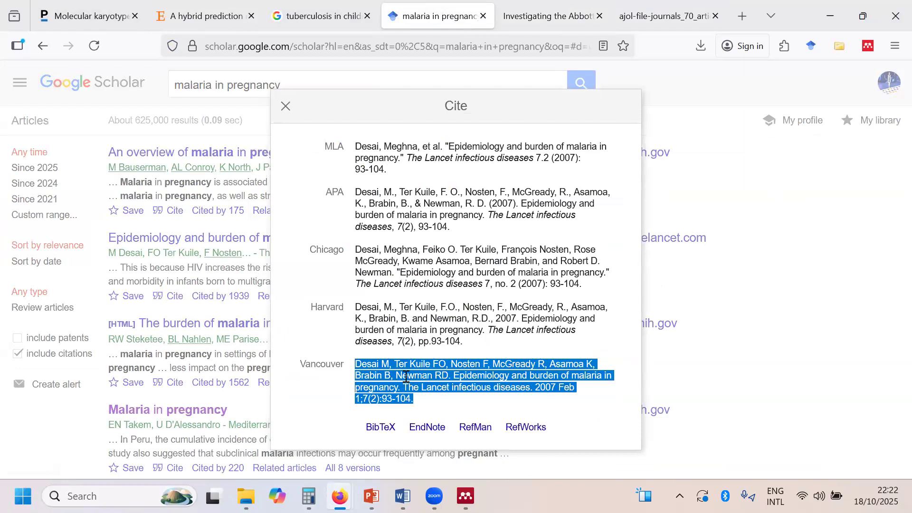
pyautogui.rightClick(406, 377)
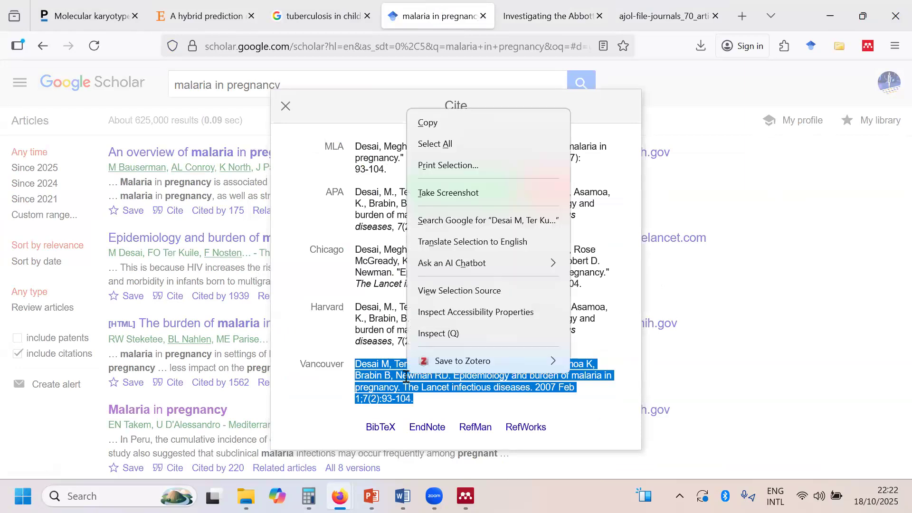
pyautogui.click(453, 123)
# Switch to the Word document, paste the copied reference below the bibliography, and compare it with the Mendeley-generated entries.
pyautogui.click(403, 495)
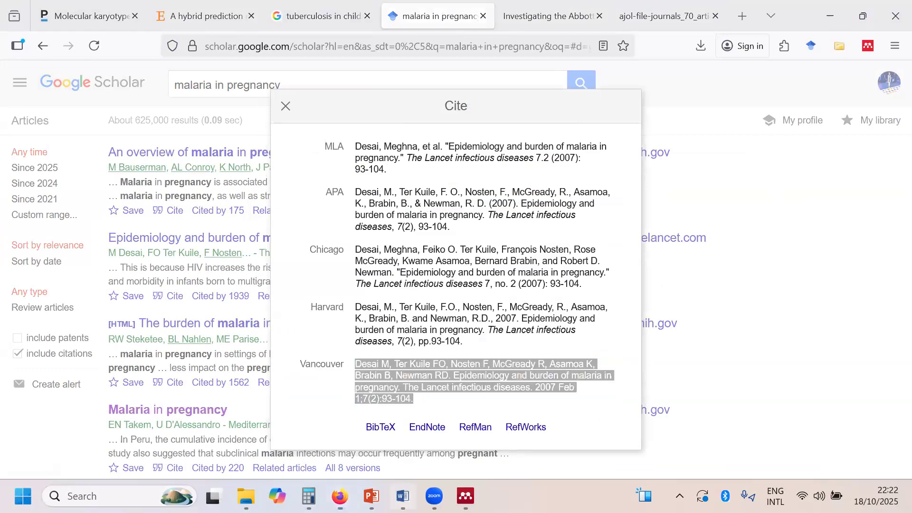
pyautogui.scroll(-7, 484, 246)
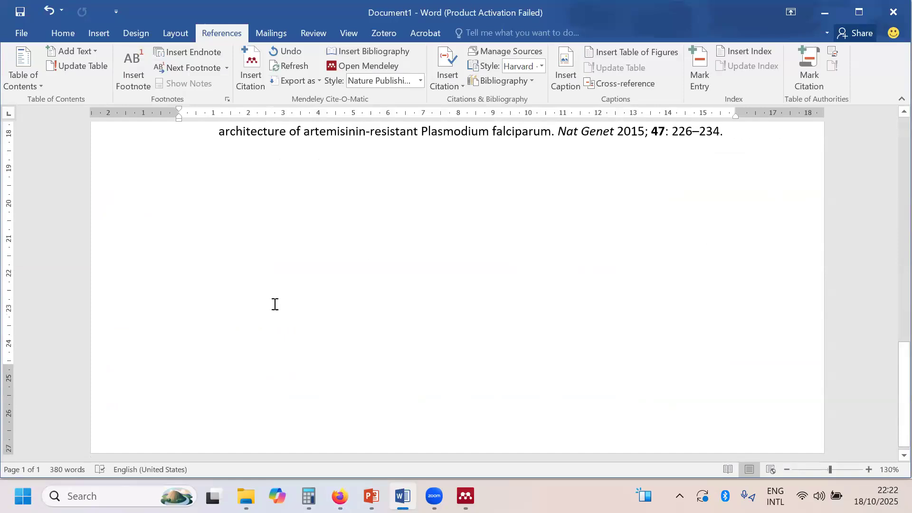
pyautogui.hotkey('ctrl', 'v')
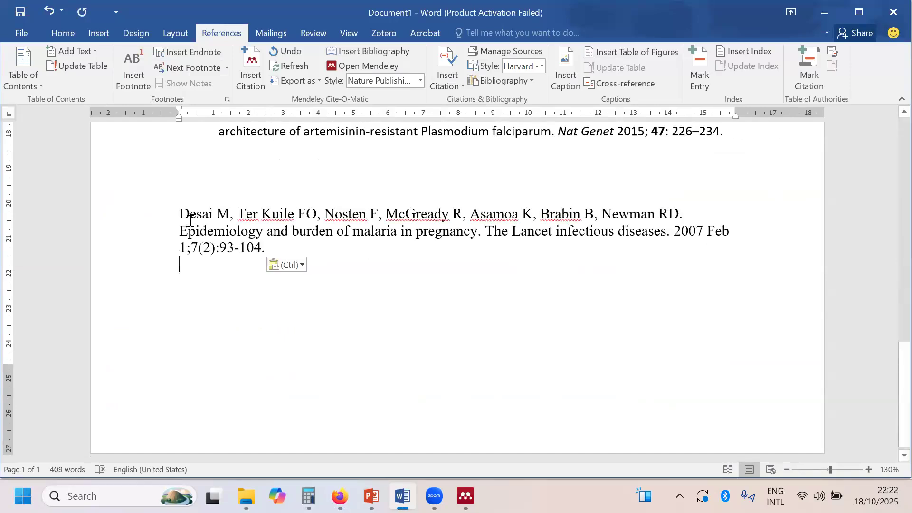
pyautogui.scroll(4, 298, 216)
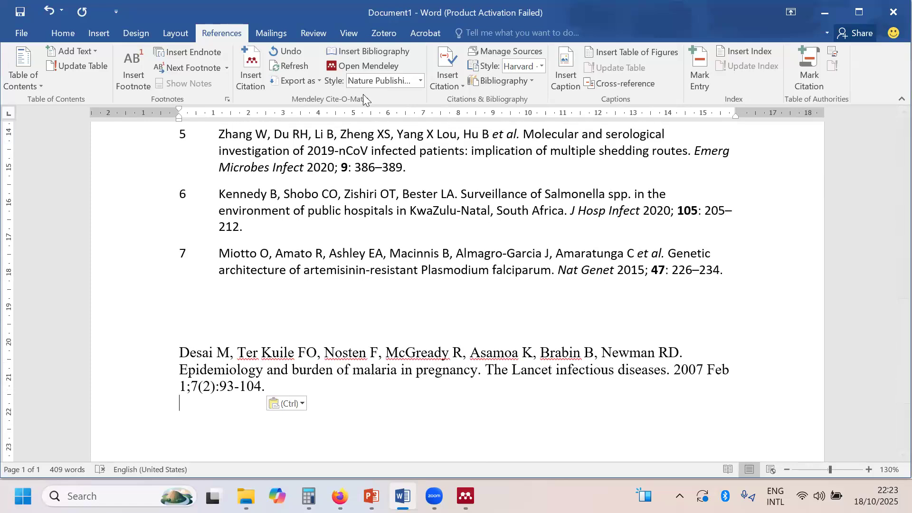
pyautogui.click(218, 256)
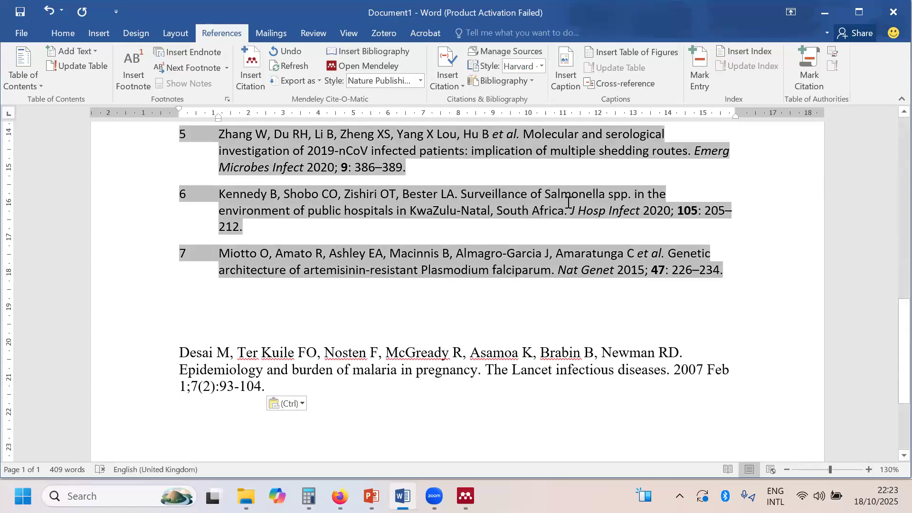